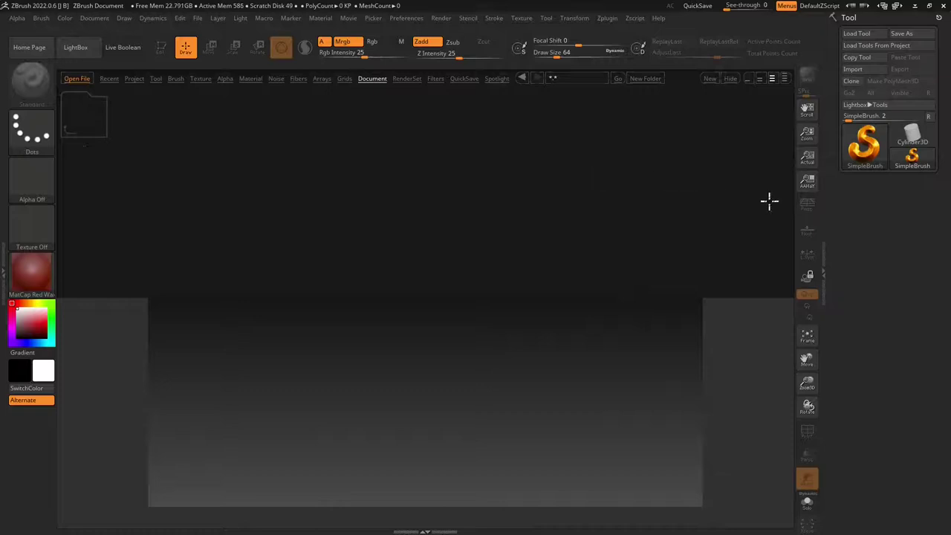
# Open the Quick Pick list of 3D meshes and 2.5D brushes from the SimpleBrush thumbnail.
pyautogui.click(862, 156)
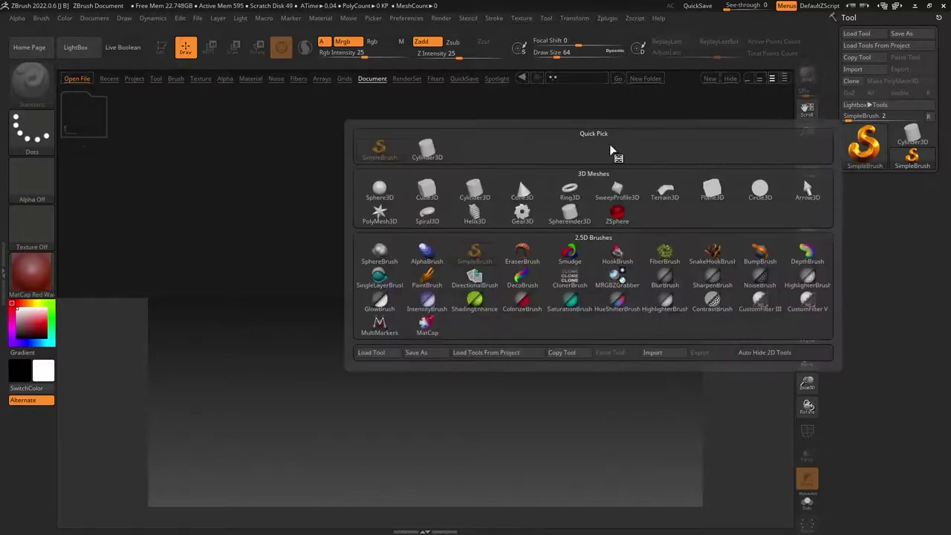
pyautogui.click(863, 143)
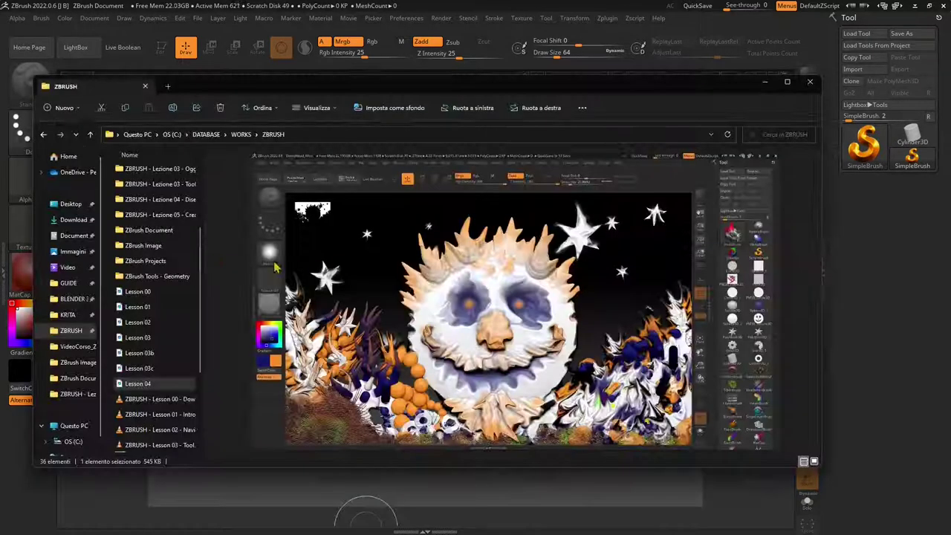
pyautogui.click(157, 248)
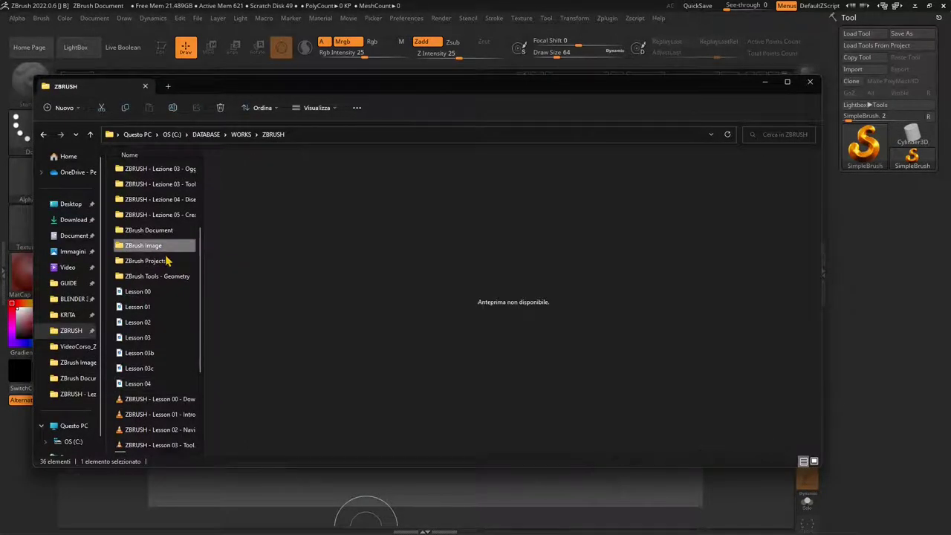
pyautogui.doubleClick(153, 247)
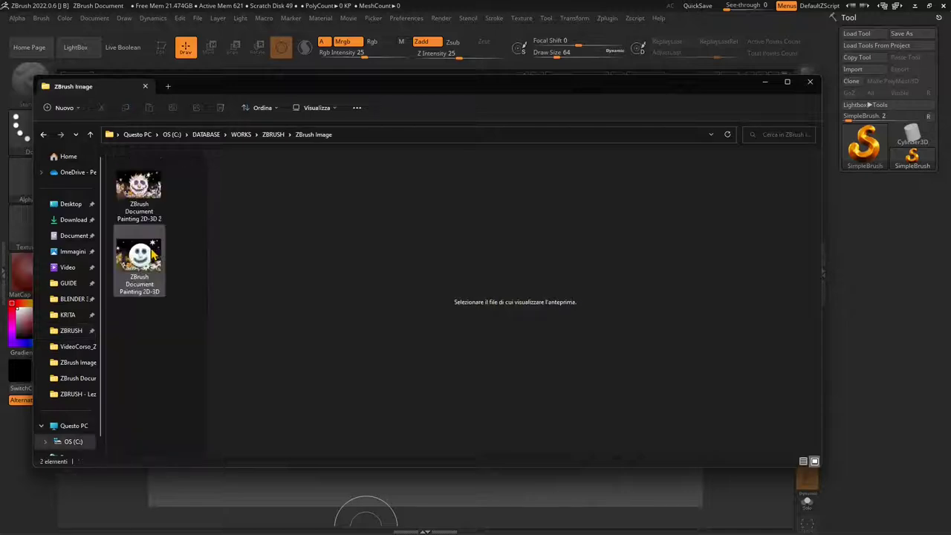
pyautogui.click(153, 192)
pyautogui.click(154, 256)
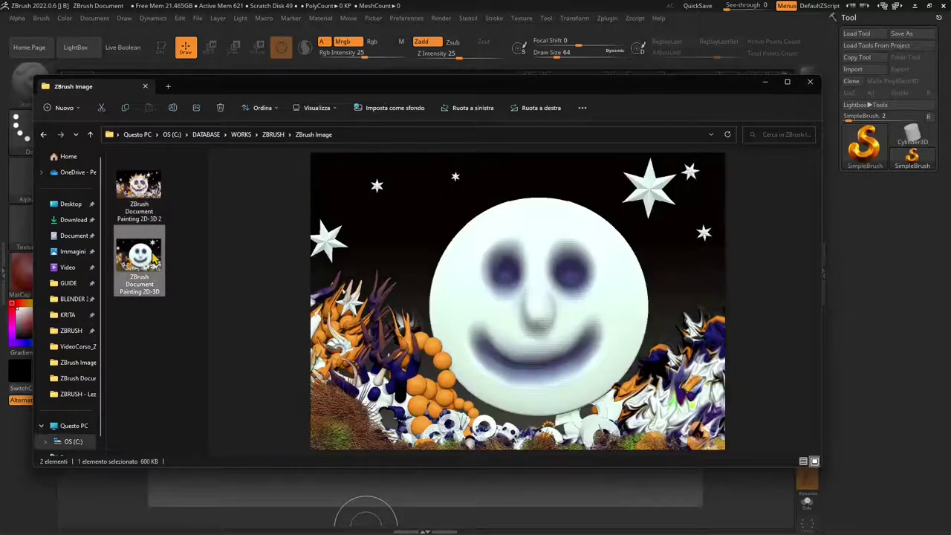
pyautogui.click(153, 223)
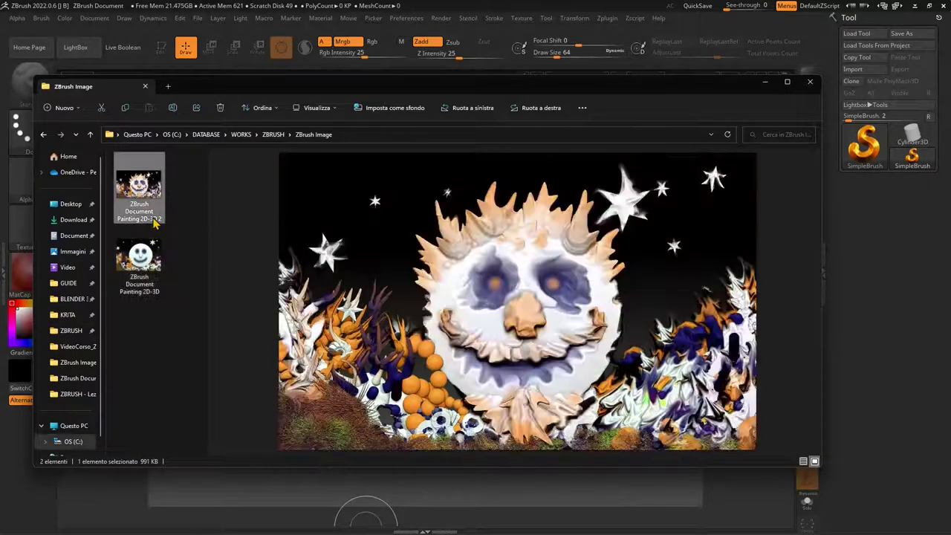
pyautogui.click(161, 271)
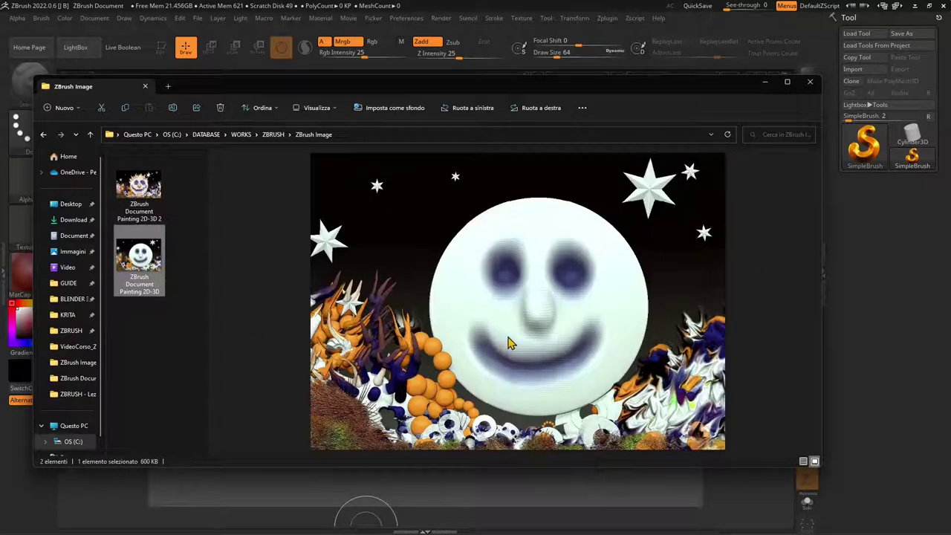
pyautogui.press('Up')
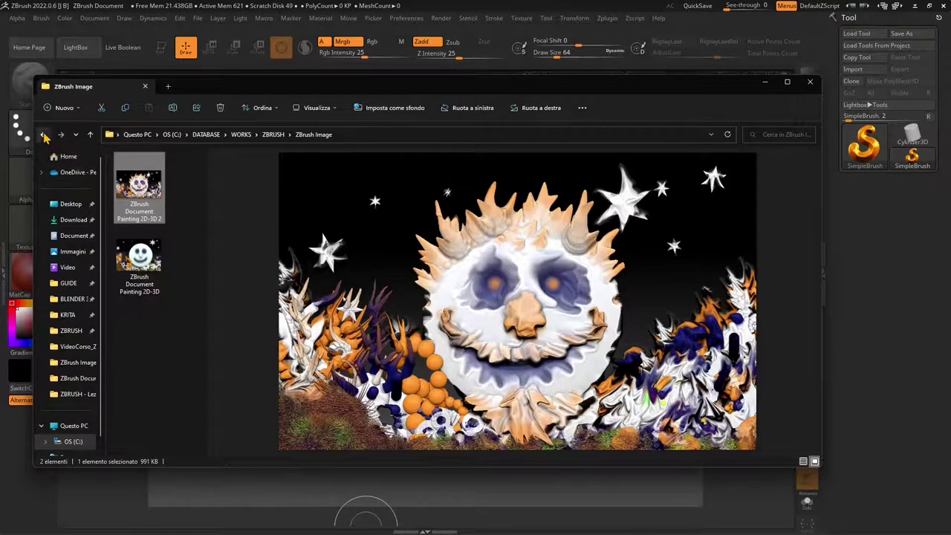
pyautogui.click(148, 256)
pyautogui.click(138, 186)
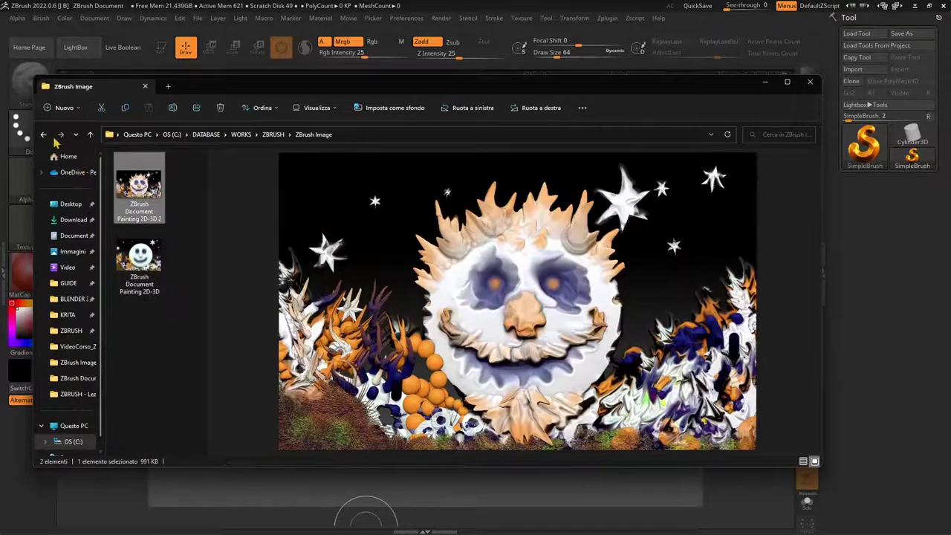
pyautogui.click(43, 134)
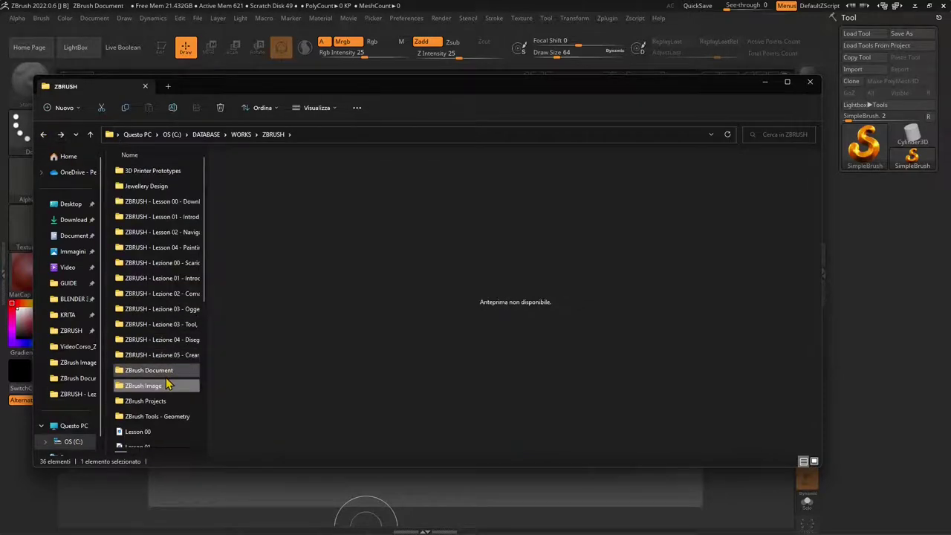
# Copy the ZBrush Document Painting 2D-3D file from the ZBrush Document folder.
pyautogui.click(168, 386)
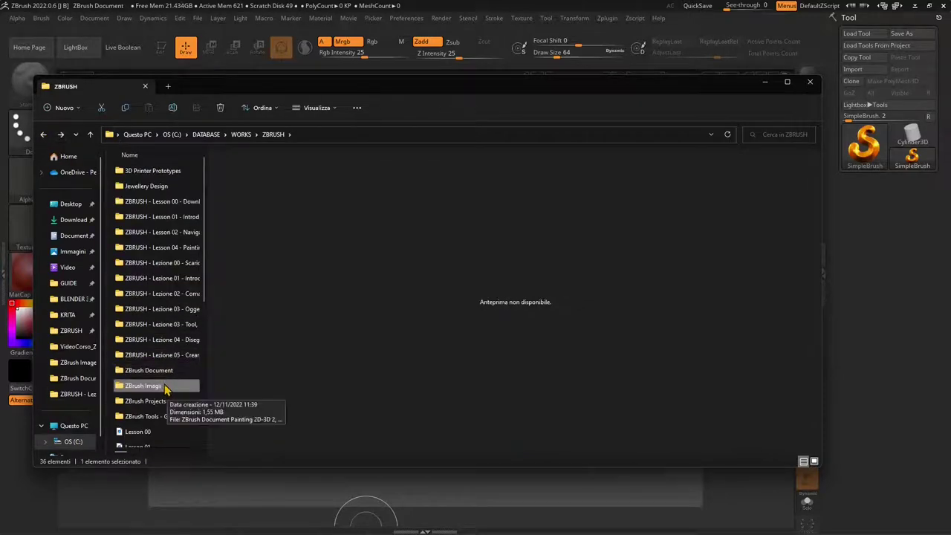
pyautogui.doubleClick(158, 370)
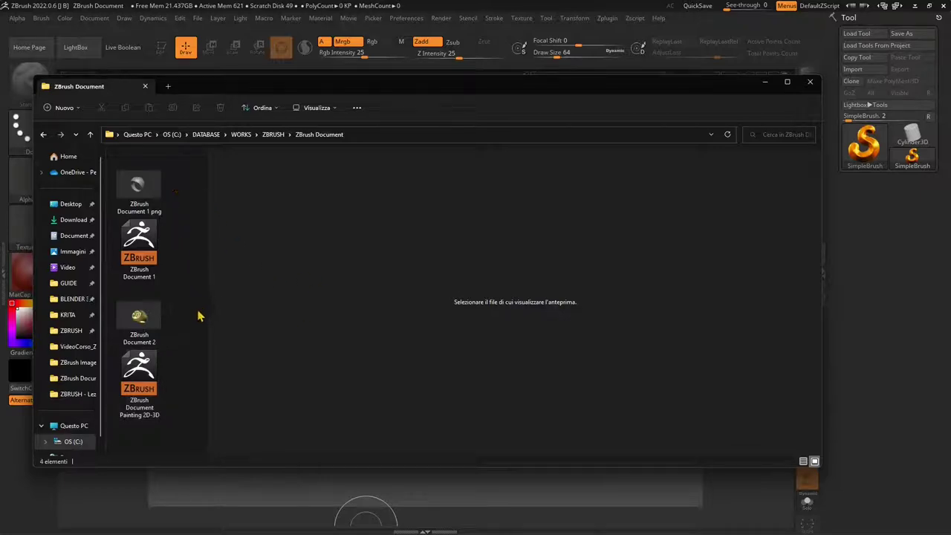
pyautogui.click(146, 379)
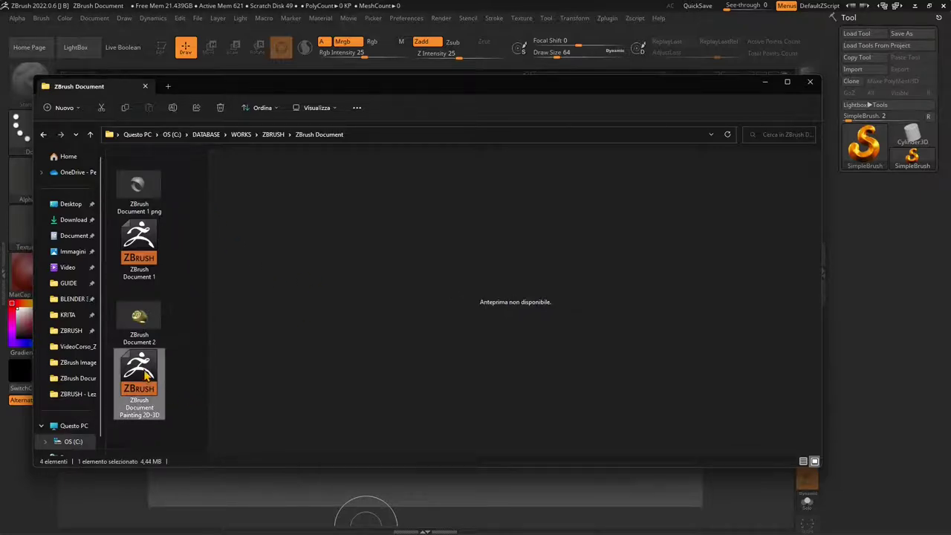
pyautogui.rightClick(145, 378)
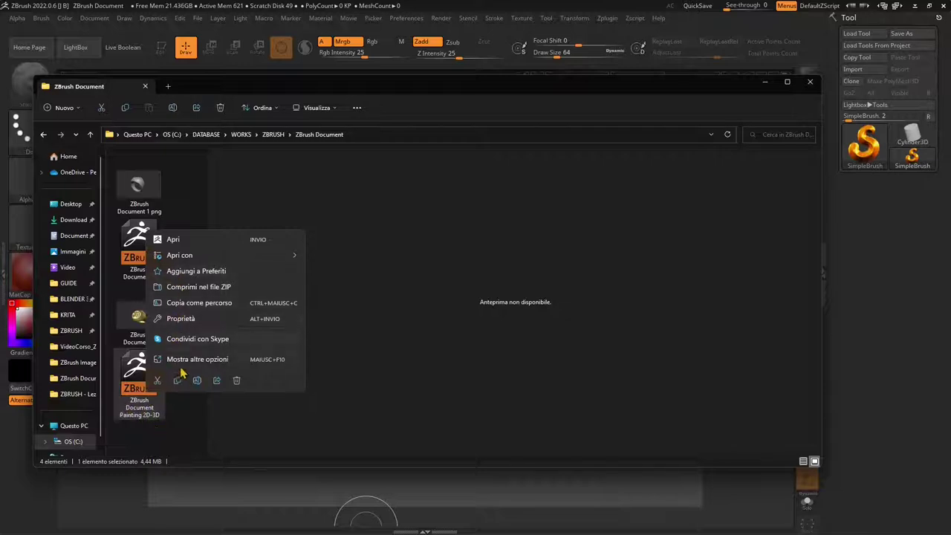
pyautogui.click(176, 383)
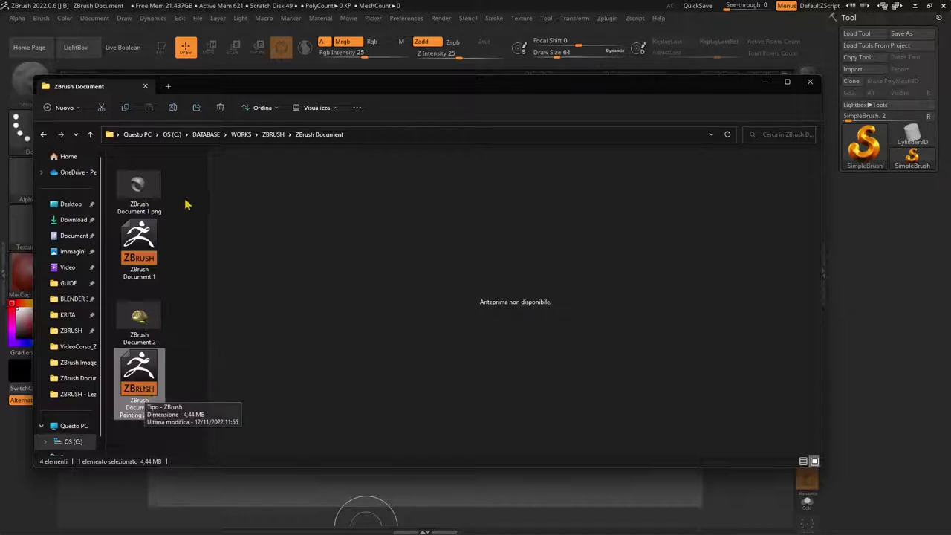
# Navigate to the C:\Programmi\Maxon ZBrush 2022 folder.
pyautogui.click(173, 135)
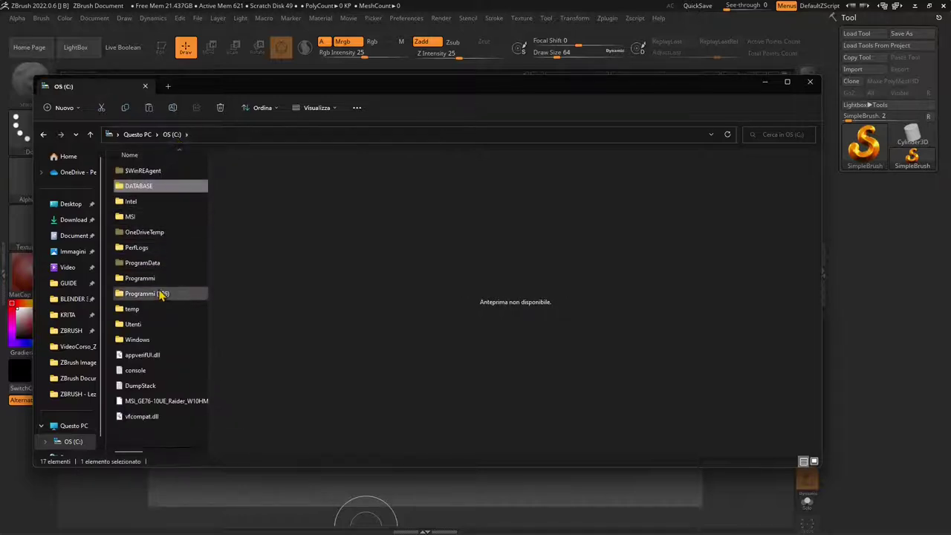
pyautogui.doubleClick(178, 278)
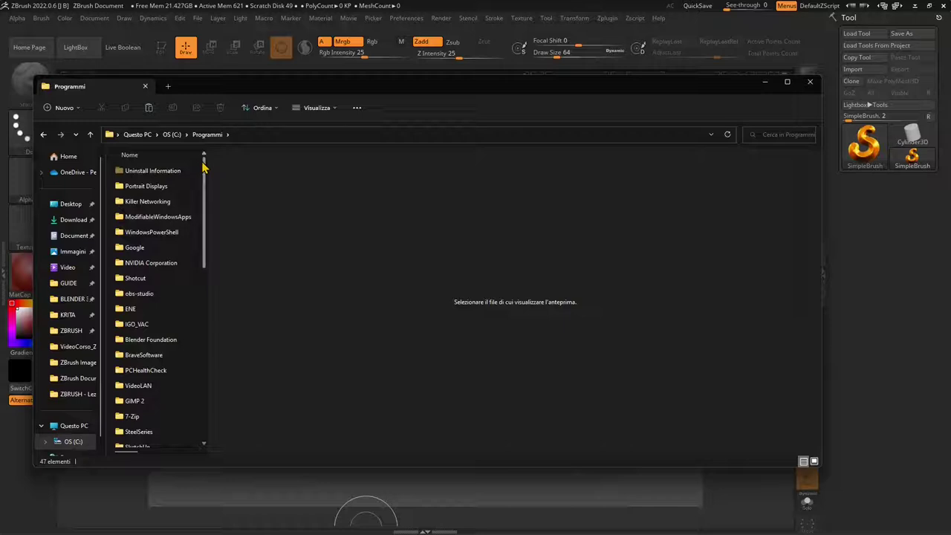
pyautogui.click(185, 212)
pyautogui.press('m')
pyautogui.press('m')
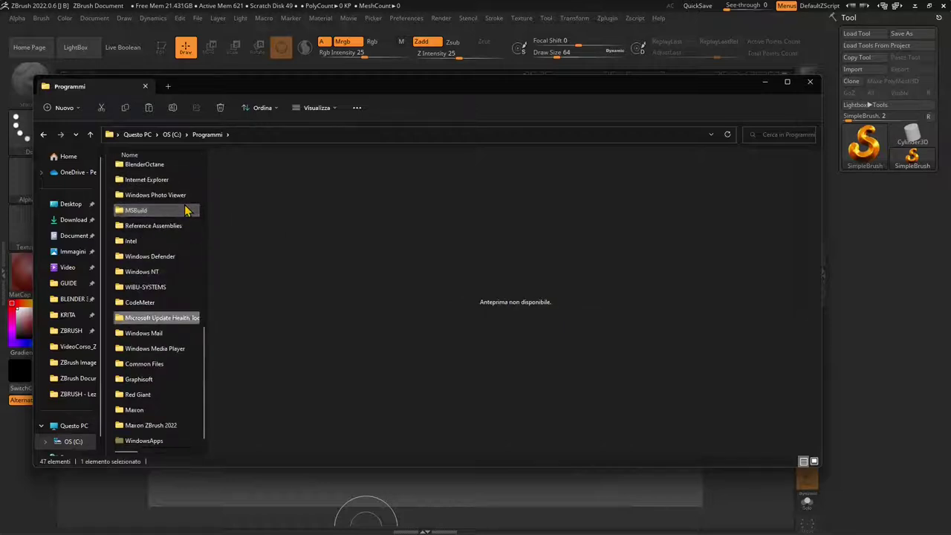
pyautogui.press('m')
pyautogui.doubleClick(133, 411)
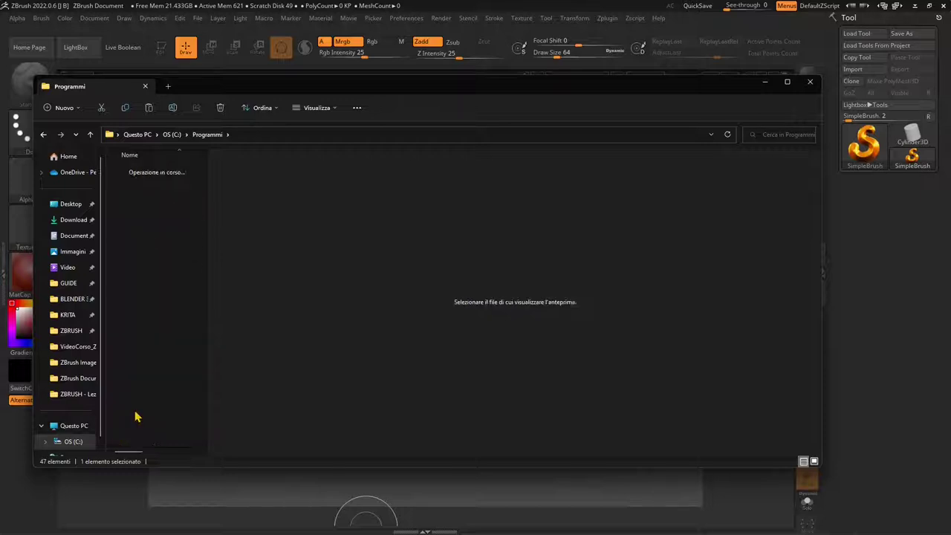
pyautogui.press('BackSpace')
pyautogui.scroll(-1, 130, 416)
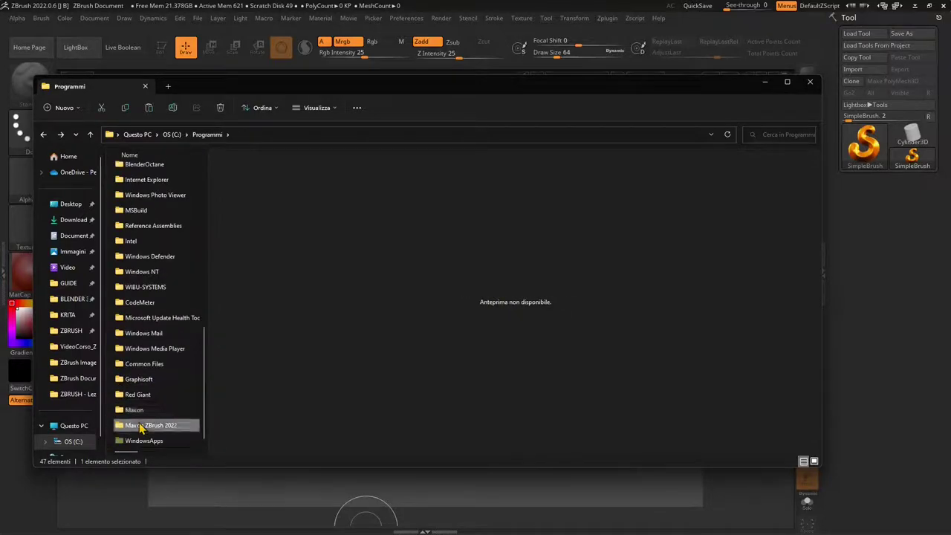
pyautogui.doubleClick(132, 424)
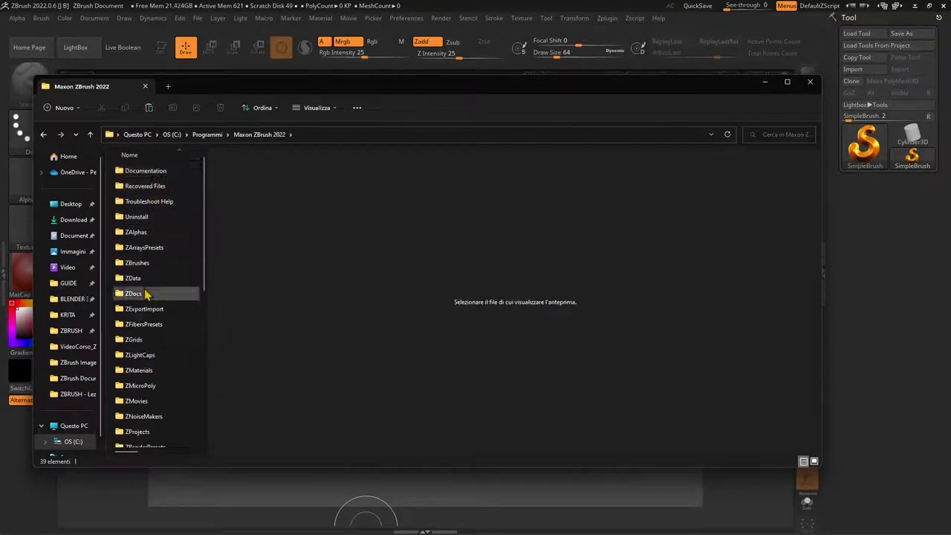
# Paste the painting file into the ZDocs folder and close File Explorer.
pyautogui.doubleClick(145, 293)
pyautogui.rightClick(153, 269)
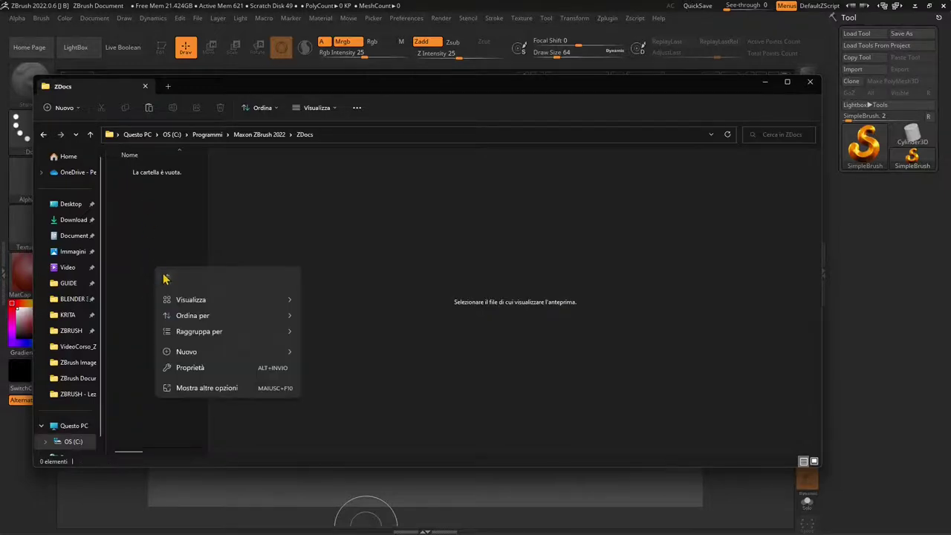
pyautogui.click(166, 279)
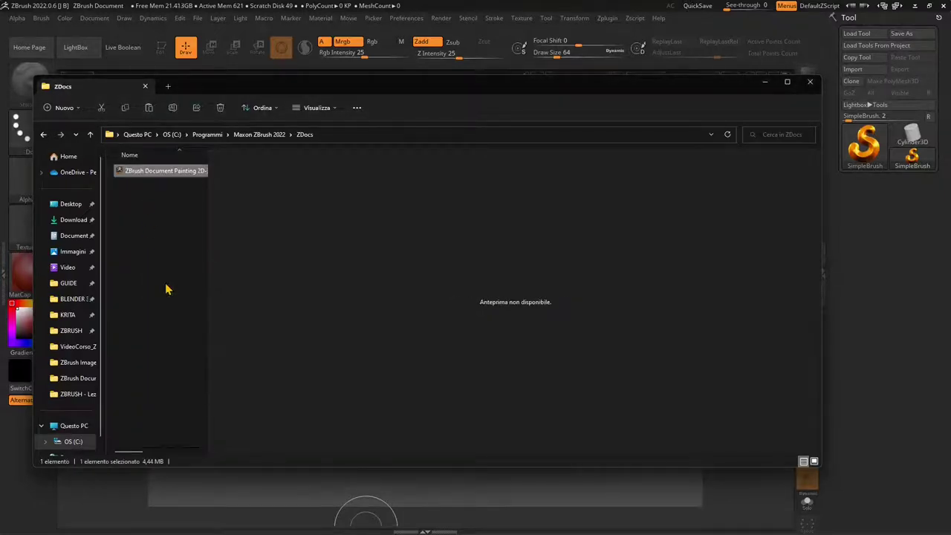
pyautogui.click(810, 82)
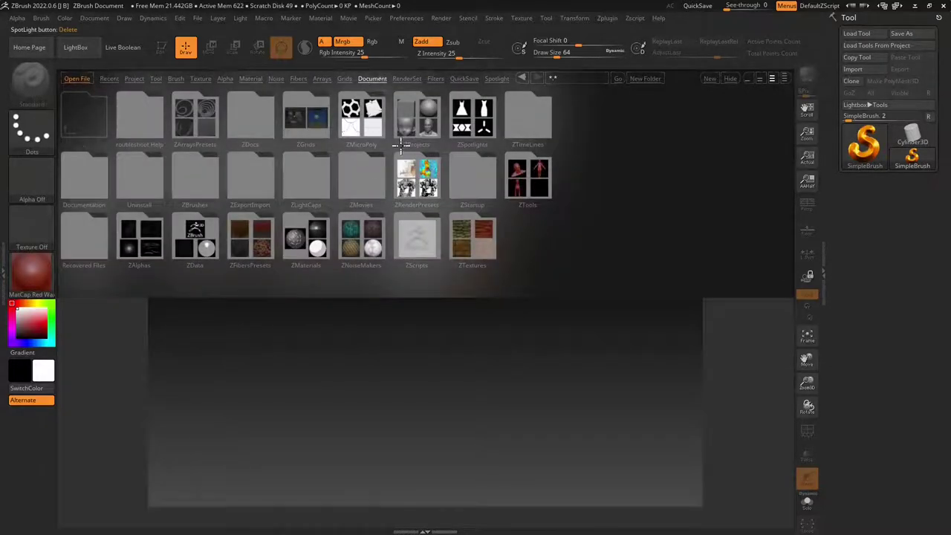
# Load ZBrush Document Painting 2D-3D.ZBR from the ZDocs folder in LightBox.
pyautogui.click(248, 130)
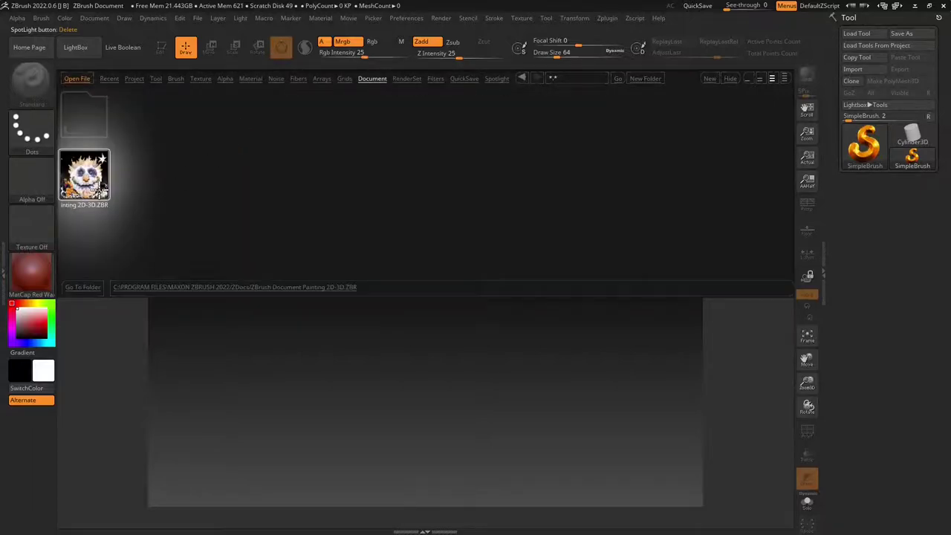
pyautogui.doubleClick(99, 186)
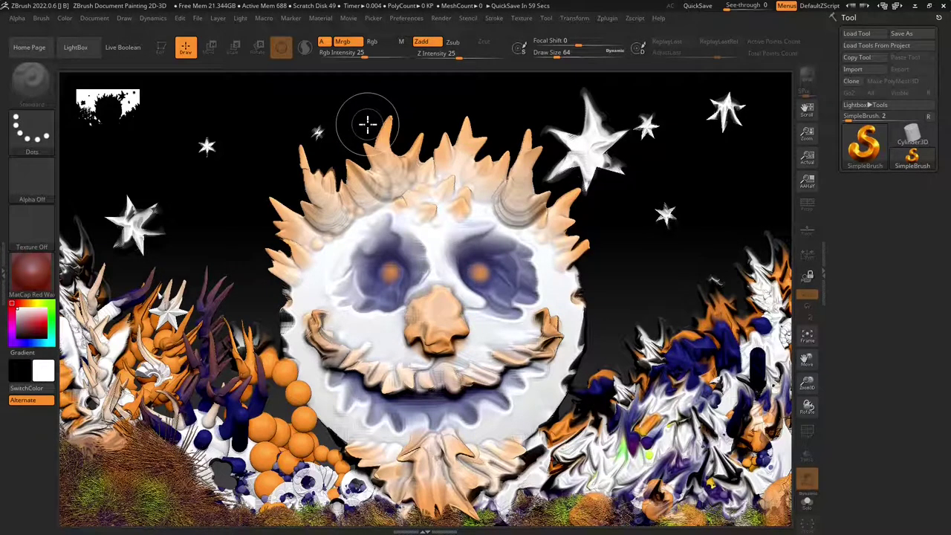
# Browse the Texture list, then bring up the Quick Pick tool picker with Smudge and BumpBrush.
pyautogui.click(26, 218)
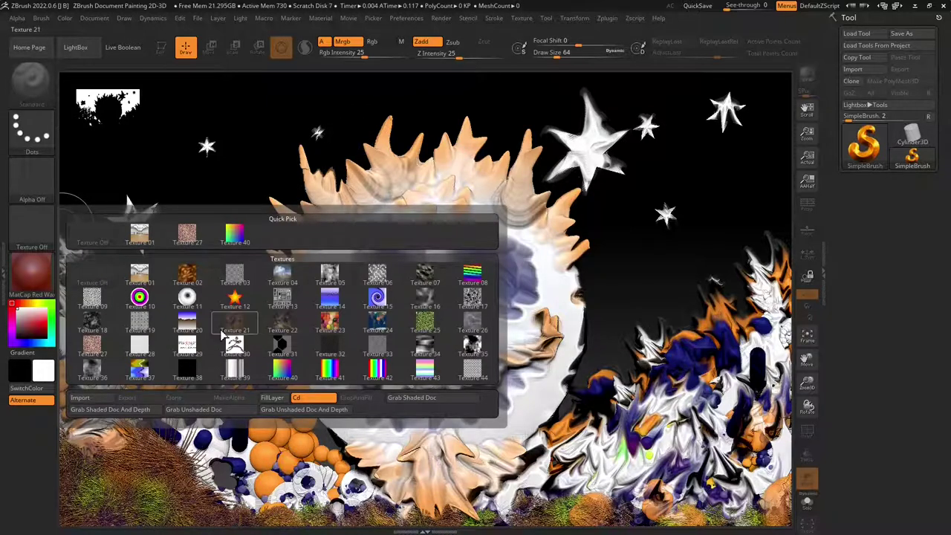
pyautogui.moveTo(223, 336)
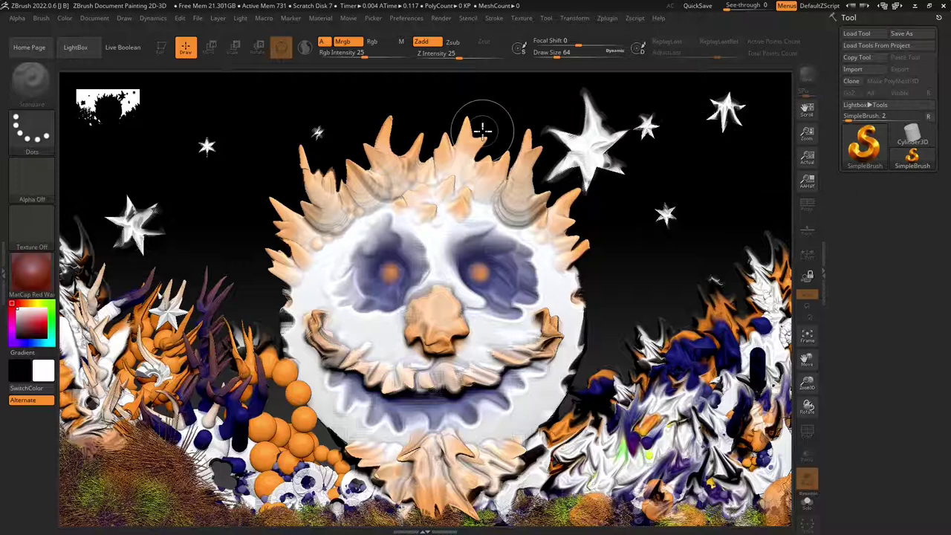
pyautogui.click(852, 162)
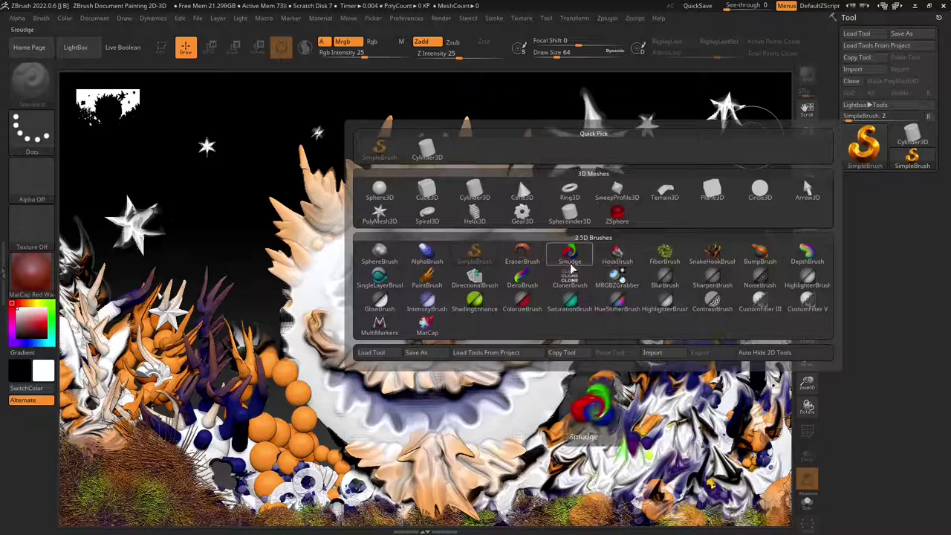
# Try the Smudge brush on the crown and face, then clear the canvas with Ctrl+N.
pyautogui.click(570, 266)
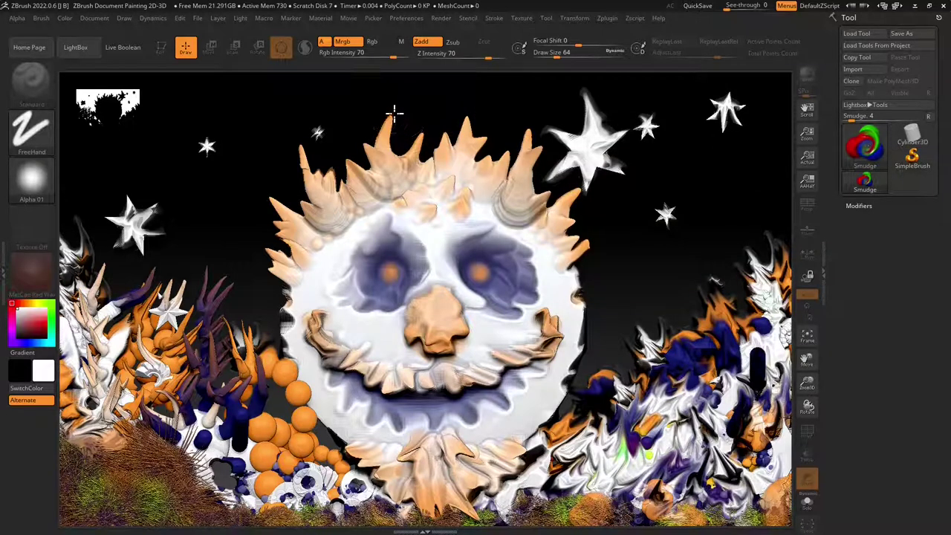
pyautogui.moveTo(394, 111); pyautogui.dragTo(395, 118)
pyautogui.moveTo(375, 236)
pyautogui.mouseDown()
pyautogui.moveTo(355, 249)
pyautogui.moveTo(350, 275)
pyautogui.moveTo(373, 301)
pyautogui.moveTo(434, 288)
pyautogui.moveTo(439, 266)
pyautogui.moveTo(453, 286)
pyautogui.moveTo(435, 306)
pyautogui.moveTo(458, 293)
pyautogui.mouseUp()
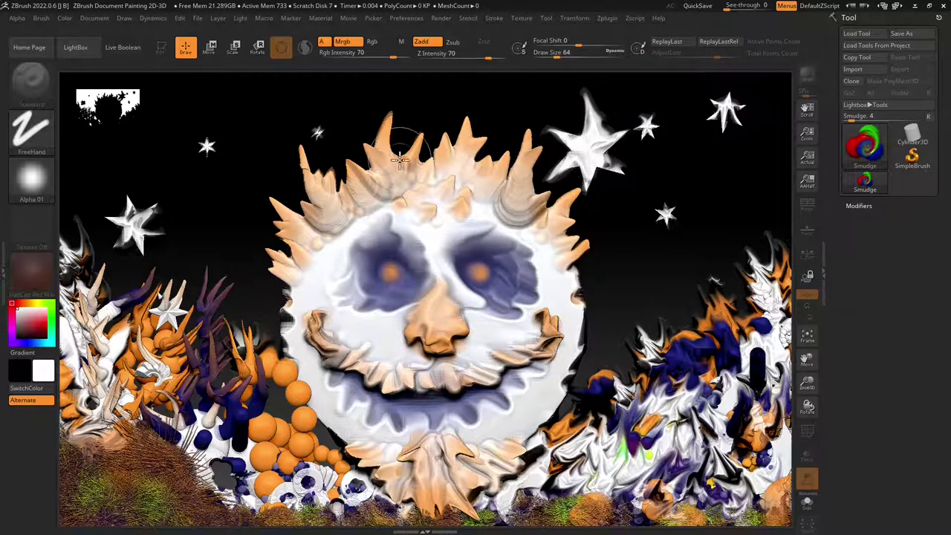
pyautogui.hotkey('ctrl', 'n')
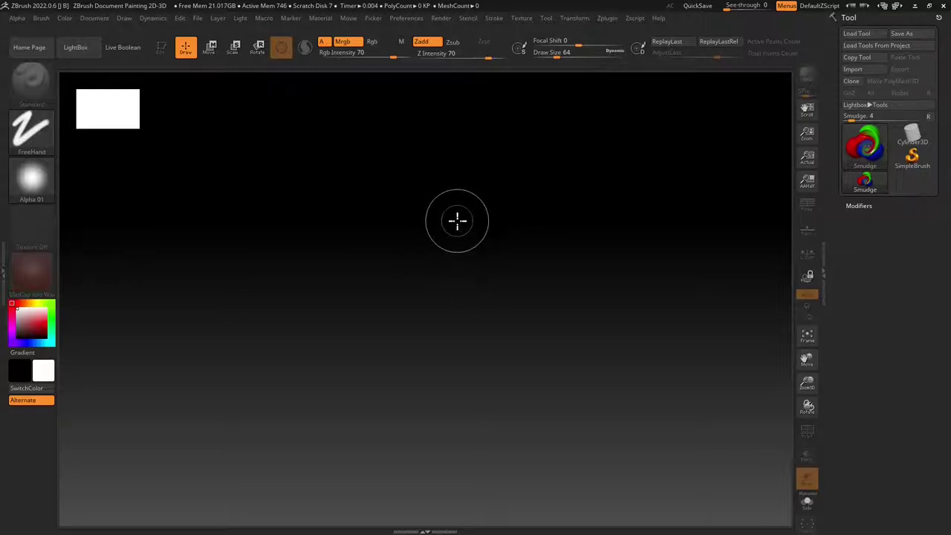
# Create a QuickSketch plane from the Zplugin menu, giving a subdivided PM3D_Plane3D mesh.
pyautogui.click(608, 23)
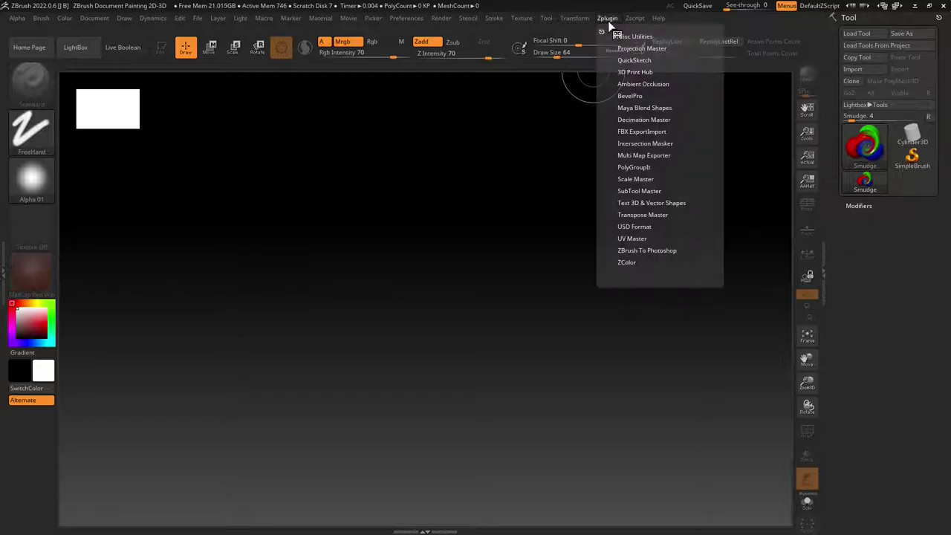
pyautogui.click(636, 60)
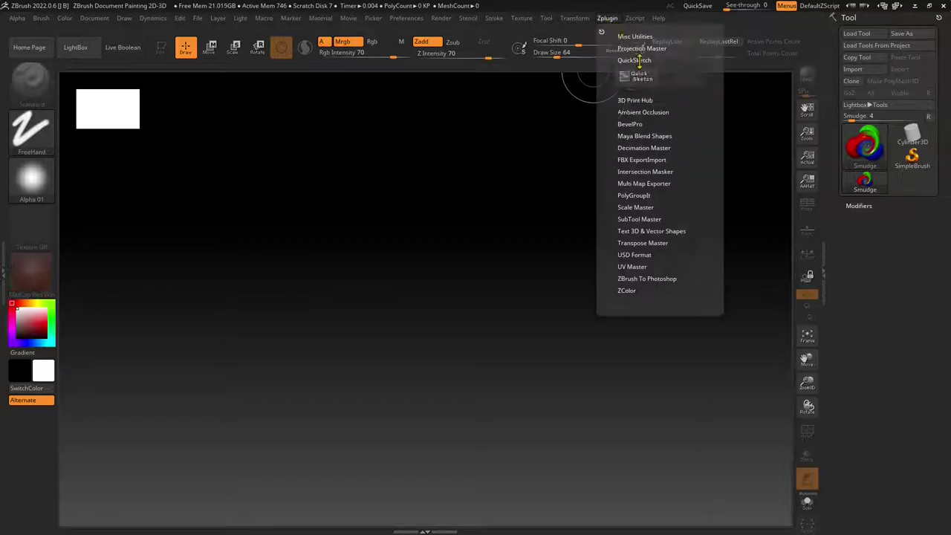
pyautogui.click(633, 77)
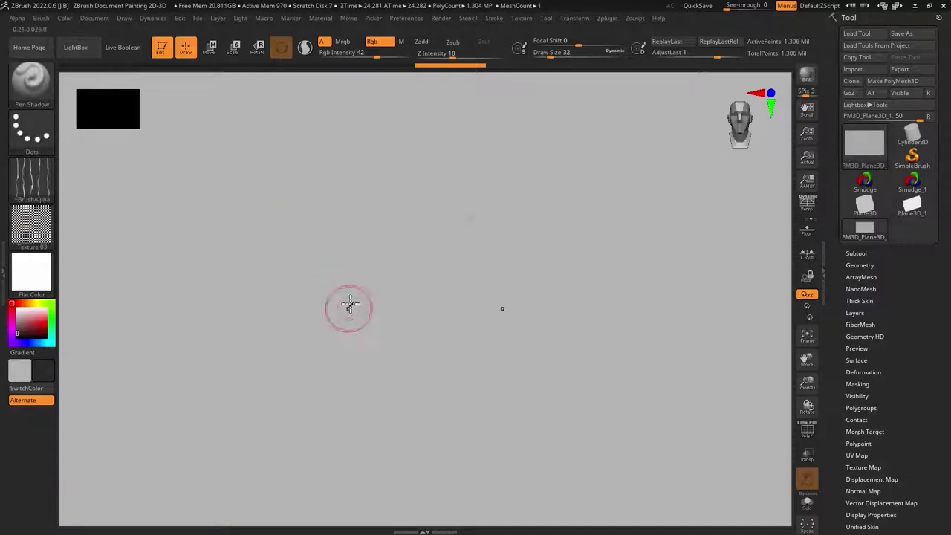
# Sketch mirrored V, eye and curve strokes on the plane, undoing several of them.
pyautogui.moveTo(345, 311)
pyautogui.mouseDown()
pyautogui.moveTo(312, 198)
pyautogui.moveTo(204, 252)
pyautogui.mouseUp()
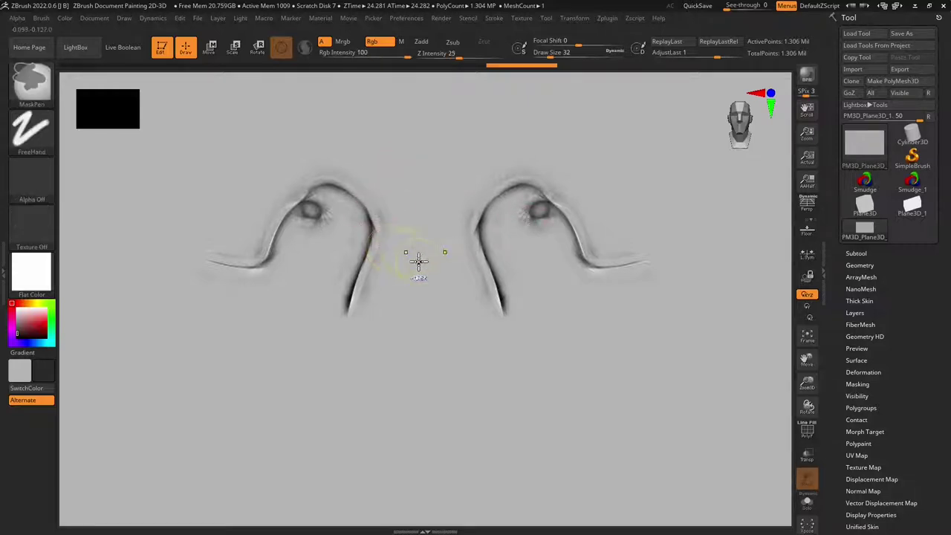
pyautogui.hotkey('ctrl', 'z')
pyautogui.moveTo(405, 262); pyautogui.dragTo(390, 145)
pyautogui.moveTo(339, 238)
pyautogui.mouseDown()
pyautogui.moveTo(364, 221)
pyautogui.moveTo(383, 229)
pyautogui.mouseUp()
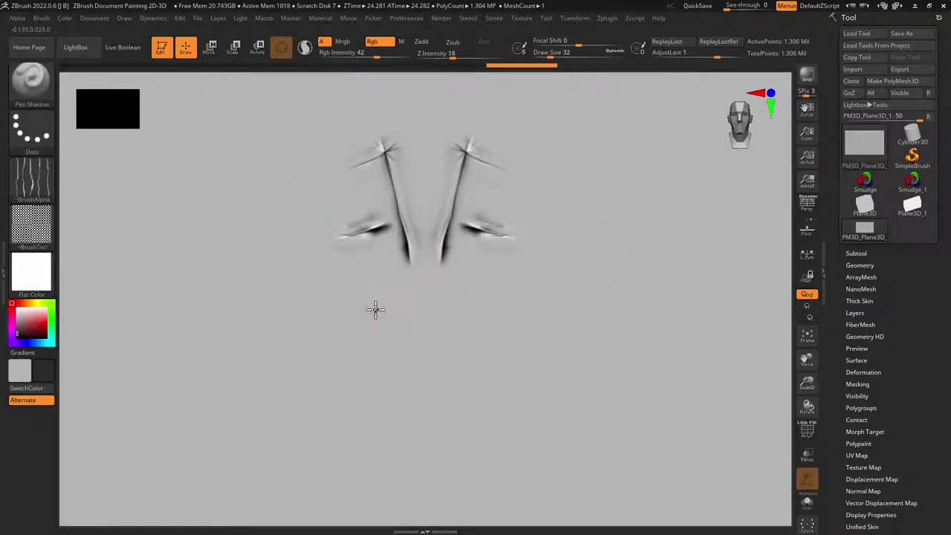
pyautogui.moveTo(376, 310); pyautogui.dragTo(344, 292)
pyautogui.moveTo(327, 392); pyautogui.dragTo(253, 364)
pyautogui.moveTo(308, 355)
pyautogui.mouseDown()
pyautogui.moveTo(197, 345)
pyautogui.moveTo(282, 181)
pyautogui.moveTo(274, 162)
pyautogui.mouseUp()
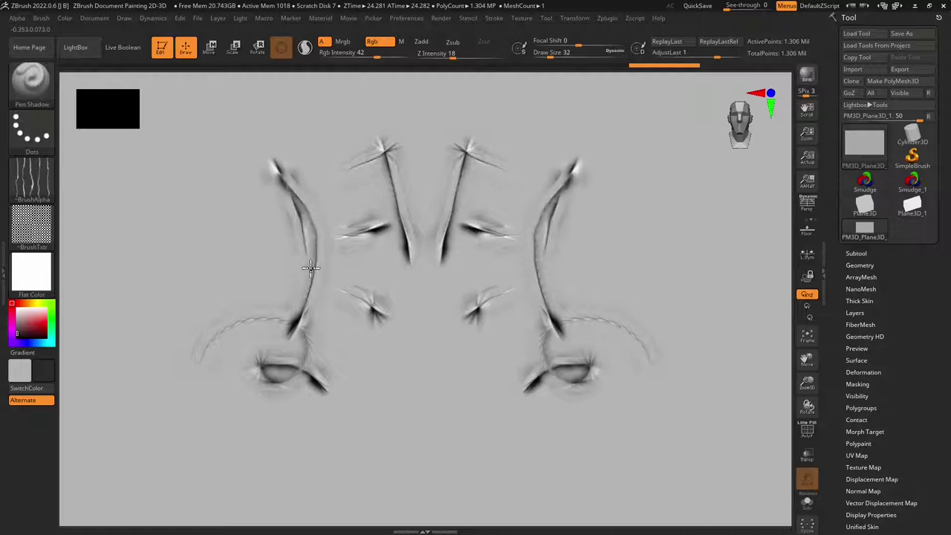
pyautogui.moveTo(297, 216)
pyautogui.mouseDown()
pyautogui.moveTo(327, 301)
pyautogui.moveTo(199, 281)
pyautogui.mouseUp()
pyautogui.moveTo(199, 281); pyautogui.dragTo(211, 210)
pyautogui.moveTo(225, 260)
pyautogui.mouseDown()
pyautogui.moveTo(243, 280)
pyautogui.moveTo(259, 193)
pyautogui.moveTo(187, 170)
pyautogui.moveTo(360, 238)
pyautogui.moveTo(379, 263)
pyautogui.moveTo(347, 240)
pyautogui.moveTo(404, 265)
pyautogui.mouseUp()
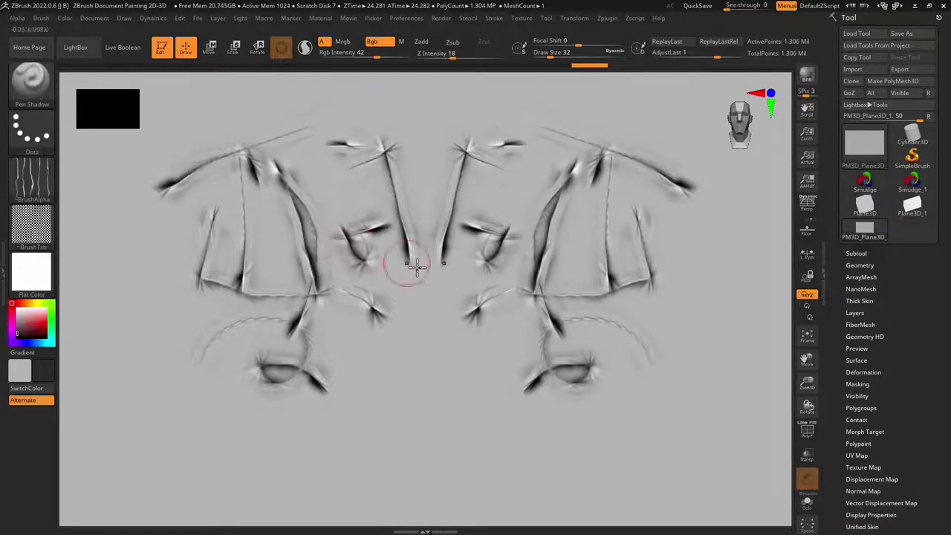
pyautogui.hotkey('ctrl', 'z')
pyautogui.hotkey('ctrl', 'z')
pyautogui.hotkey('ctrl', 'z')
pyautogui.hotkey('ctrl', 'z')
pyautogui.hotkey('ctrl', 'z')
pyautogui.hotkey('ctrl', 'z')
pyautogui.hotkey('ctrl', 'z')
pyautogui.hotkey('ctrl', 'z')
pyautogui.hotkey('ctrl', 'z')
pyautogui.hotkey('ctrl', 'z')
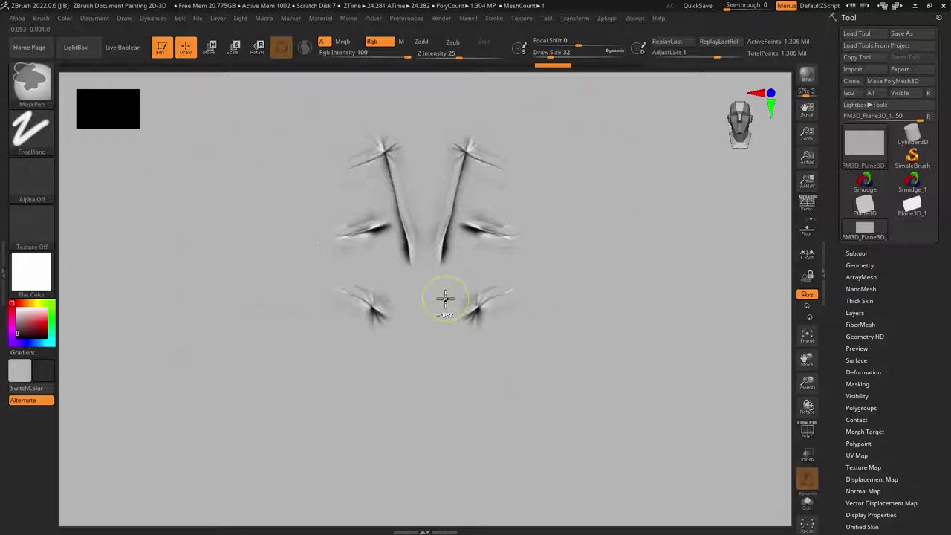
pyautogui.hotkey('ctrl', 'z')
pyautogui.hotkey('ctrl', 'z')
pyautogui.hotkey('ctrl', 'z')
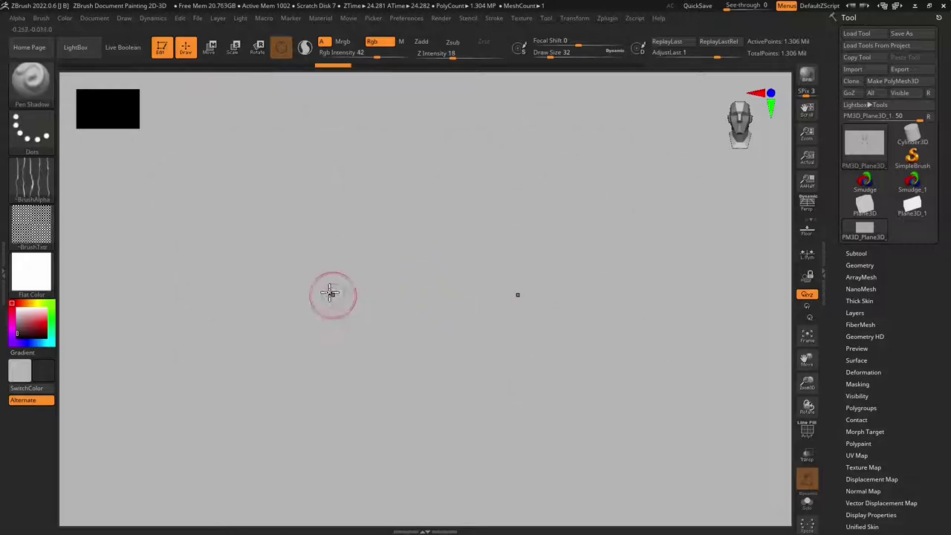
# Draw a claw, torso box, chest, horns and collar, then undo the figure strokes.
pyautogui.moveTo(297, 273)
pyautogui.mouseDown()
pyautogui.moveTo(364, 248)
pyautogui.moveTo(402, 283)
pyautogui.moveTo(429, 284)
pyautogui.moveTo(423, 356)
pyautogui.moveTo(374, 352)
pyautogui.moveTo(352, 292)
pyautogui.moveTo(390, 278)
pyautogui.moveTo(306, 271)
pyautogui.moveTo(283, 360)
pyautogui.moveTo(291, 291)
pyautogui.moveTo(261, 349)
pyautogui.moveTo(286, 422)
pyautogui.moveTo(326, 447)
pyautogui.moveTo(249, 438)
pyautogui.moveTo(275, 429)
pyautogui.moveTo(303, 456)
pyautogui.mouseUp()
pyautogui.moveTo(368, 351)
pyautogui.mouseDown()
pyautogui.moveTo(379, 365)
pyautogui.moveTo(381, 425)
pyautogui.moveTo(440, 447)
pyautogui.moveTo(381, 439)
pyautogui.moveTo(349, 499)
pyautogui.moveTo(420, 453)
pyautogui.mouseUp()
pyautogui.moveTo(394, 254)
pyautogui.mouseDown()
pyautogui.moveTo(414, 250)
pyautogui.moveTo(399, 202)
pyautogui.moveTo(421, 246)
pyautogui.moveTo(427, 237)
pyautogui.mouseUp()
pyautogui.moveTo(403, 152)
pyautogui.mouseDown()
pyautogui.moveTo(375, 164)
pyautogui.moveTo(375, 96)
pyautogui.moveTo(452, 105)
pyautogui.moveTo(411, 142)
pyautogui.moveTo(397, 124)
pyautogui.moveTo(359, 119)
pyautogui.moveTo(416, 162)
pyautogui.moveTo(352, 106)
pyautogui.moveTo(382, 152)
pyautogui.moveTo(431, 177)
pyautogui.moveTo(404, 155)
pyautogui.moveTo(407, 202)
pyautogui.moveTo(318, 208)
pyautogui.moveTo(372, 127)
pyautogui.moveTo(300, 123)
pyautogui.moveTo(360, 227)
pyautogui.mouseUp()
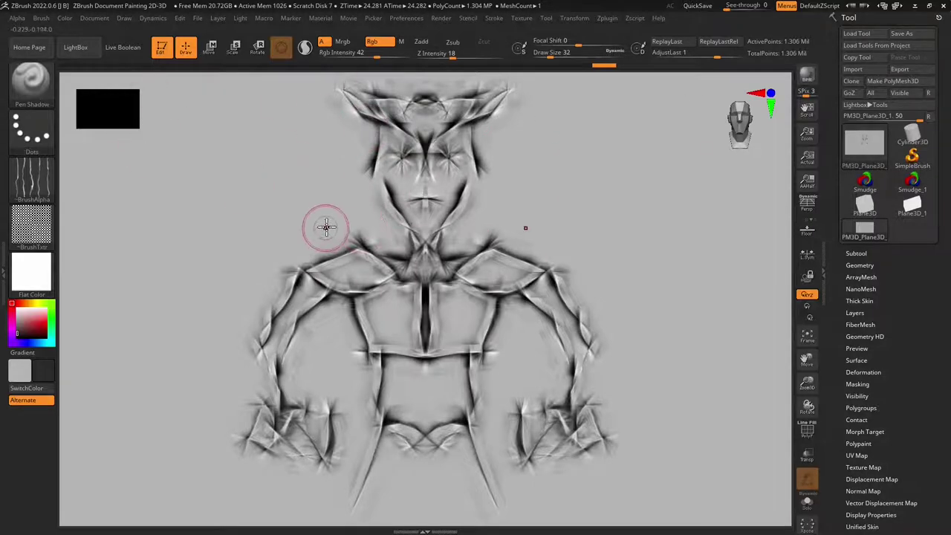
pyautogui.hotkey('ctrl', 'z')
pyautogui.hotkey('ctrl', 'z')
pyautogui.hotkey('ctrl', 'z')
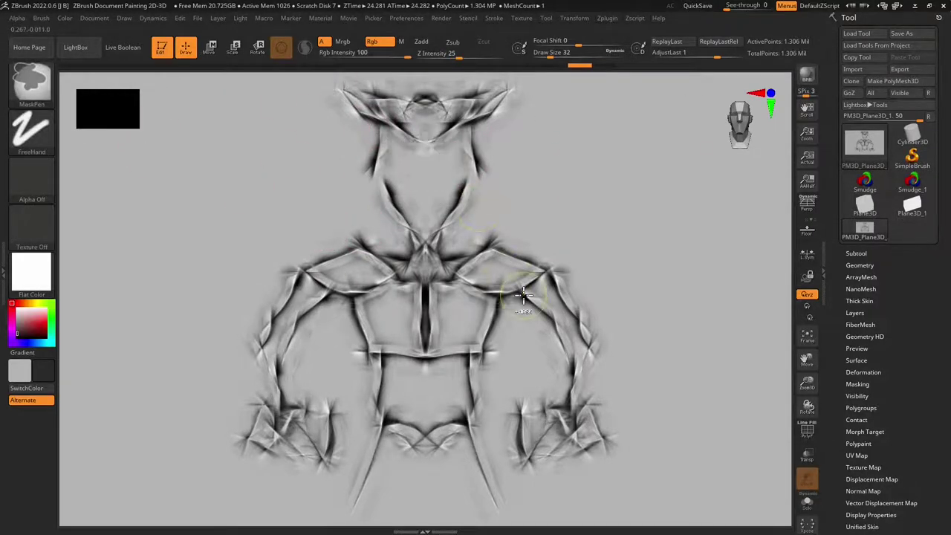
pyautogui.hotkey('ctrl', 'z')
pyautogui.hotkey('ctrl', 'z')
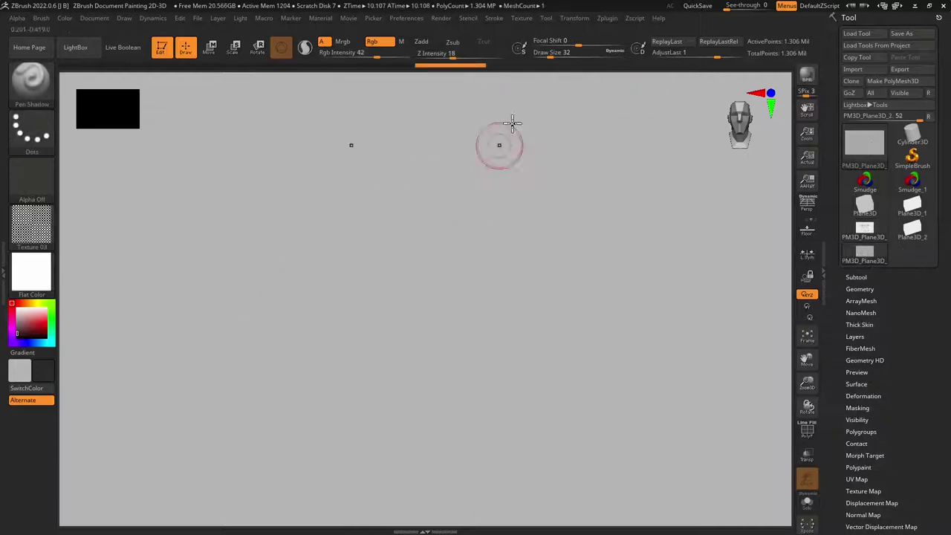
# Browse the Zscript and Zplugin menus, then show the Color palette at R 43, G 43, B 43.
pyautogui.click(643, 20)
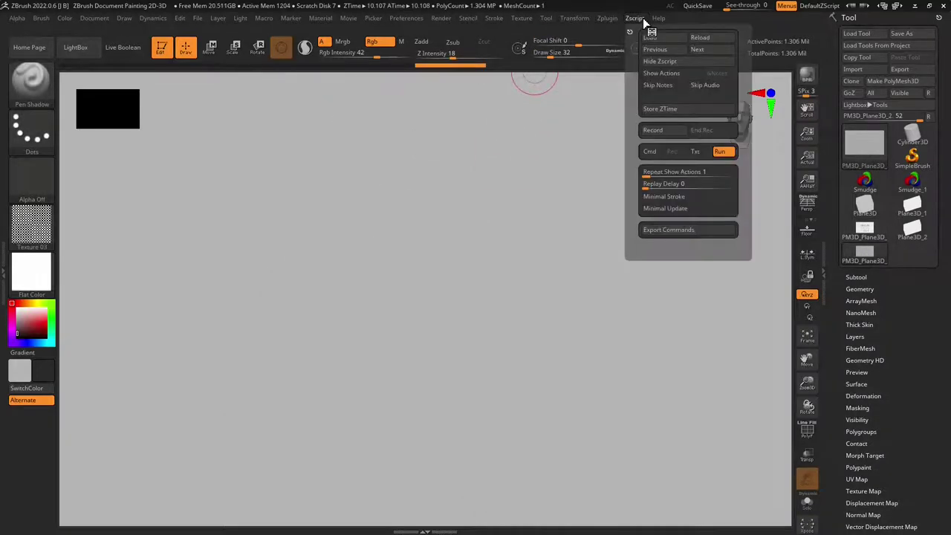
pyautogui.click(615, 18)
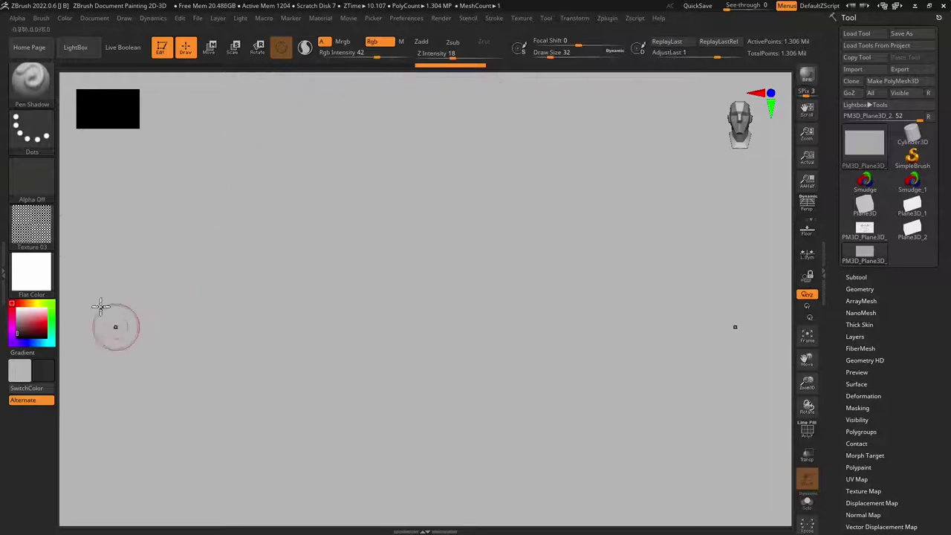
pyautogui.moveTo(41, 223)
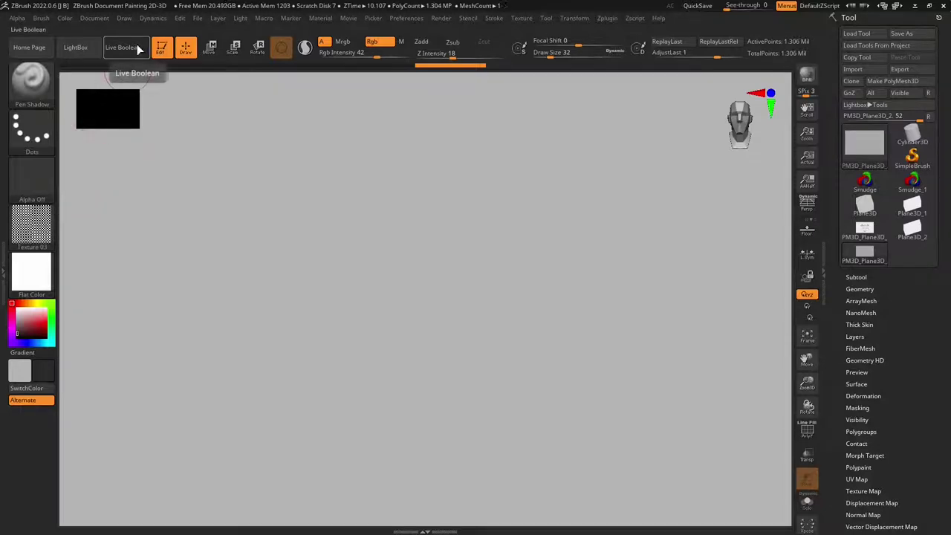
pyautogui.click(68, 19)
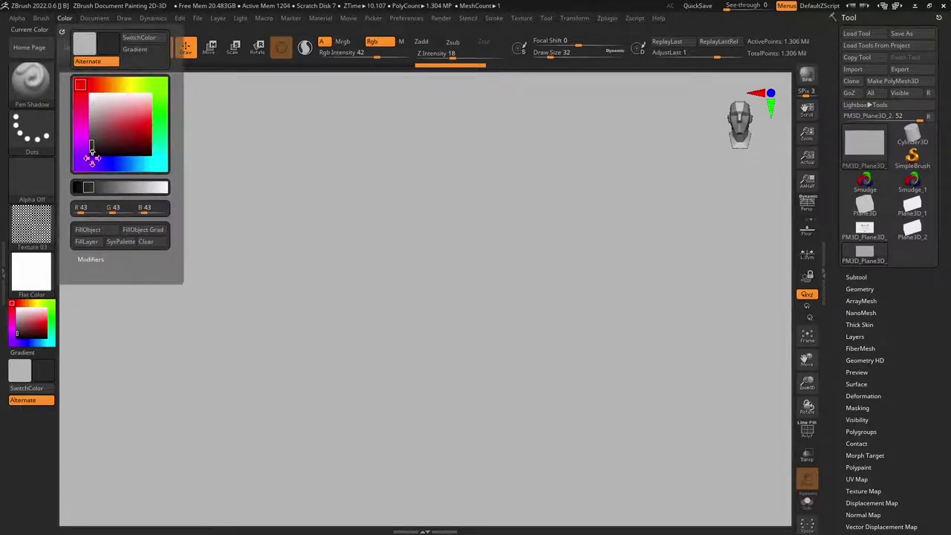
# Fill the sketch plane with the checker texture, tilt it and frame it with F.
pyautogui.click(87, 229)
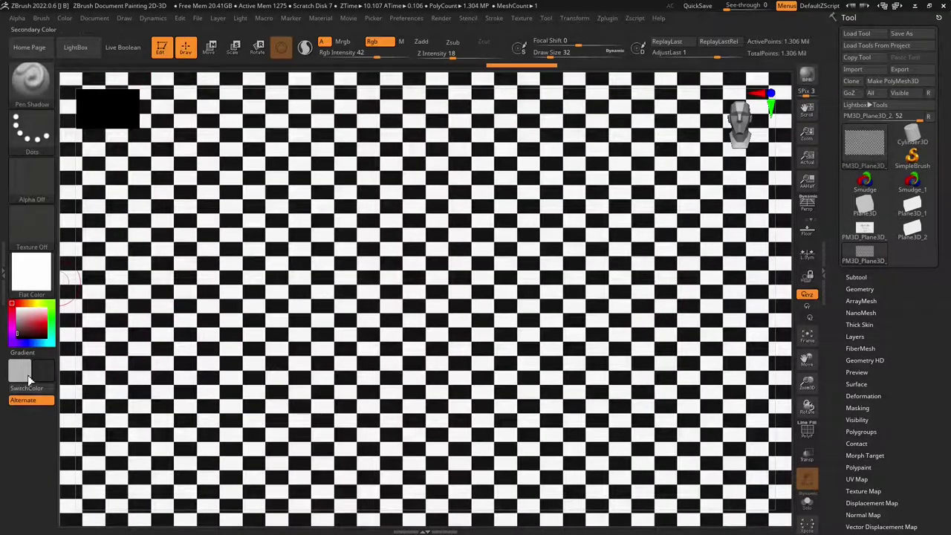
pyautogui.moveTo(38, 284)
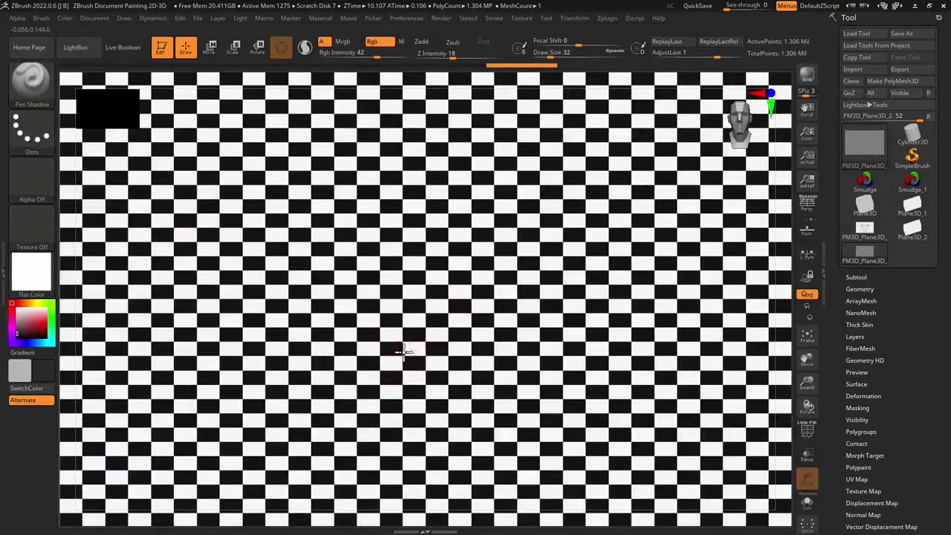
pyautogui.moveTo(393, 344); pyautogui.dragTo(424, 351, button='right')
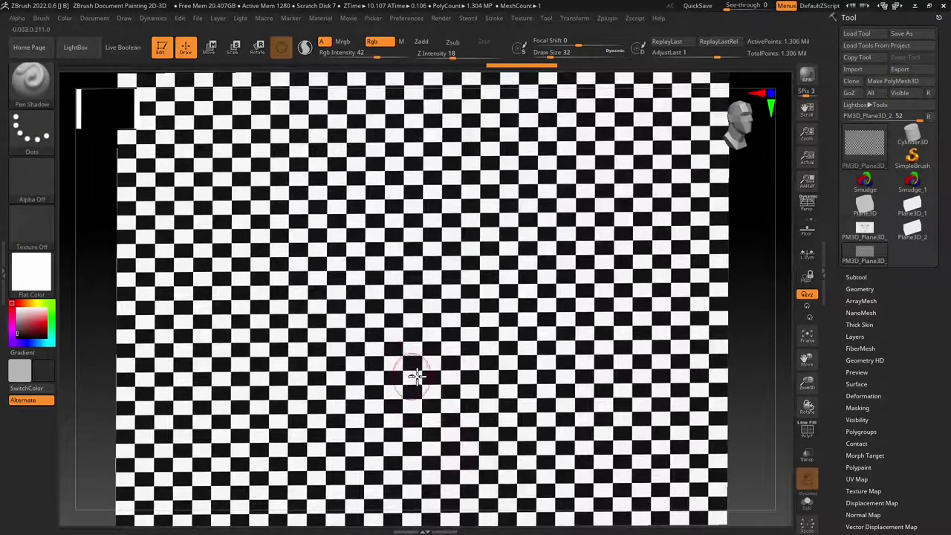
pyautogui.press('f')
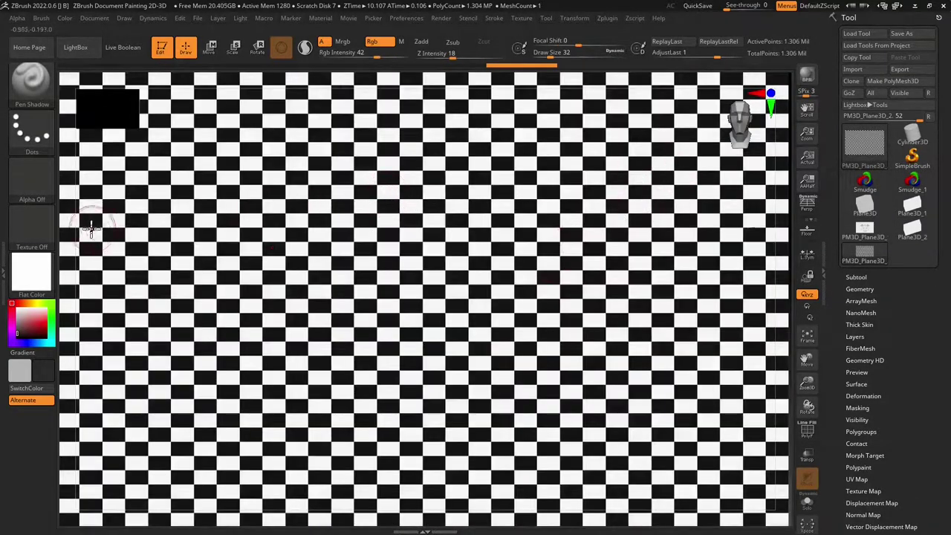
pyautogui.click(47, 227)
# Pick Texture 26, a 128×128 grey rocky image, from the texture library.
pyautogui.click(47, 240)
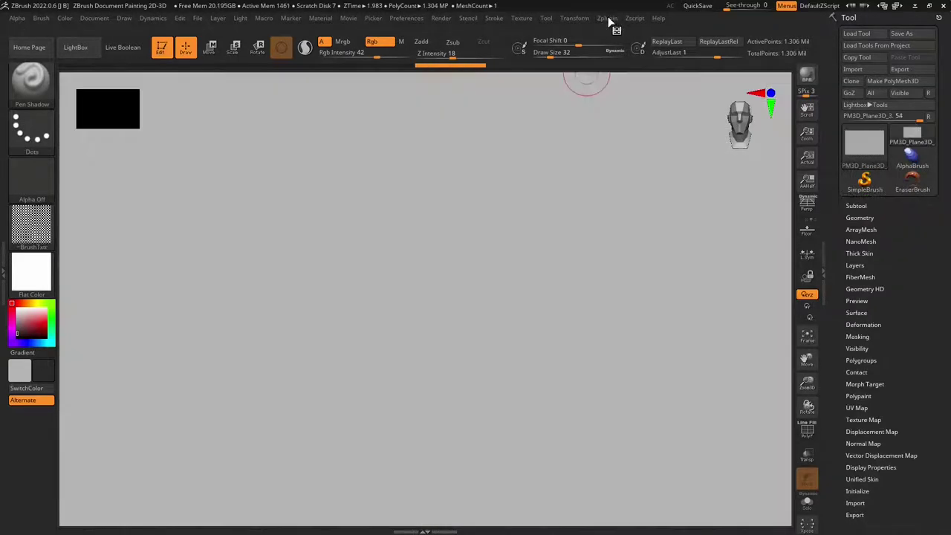
pyautogui.click(608, 19)
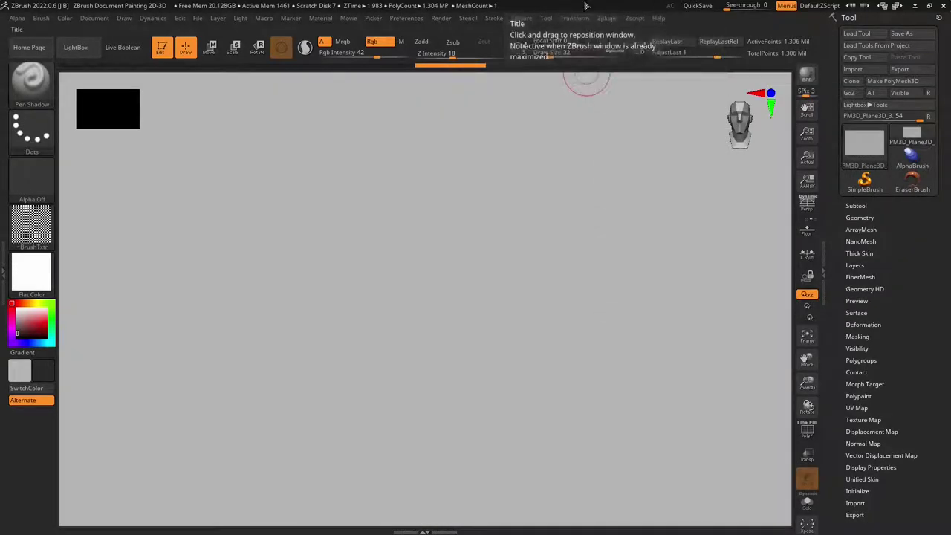
pyautogui.click(43, 238)
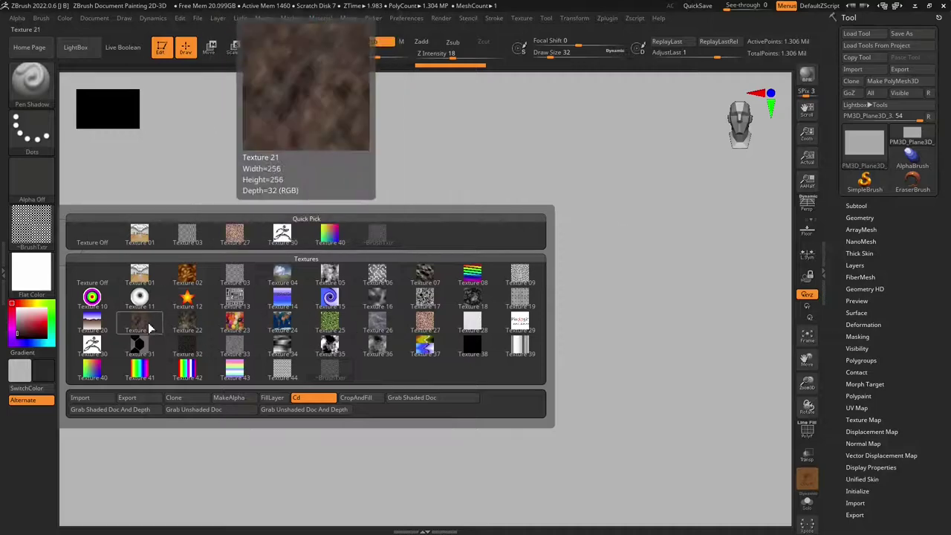
pyautogui.click(378, 323)
pyautogui.moveTo(37, 244)
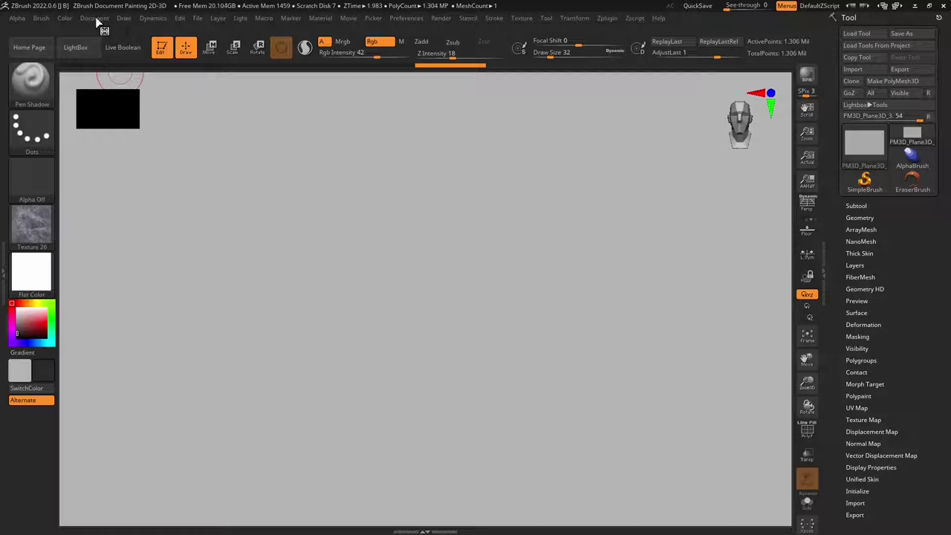
# Fill the plane with Texture 26 using FillObject, then launch a new QuickSketch plane with Texture 03 current.
pyautogui.click(63, 19)
pyautogui.click(97, 232)
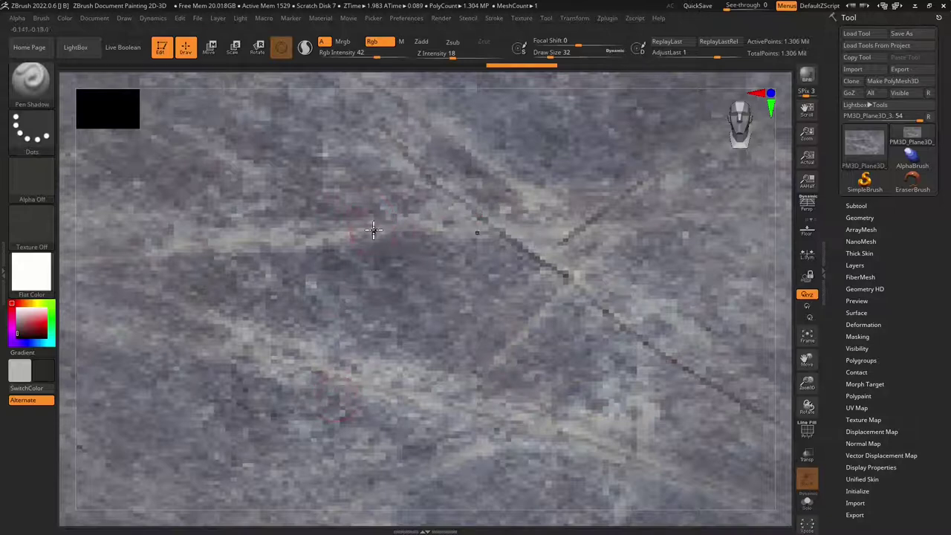
pyautogui.click(40, 242)
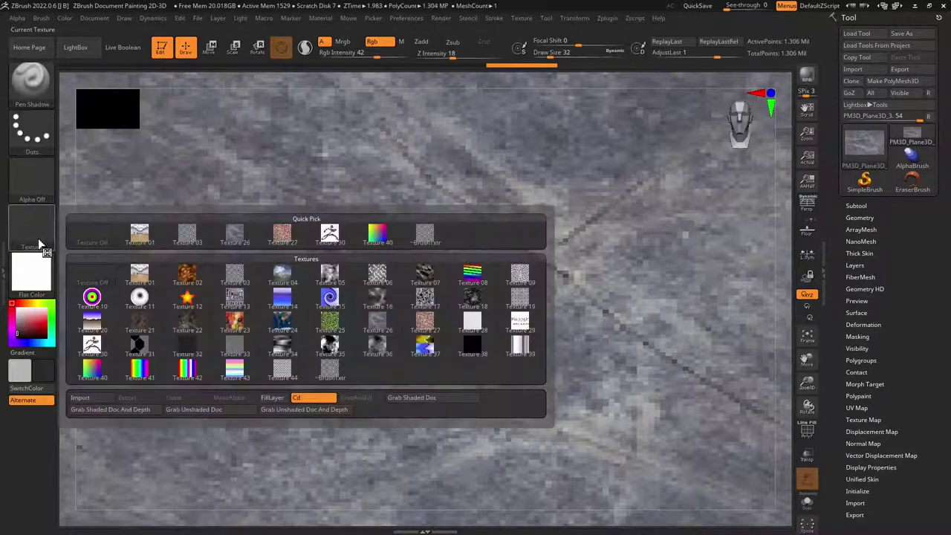
pyautogui.click(607, 18)
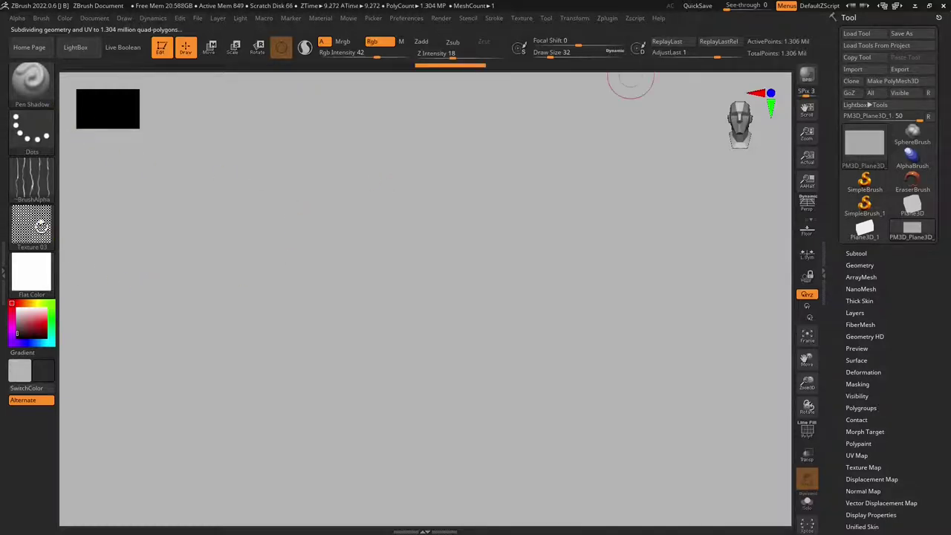
# Import the 1478×920 image 'ZBrush Document Painting 2D-3D 2' and select it as the current texture.
pyautogui.click(43, 227)
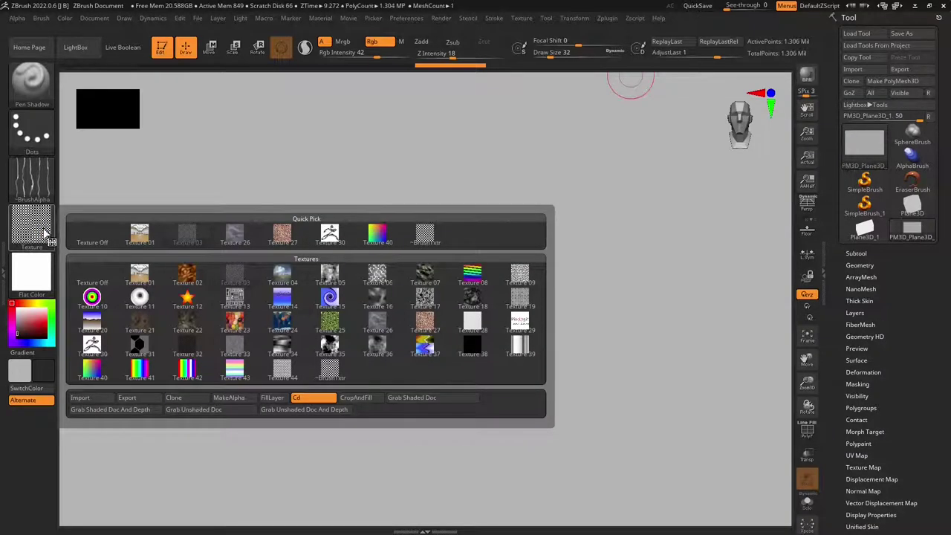
pyautogui.click(94, 398)
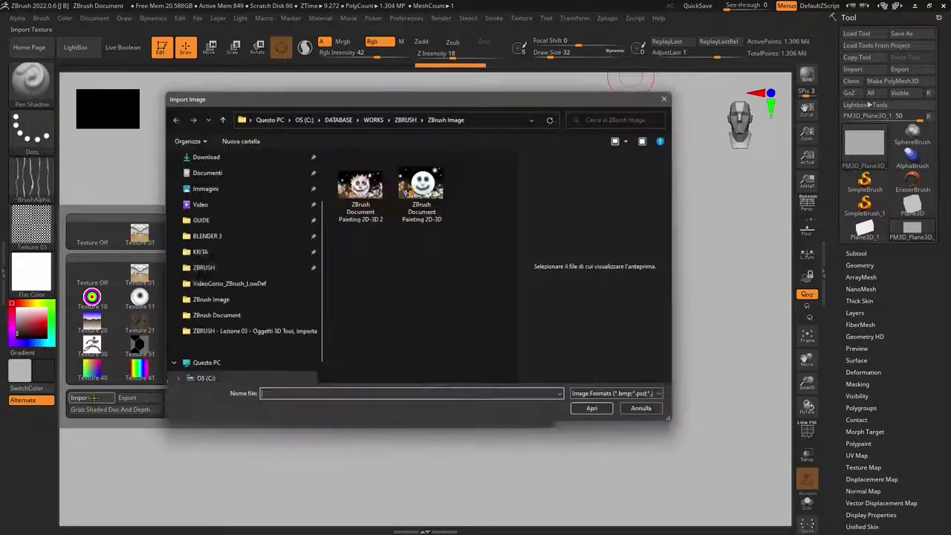
pyautogui.click(385, 209)
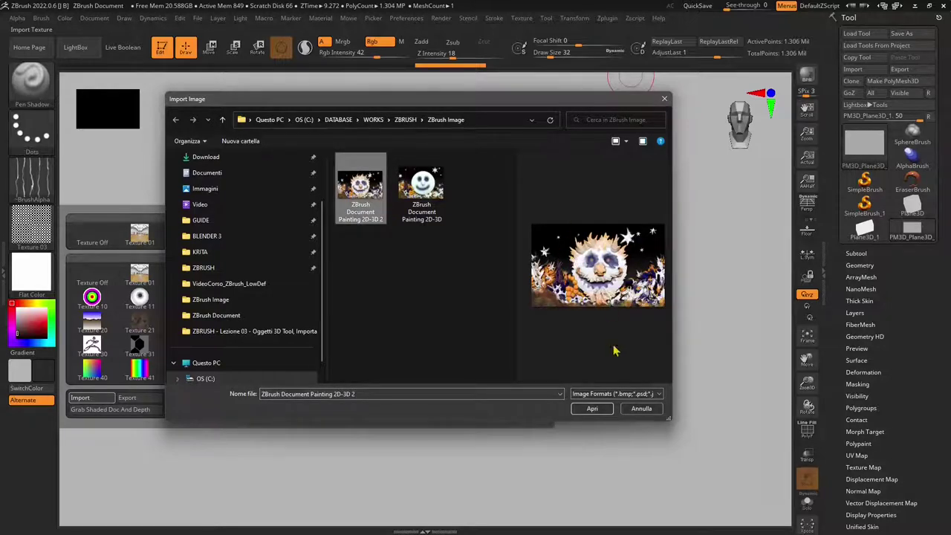
pyautogui.click(592, 409)
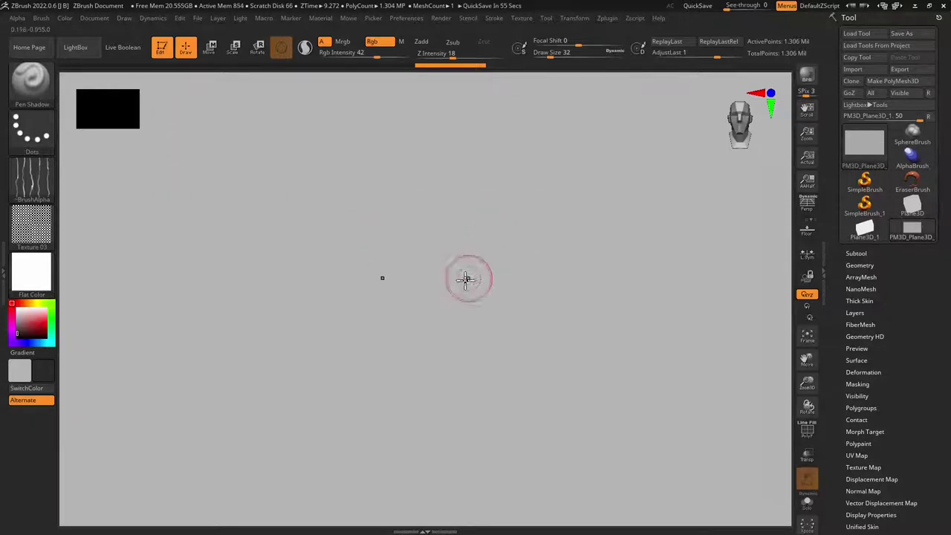
pyautogui.click(48, 237)
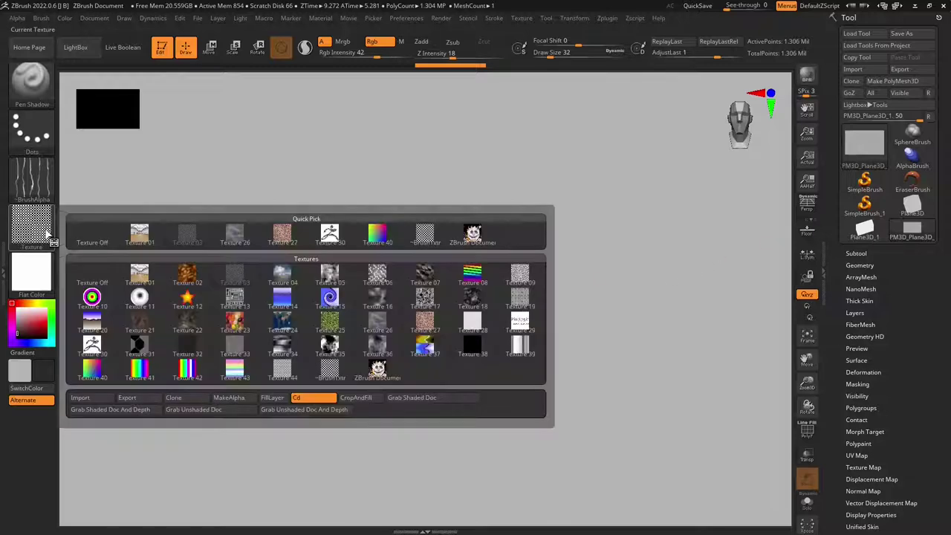
pyautogui.click(37, 226)
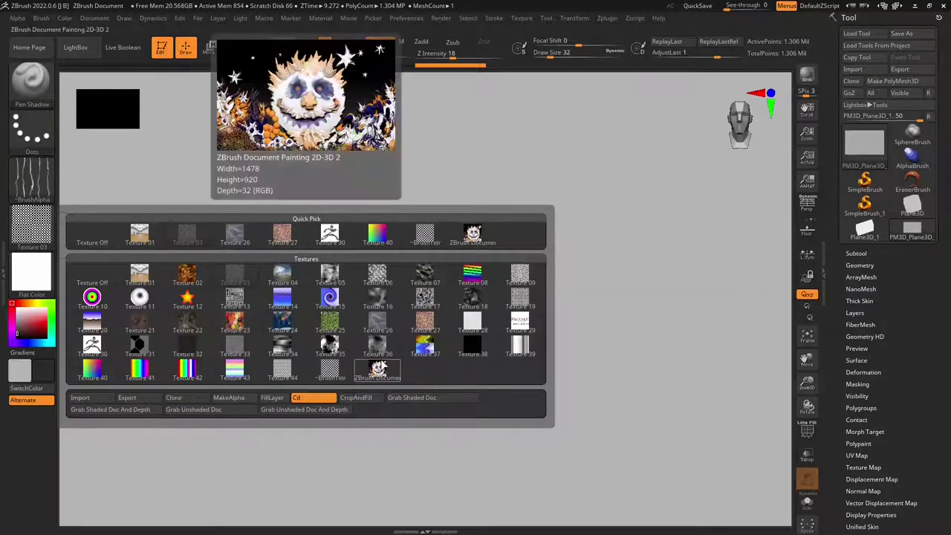
pyautogui.click(472, 236)
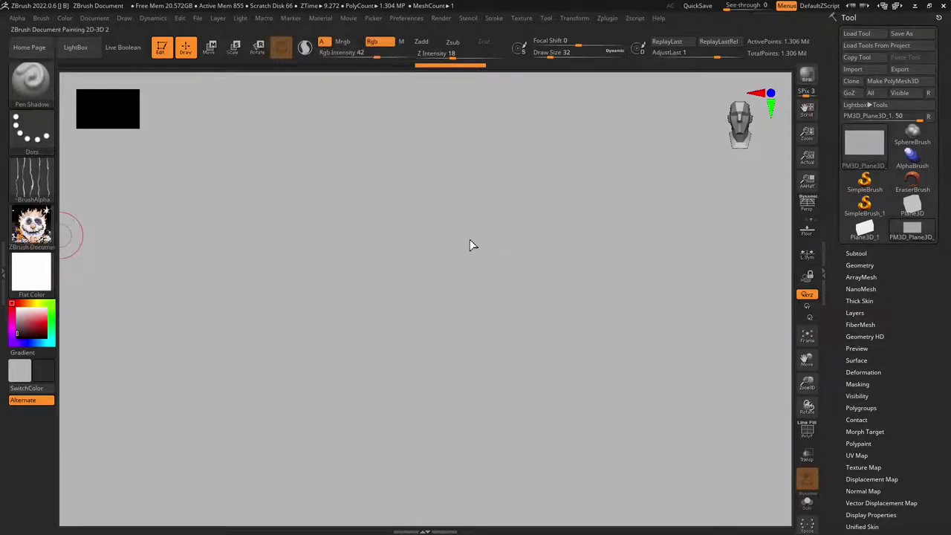
# Turn the brush alpha off and fill the plane with the imported painting texture.
pyautogui.click(36, 191)
pyautogui.click(100, 195)
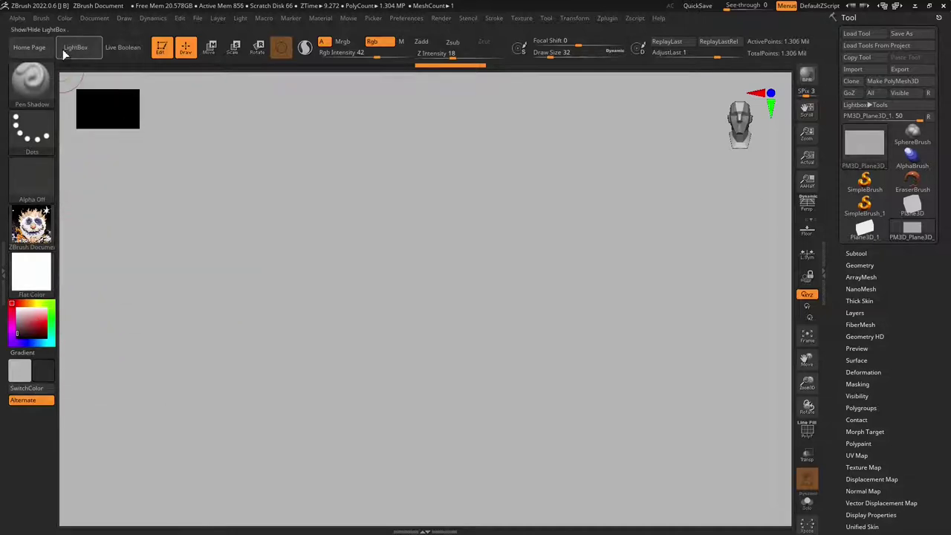
pyautogui.click(67, 19)
pyautogui.click(109, 234)
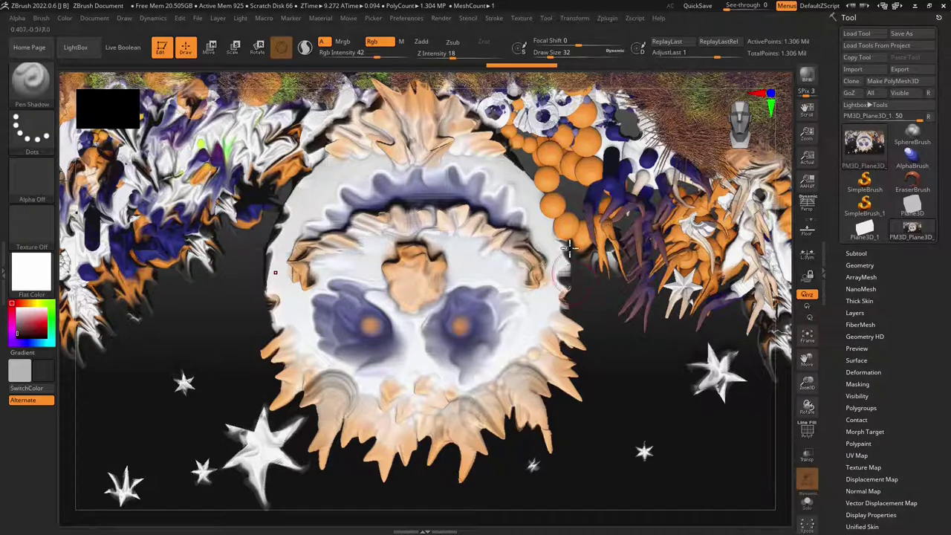
# Reshape the crest, tilt the plane to inspect it, undo the texture, and start QuickSketch again.
pyautogui.moveTo(440, 132); pyautogui.dragTo(446, 145)
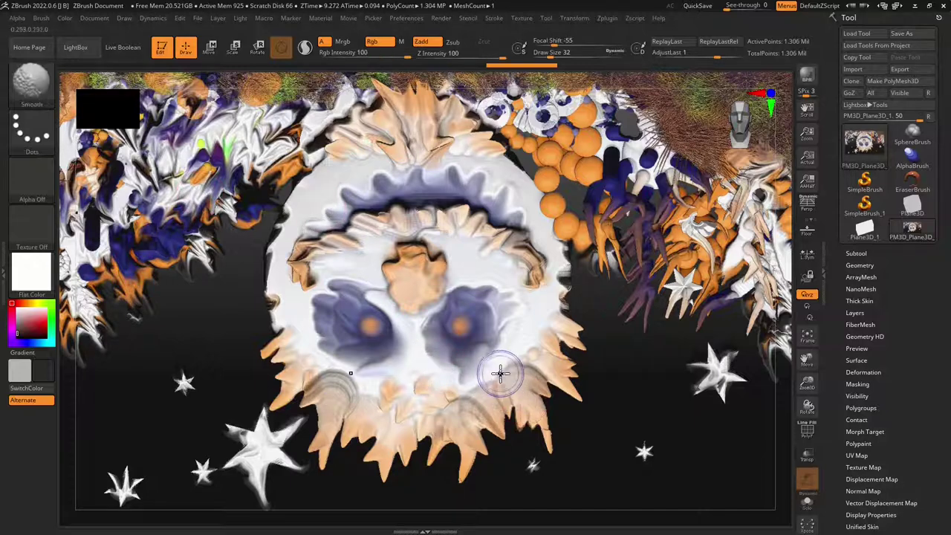
pyautogui.moveTo(526, 353); pyautogui.dragTo(535, 320, button='right')
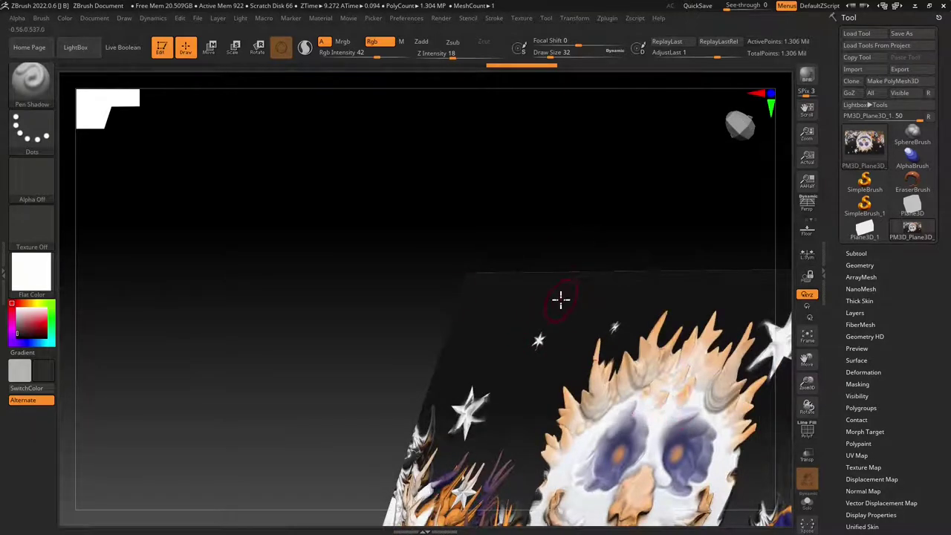
pyautogui.hotkey('ctrl', 'z')
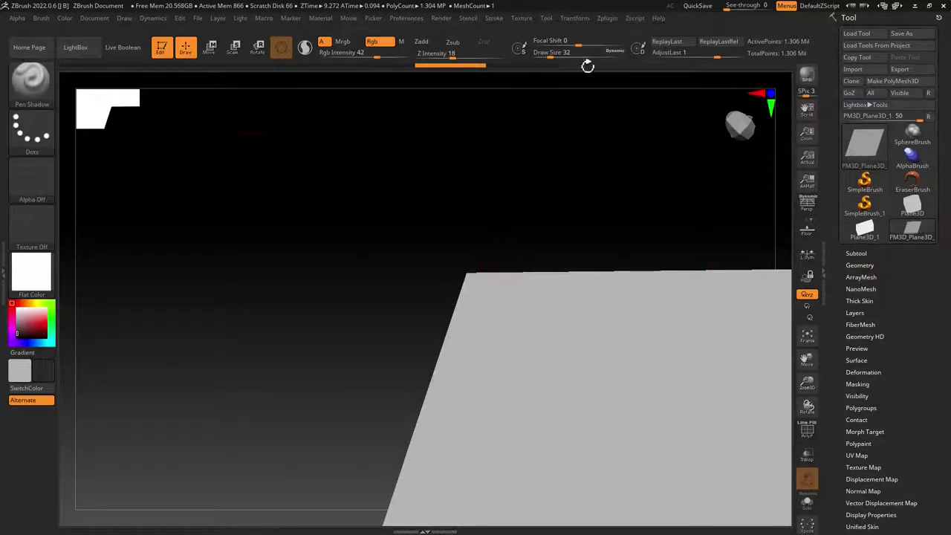
pyautogui.click(607, 22)
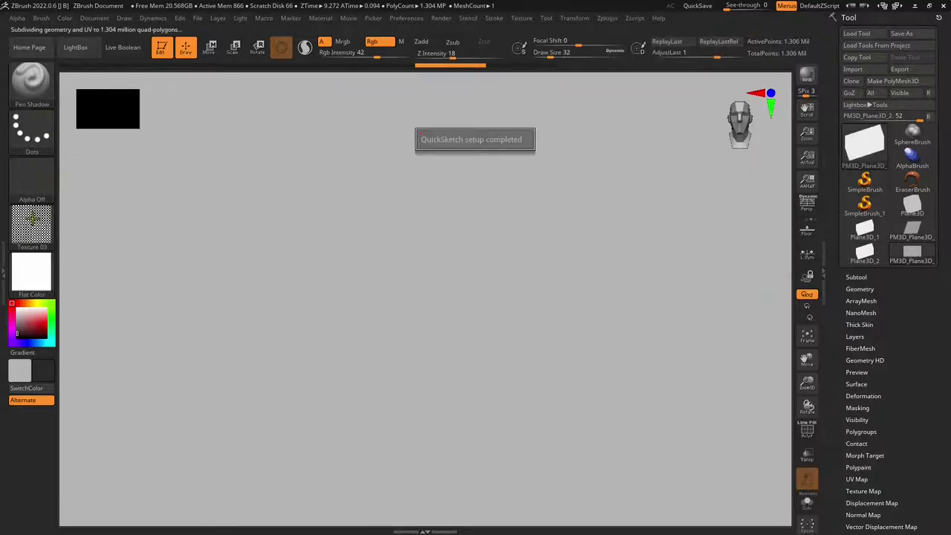
# Set Texture Off and fill the new plane with white (R 255, G 255, B 255).
pyautogui.click(34, 225)
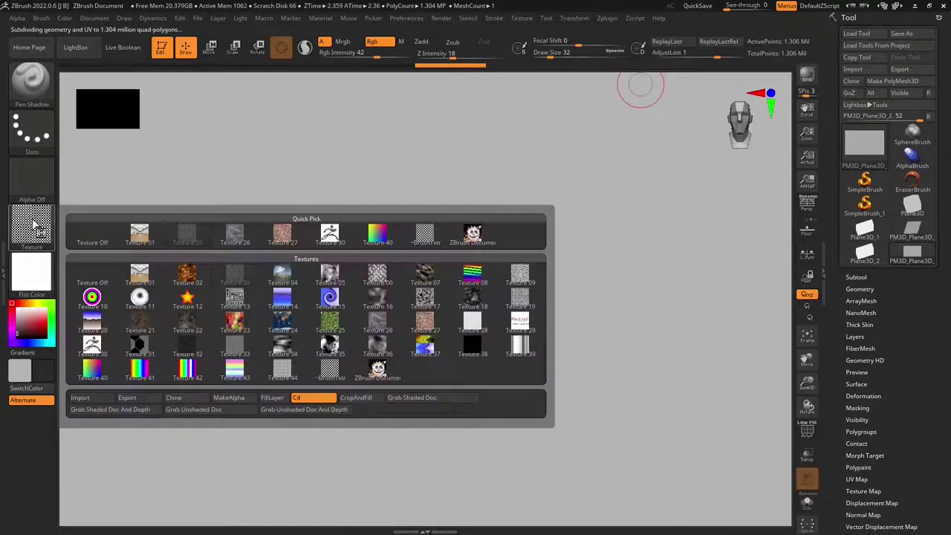
pyautogui.click(74, 235)
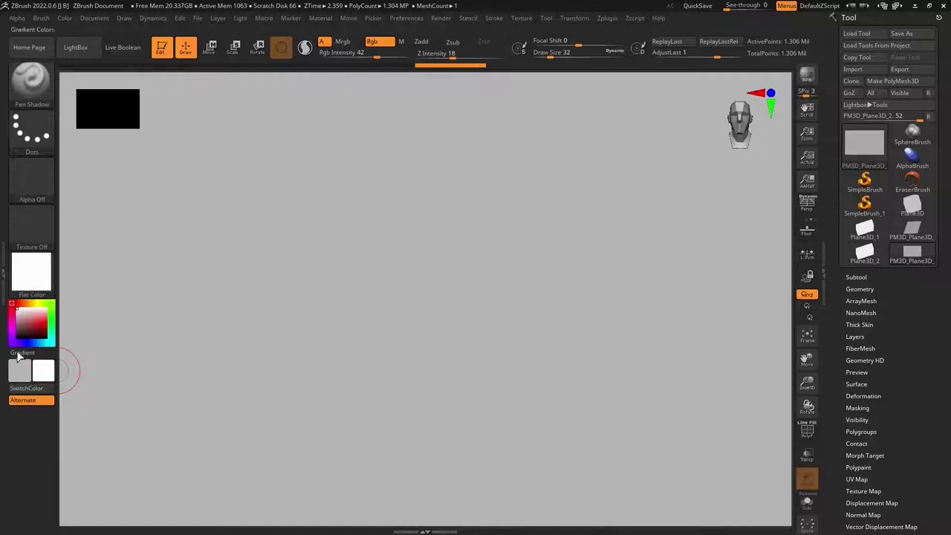
pyautogui.click(66, 18)
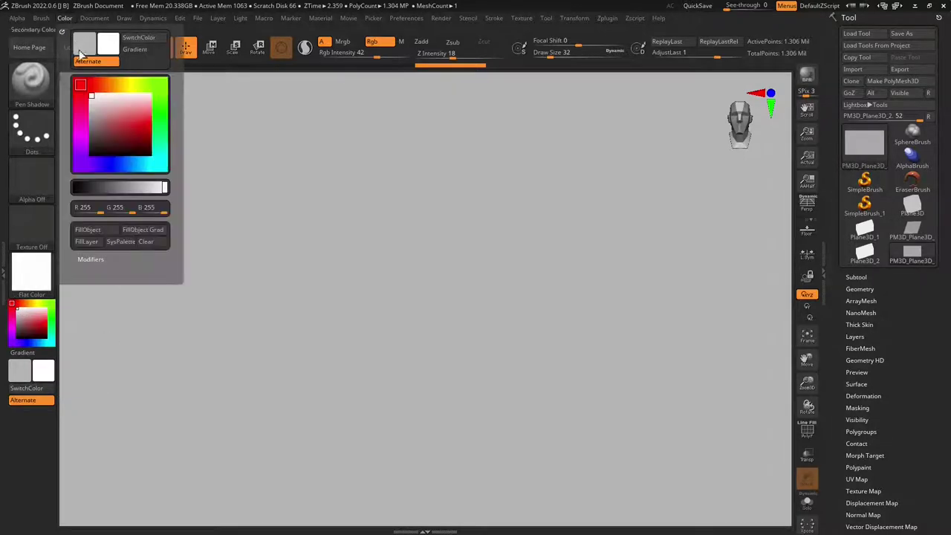
pyautogui.click(93, 230)
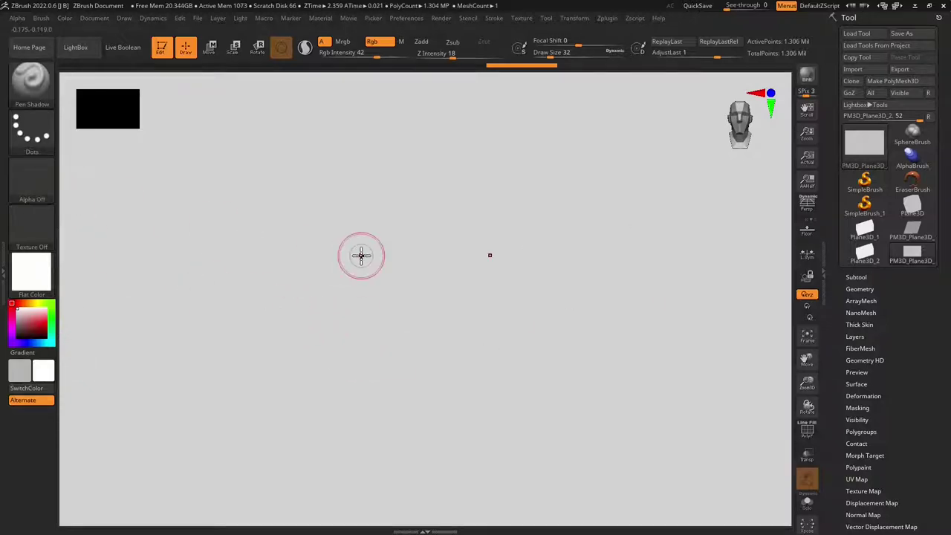
pyautogui.moveTo(191, 212)
pyautogui.mouseDown()
pyautogui.moveTo(221, 234)
pyautogui.moveTo(397, 274)
pyautogui.moveTo(425, 223)
pyautogui.mouseUp()
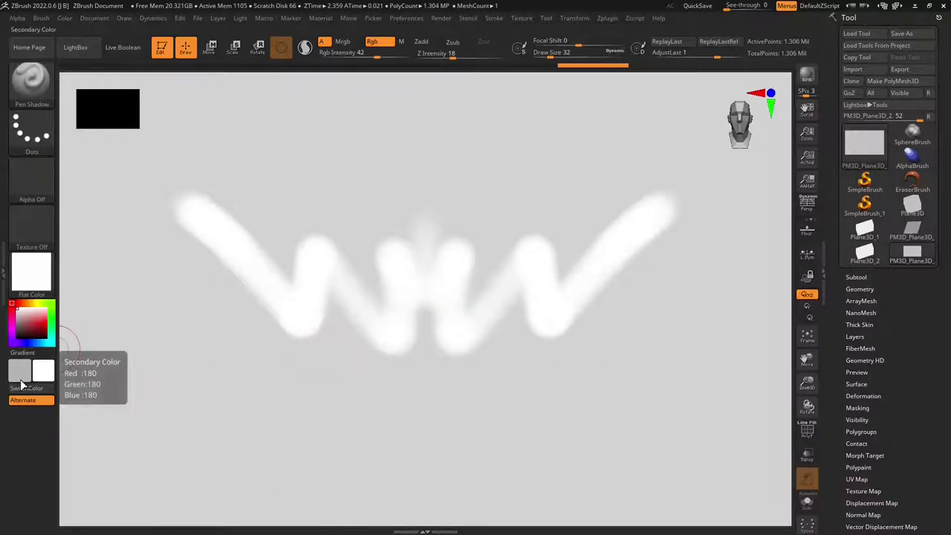
pyautogui.click(13, 315)
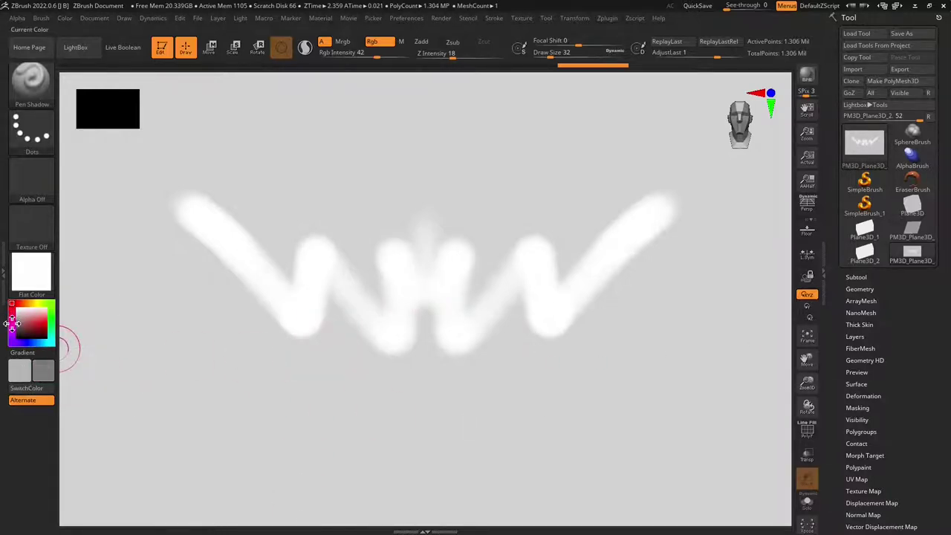
pyautogui.moveTo(276, 325)
pyautogui.mouseDown()
pyautogui.moveTo(242, 312)
pyautogui.moveTo(291, 352)
pyautogui.mouseUp()
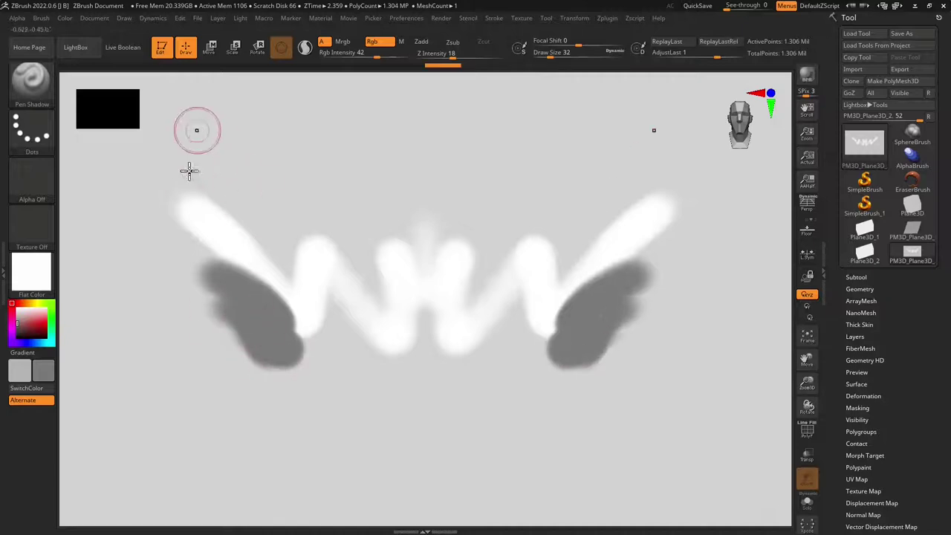
pyautogui.moveTo(189, 171)
pyautogui.mouseDown()
pyautogui.moveTo(304, 352)
pyautogui.moveTo(219, 354)
pyautogui.moveTo(184, 261)
pyautogui.moveTo(213, 250)
pyautogui.moveTo(150, 198)
pyautogui.moveTo(222, 249)
pyautogui.moveTo(172, 181)
pyautogui.moveTo(182, 274)
pyautogui.moveTo(162, 290)
pyautogui.moveTo(147, 266)
pyautogui.moveTo(196, 370)
pyautogui.moveTo(130, 307)
pyautogui.moveTo(253, 388)
pyautogui.moveTo(283, 341)
pyautogui.moveTo(312, 323)
pyautogui.moveTo(327, 251)
pyautogui.moveTo(477, 321)
pyautogui.moveTo(500, 160)
pyautogui.moveTo(462, 295)
pyautogui.moveTo(409, 163)
pyautogui.moveTo(438, 168)
pyautogui.mouseUp()
pyautogui.moveTo(340, 349)
pyautogui.mouseDown()
pyautogui.moveTo(346, 361)
pyautogui.moveTo(314, 285)
pyautogui.moveTo(436, 374)
pyautogui.moveTo(401, 268)
pyautogui.mouseUp()
pyautogui.click(206, 217)
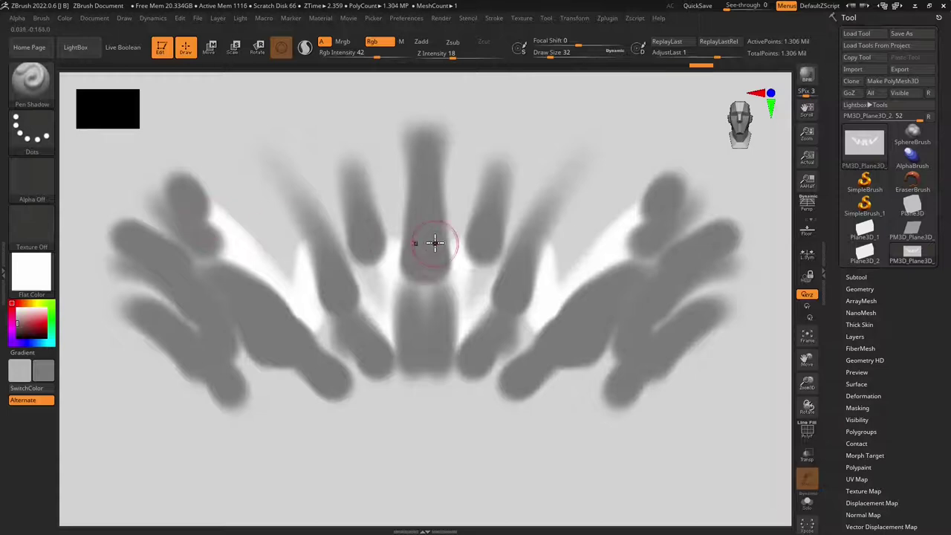
pyautogui.hotkey('ctrl', 'z')
pyautogui.hotkey('ctrl', 'z')
pyautogui.hotkey('ctrl', 'z')
pyautogui.hotkey('ctrl', 'z')
pyautogui.hotkey('ctrl', 'z')
pyautogui.hotkey('ctrl', 'z')
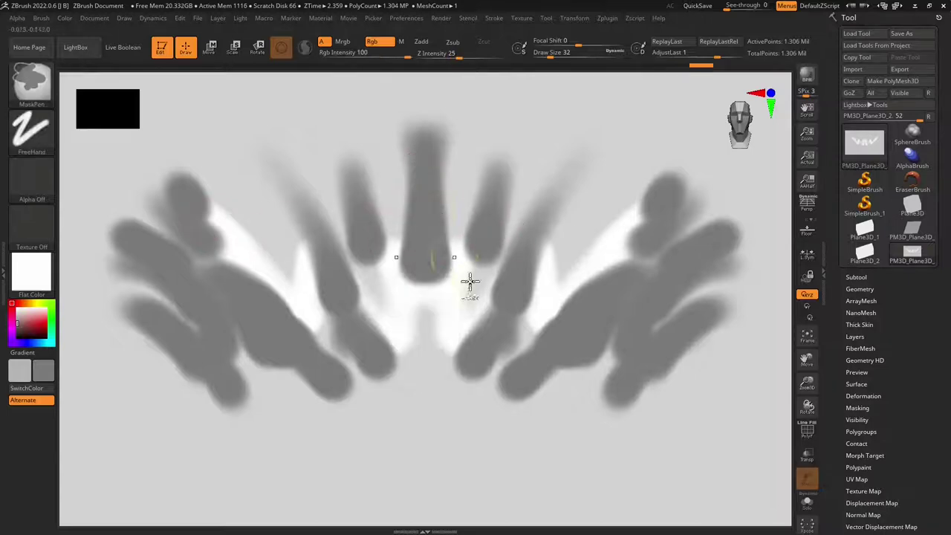
pyautogui.hotkey('ctrl', 'z')
pyautogui.hotkey('ctrl', 'z')
pyautogui.hotkey('ctrl', 'z')
pyautogui.hotkey('ctrl', 'z')
pyautogui.hotkey('ctrl', 'z')
pyautogui.hotkey('ctrl', 'z')
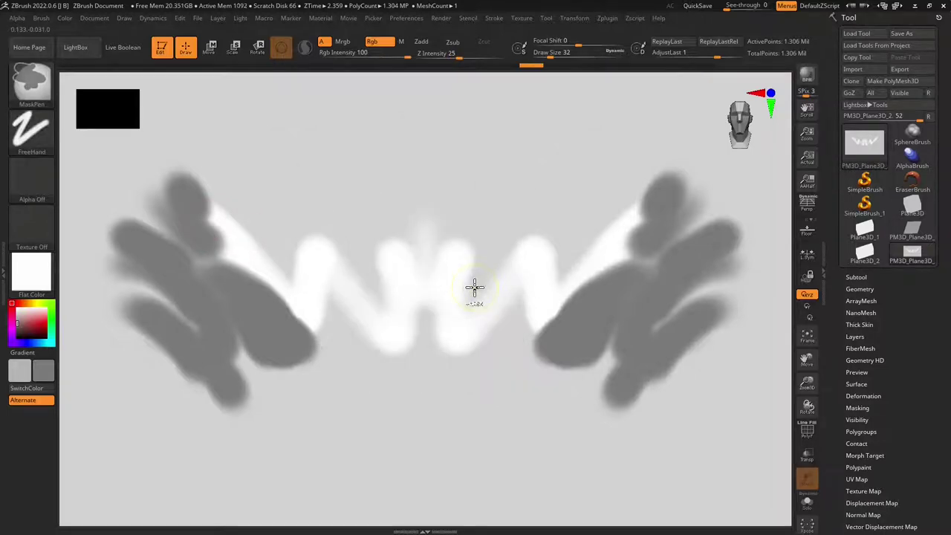
pyautogui.hotkey('ctrl', 'z')
pyautogui.hotkey('ctrl', 'z')
pyautogui.hotkey('ctrl', 'z')
pyautogui.hotkey('ctrl', 'z')
pyautogui.hotkey('ctrl', 'z')
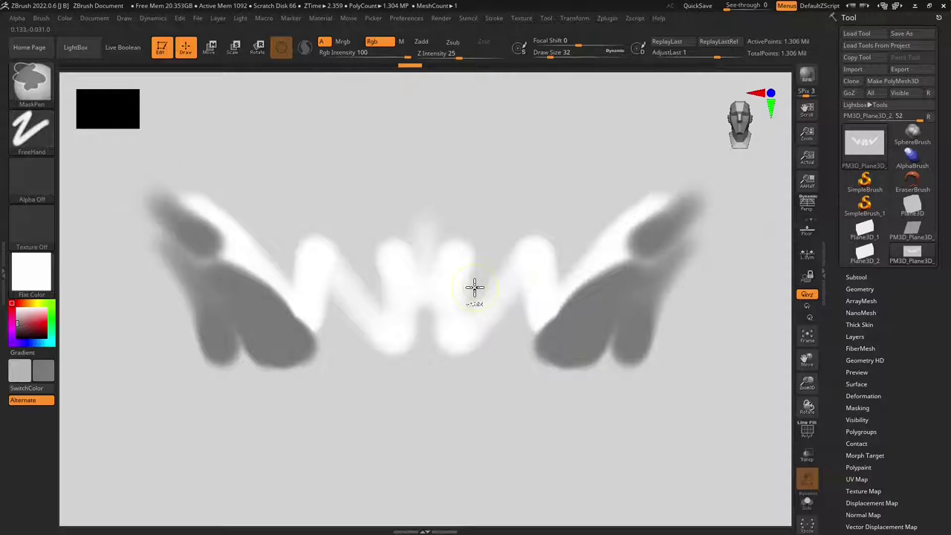
pyautogui.hotkey('ctrl', 'z')
pyautogui.hotkey('ctrl', 'z')
pyautogui.hotkey('ctrl', 'z')
pyautogui.hotkey('ctrl', 'z')
pyautogui.hotkey('ctrl', 'z')
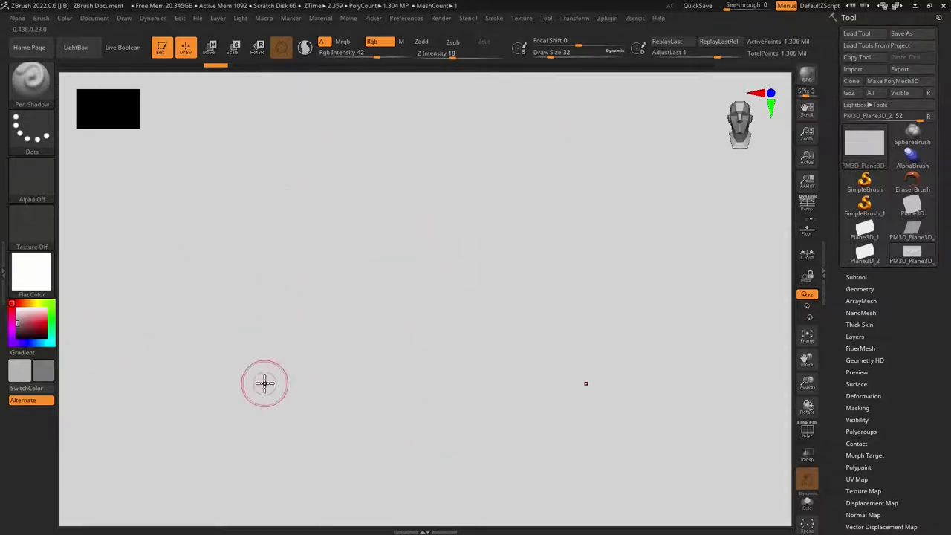
# Make the face painting the current texture again and fill the plane with it.
pyautogui.click(31, 223)
pyautogui.moveTo(491, 246)
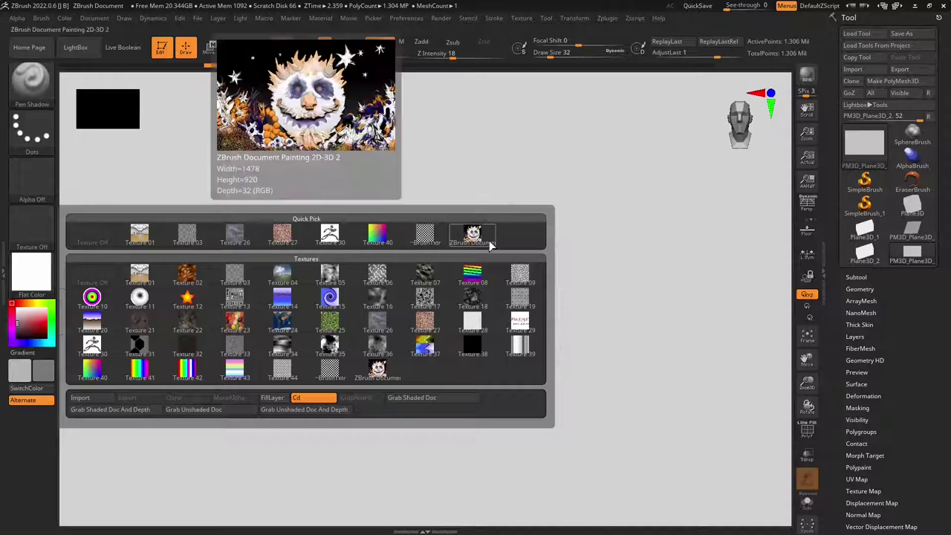
pyautogui.moveTo(338, 336)
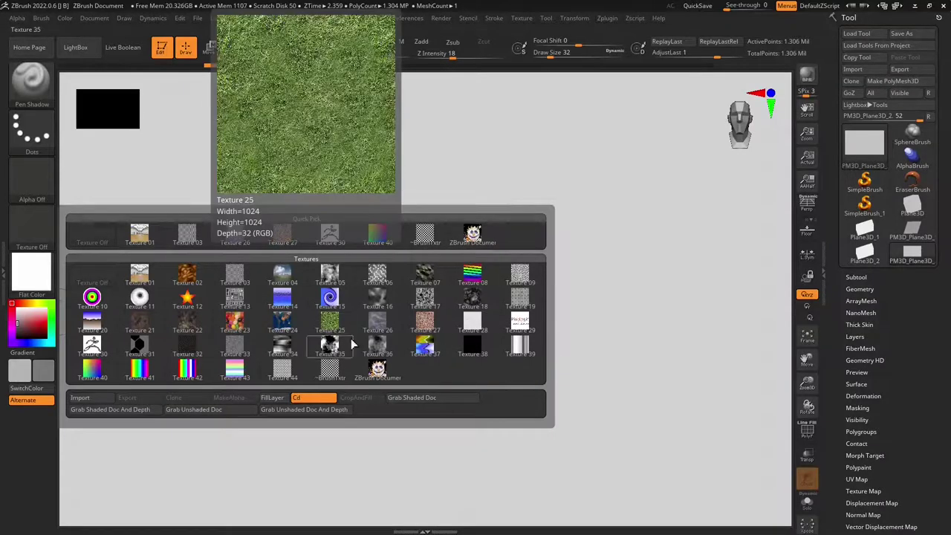
pyautogui.click(461, 238)
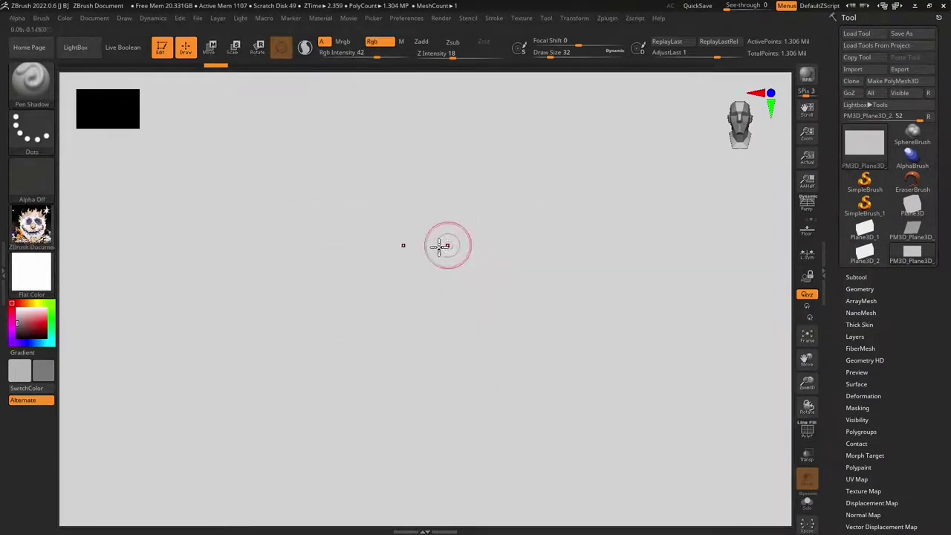
pyautogui.click(62, 21)
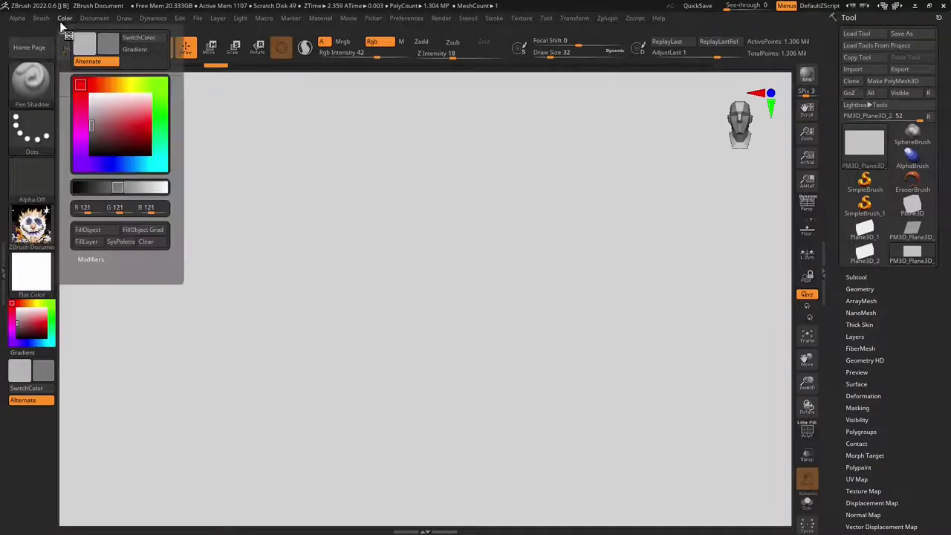
pyautogui.click(88, 230)
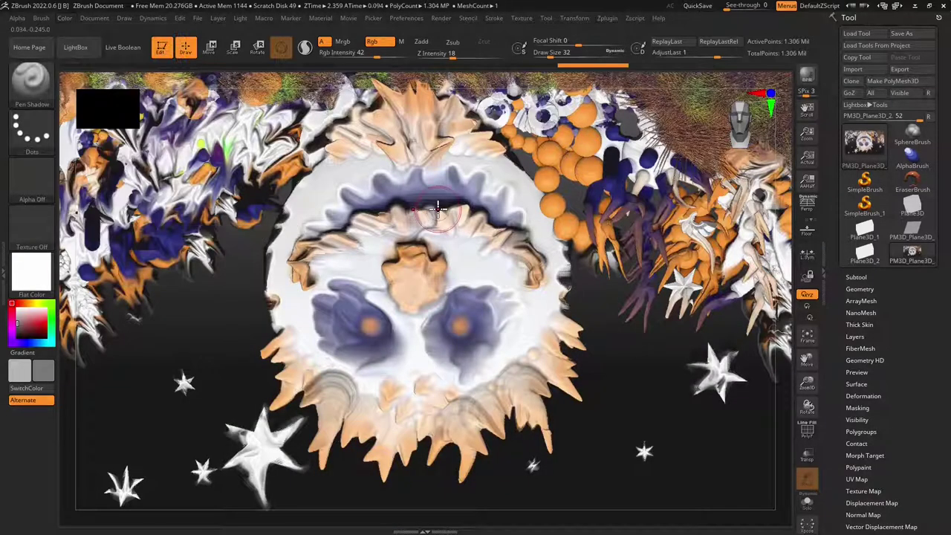
# Mask the upper face, orange nose, eyes, lower face and a patch at upper right.
pyautogui.moveTo(548, 162)
pyautogui.mouseDown()
pyautogui.moveTo(458, 232)
pyautogui.moveTo(358, 236)
pyautogui.moveTo(356, 173)
pyautogui.moveTo(378, 176)
pyautogui.moveTo(408, 216)
pyautogui.moveTo(355, 157)
pyautogui.moveTo(392, 240)
pyautogui.moveTo(347, 213)
pyautogui.moveTo(347, 190)
pyautogui.moveTo(353, 237)
pyautogui.moveTo(301, 249)
pyautogui.mouseUp()
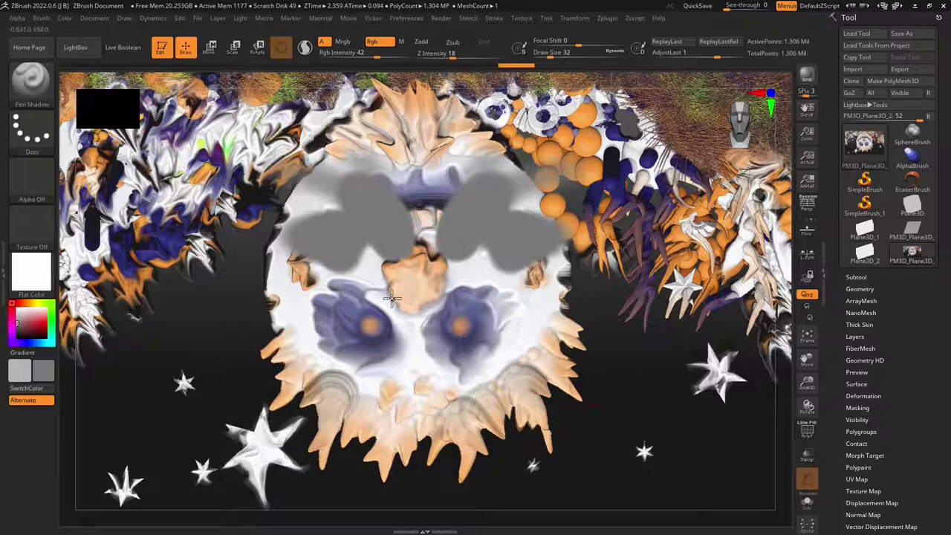
pyautogui.moveTo(419, 197)
pyautogui.keyDown('ctrl'); pyautogui.mouseDown()
pyautogui.moveTo(429, 105)
pyautogui.moveTo(406, 175)
pyautogui.moveTo(336, 134)
pyautogui.moveTo(349, 175)
pyautogui.mouseUp(); pyautogui.keyUp('ctrl')
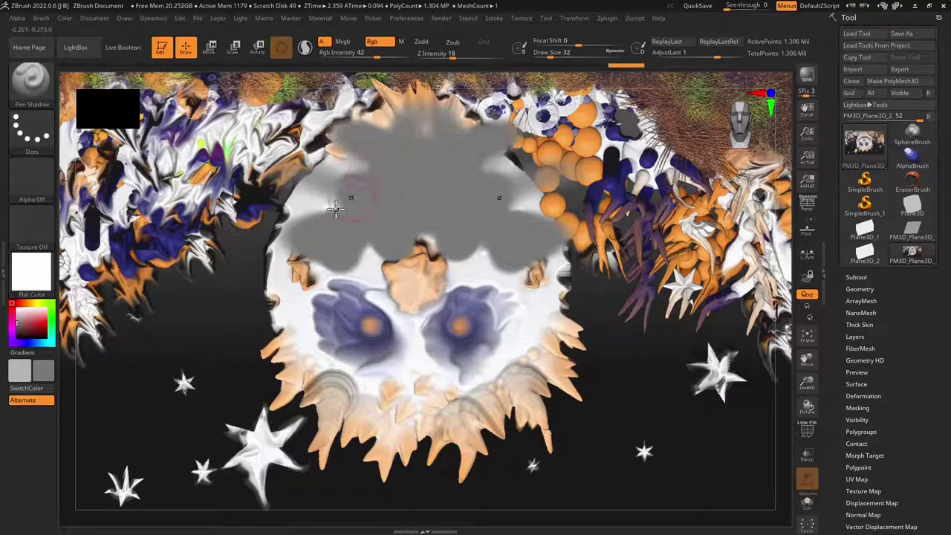
pyautogui.keyDown('ctrl'); pyautogui.moveTo(402, 295); pyautogui.dragTo(405, 271); pyautogui.keyUp('ctrl')
pyautogui.moveTo(377, 337)
pyautogui.keyDown('ctrl'); pyautogui.mouseDown()
pyautogui.moveTo(340, 322)
pyautogui.moveTo(394, 364)
pyautogui.moveTo(303, 386)
pyautogui.moveTo(343, 431)
pyautogui.moveTo(416, 464)
pyautogui.mouseUp(); pyautogui.keyUp('ctrl')
pyautogui.moveTo(632, 149)
pyautogui.keyDown('ctrl'); pyautogui.mouseDown()
pyautogui.moveTo(630, 160)
pyautogui.moveTo(672, 186)
pyautogui.mouseUp(); pyautogui.keyUp('ctrl')
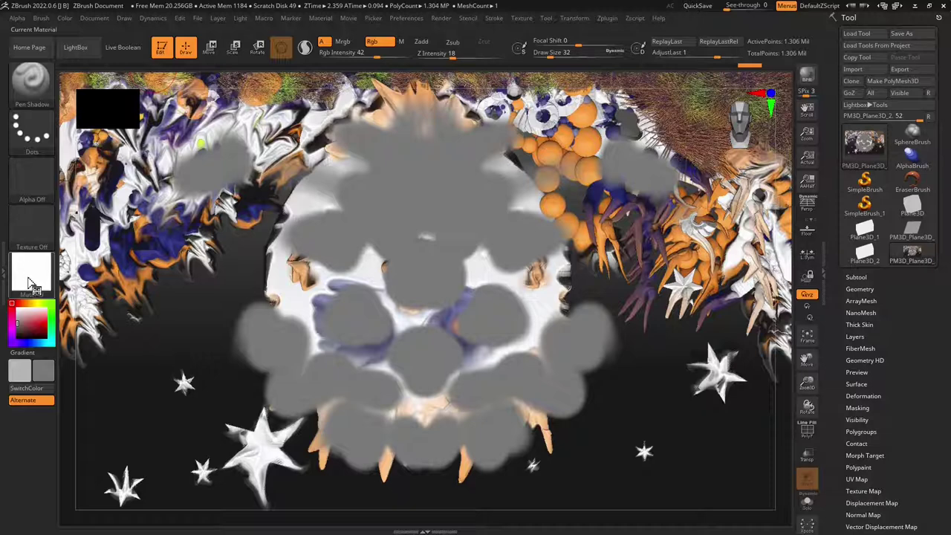
# Fill the model with colour, raise Rgb Intensity from 42 to 100, and fill it solid white.
pyautogui.click(70, 19)
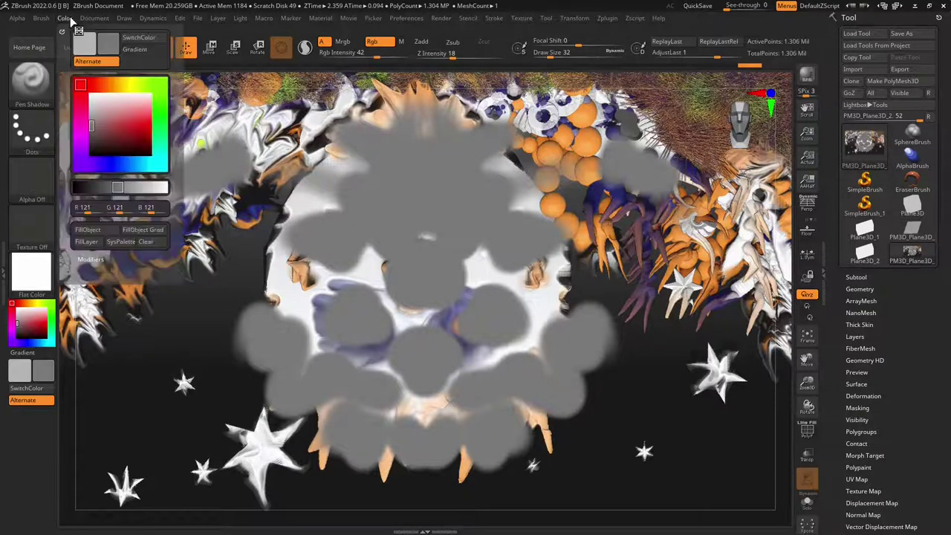
pyautogui.click(96, 228)
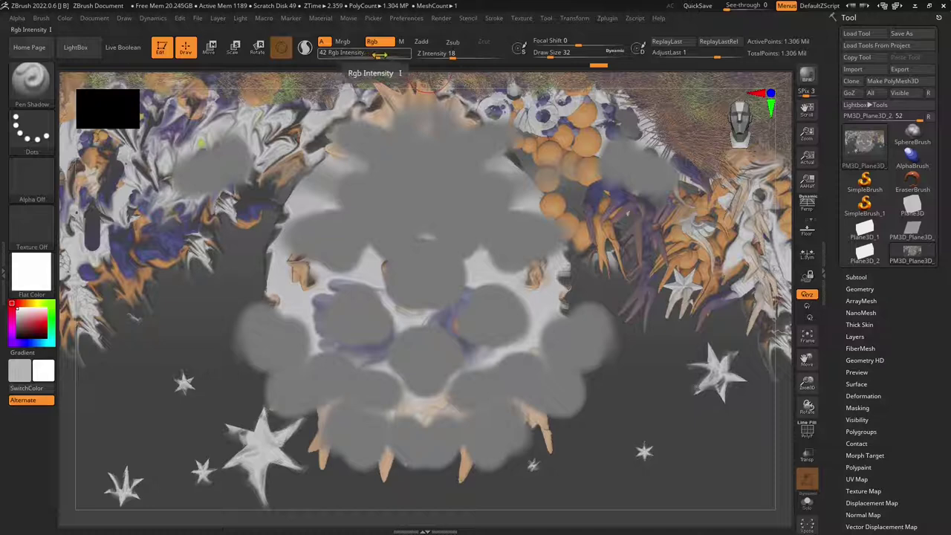
pyautogui.moveTo(375, 53); pyautogui.dragTo(413, 57)
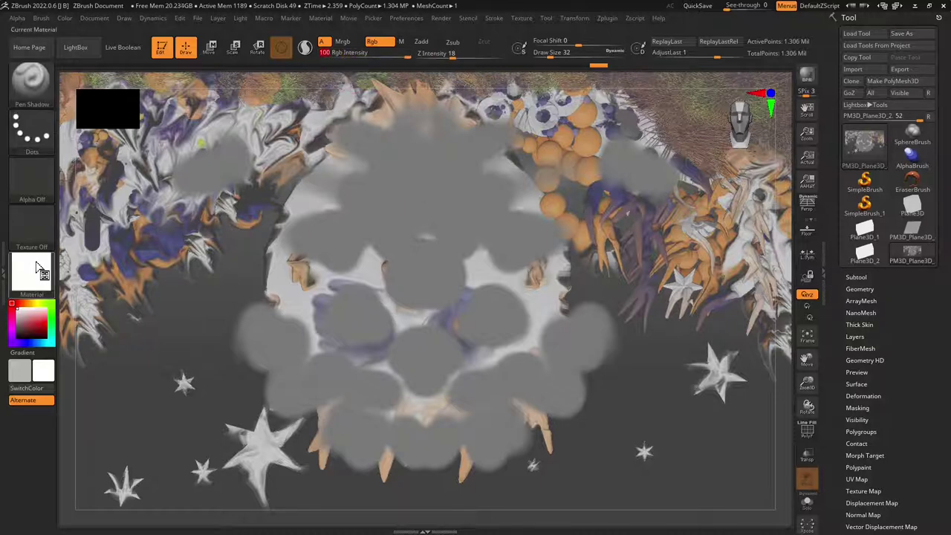
pyautogui.click(65, 18)
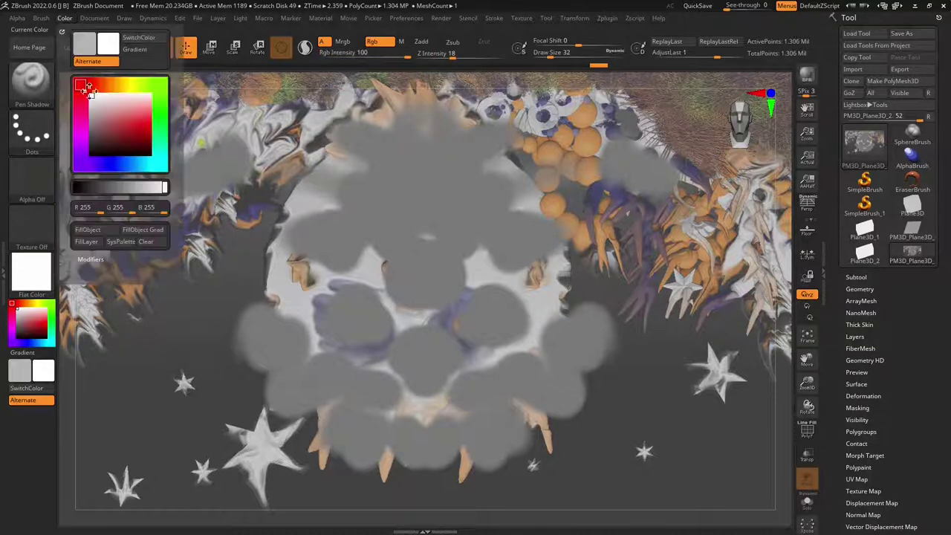
pyautogui.click(88, 227)
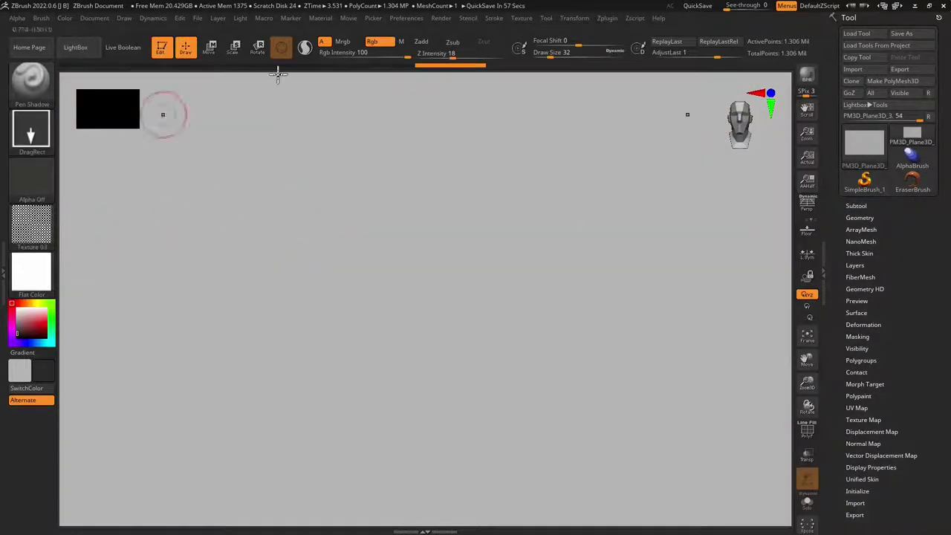
# Select the Standard brush with the face painting as its texture and DragRect stroke.
pyautogui.click(31, 226)
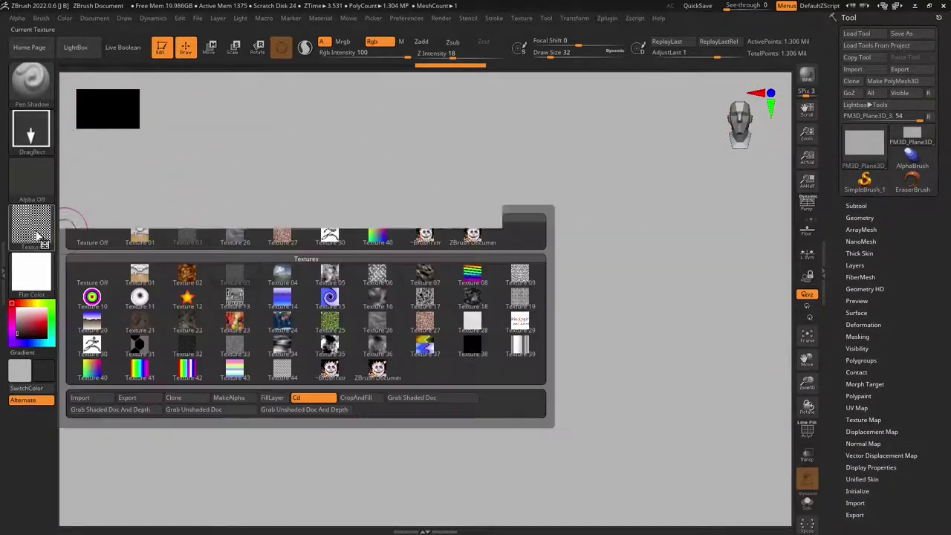
pyautogui.click(465, 242)
pyautogui.moveTo(46, 244)
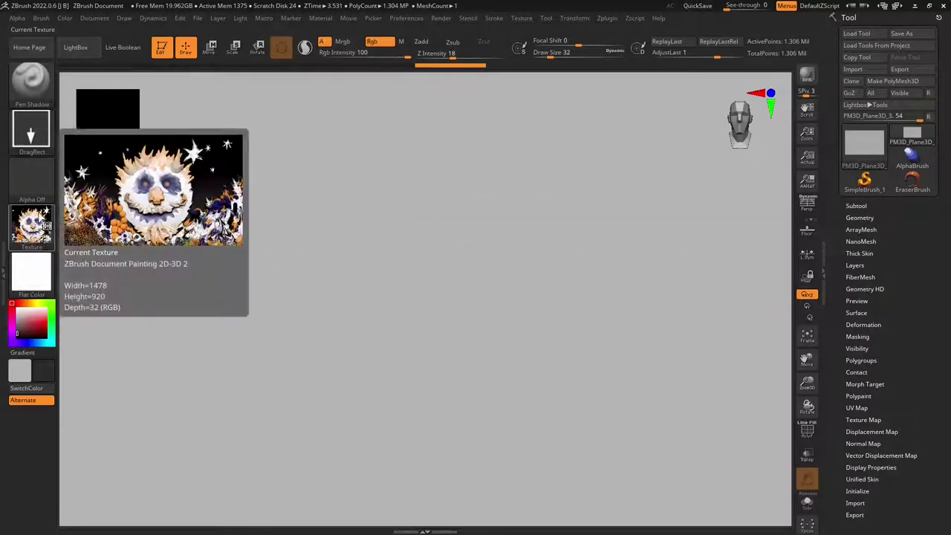
pyautogui.click(31, 132)
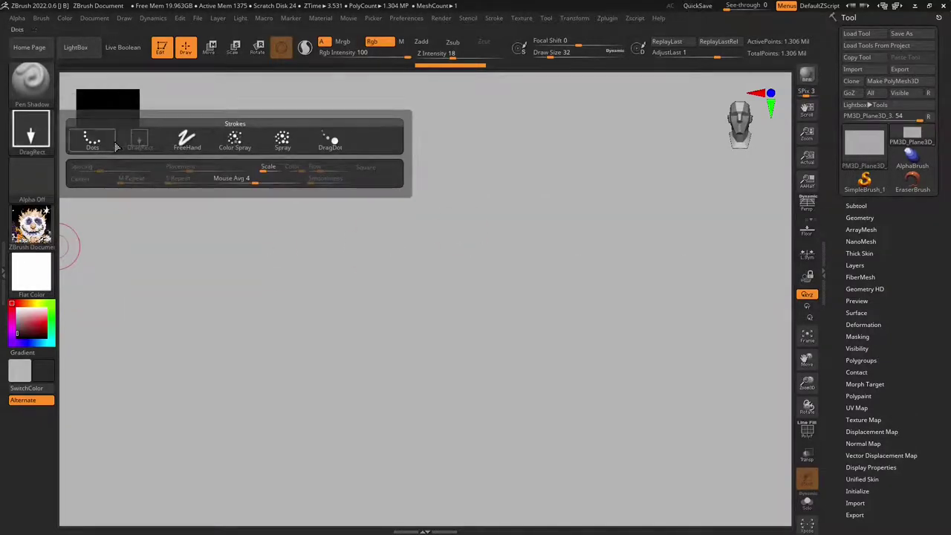
pyautogui.click(32, 82)
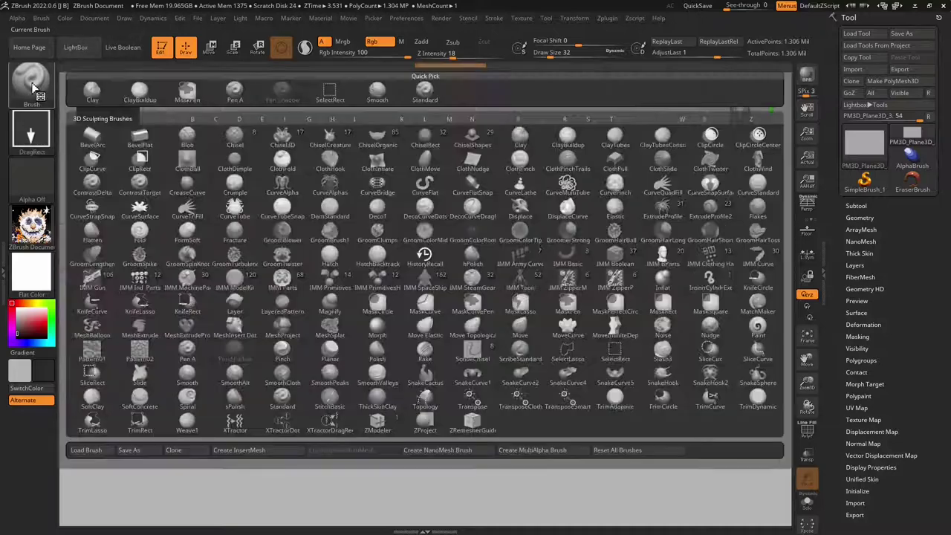
pyautogui.click(415, 91)
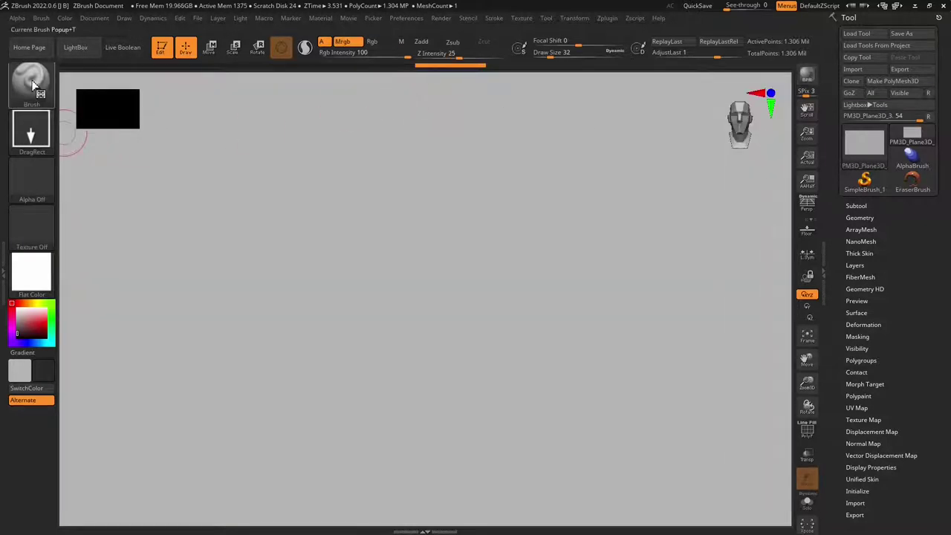
pyautogui.click(31, 223)
pyautogui.click(482, 237)
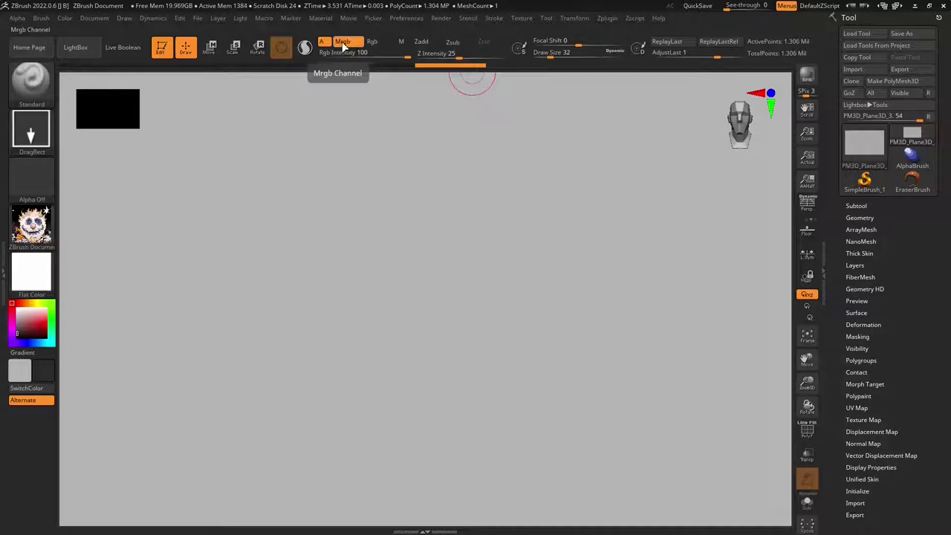
# Drag two trial face-painting stamps near the canvas centre and undo both.
pyautogui.moveTo(388, 272)
pyautogui.mouseDown()
pyautogui.moveTo(399, 310)
pyautogui.moveTo(461, 361)
pyautogui.moveTo(656, 172)
pyautogui.moveTo(595, 357)
pyautogui.moveTo(435, 159)
pyautogui.mouseUp()
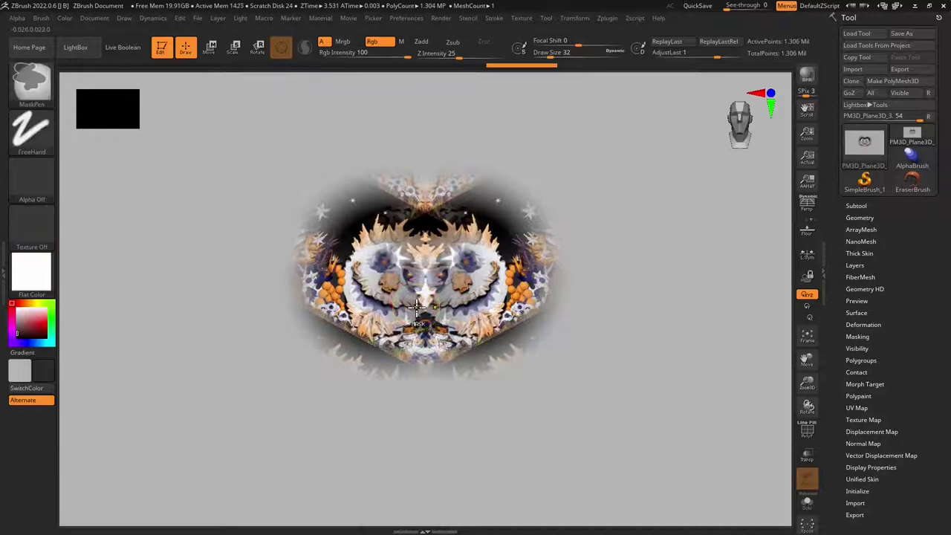
pyautogui.hotkey('ctrl', 'z')
pyautogui.moveTo(429, 272); pyautogui.dragTo(434, 75)
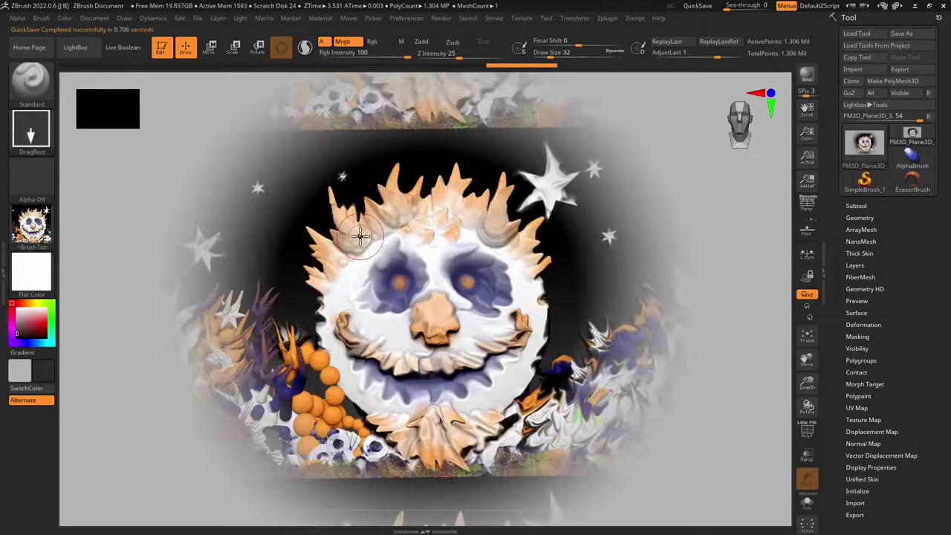
pyautogui.hotkey('ctrl', 'z')
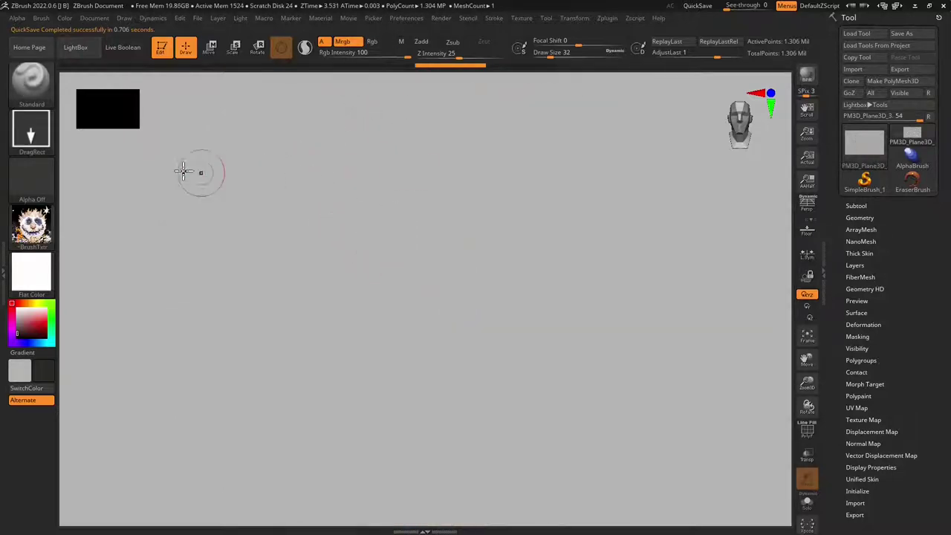
# Choose the soft round Alpha 01 and stamp the face painting in the canvas centre.
pyautogui.click(34, 85)
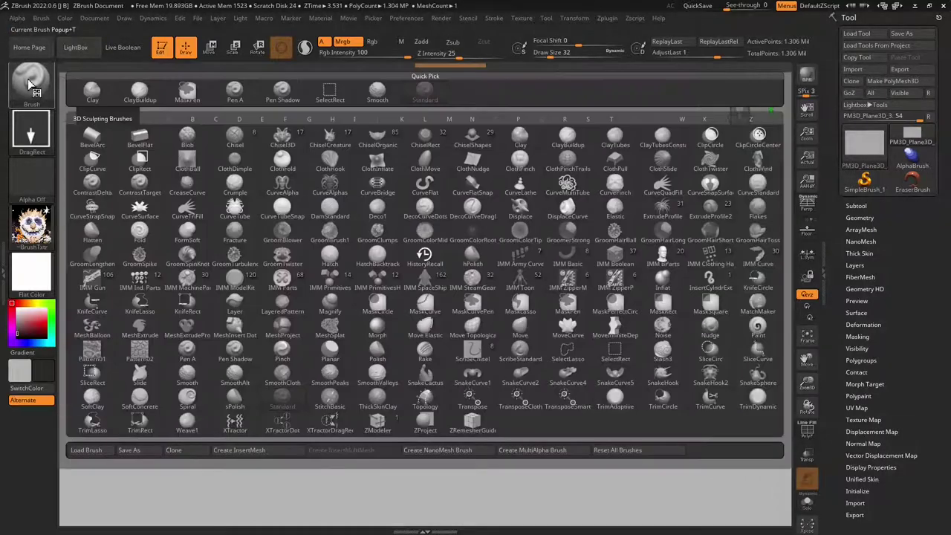
pyautogui.click(27, 78)
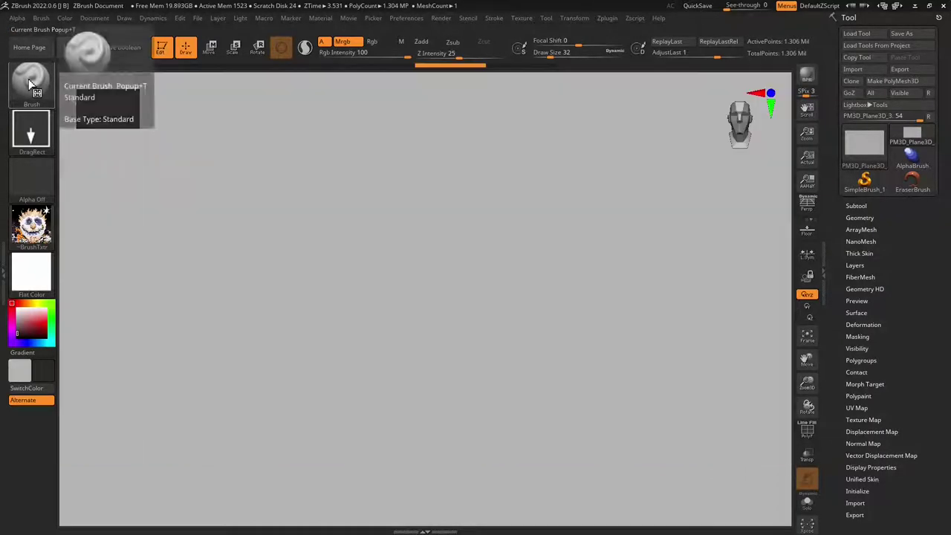
pyautogui.click(27, 140)
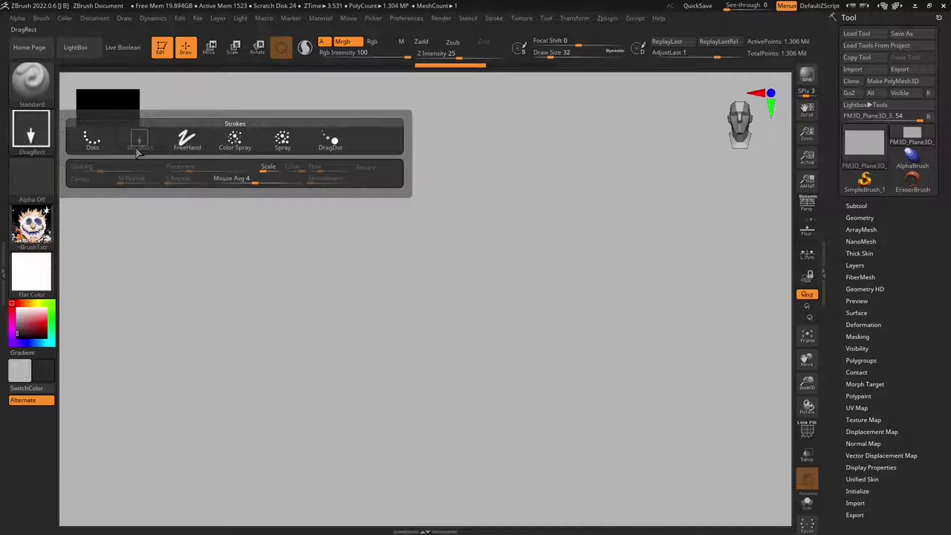
pyautogui.click(30, 182)
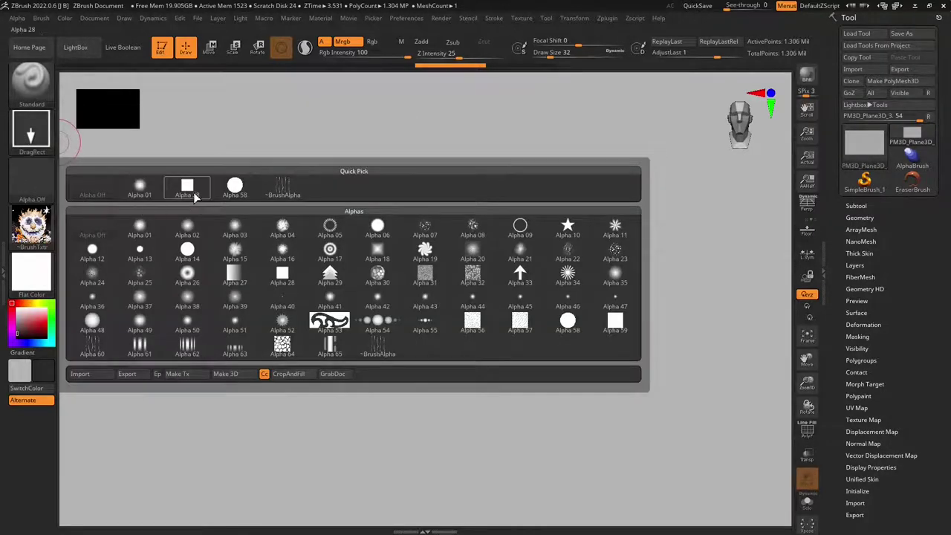
pyautogui.click(156, 195)
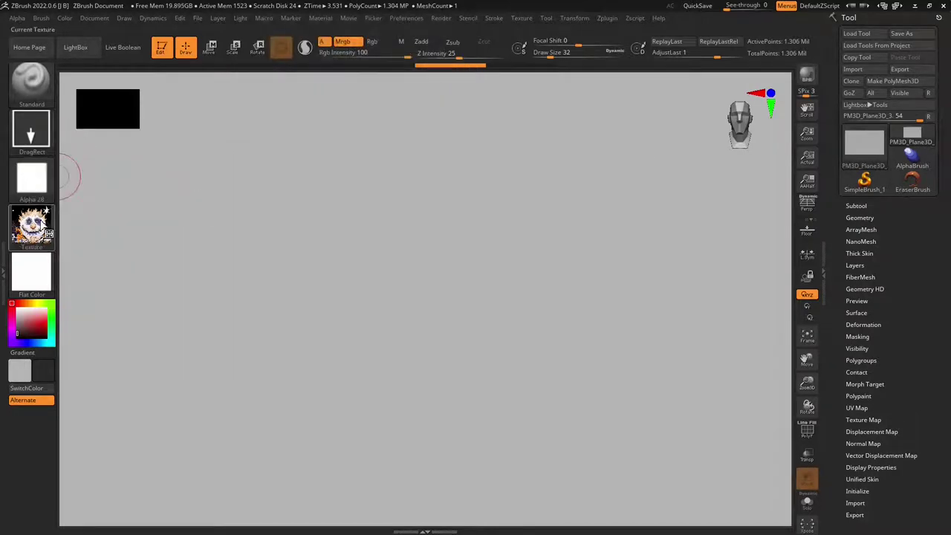
pyautogui.moveTo(43, 234)
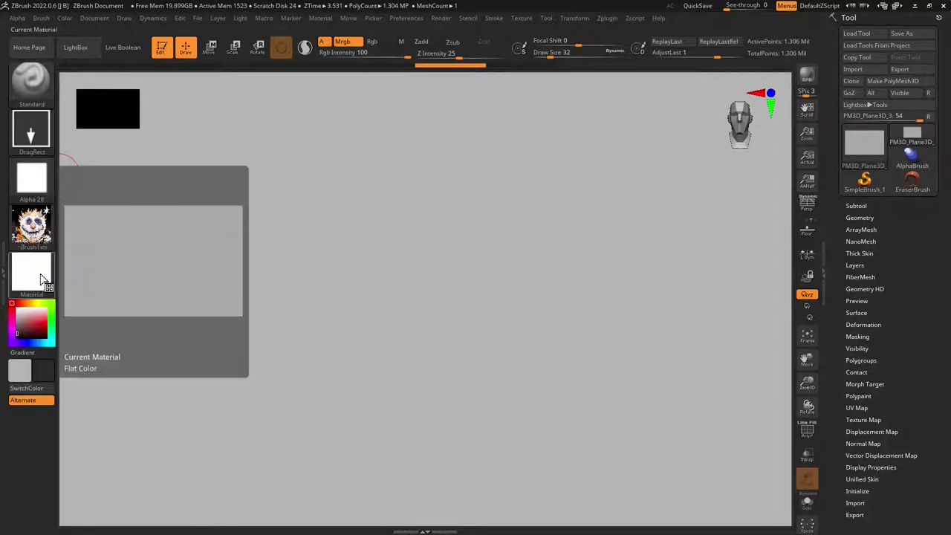
pyautogui.moveTo(354, 266); pyautogui.dragTo(361, 123)
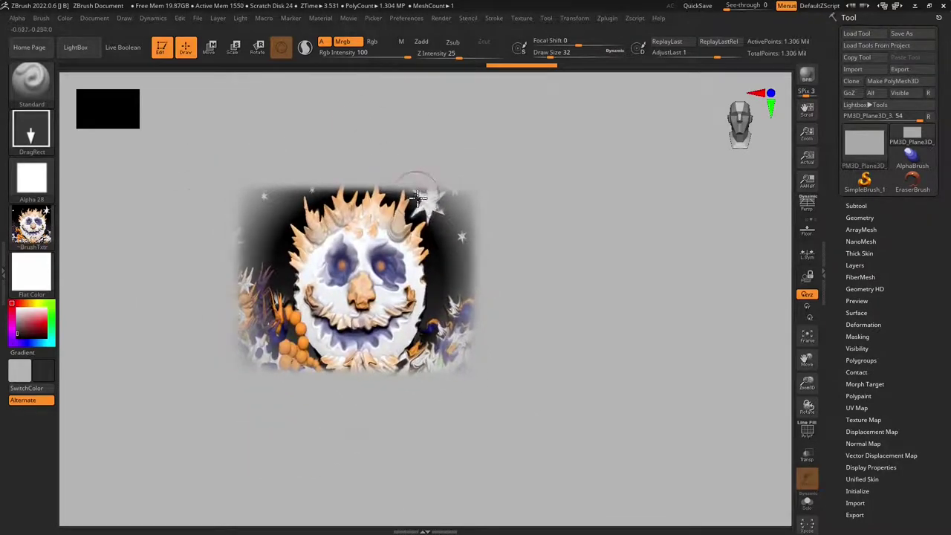
# Switch the brush alpha to the cracked Alpha 64 pattern.
pyautogui.click(33, 179)
pyautogui.moveTo(220, 191)
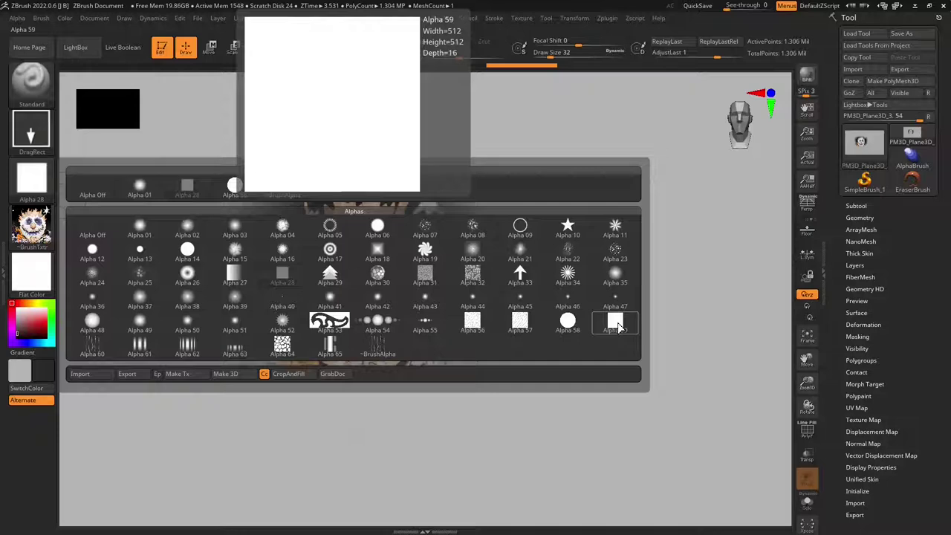
pyautogui.click(282, 344)
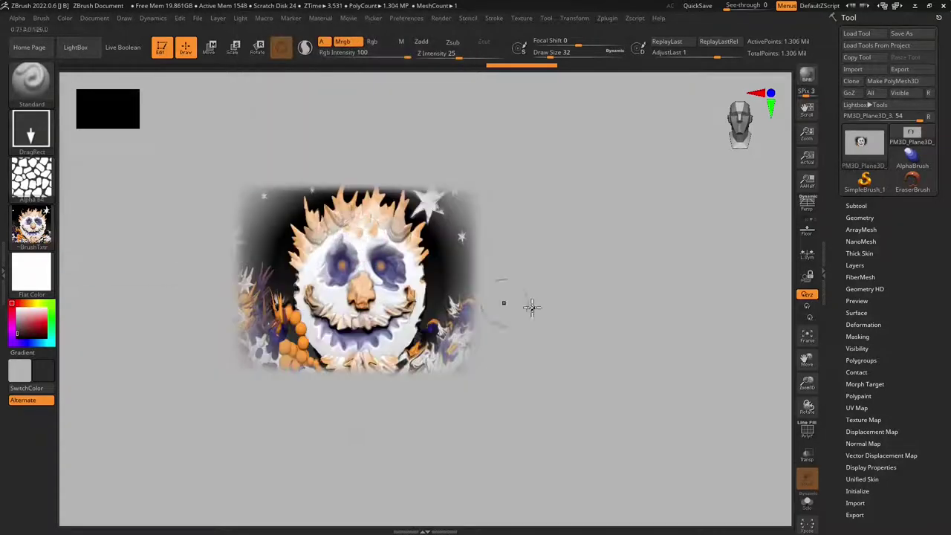
# Stamp an Alpha 64 face copy at right, an Alpha 29 copy at left, then turn the texture off.
pyautogui.moveTo(584, 292)
pyautogui.mouseDown()
pyautogui.moveTo(631, 450)
pyautogui.moveTo(599, 121)
pyautogui.moveTo(588, 185)
pyautogui.moveTo(568, 213)
pyautogui.mouseUp()
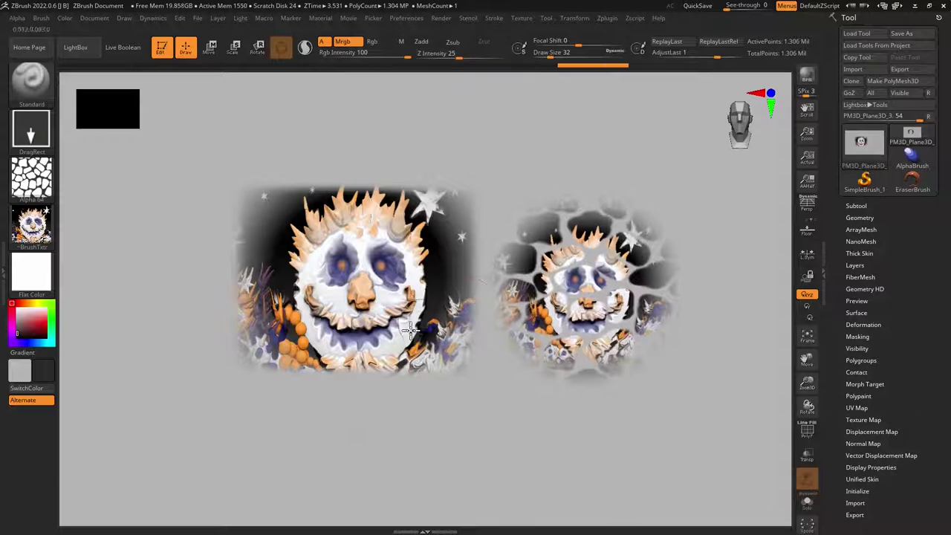
pyautogui.click(31, 178)
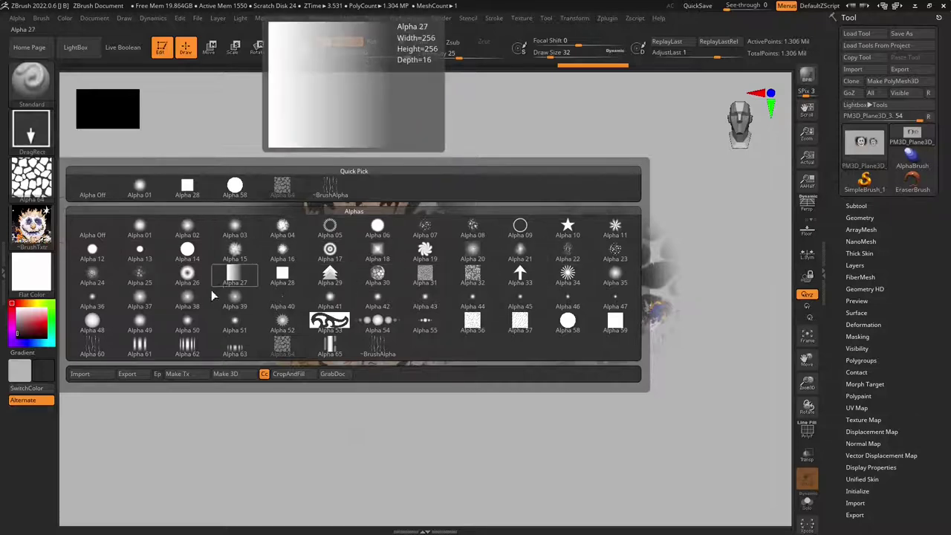
pyautogui.click(330, 274)
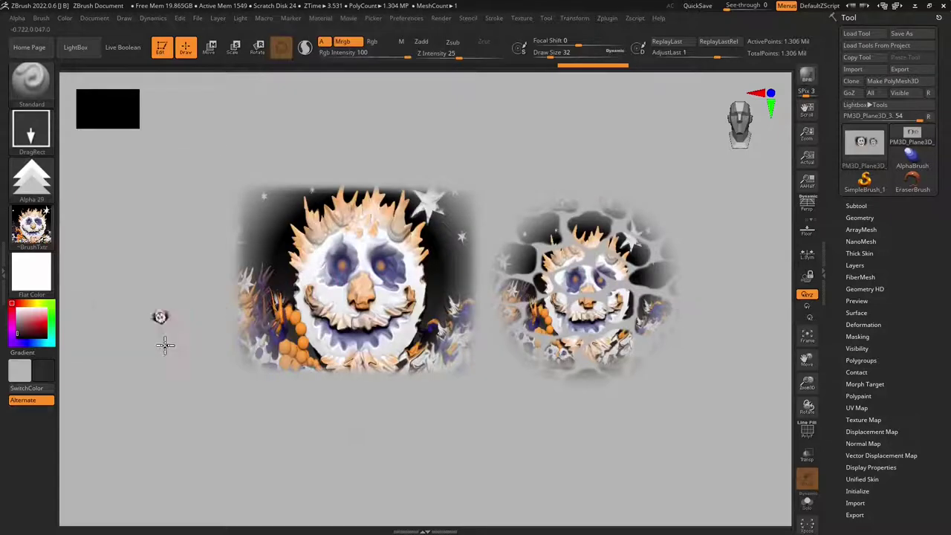
pyautogui.moveTo(165, 344)
pyautogui.mouseDown()
pyautogui.moveTo(162, 245)
pyautogui.moveTo(176, 183)
pyautogui.moveTo(171, 227)
pyautogui.moveTo(158, 213)
pyautogui.mouseUp()
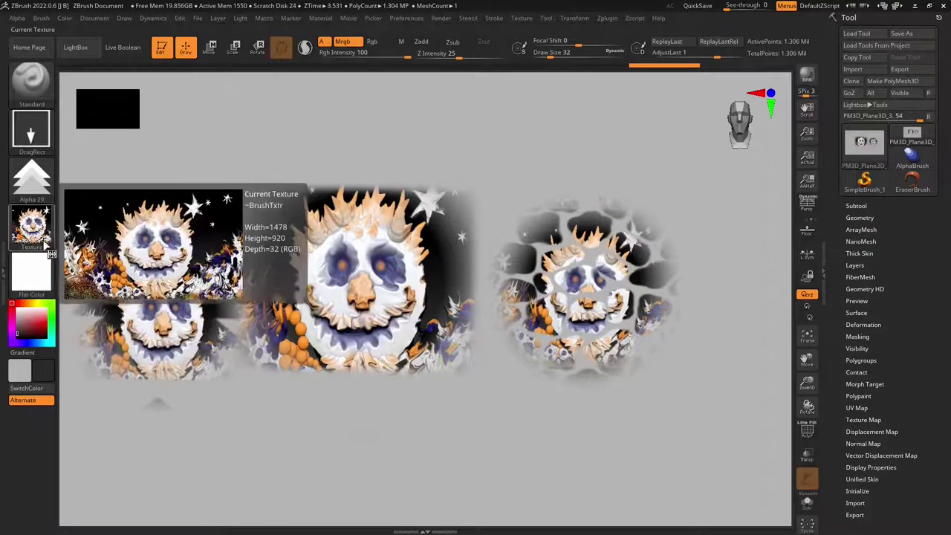
pyautogui.click(49, 253)
pyautogui.click(104, 240)
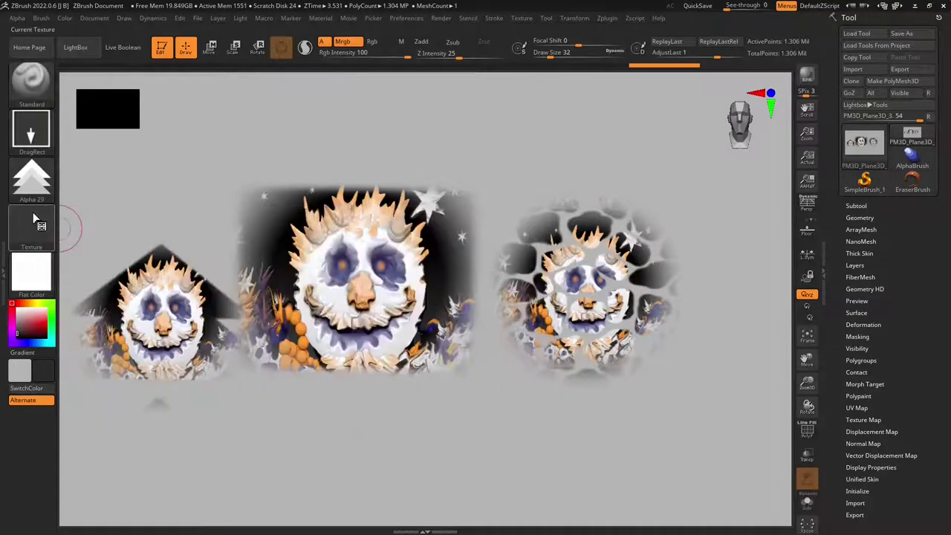
# Stamp a red dot above the left face.
pyautogui.click(43, 321)
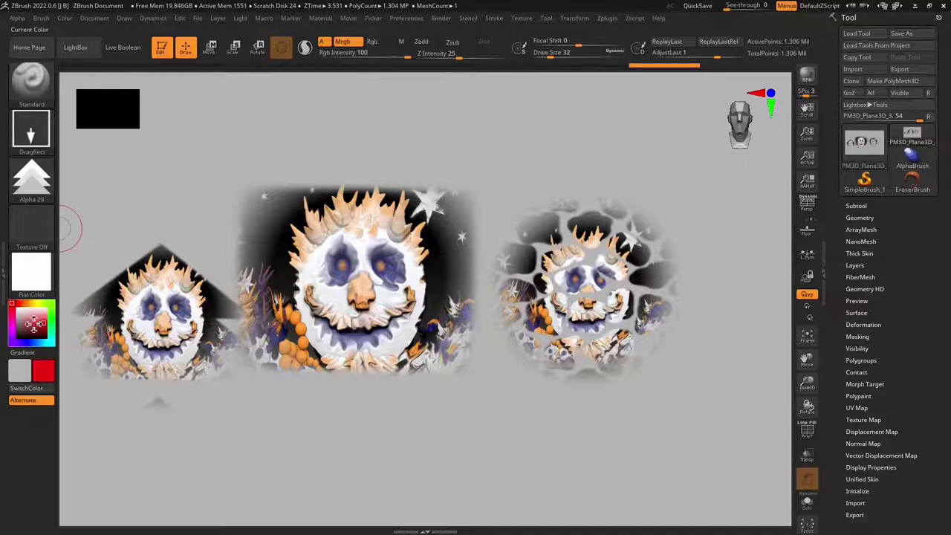
pyautogui.moveTo(216, 217); pyautogui.dragTo(202, 195)
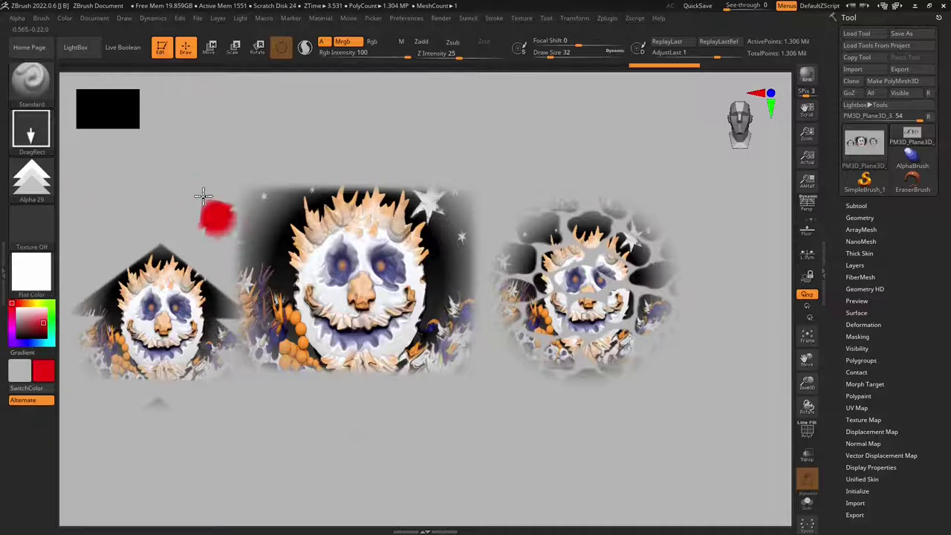
pyautogui.press('c')
pyautogui.press('c')
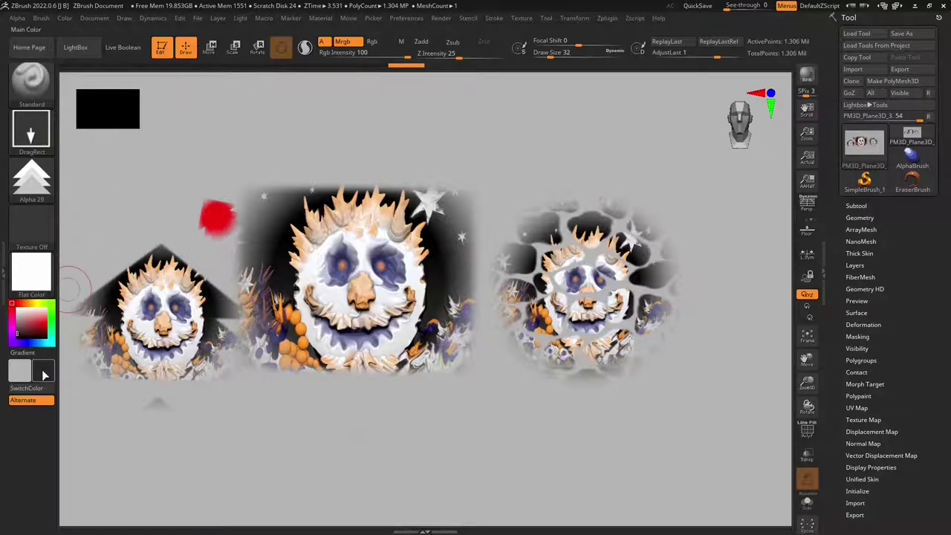
# Paint an orange speckled splotch near the top using Alpha 07.
pyautogui.click(26, 305)
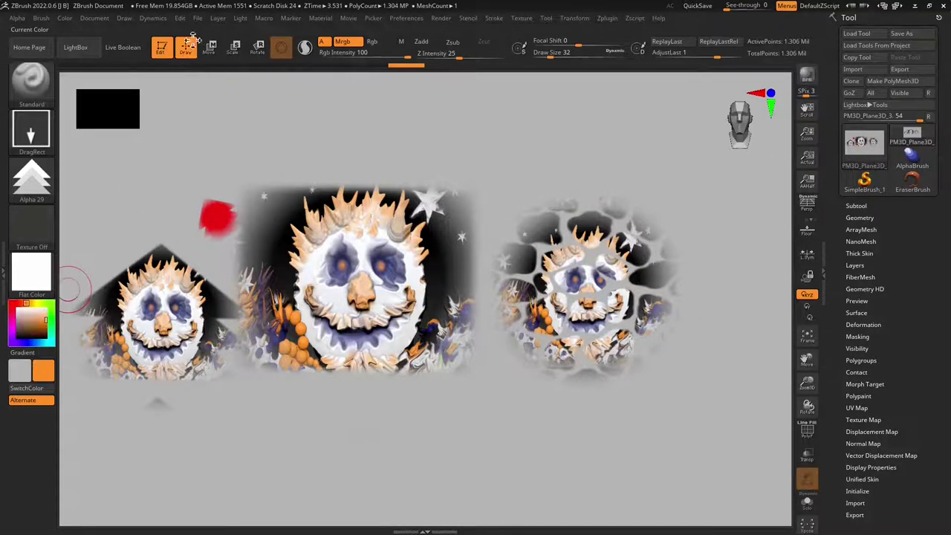
pyautogui.click(33, 227)
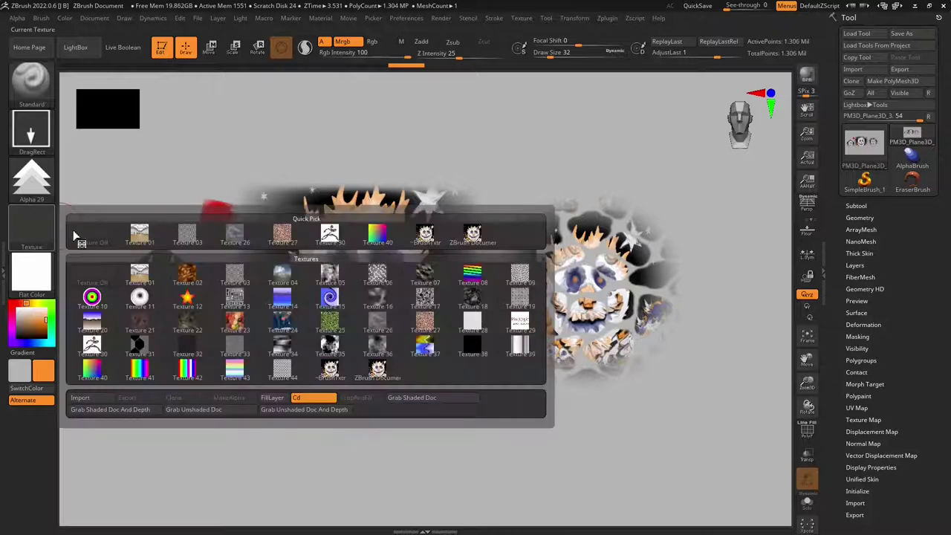
pyautogui.click(28, 180)
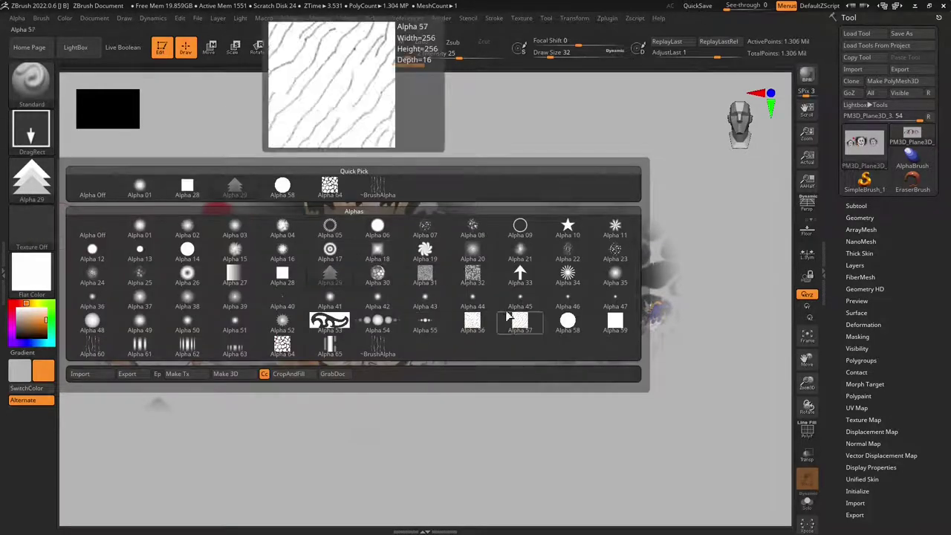
pyautogui.click(425, 226)
pyautogui.moveTo(502, 179); pyautogui.dragTo(542, 227)
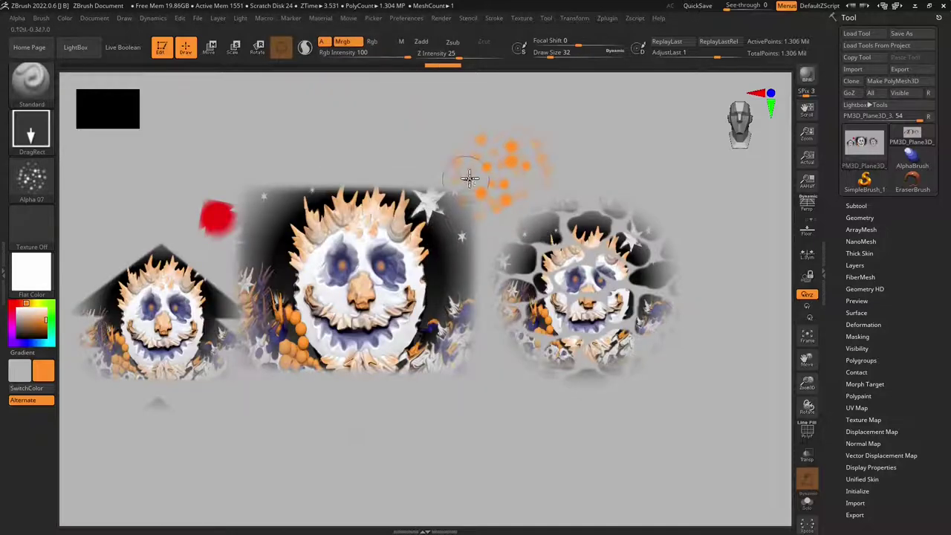
# Paint an orange FreeHand stroke at left and a small DragDot dot below the faces.
pyautogui.click(33, 138)
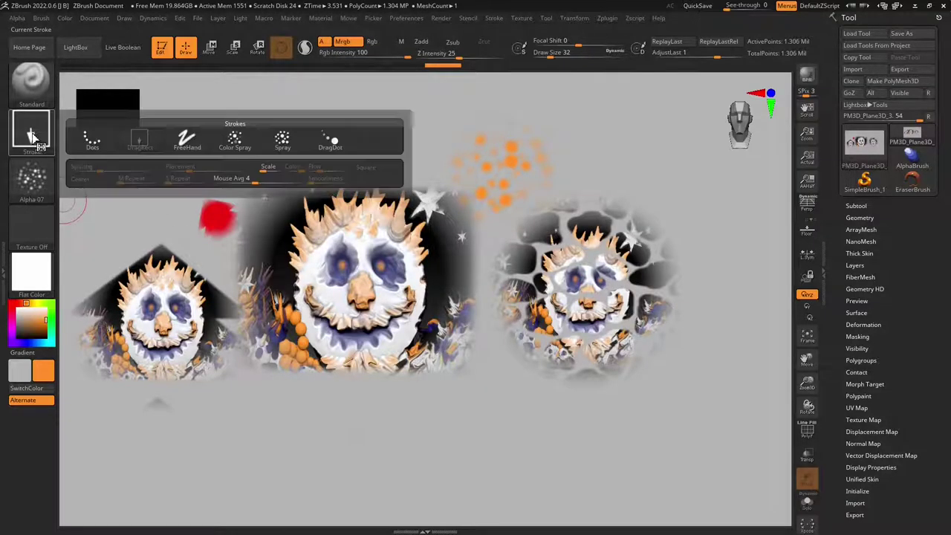
pyautogui.click(178, 140)
pyautogui.moveTo(180, 180); pyautogui.dragTo(308, 159)
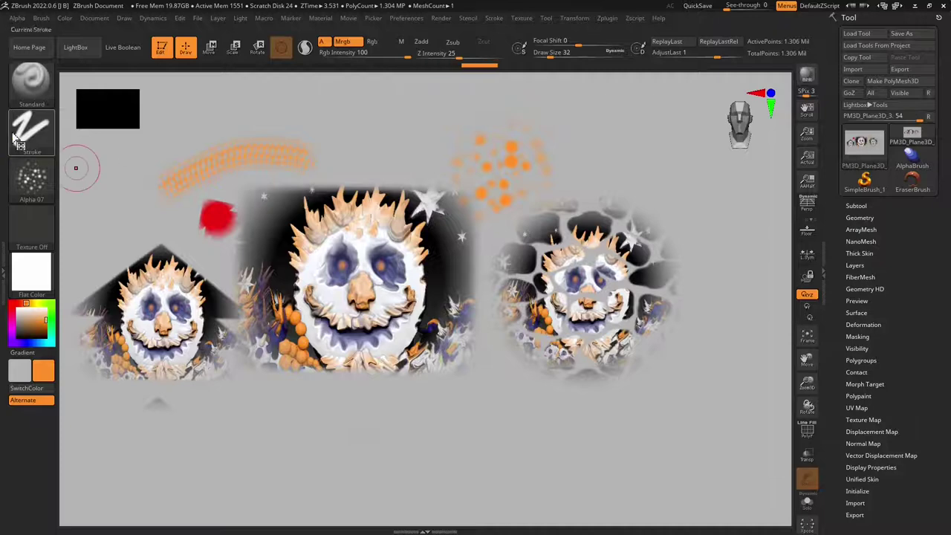
pyautogui.click(32, 138)
pyautogui.click(330, 141)
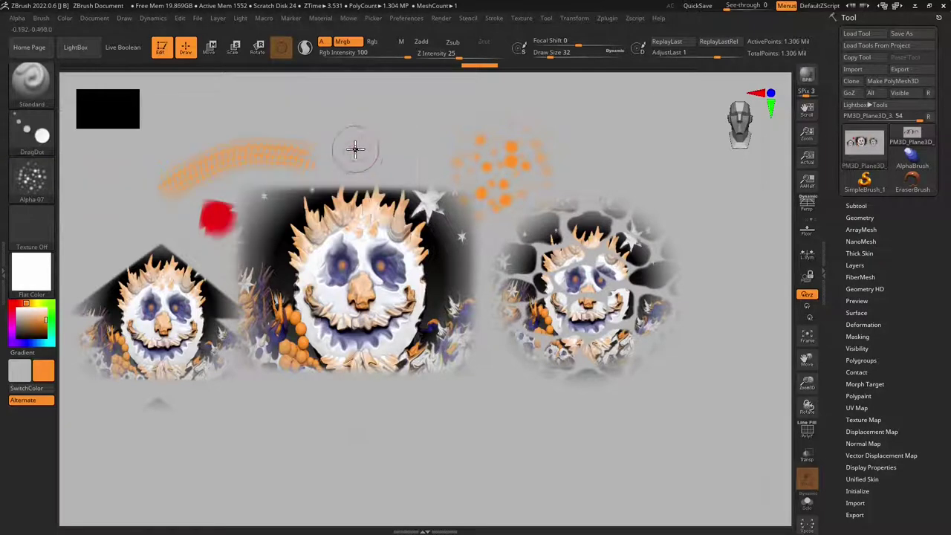
pyautogui.click(505, 415)
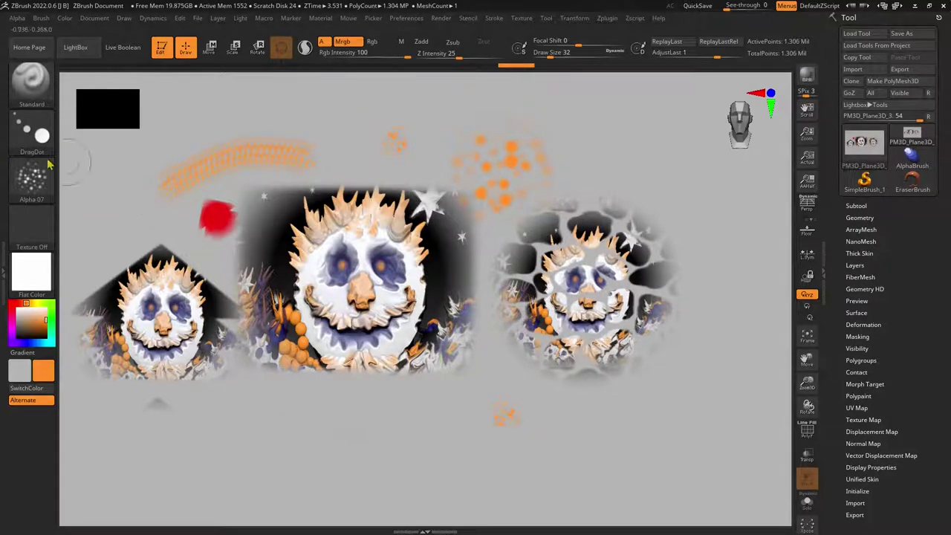
# Turn the brush alpha off.
pyautogui.click(26, 145)
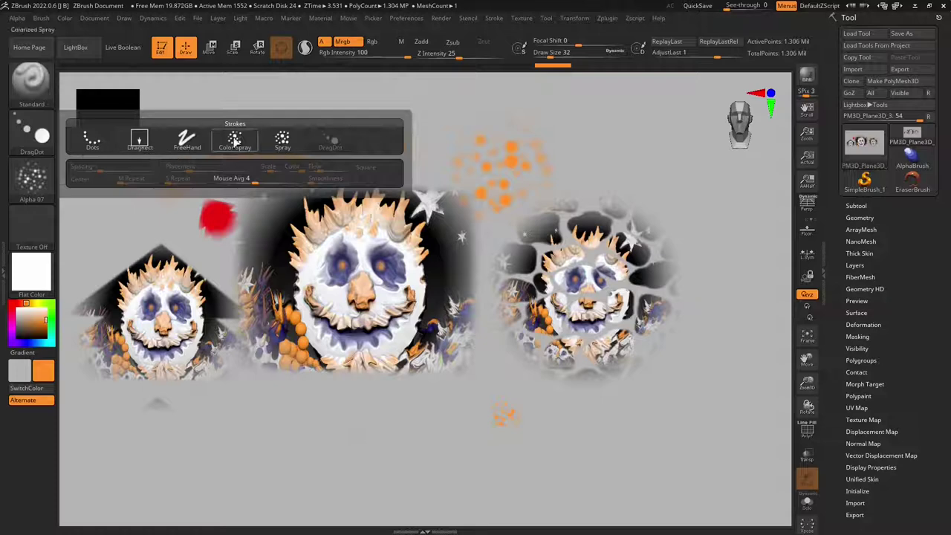
pyautogui.click(37, 186)
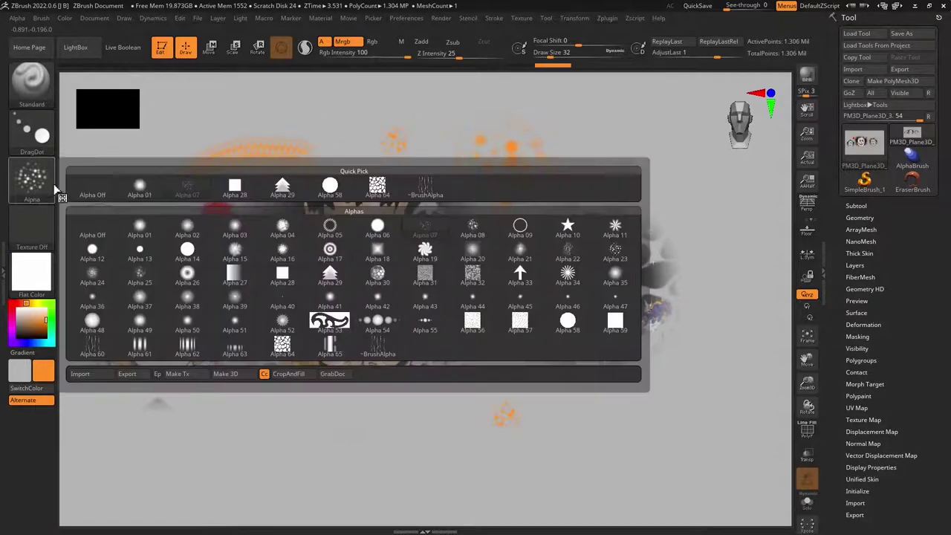
pyautogui.click(98, 189)
pyautogui.click(36, 223)
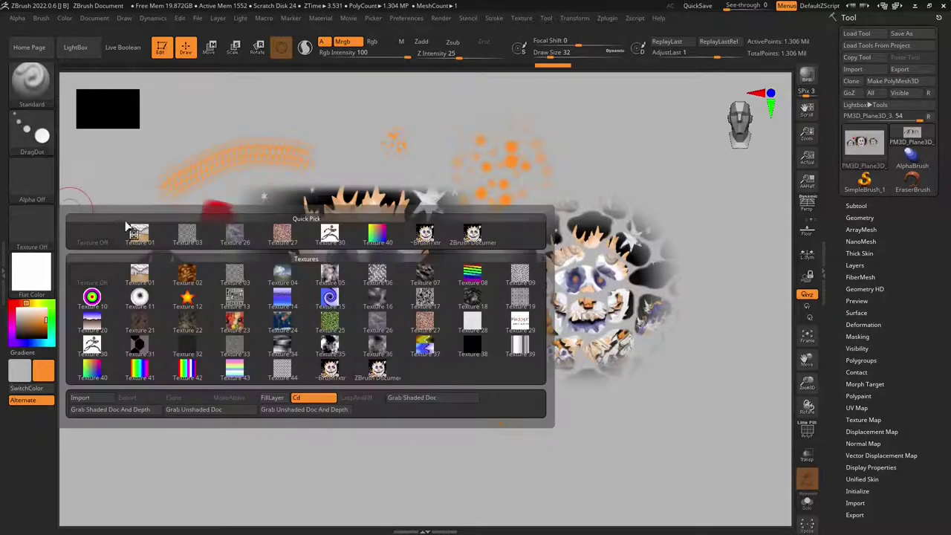
# Stamp four small ZBrush Document face copies across the top and right of the canvas.
pyautogui.click(377, 367)
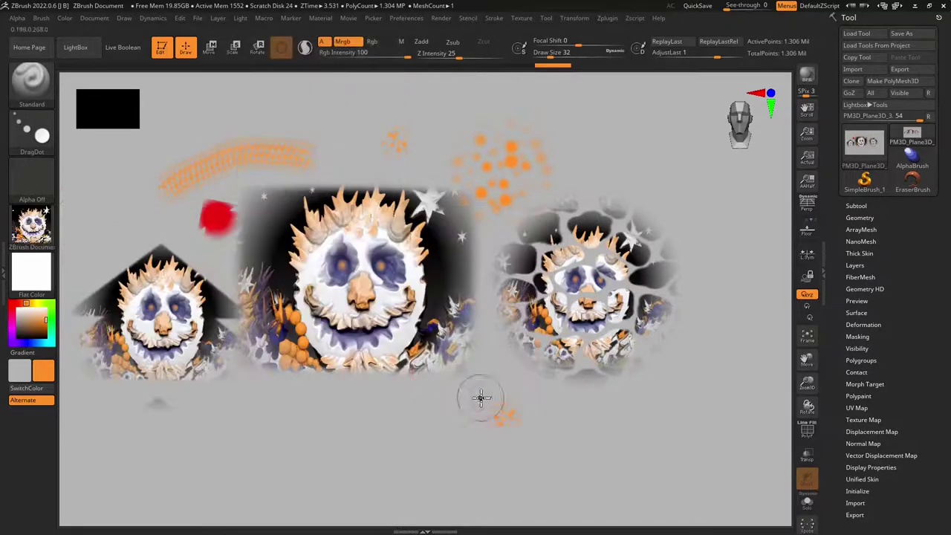
pyautogui.moveTo(568, 410); pyautogui.dragTo(425, 134)
pyautogui.moveTo(364, 142); pyautogui.dragTo(622, 133)
pyautogui.moveTo(683, 199); pyautogui.dragTo(701, 171)
pyautogui.moveTo(693, 247); pyautogui.dragTo(704, 227)
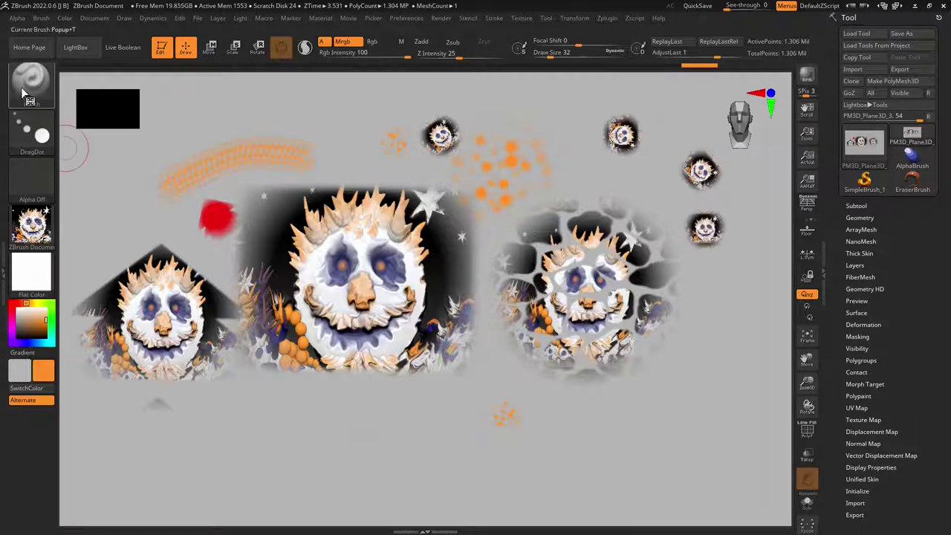
# Cycle the interface layouts until Sculpt01 is loaded.
pyautogui.click(897, 8)
pyautogui.click(897, 7)
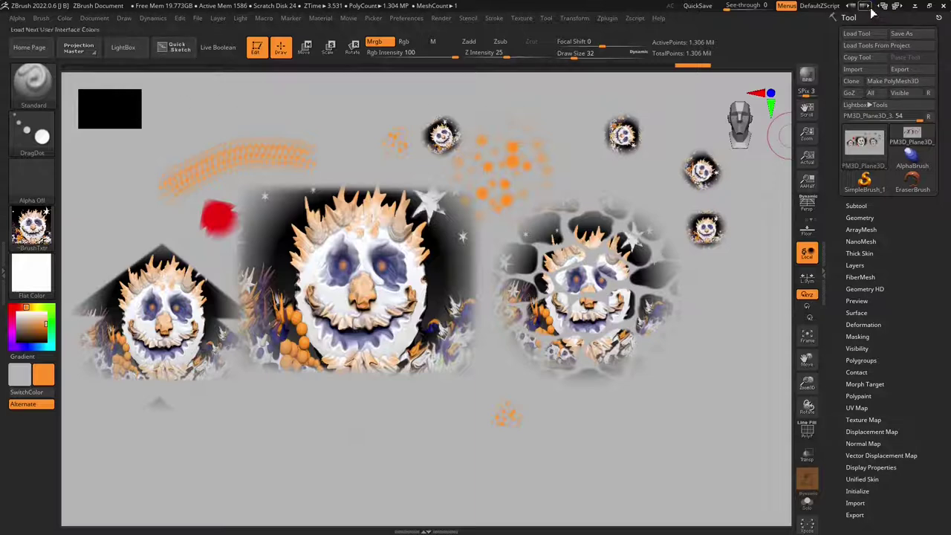
pyautogui.click(897, 7)
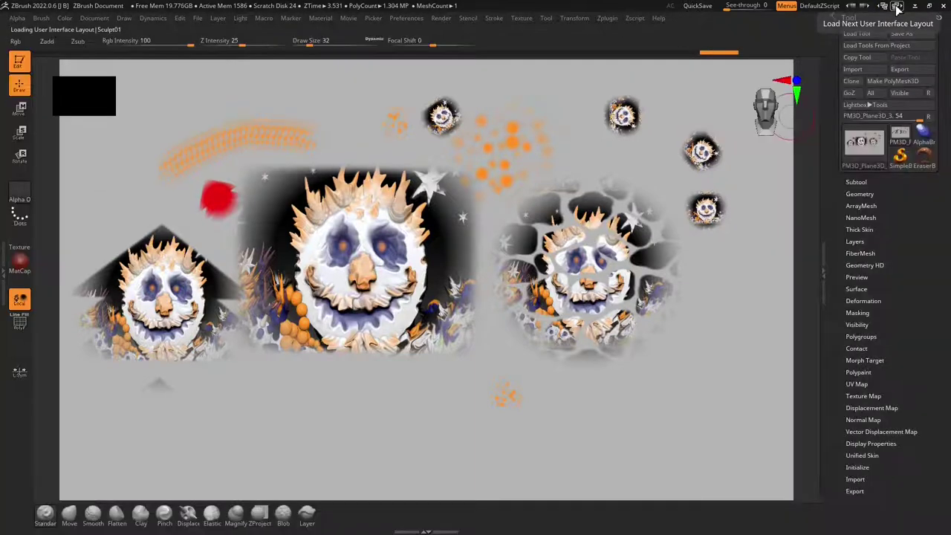
# Cycle through ZBrush's interface layouts until the Default layout is back.
pyautogui.click(897, 7)
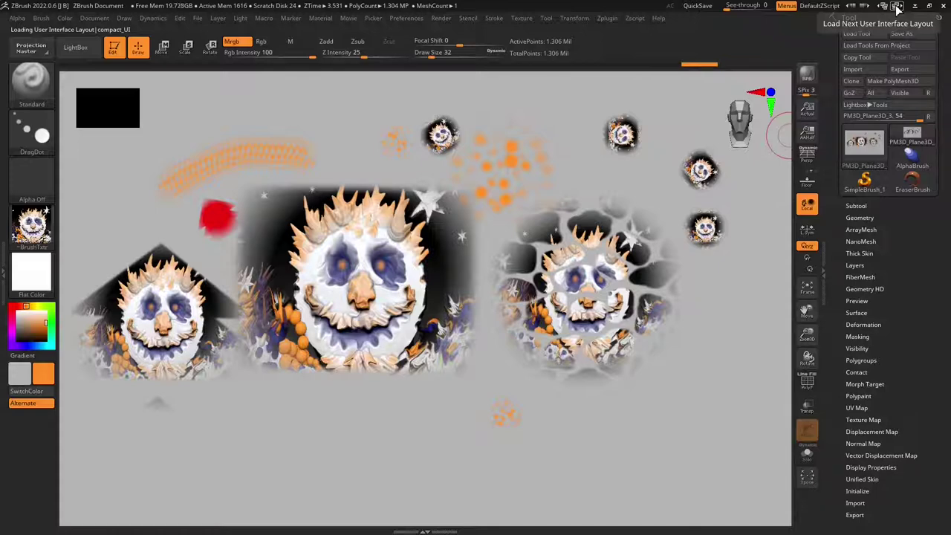
pyautogui.click(896, 7)
pyautogui.click(897, 7)
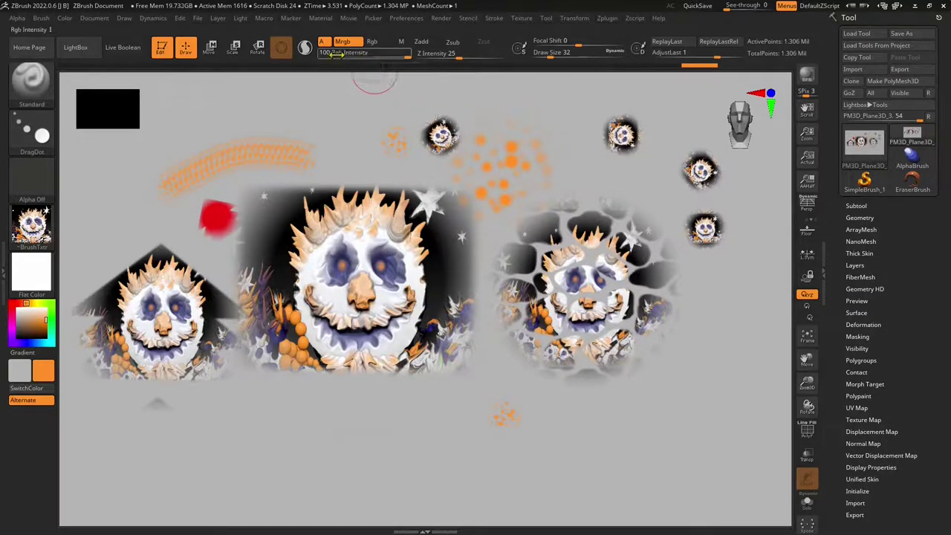
# Lower Rgb Intensity to 18 and Draw Size to about 39, then bring up the tool library.
pyautogui.moveTo(402, 55); pyautogui.dragTo(336, 58)
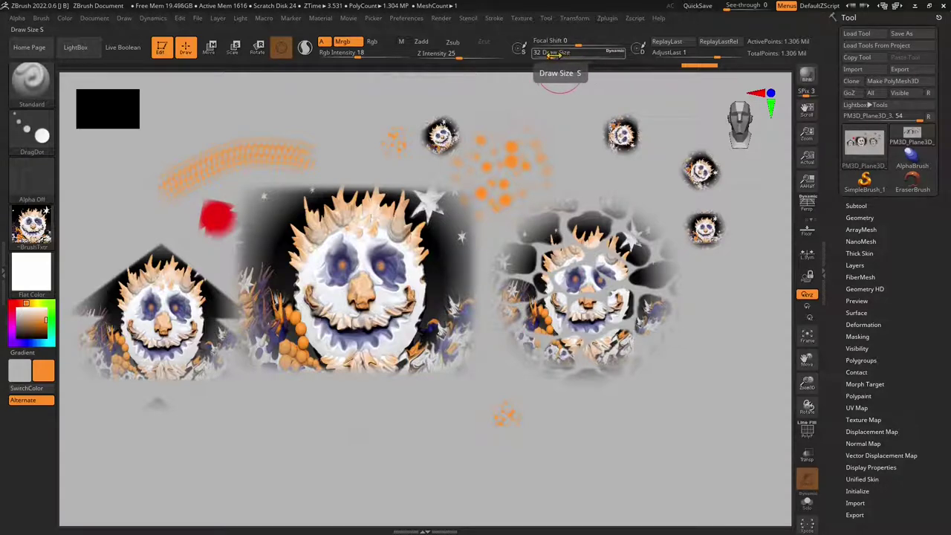
pyautogui.moveTo(568, 54)
pyautogui.mouseDown()
pyautogui.moveTo(538, 46)
pyautogui.moveTo(553, 57)
pyautogui.mouseUp()
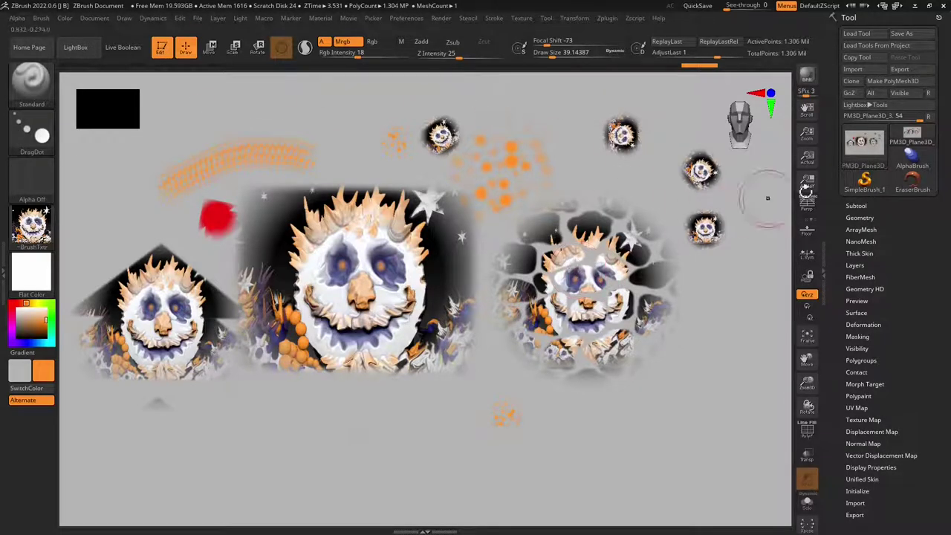
pyautogui.click(864, 141)
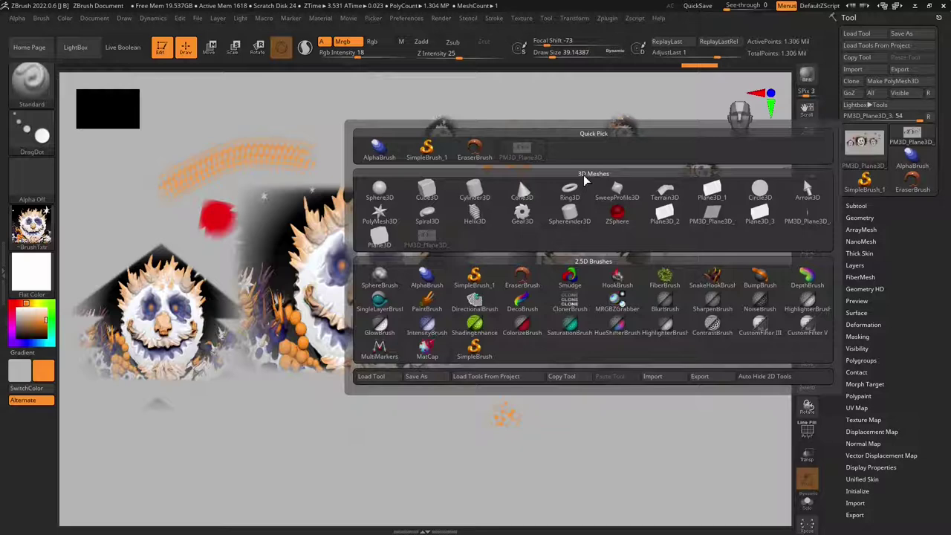
# Switch to a fresh Plane3D mesh and fill it with pure white.
pyautogui.click(389, 237)
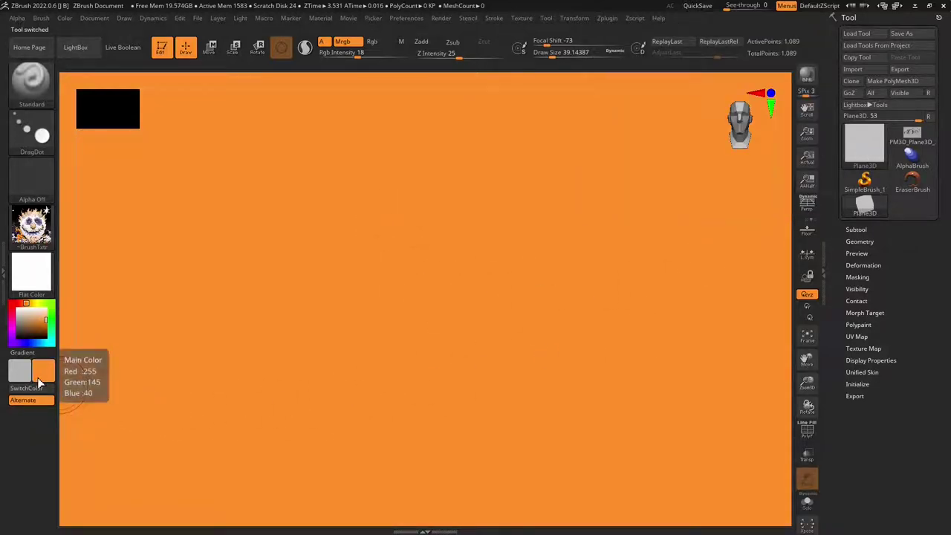
pyautogui.click(26, 318)
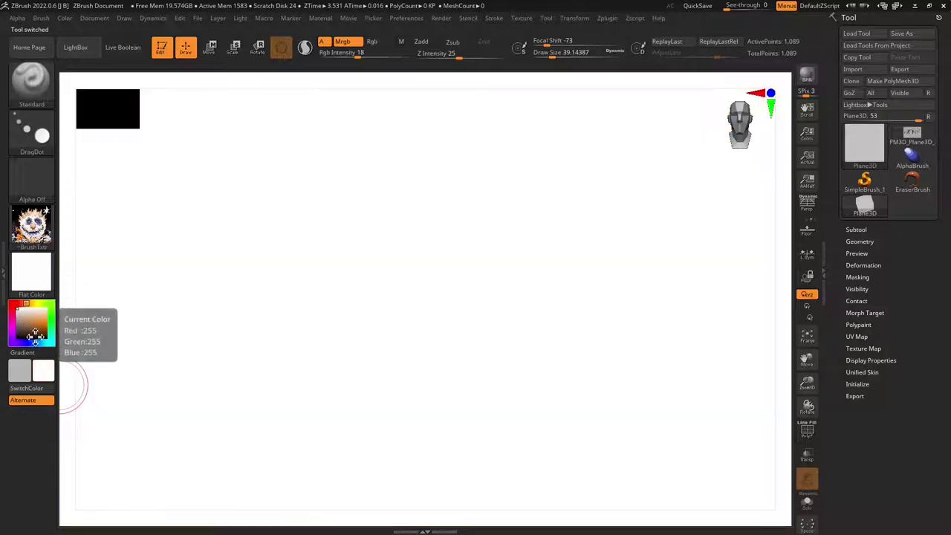
pyautogui.hotkey('ctrl', 'f')
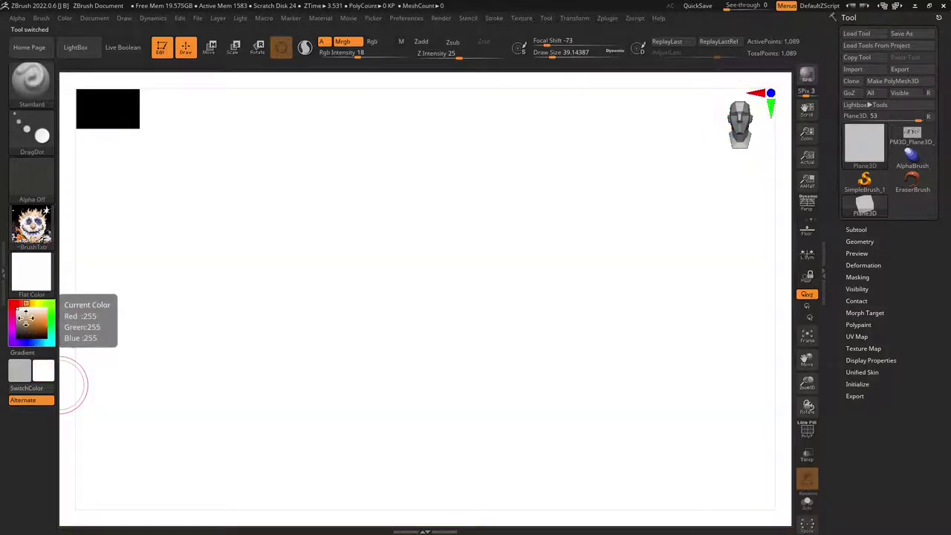
# Fill the plane with the texture image via Color > FillLayer and zoom out to frame it.
pyautogui.click(65, 18)
pyautogui.click(86, 241)
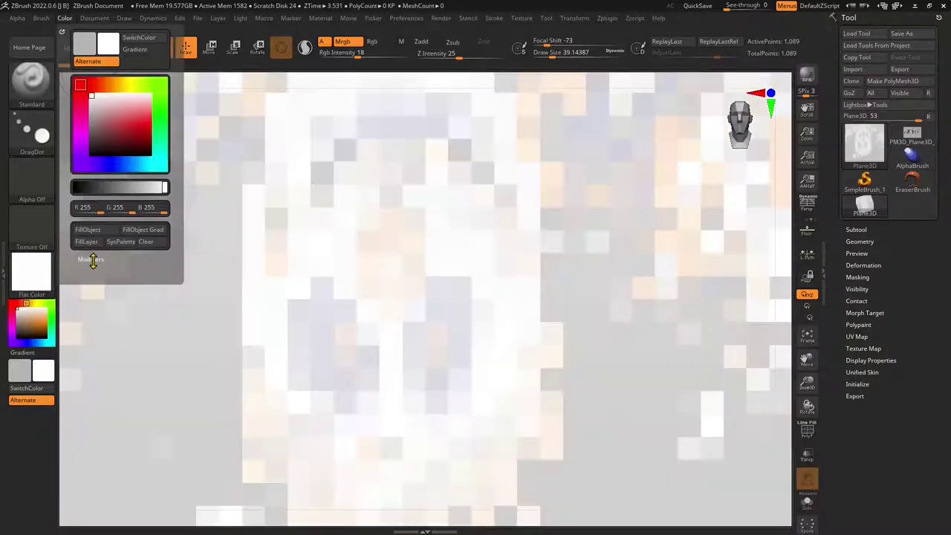
pyautogui.click(32, 227)
pyautogui.click(89, 231)
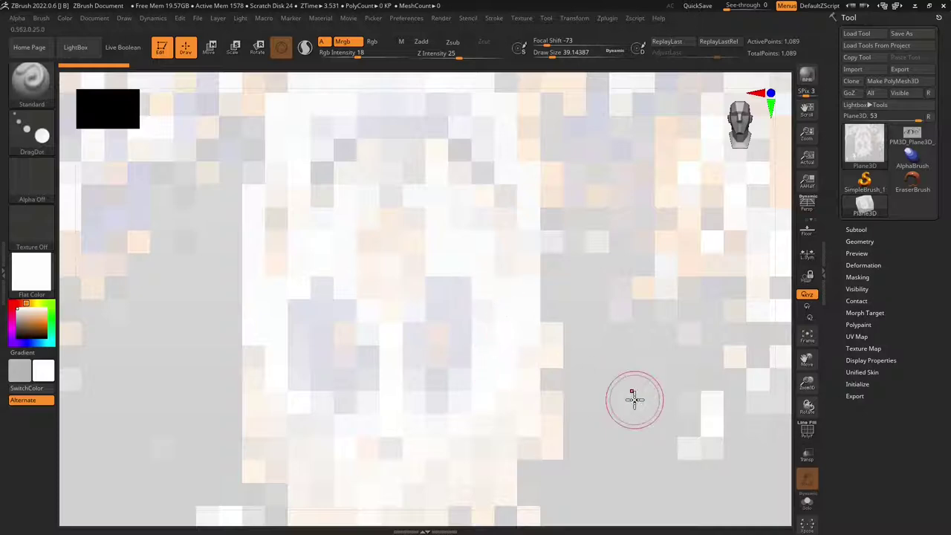
pyautogui.moveTo(807, 383); pyautogui.dragTo(283, 278)
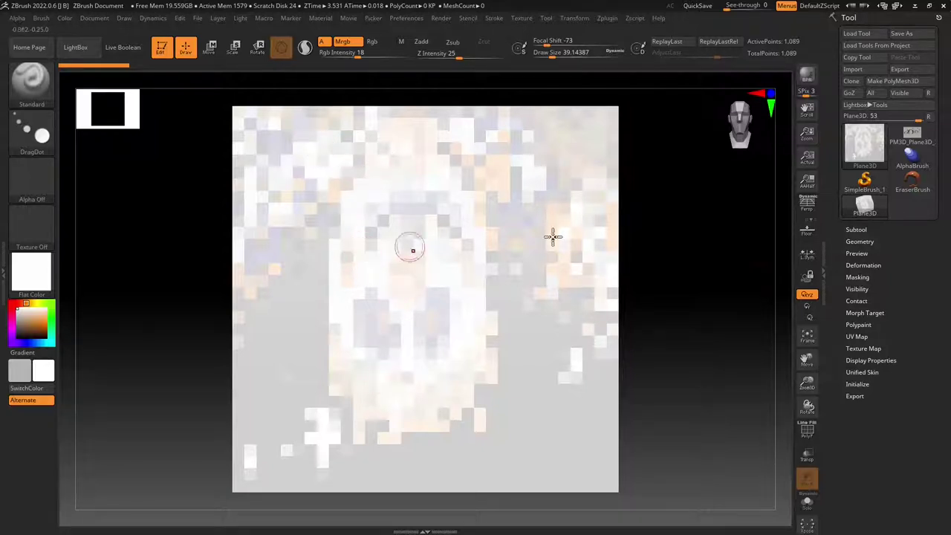
# Toggle the polygon wireframe overlay on the Plane3D.
pyautogui.click(814, 432)
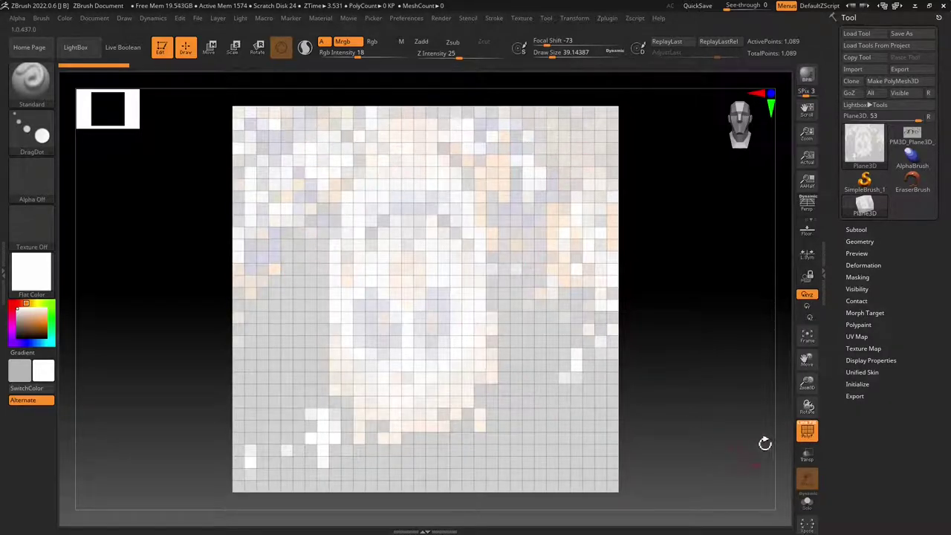
pyautogui.click(809, 439)
pyautogui.click(808, 439)
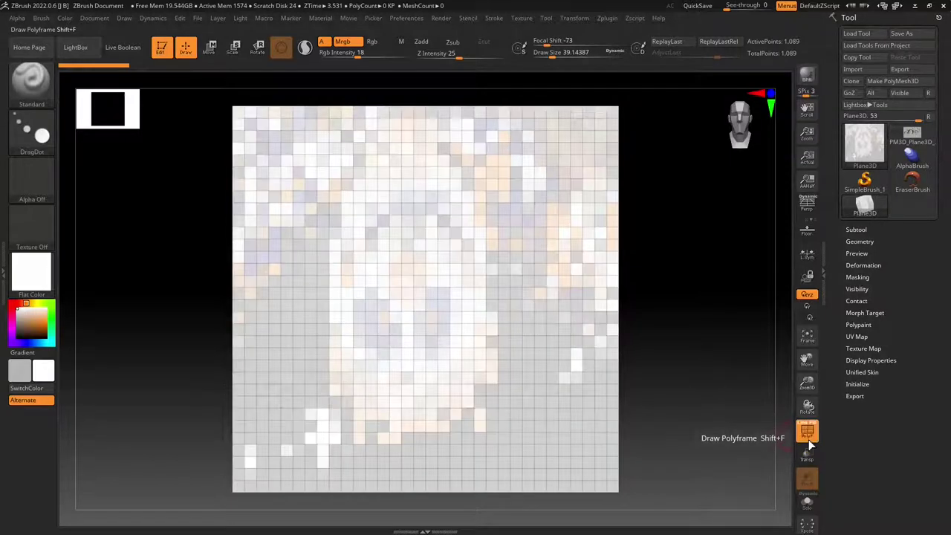
pyautogui.click(808, 439)
pyautogui.click(808, 439)
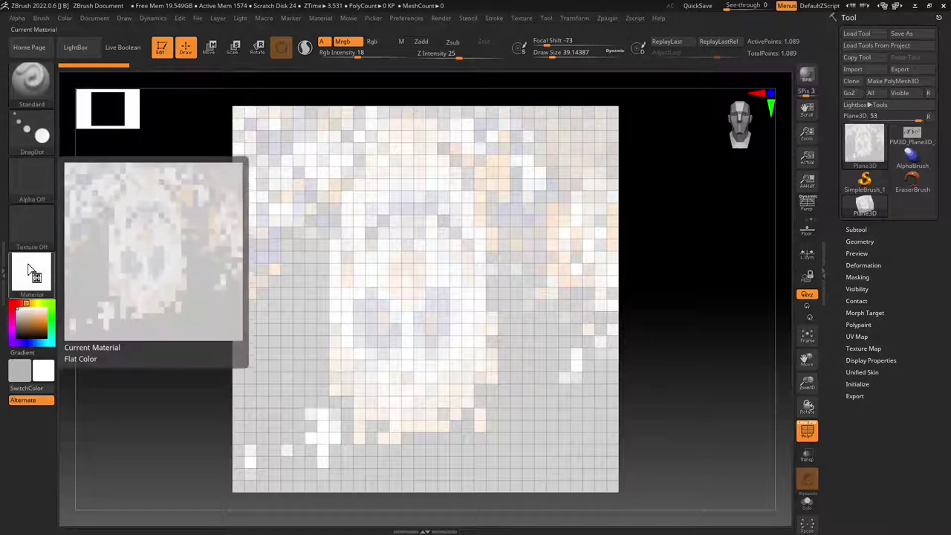
# Pick a bright orange secondary colour and convert the plane into editable PM3D_Plane3D.
pyautogui.click(43, 327)
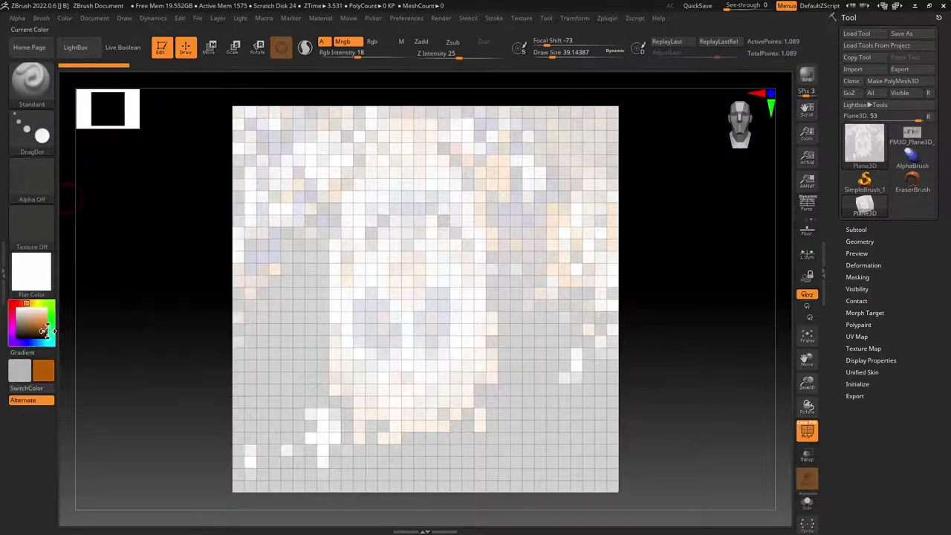
pyautogui.moveTo(38, 327); pyautogui.dragTo(160, 48)
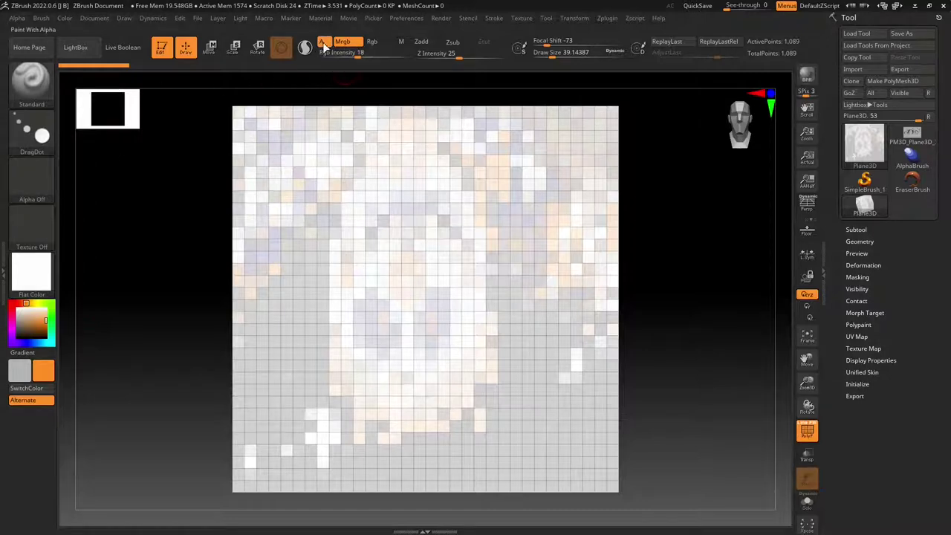
pyautogui.click(338, 214)
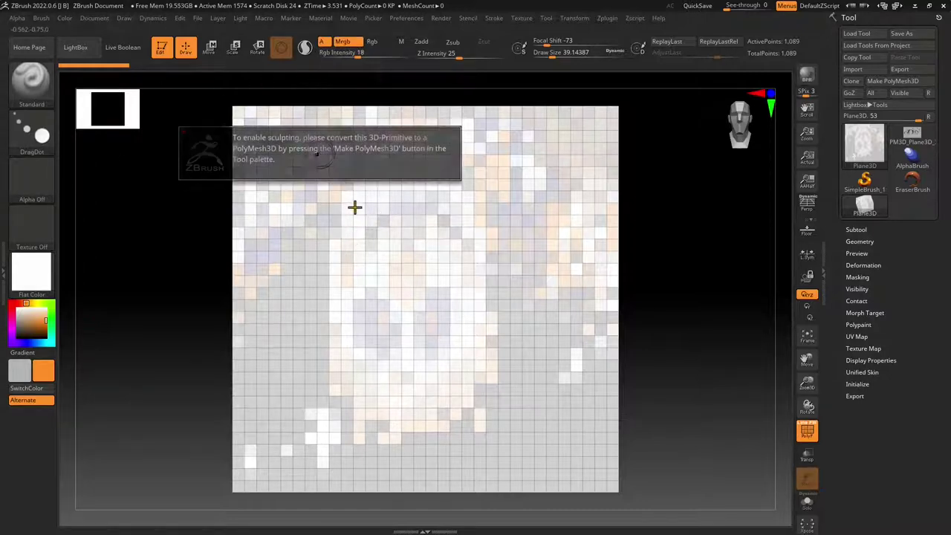
pyautogui.click(883, 82)
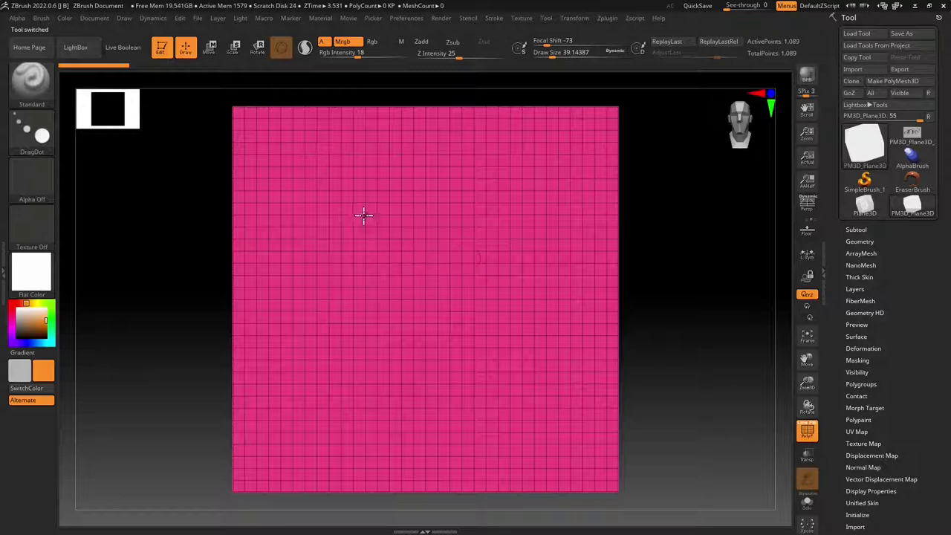
# Hide the wireframe, paint four white test strokes on the plane, then undo them.
pyautogui.click(807, 430)
pyautogui.moveTo(353, 179); pyautogui.dragTo(486, 368)
pyautogui.moveTo(547, 276); pyautogui.dragTo(537, 172)
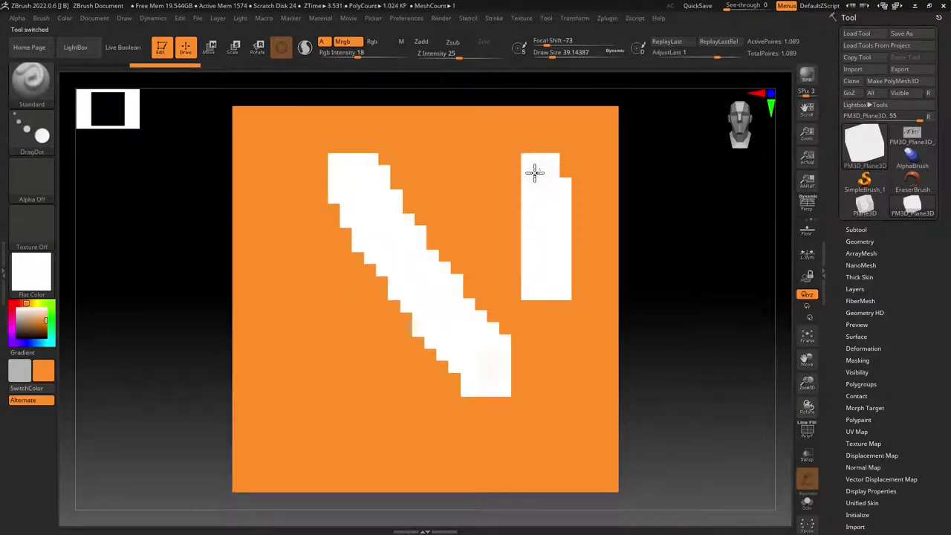
pyautogui.moveTo(282, 305)
pyautogui.mouseDown()
pyautogui.moveTo(235, 307)
pyautogui.moveTo(279, 379)
pyautogui.moveTo(320, 379)
pyautogui.moveTo(347, 419)
pyautogui.moveTo(484, 364)
pyautogui.moveTo(352, 175)
pyautogui.moveTo(364, 149)
pyautogui.moveTo(382, 177)
pyautogui.moveTo(399, 162)
pyautogui.moveTo(480, 155)
pyautogui.mouseUp()
pyautogui.moveTo(567, 140)
pyautogui.mouseDown()
pyautogui.moveTo(573, 183)
pyautogui.moveTo(592, 226)
pyautogui.mouseUp()
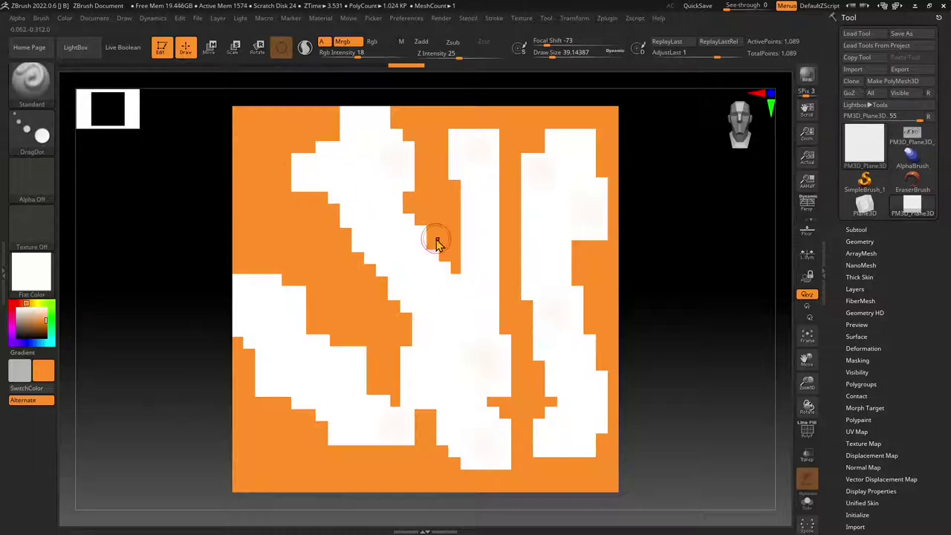
pyautogui.hotkey('ctrl', 'z')
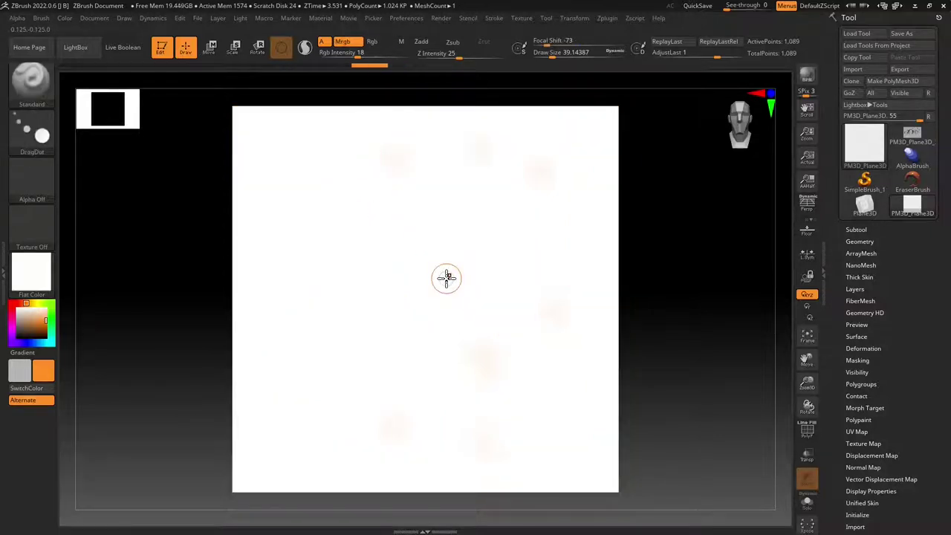
# Show the plane's wireframe and briefly check its initialization options.
pyautogui.click(808, 431)
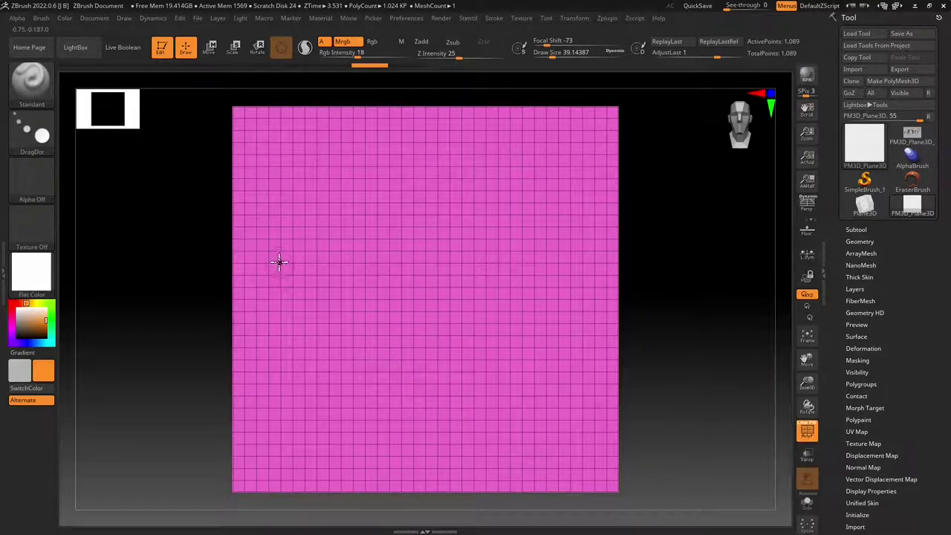
pyautogui.click(807, 436)
pyautogui.click(807, 437)
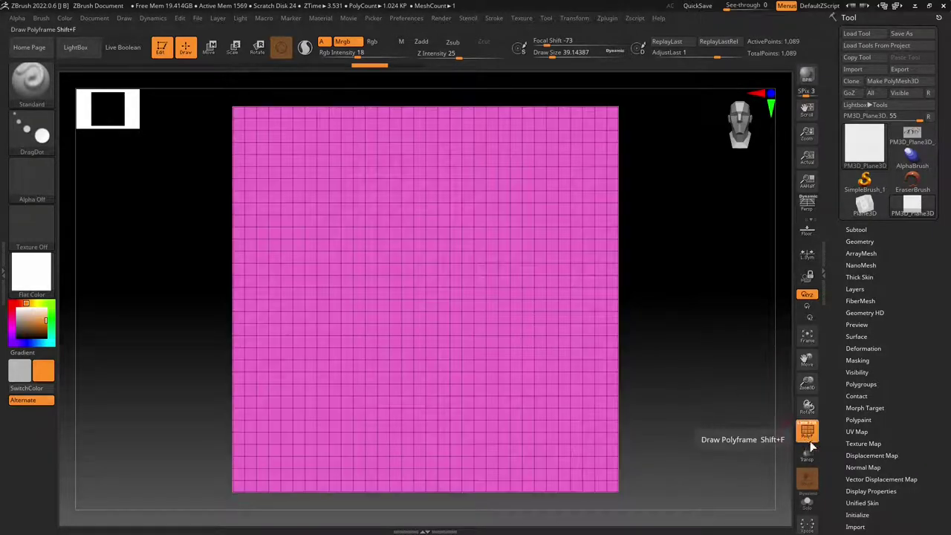
pyautogui.scroll(-4, 873, 276)
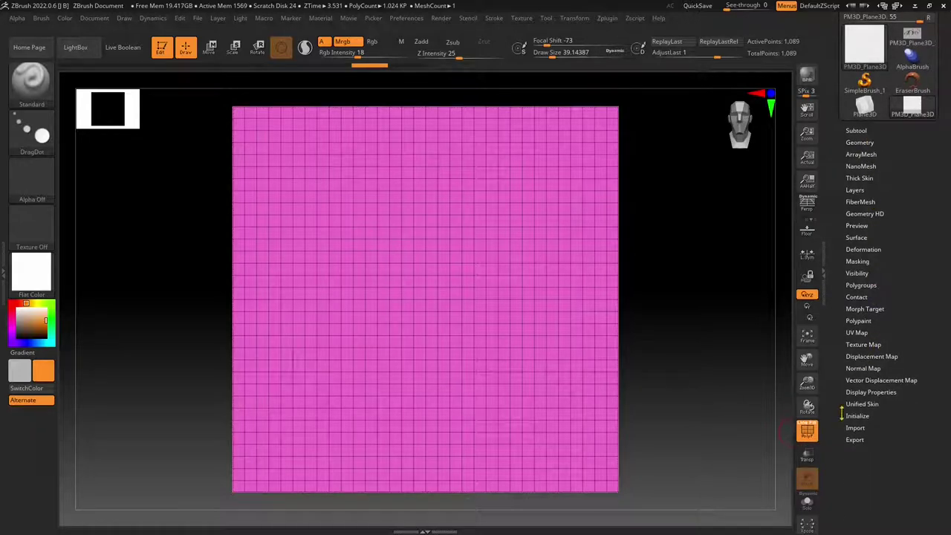
pyautogui.click(855, 415)
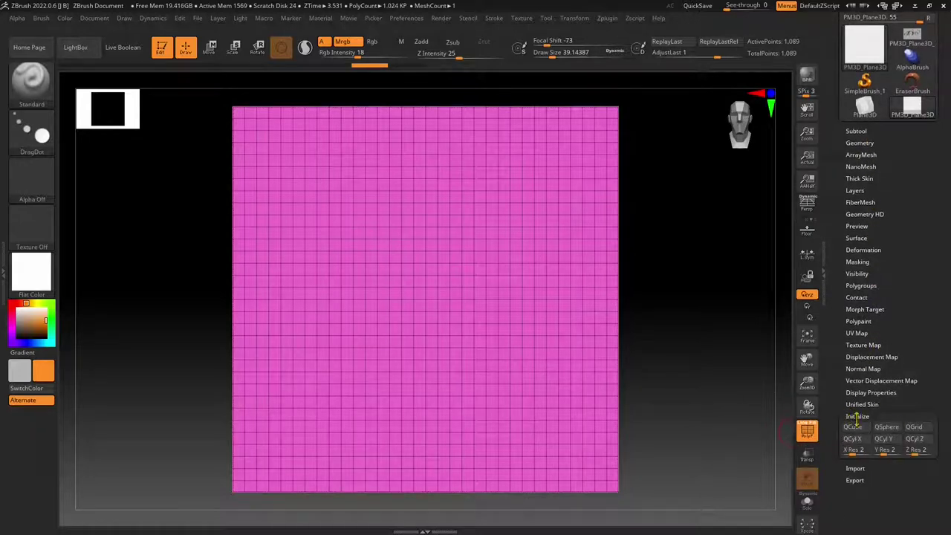
pyautogui.click(857, 416)
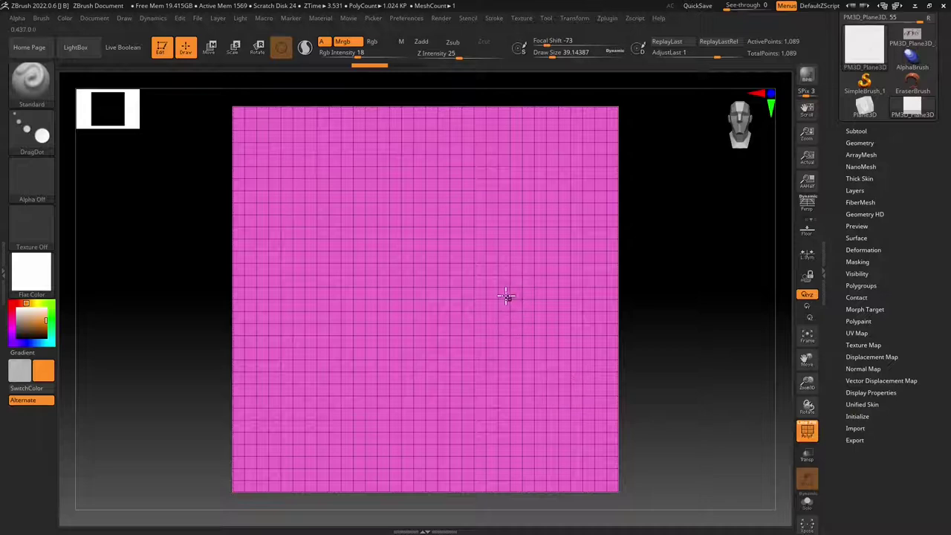
pyautogui.scroll(3, 902, 262)
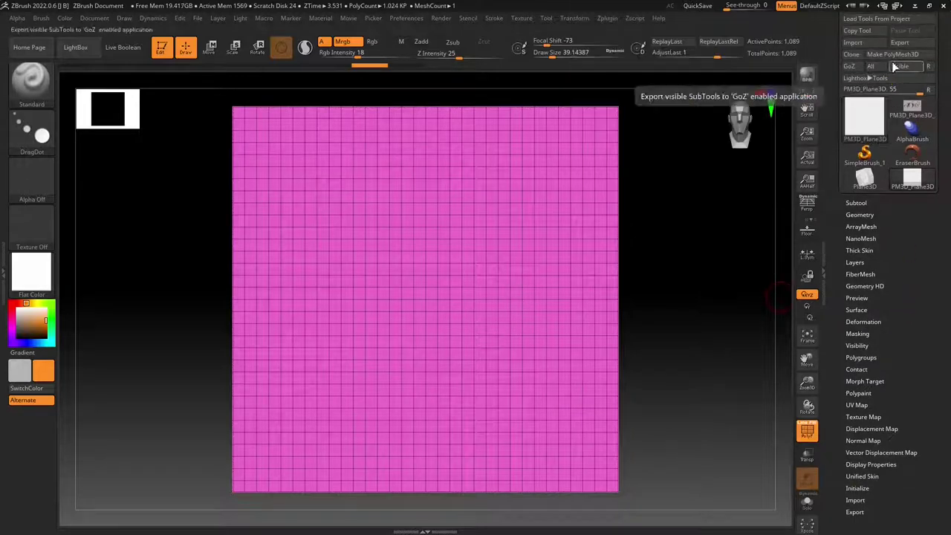
pyautogui.moveTo(899, 353)
pyautogui.mouseDown()
pyautogui.moveTo(899, 339)
pyautogui.moveTo(890, 346)
pyautogui.mouseUp()
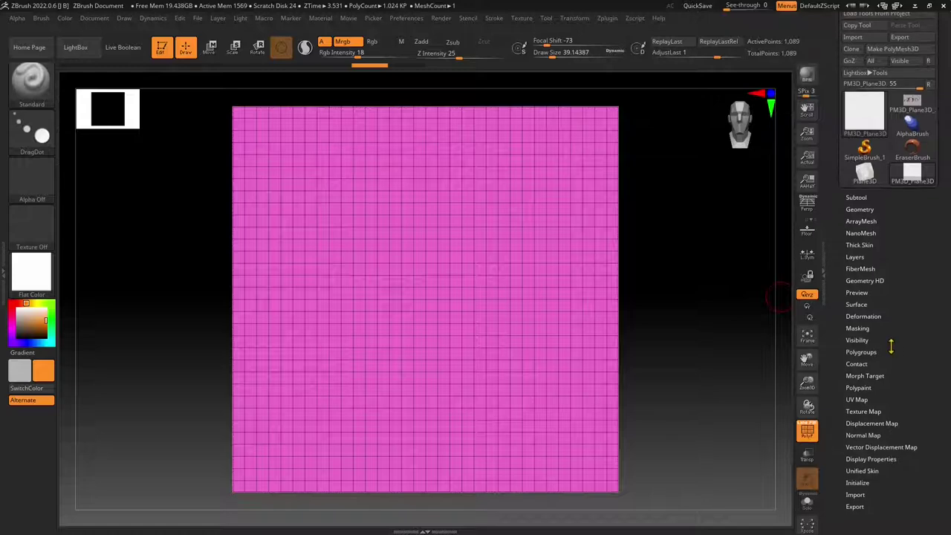
# Divide the plane to SDiv 4 in Tool > Geometry, then drag the SDiv slider back to 1.
pyautogui.click(860, 211)
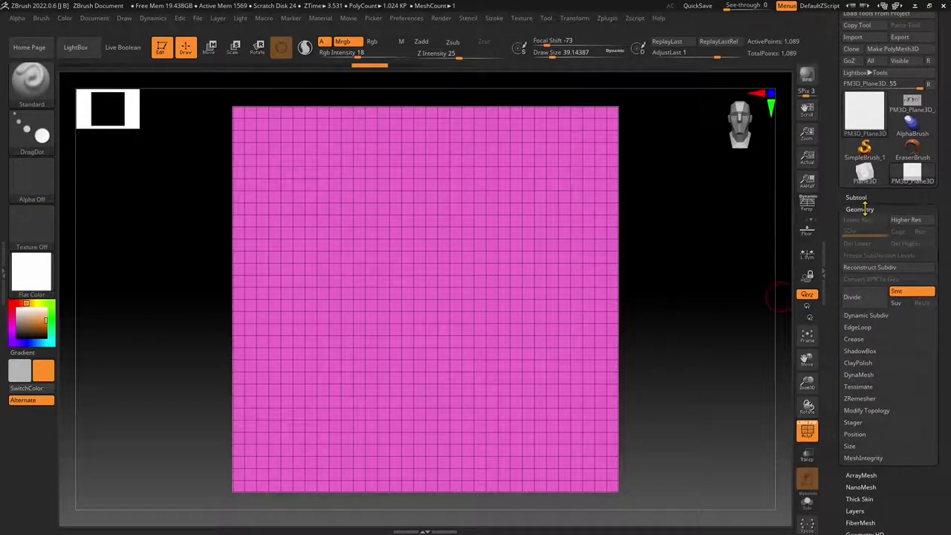
pyautogui.click(852, 300)
pyautogui.click(852, 300)
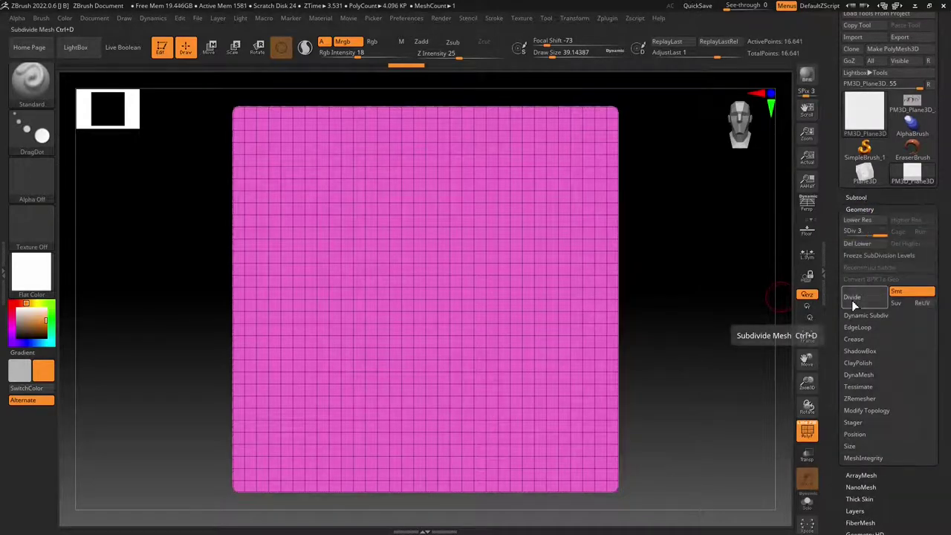
pyautogui.click(852, 304)
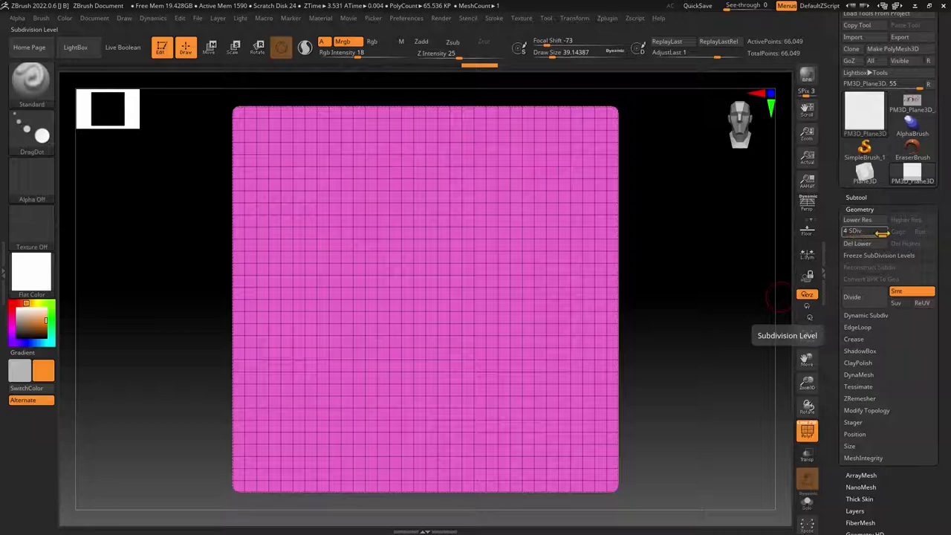
pyautogui.click(881, 233)
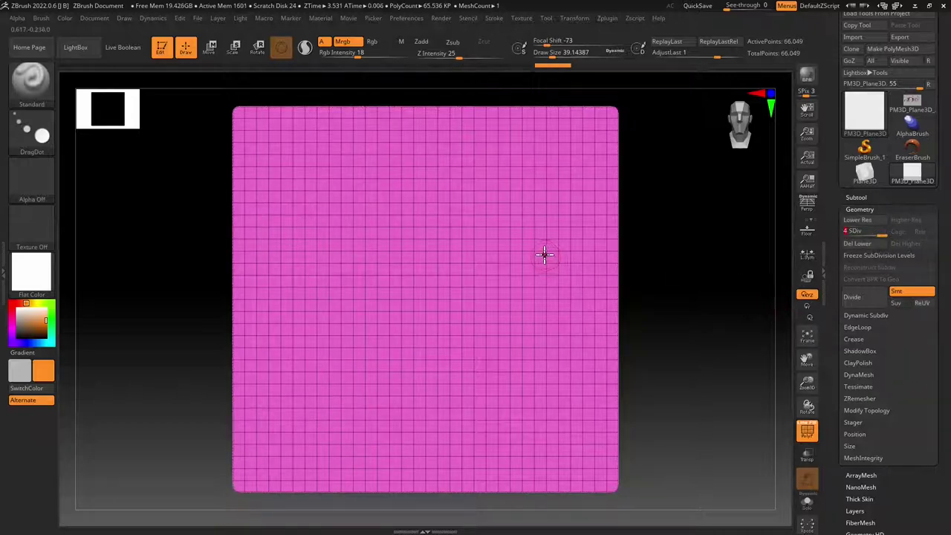
pyautogui.click(807, 435)
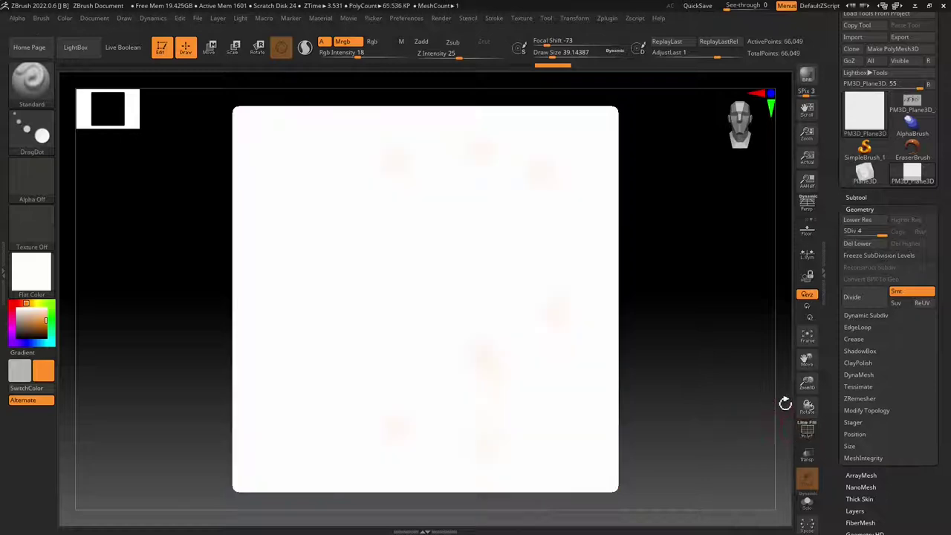
pyautogui.click(808, 436)
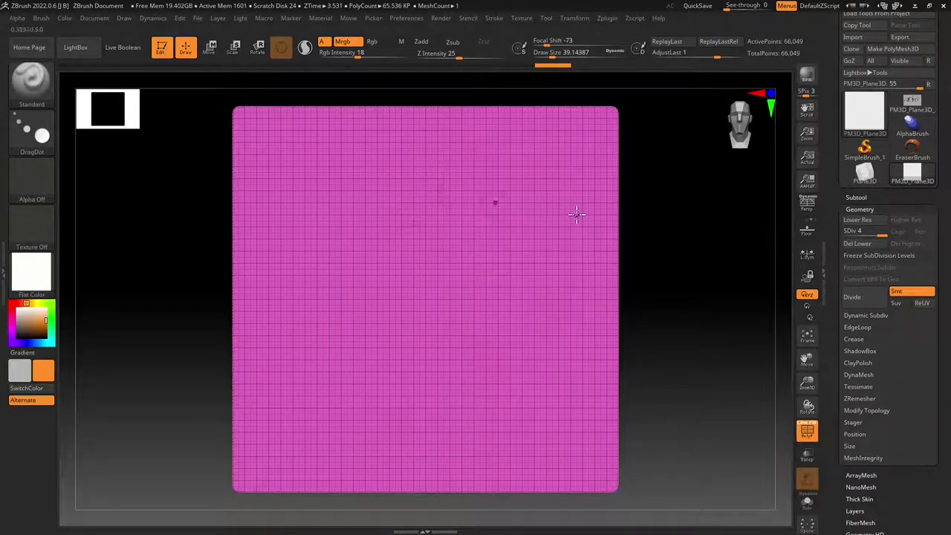
pyautogui.moveTo(883, 232); pyautogui.dragTo(847, 234)
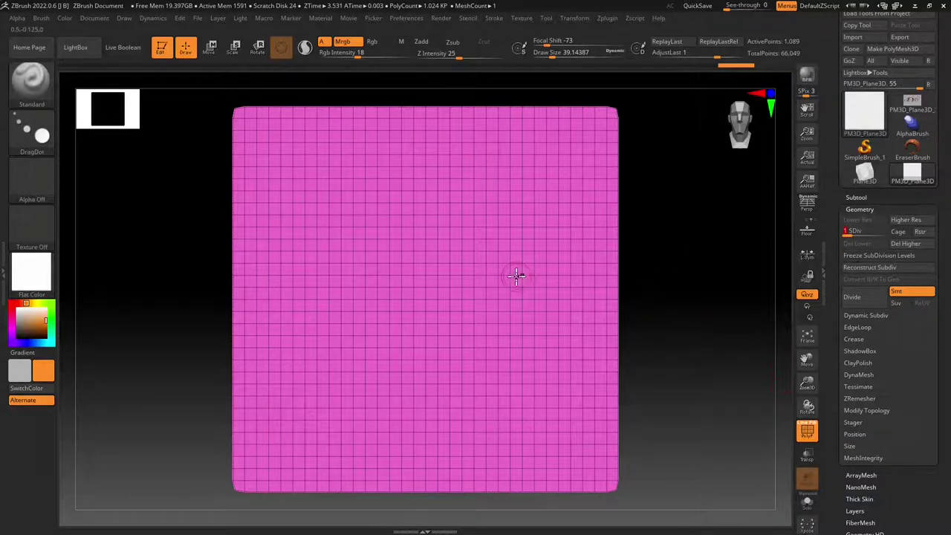
# Step through the plane's subdivision levels with Ctrl+D, Shift+D and D, then undo back down.
pyautogui.press('ctrl')
pyautogui.hotkey('ctrl', 'd')
pyautogui.hotkey('ctrl', 'd')
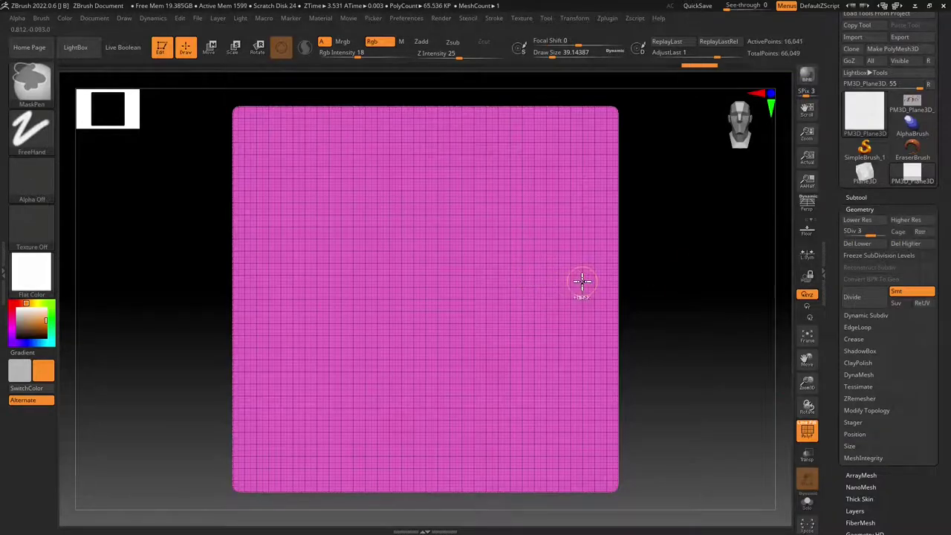
pyautogui.hotkey('shift', 'd')
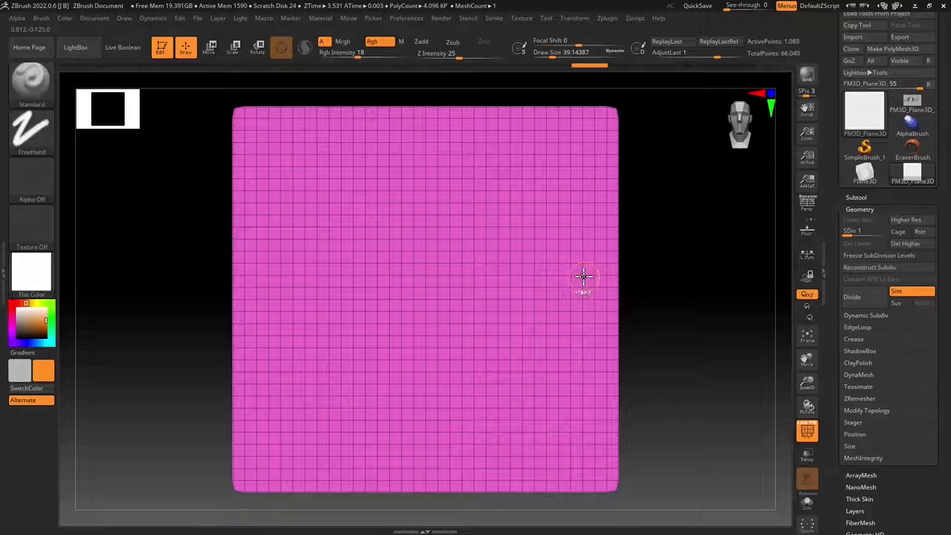
pyautogui.hotkey('shift', 'd')
pyautogui.press('d')
pyautogui.press('d')
pyautogui.press('d')
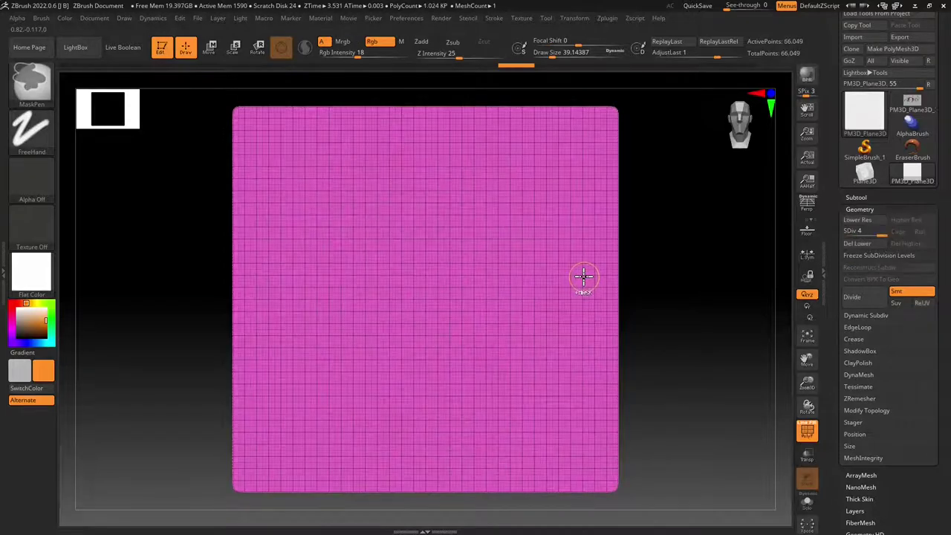
pyautogui.hotkey('ctrl', 'z')
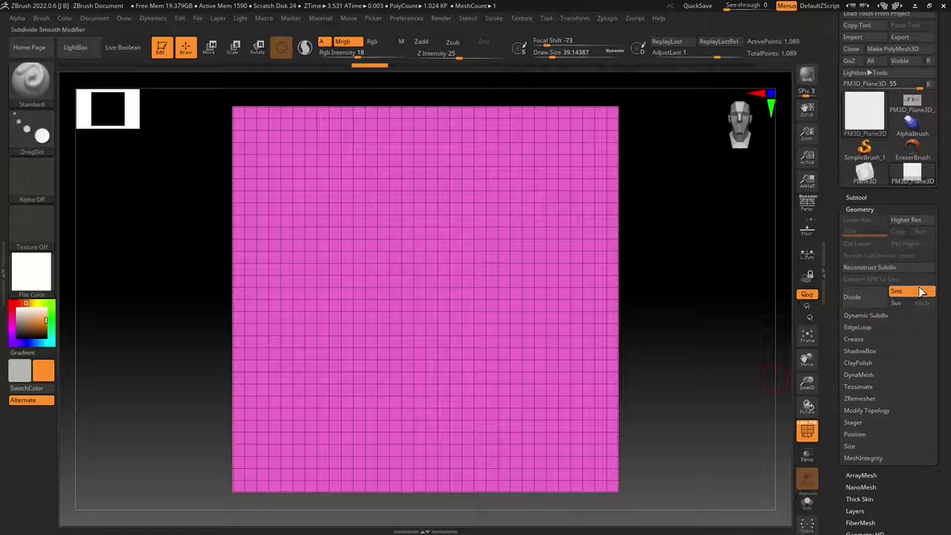
# Turn off Smt and divide the plane five times to SDiv 6, about 1.05 million points.
pyautogui.click(910, 293)
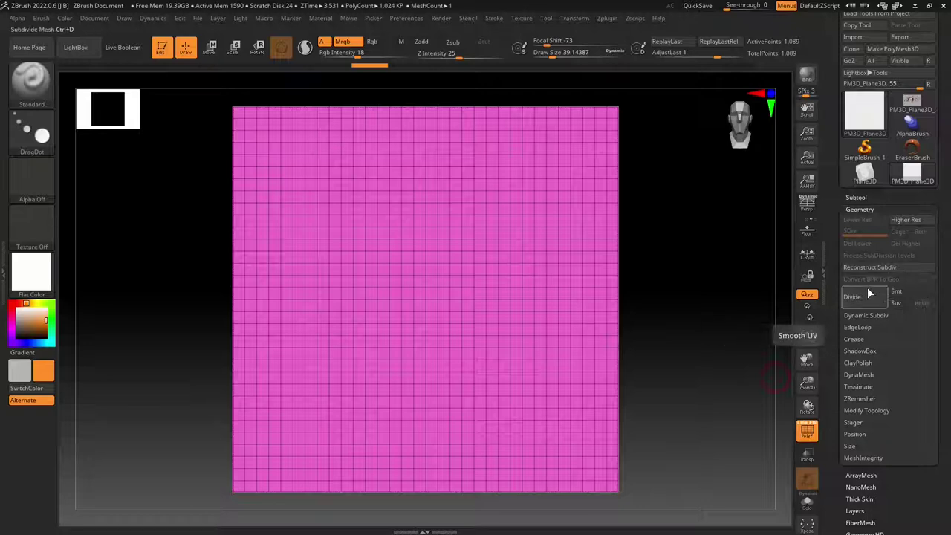
pyautogui.click(857, 303)
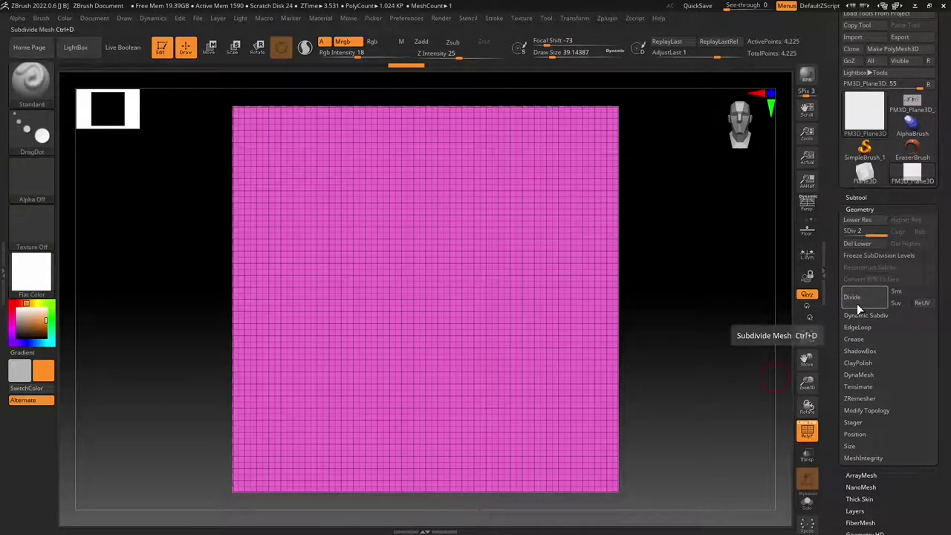
pyautogui.click(857, 304)
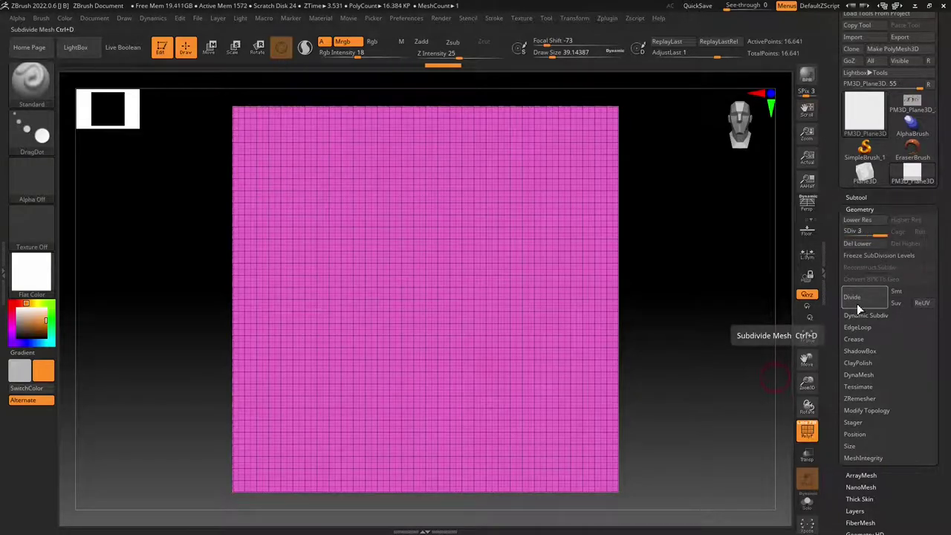
pyautogui.click(857, 303)
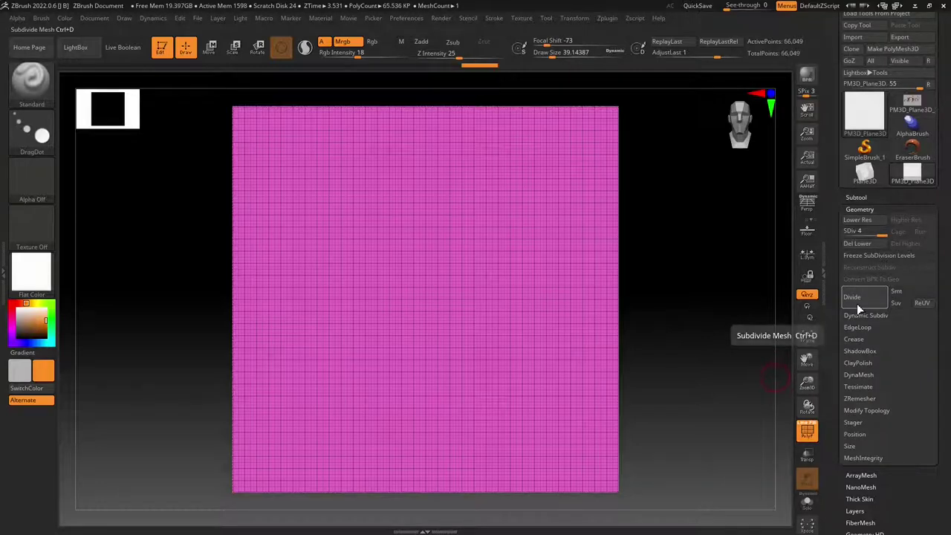
pyautogui.click(857, 303)
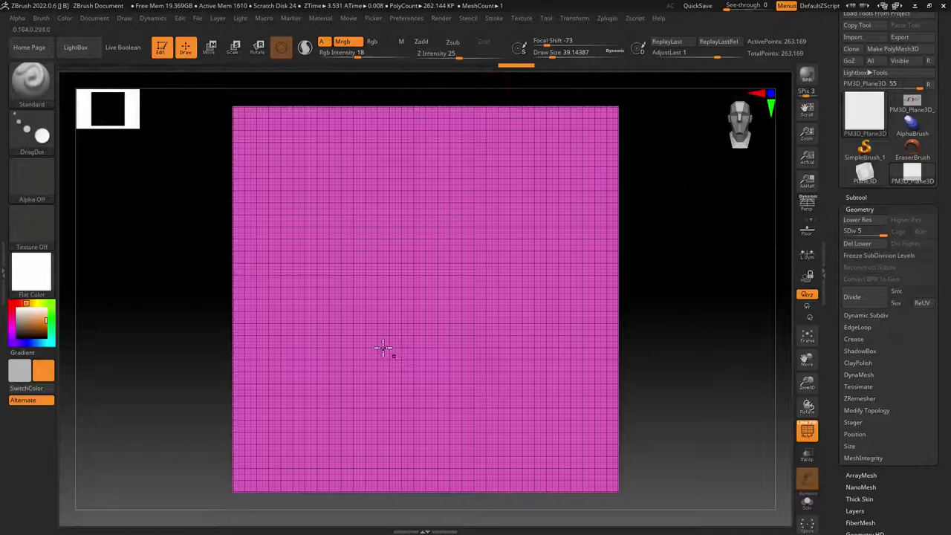
pyautogui.click(853, 297)
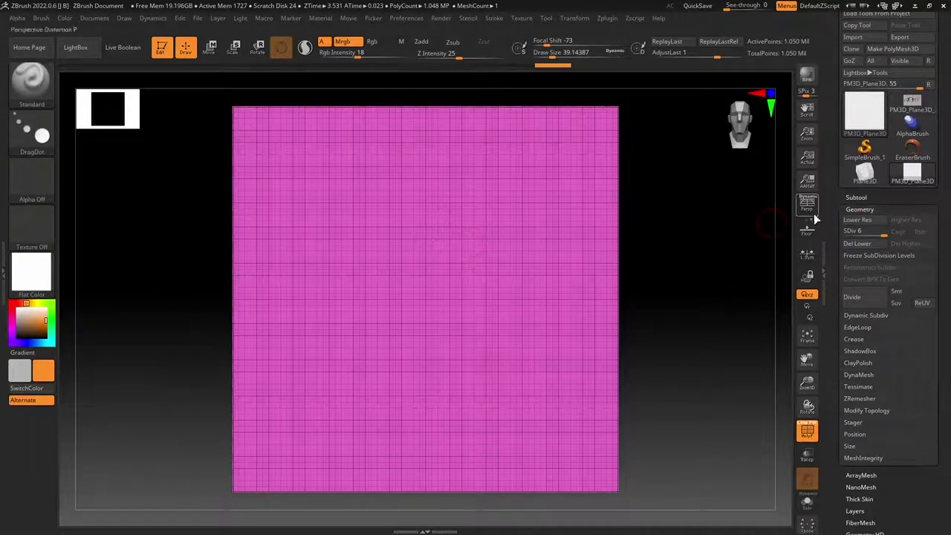
pyautogui.click(858, 209)
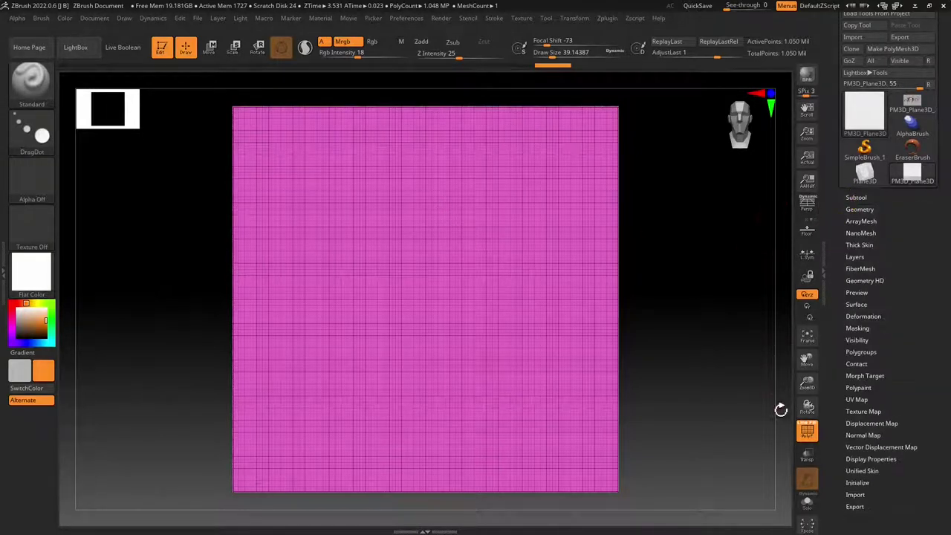
# Hide the wireframe, dab a test mark, and fill the whole plane pale peach with FillObject.
pyautogui.click(807, 431)
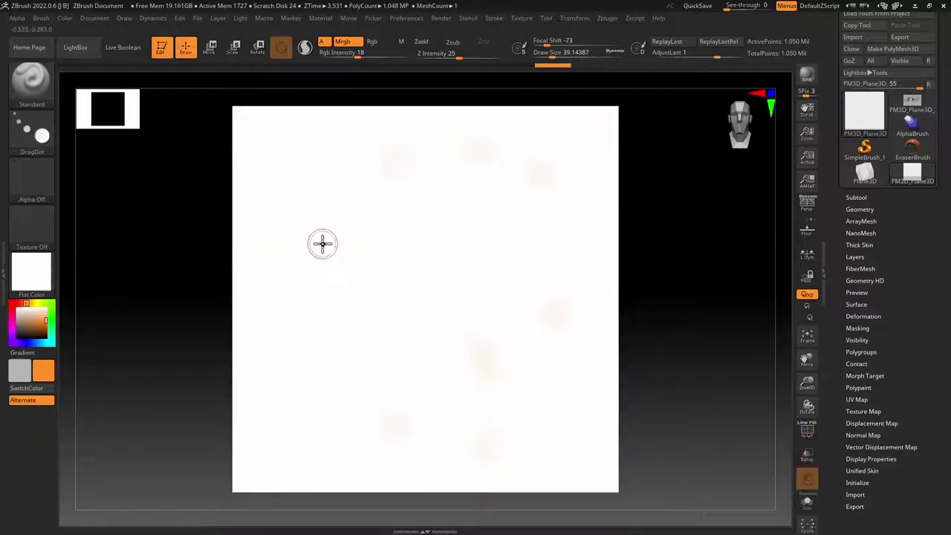
pyautogui.click(515, 263)
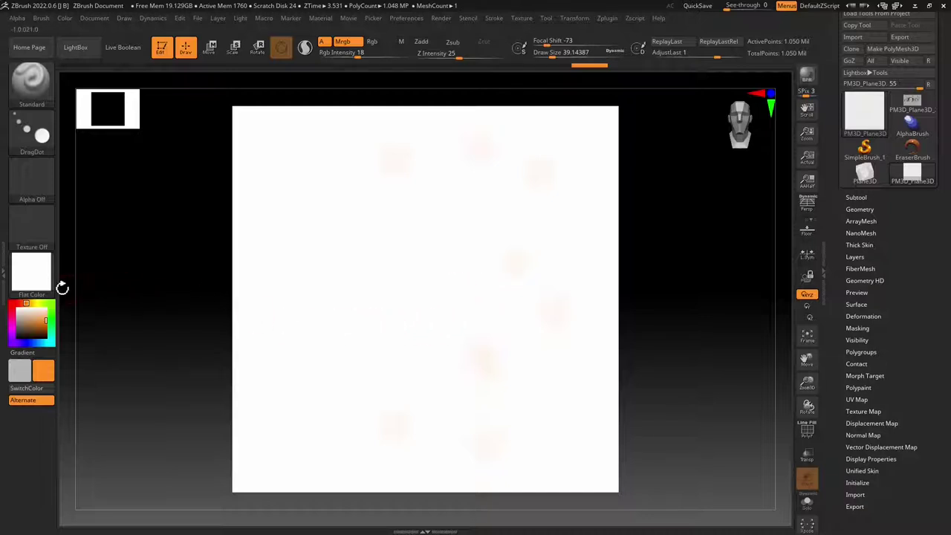
pyautogui.click(64, 19)
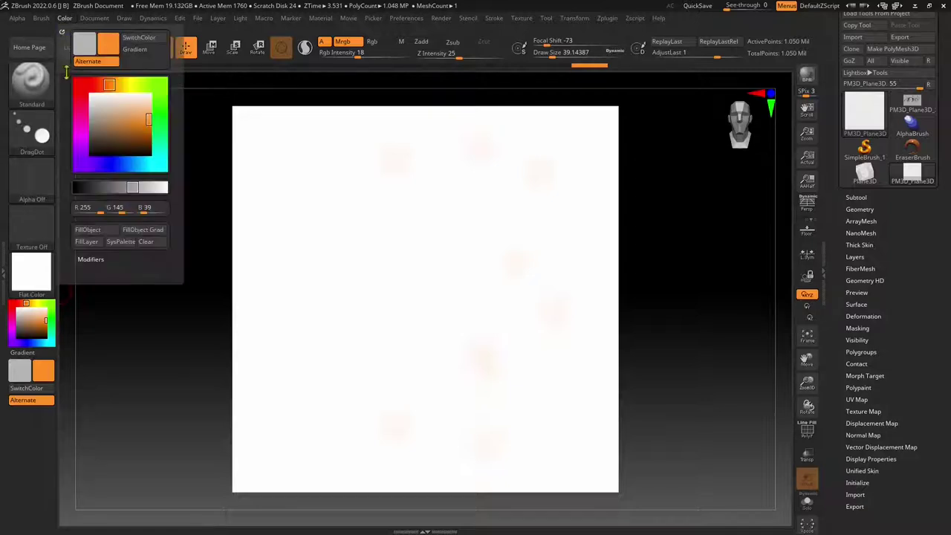
pyautogui.click(83, 231)
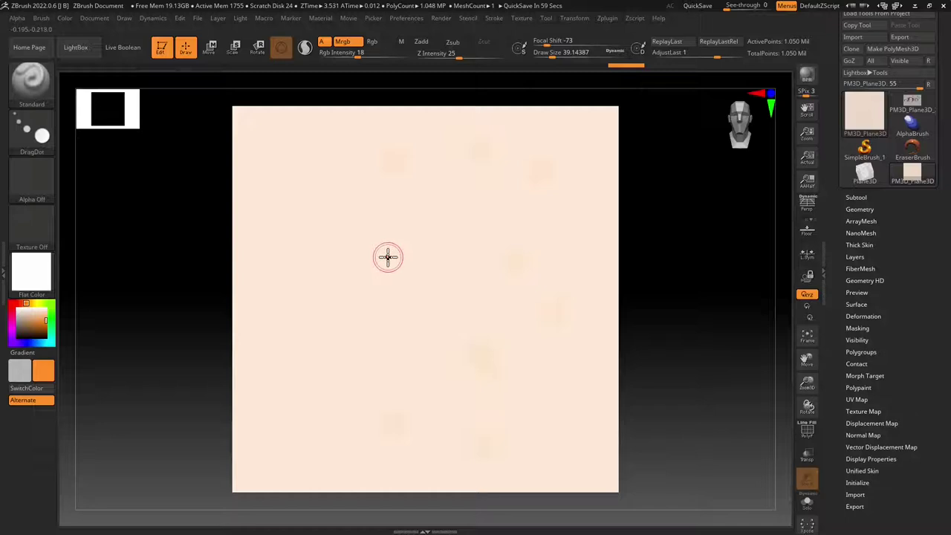
# Switch the brush's stroke type to FreeHand.
pyautogui.click(44, 147)
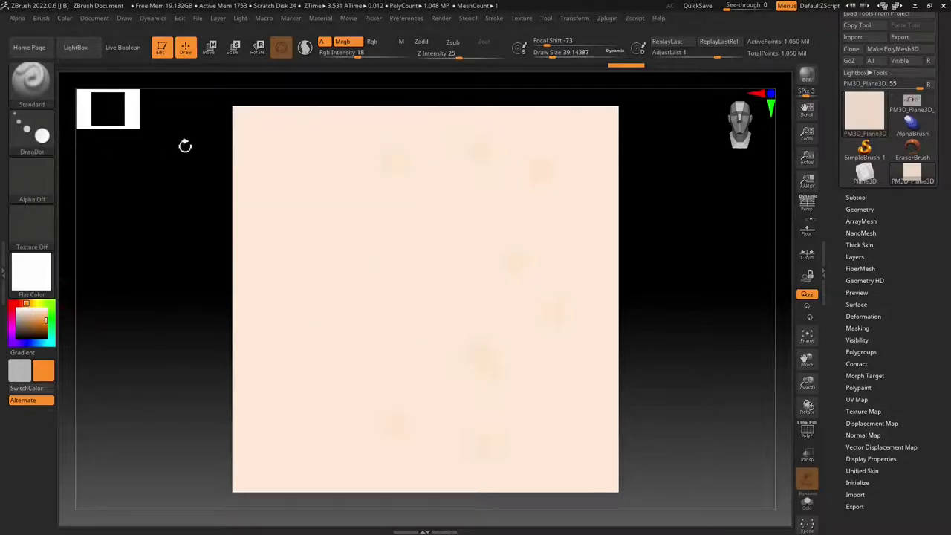
pyautogui.click(43, 141)
pyautogui.click(186, 140)
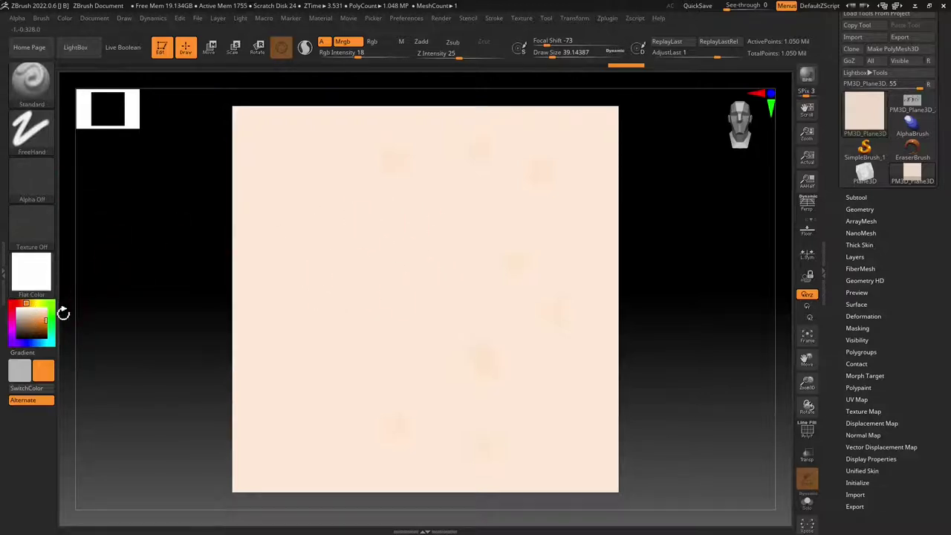
# Pick orange, paint a solid diagonal stroke near the top, then a faint parallel stroke.
pyautogui.moveTo(37, 321)
pyautogui.mouseDown()
pyautogui.moveTo(80, 304)
pyautogui.moveTo(186, 50)
pyautogui.mouseUp()
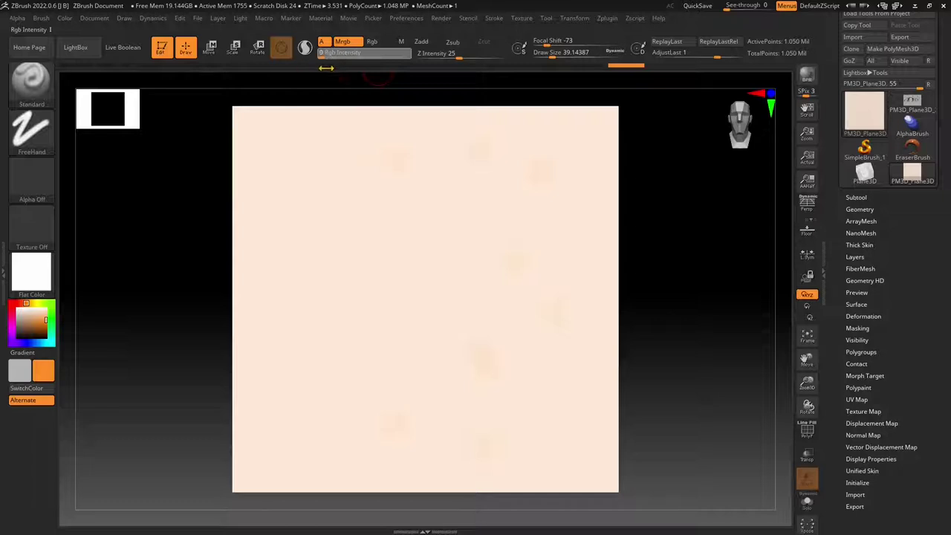
pyautogui.moveTo(338, 149); pyautogui.dragTo(450, 265)
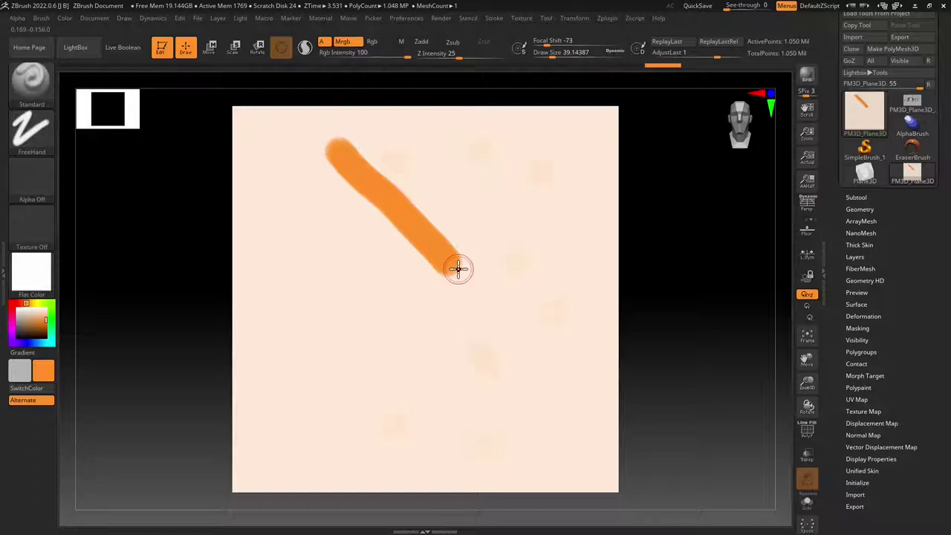
pyautogui.moveTo(402, 52); pyautogui.dragTo(395, 53)
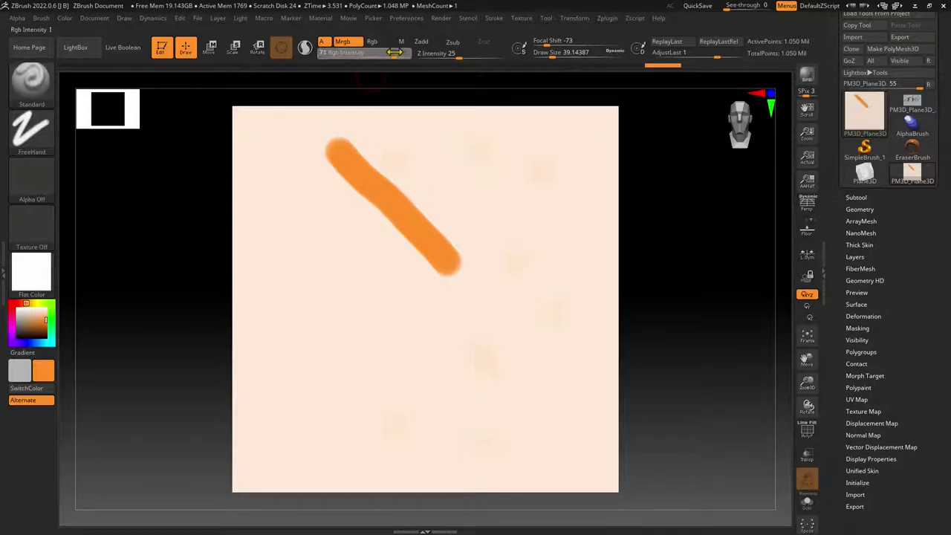
pyautogui.moveTo(379, 134); pyautogui.dragTo(476, 231)
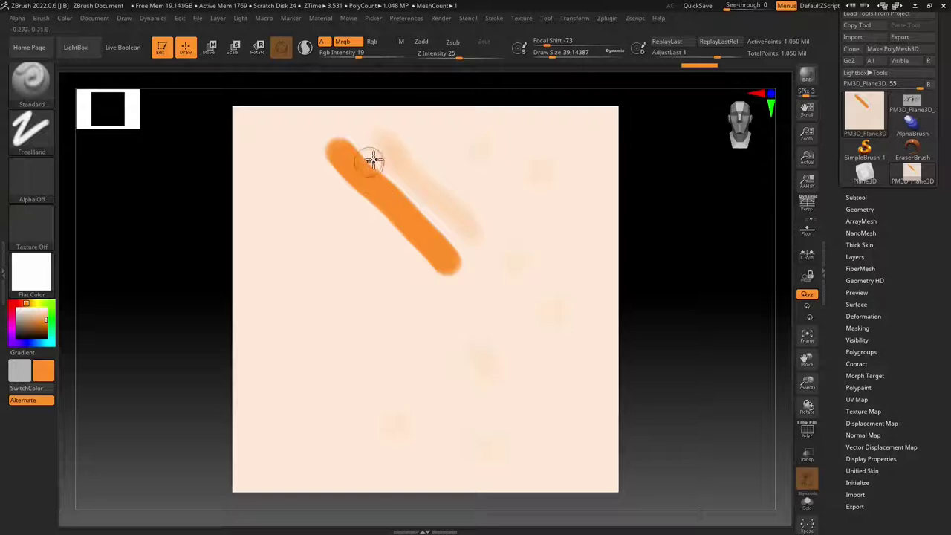
# Darken at intensity 32, then blend the softer parallel stroke at intensity 17.
pyautogui.moveTo(373, 68); pyautogui.dragTo(385, 69)
pyautogui.moveTo(414, 163)
pyautogui.mouseDown()
pyautogui.moveTo(444, 186)
pyautogui.moveTo(382, 135)
pyautogui.moveTo(466, 230)
pyautogui.moveTo(413, 173)
pyautogui.moveTo(485, 213)
pyautogui.moveTo(491, 230)
pyautogui.moveTo(468, 212)
pyautogui.moveTo(490, 246)
pyautogui.moveTo(448, 199)
pyautogui.moveTo(483, 215)
pyautogui.moveTo(430, 152)
pyautogui.moveTo(464, 193)
pyautogui.mouseUp()
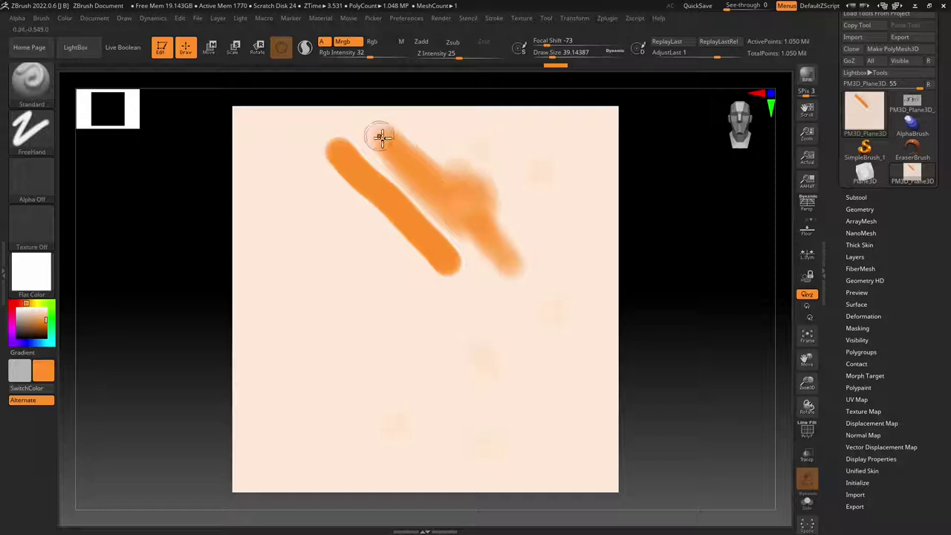
pyautogui.moveTo(370, 54); pyautogui.dragTo(353, 53)
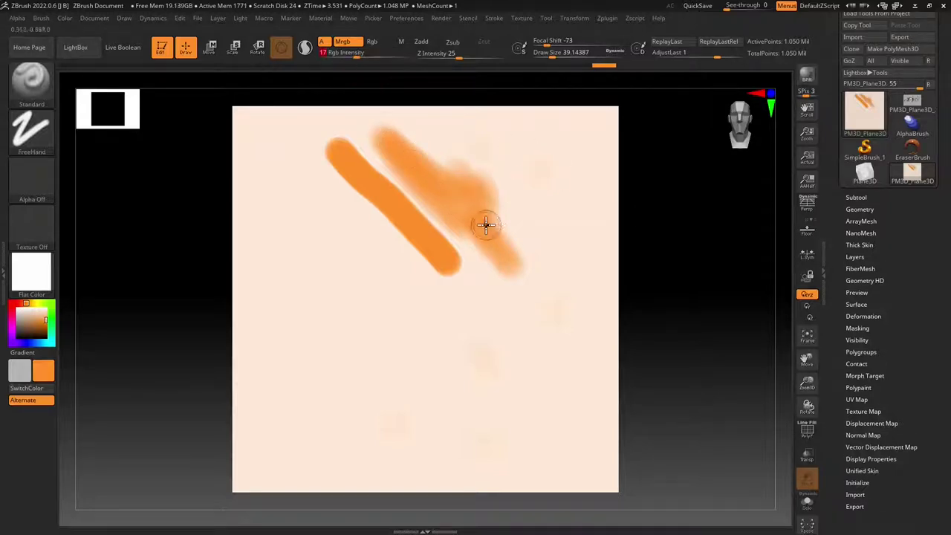
pyautogui.moveTo(486, 224); pyautogui.dragTo(436, 153)
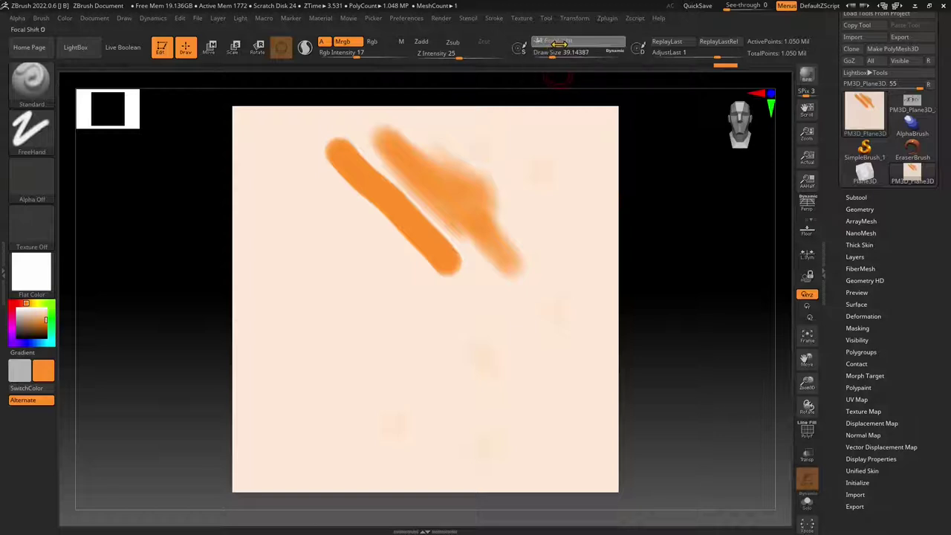
# Paint two more diagonal orange strokes on the left, softening the edge with negative focal shift.
pyautogui.moveTo(580, 44); pyautogui.dragTo(590, 74)
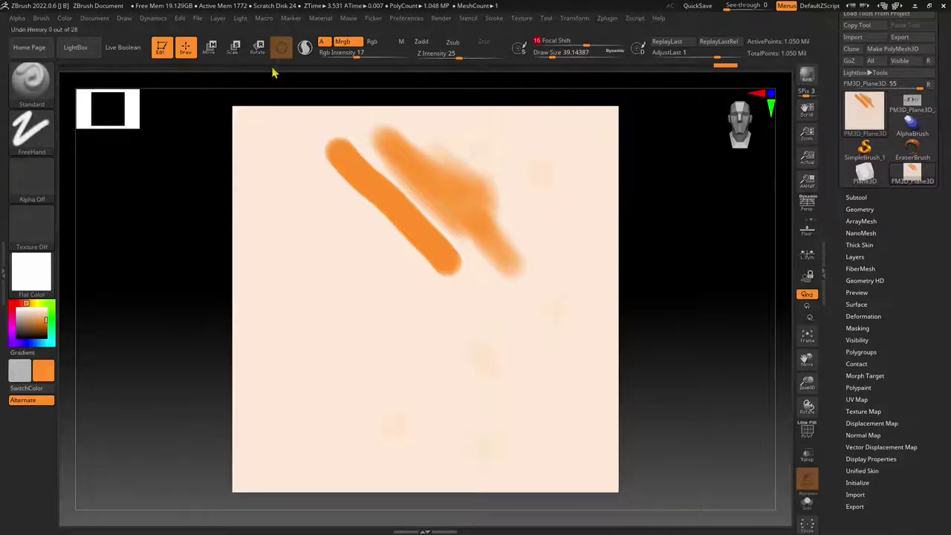
pyautogui.moveTo(271, 67); pyautogui.dragTo(347, 167)
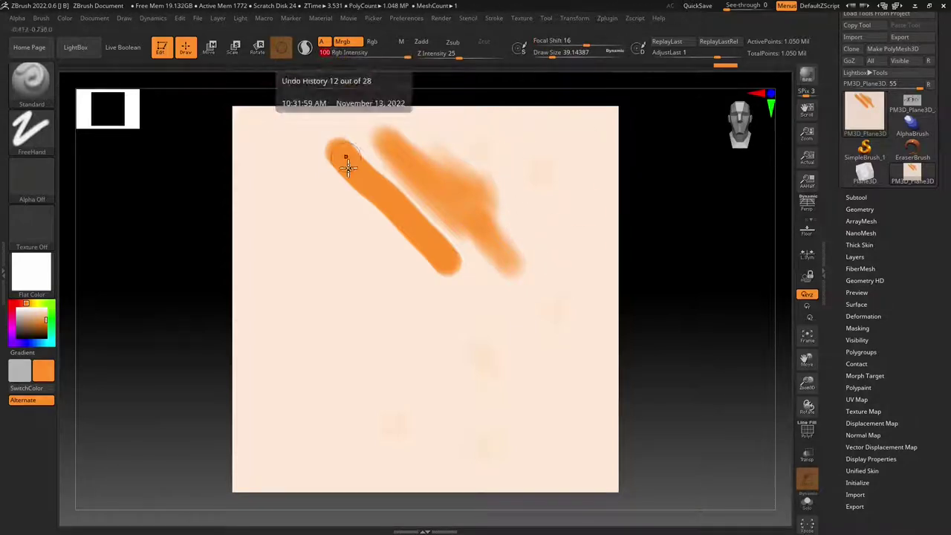
pyautogui.moveTo(287, 161); pyautogui.dragTo(378, 278)
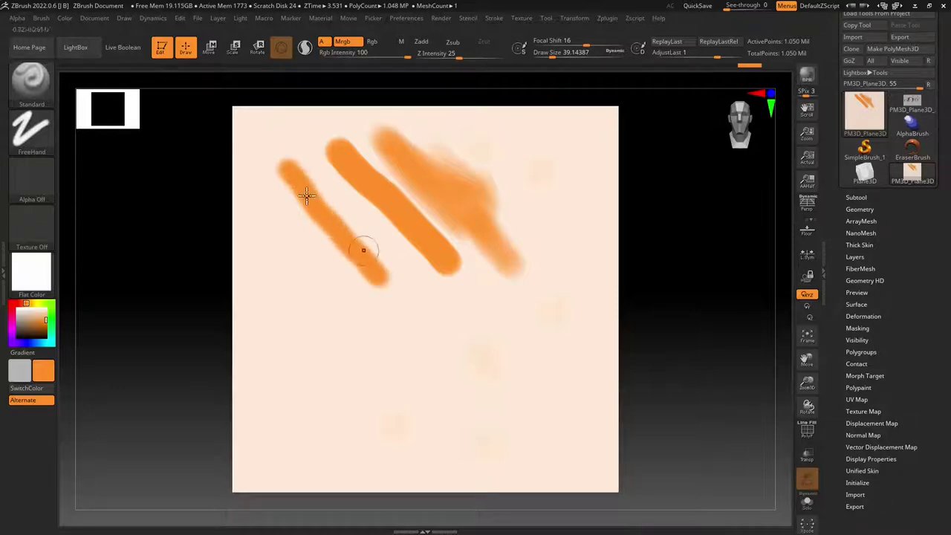
pyautogui.moveTo(568, 46); pyautogui.dragTo(545, 48)
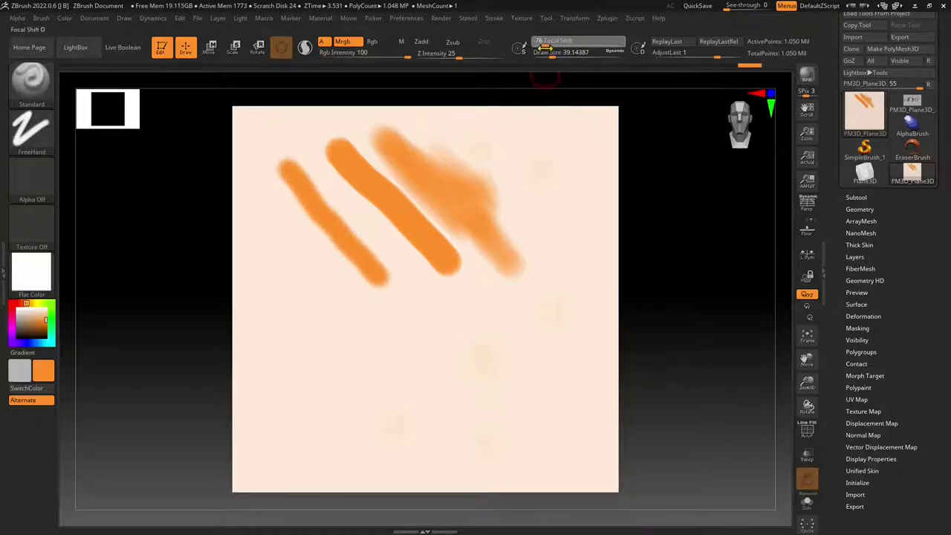
pyautogui.moveTo(276, 181); pyautogui.dragTo(340, 286)
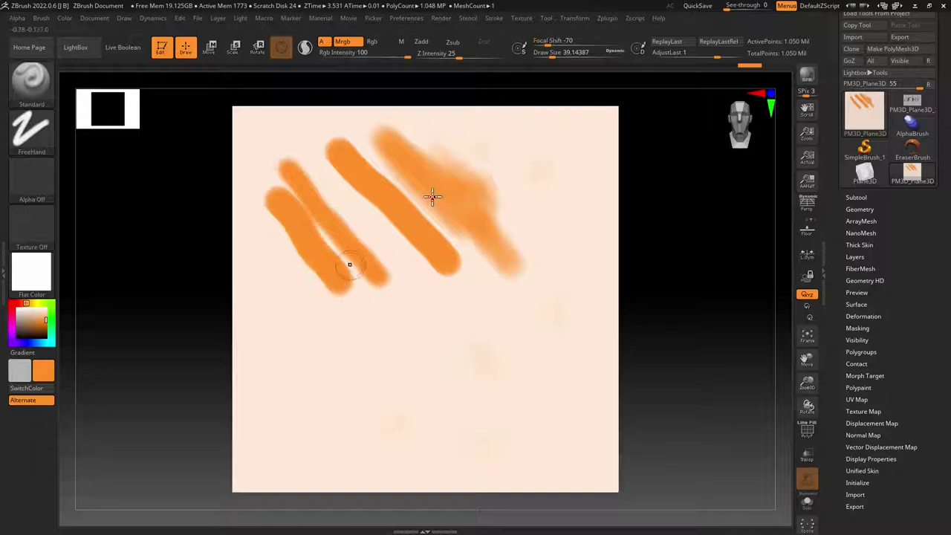
# At focal shift around -42 to -50, paint several short orange strokes at the upper right.
pyautogui.moveTo(537, 49); pyautogui.dragTo(558, 48)
pyautogui.moveTo(482, 128); pyautogui.dragTo(583, 212)
pyautogui.moveTo(552, 47); pyautogui.dragTo(577, 46)
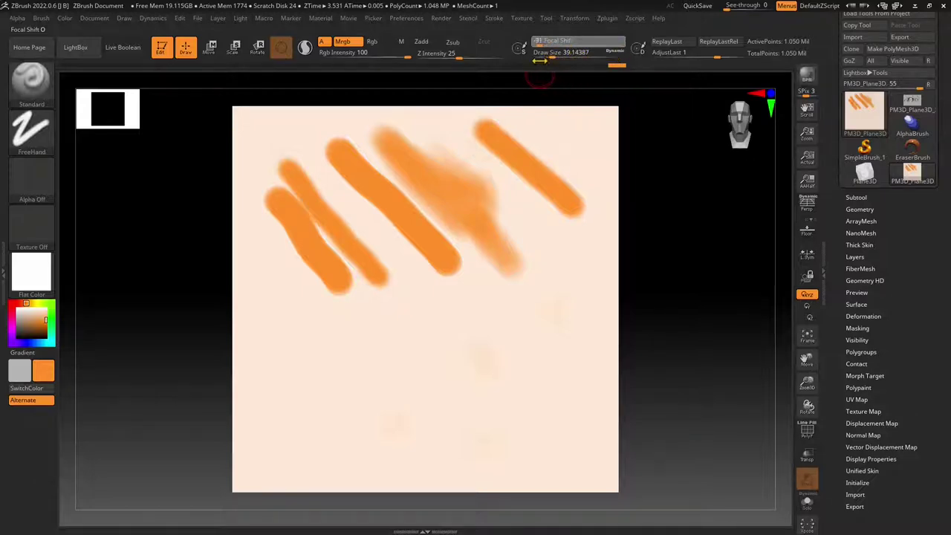
pyautogui.moveTo(529, 198); pyautogui.dragTo(562, 259)
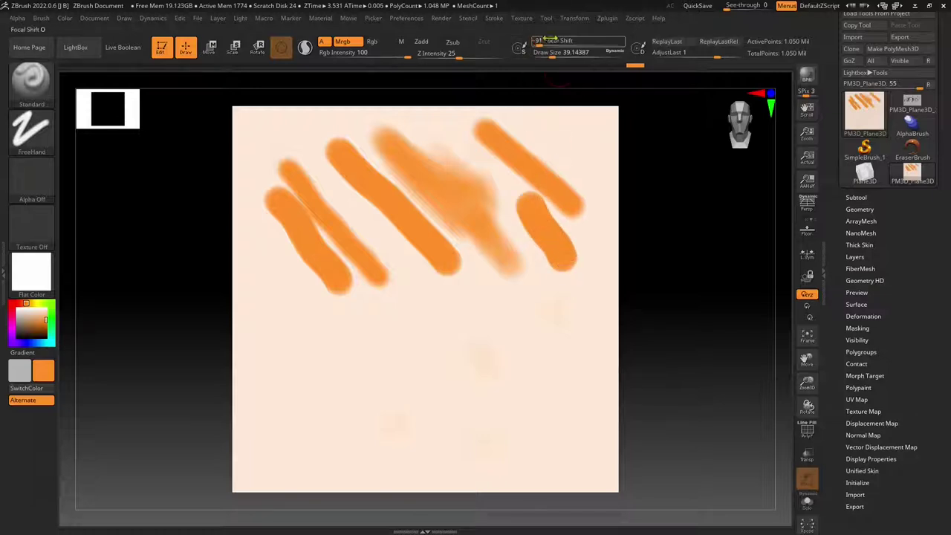
pyautogui.moveTo(548, 147); pyautogui.dragTo(585, 184)
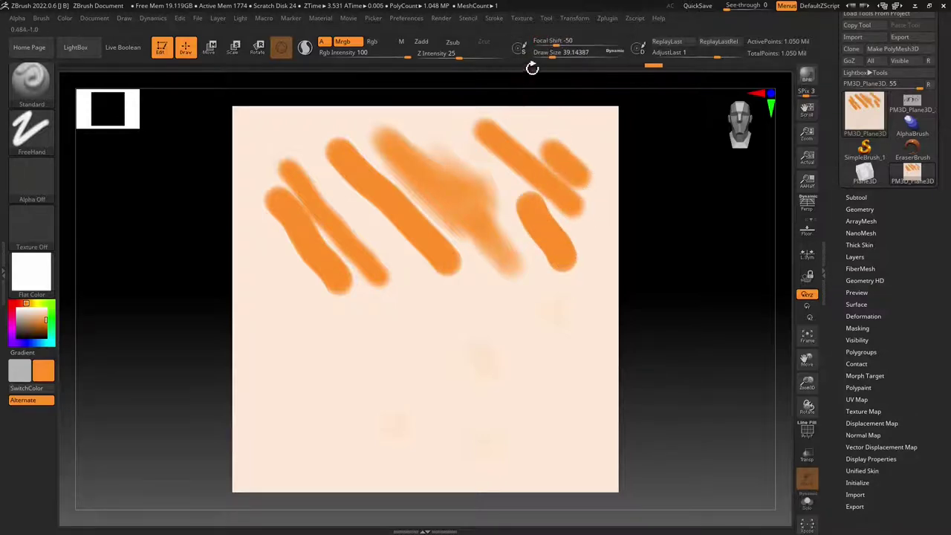
pyautogui.write('-50')
pyautogui.moveTo(569, 119)
pyautogui.mouseDown()
pyautogui.moveTo(579, 144)
pyautogui.moveTo(605, 156)
pyautogui.mouseUp()
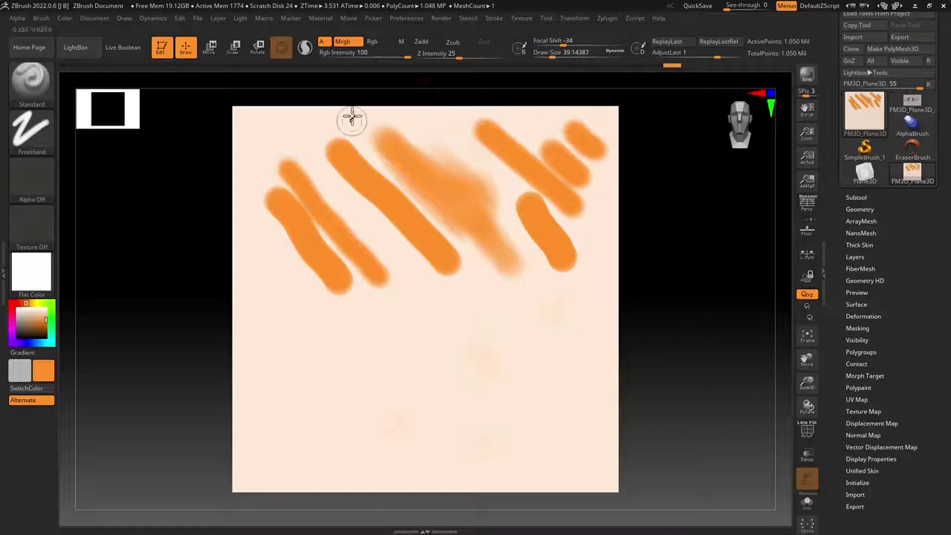
# Enlarge the brush to 93.69, paint a broad soft orange stroke, and lower colour intensity.
pyautogui.moveTo(552, 54); pyautogui.dragTo(563, 54)
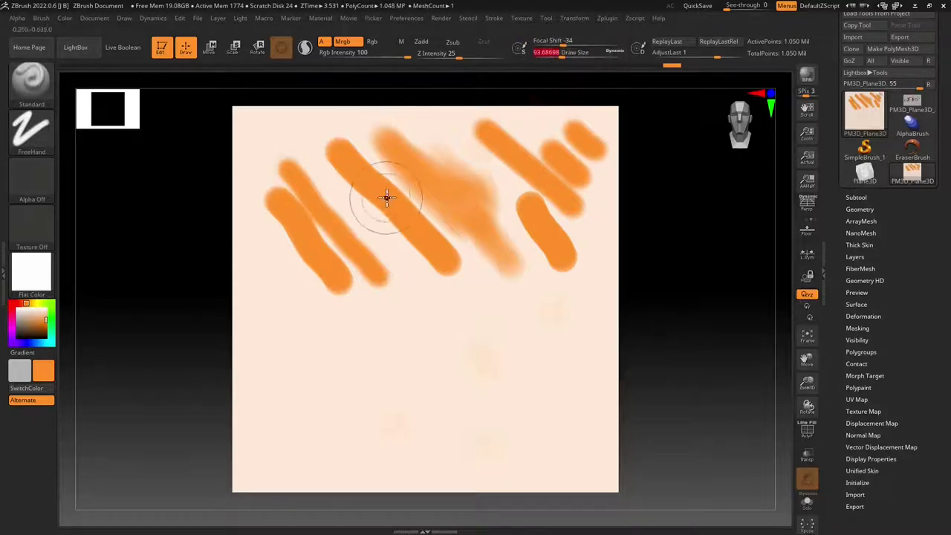
pyautogui.moveTo(333, 183); pyautogui.dragTo(401, 253)
pyautogui.moveTo(339, 53)
pyautogui.mouseDown()
pyautogui.moveTo(361, 56)
pyautogui.moveTo(334, 62)
pyautogui.moveTo(360, 57)
pyautogui.mouseUp()
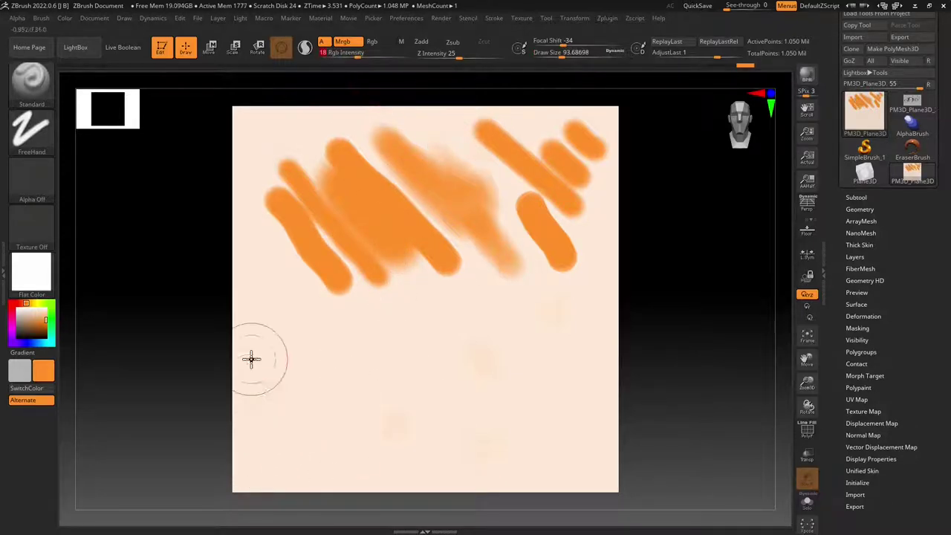
# Paint a faint orange wash across the lower plane, then enable Remember Draw Size and Dynamic.
pyautogui.moveTo(251, 356)
pyautogui.mouseDown()
pyautogui.moveTo(312, 420)
pyautogui.moveTo(388, 391)
pyautogui.moveTo(454, 434)
pyautogui.moveTo(552, 461)
pyautogui.moveTo(559, 329)
pyautogui.moveTo(506, 419)
pyautogui.moveTo(290, 468)
pyautogui.moveTo(597, 466)
pyautogui.moveTo(490, 457)
pyautogui.moveTo(527, 492)
pyautogui.mouseUp()
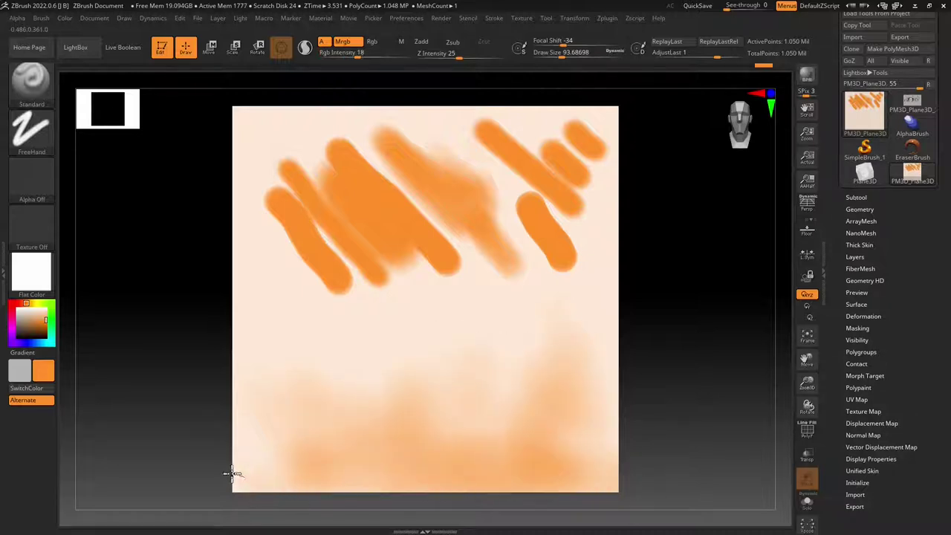
pyautogui.moveTo(241, 477); pyautogui.dragTo(679, 431)
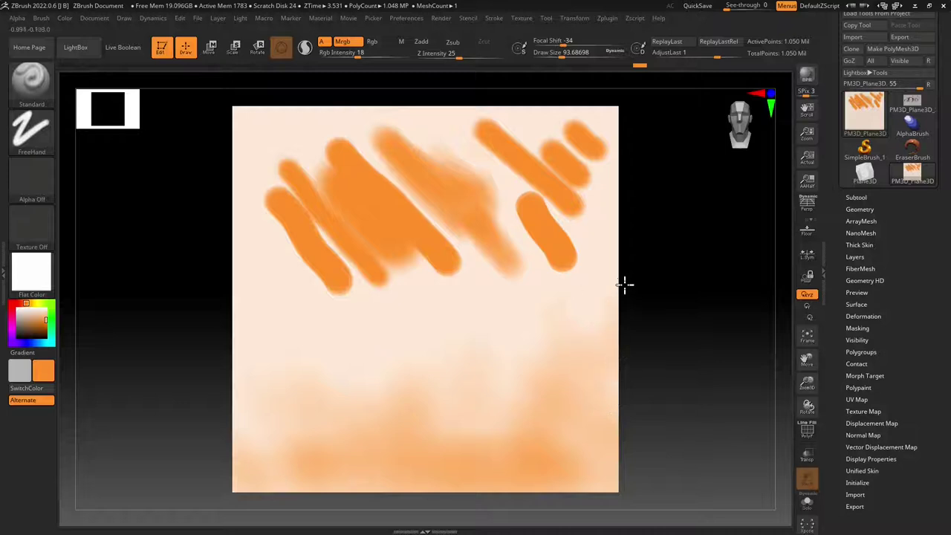
pyautogui.click(517, 48)
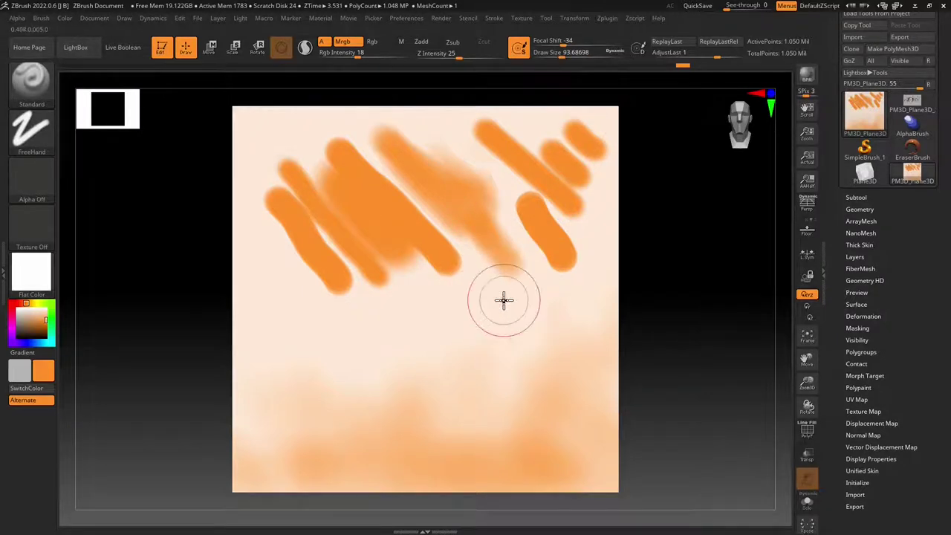
pyautogui.click(639, 49)
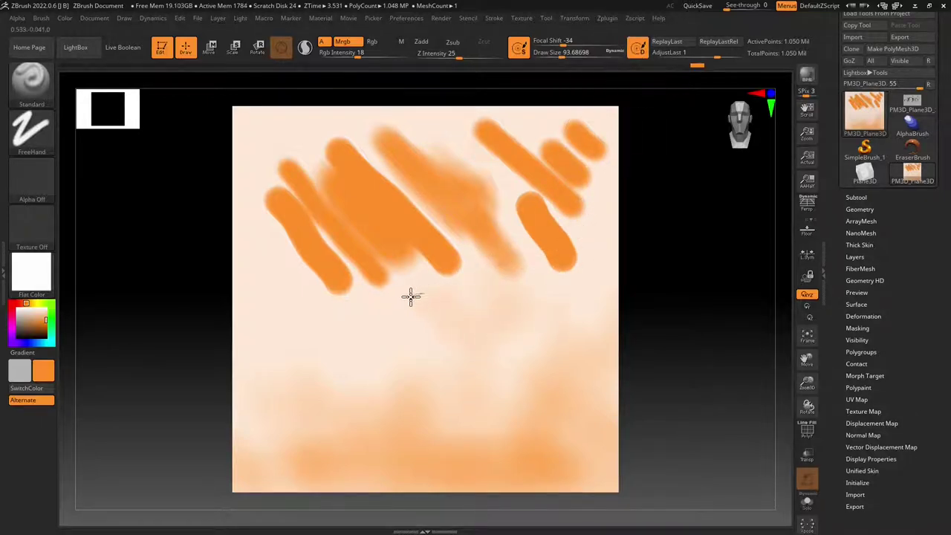
pyautogui.click(638, 47)
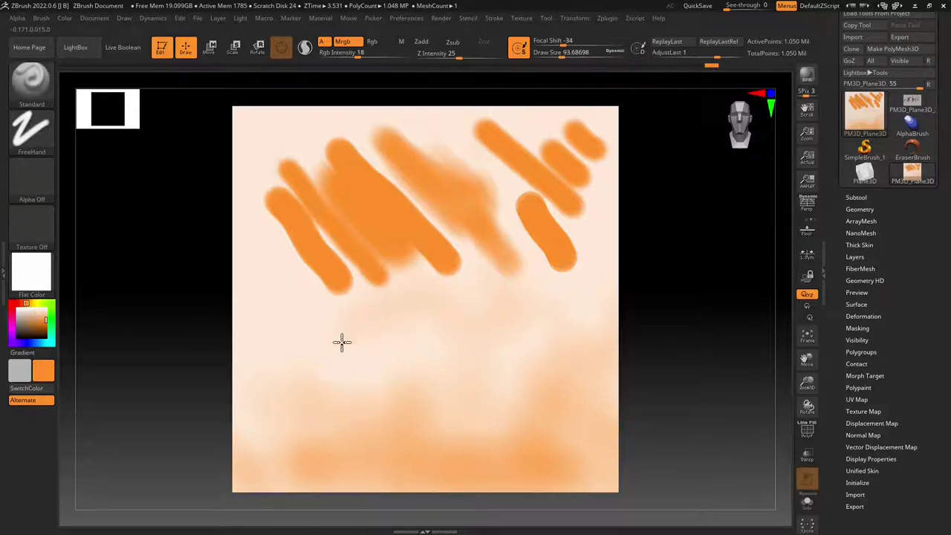
pyautogui.click(638, 47)
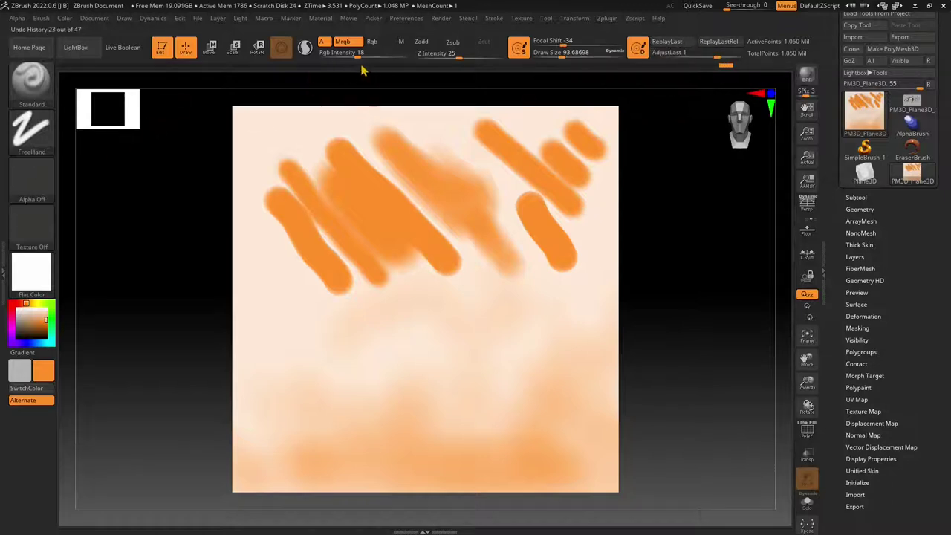
# Paint a trial diagonal orange stroke across the middle, fade it, then undo it.
pyautogui.moveTo(306, 330)
pyautogui.mouseDown()
pyautogui.moveTo(582, 251)
pyautogui.moveTo(272, 334)
pyautogui.mouseUp()
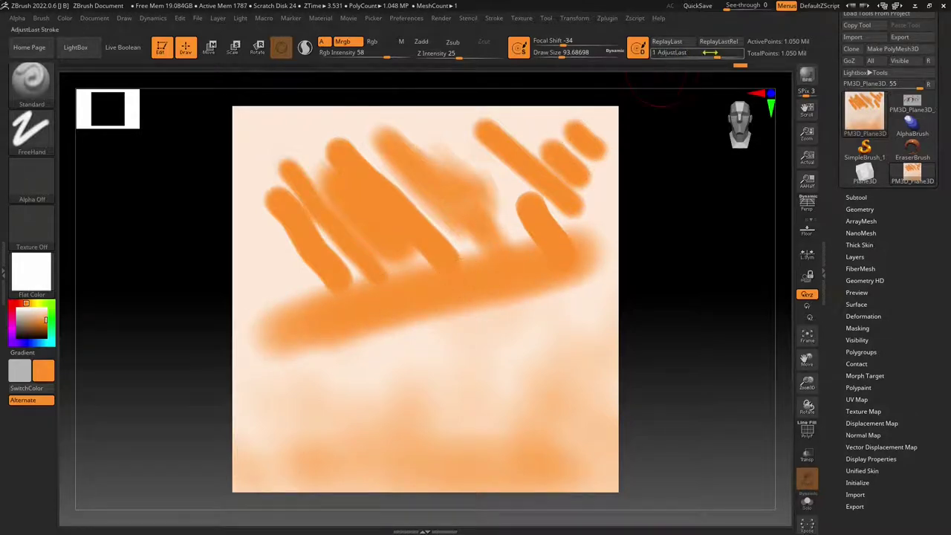
pyautogui.moveTo(698, 53)
pyautogui.mouseDown()
pyautogui.moveTo(688, 53)
pyautogui.moveTo(719, 60)
pyautogui.moveTo(702, 57)
pyautogui.moveTo(721, 72)
pyautogui.moveTo(695, 77)
pyautogui.moveTo(722, 75)
pyautogui.moveTo(672, 79)
pyautogui.moveTo(700, 81)
pyautogui.moveTo(695, 69)
pyautogui.moveTo(672, 64)
pyautogui.mouseUp()
pyautogui.moveTo(736, 66)
pyautogui.mouseDown()
pyautogui.moveTo(693, 56)
pyautogui.moveTo(735, 67)
pyautogui.mouseUp()
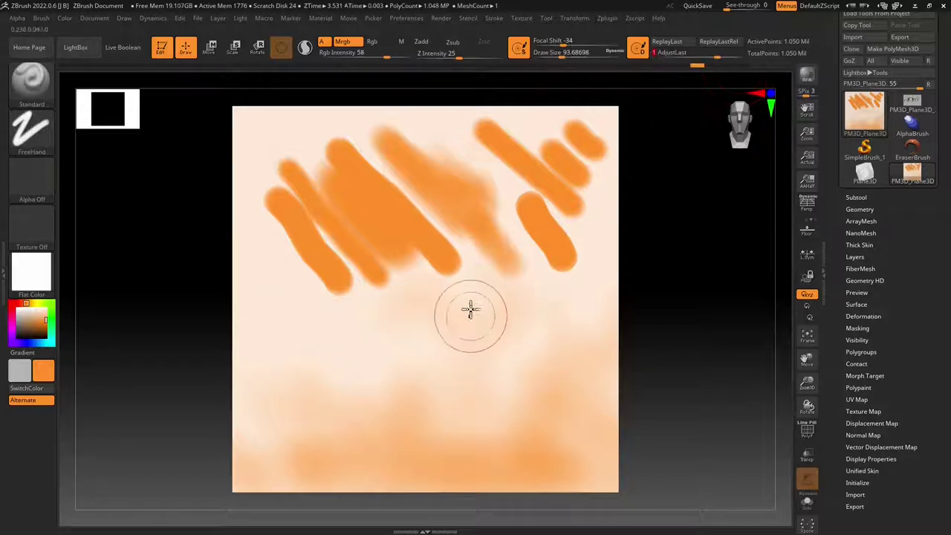
# Thicken an orange band with repeated ReplayLast, undo it, then frame and rescale the view.
pyautogui.click(679, 41)
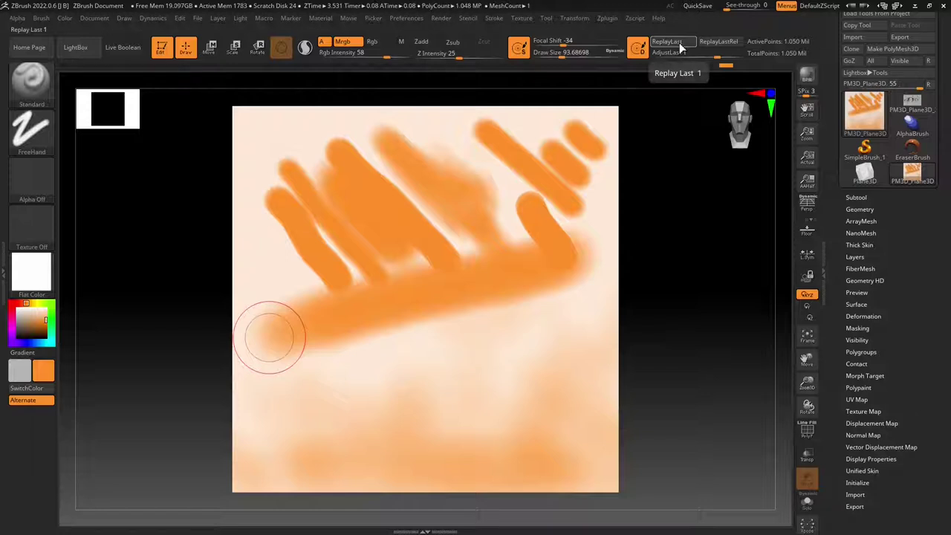
pyautogui.click(679, 42)
pyautogui.click(679, 42)
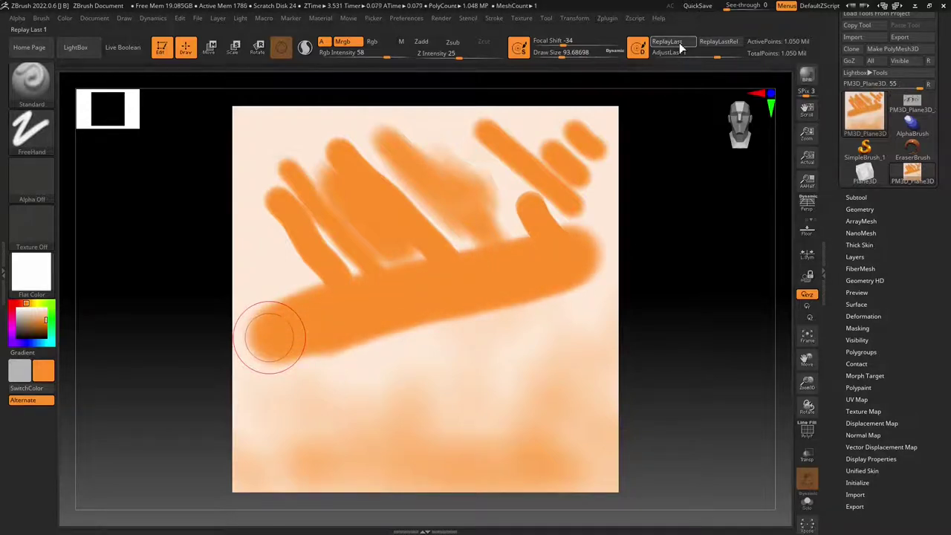
pyautogui.click(679, 42)
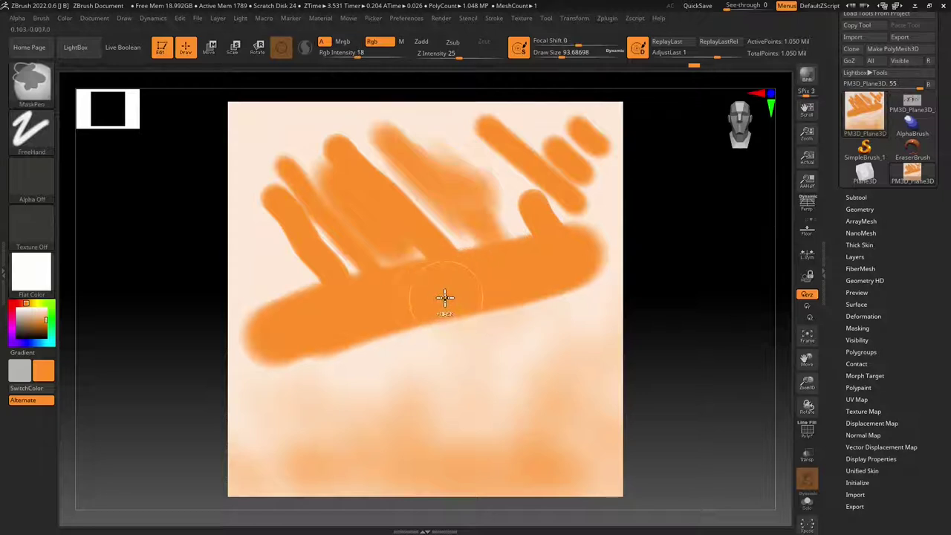
pyautogui.hotkey('ctrl', 'z')
pyautogui.hotkey('ctrl', 'z')
pyautogui.hotkey('ctrl', 'z')
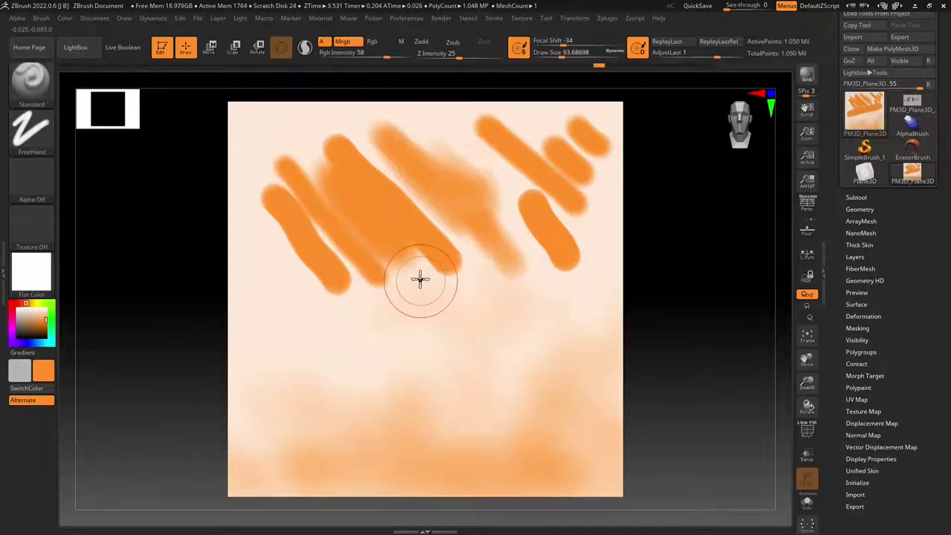
pyautogui.click(804, 344)
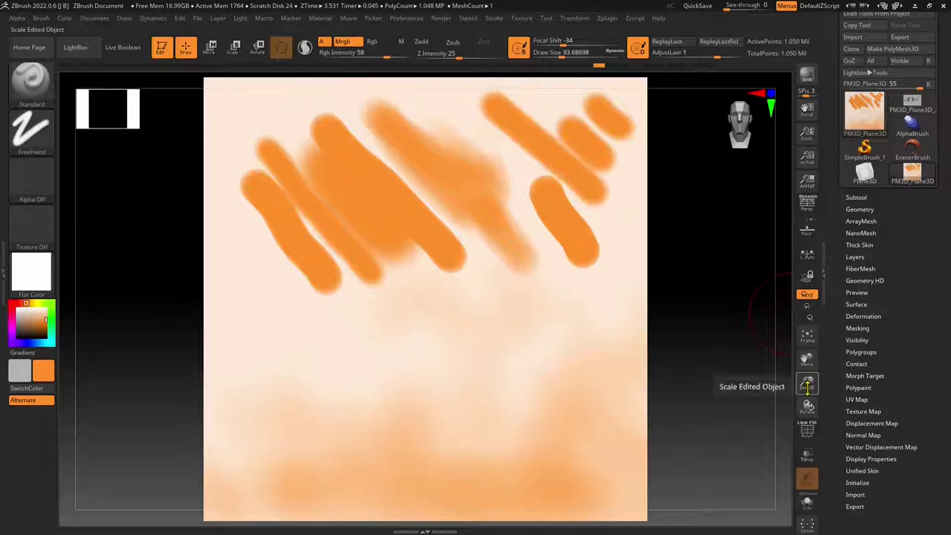
pyautogui.moveTo(807, 382); pyautogui.dragTo(808, 384)
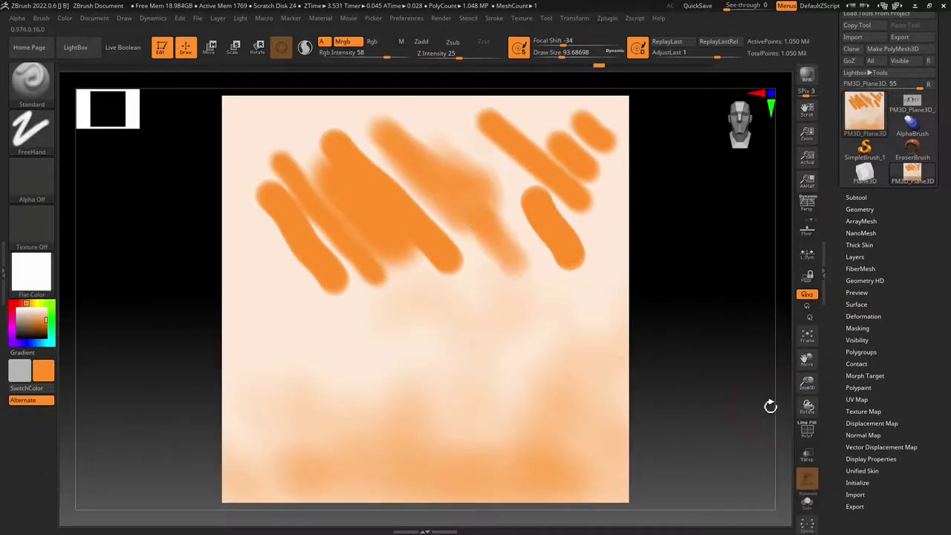
# Shrink the view of the plane in six ReplayLastRel steps.
pyautogui.click(715, 46)
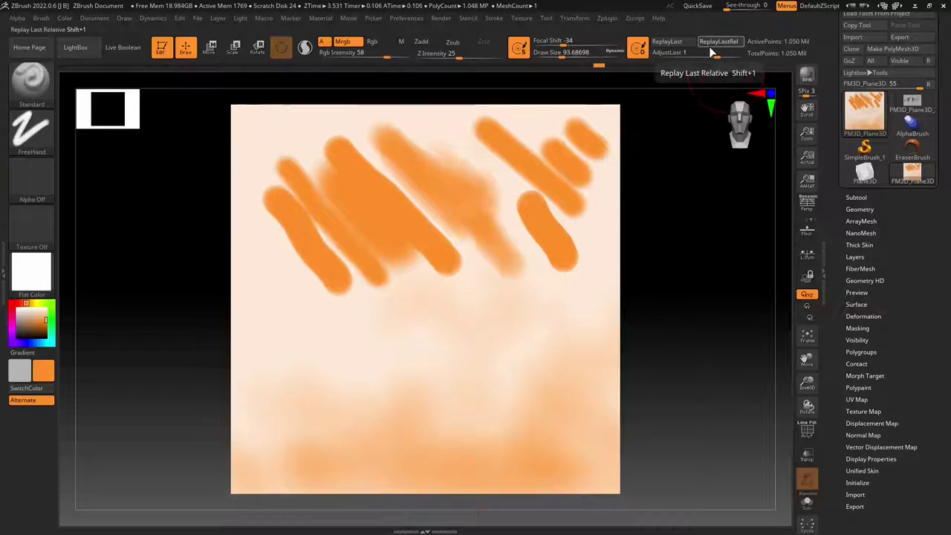
pyautogui.click(715, 46)
pyautogui.click(715, 46)
pyautogui.click(716, 46)
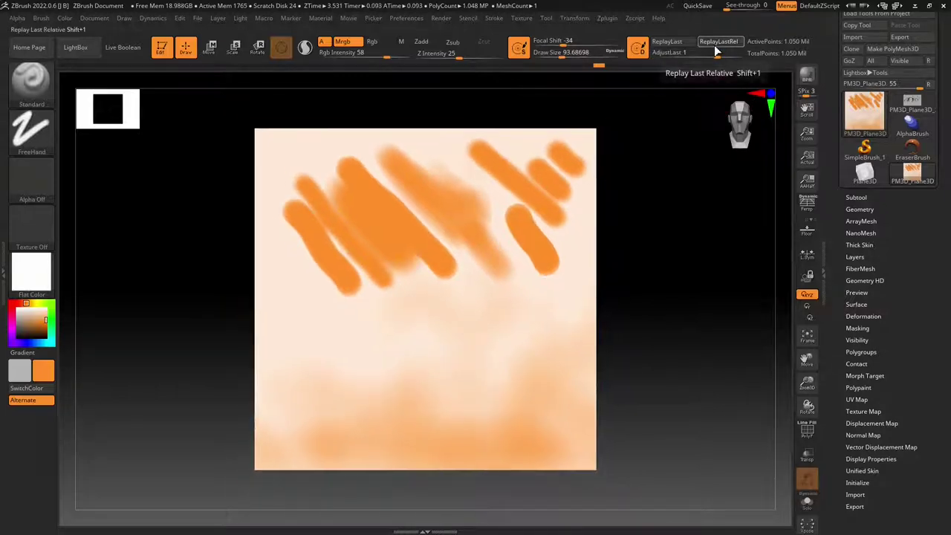
pyautogui.click(716, 46)
pyautogui.click(715, 50)
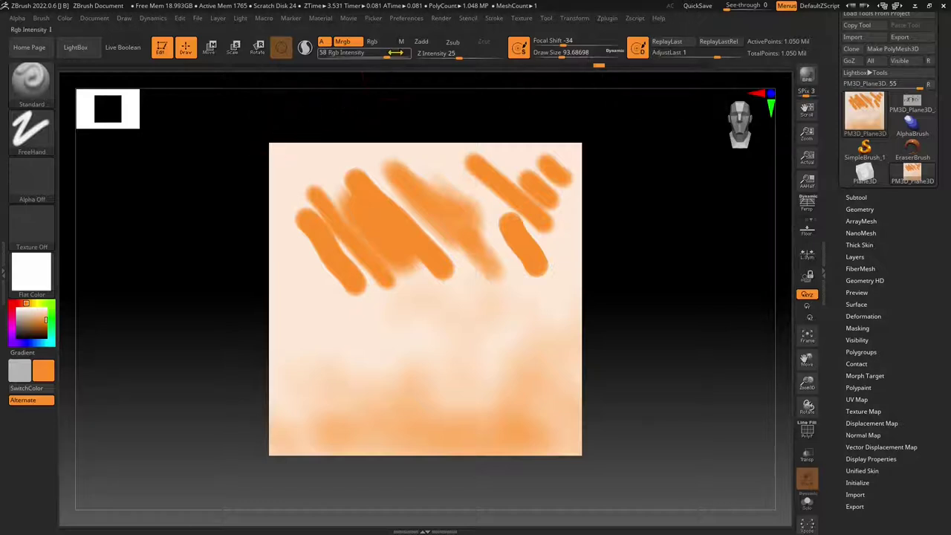
# Enable Zadd, set RGB intensity to 52 and type 51 for Z intensity.
pyautogui.click(420, 42)
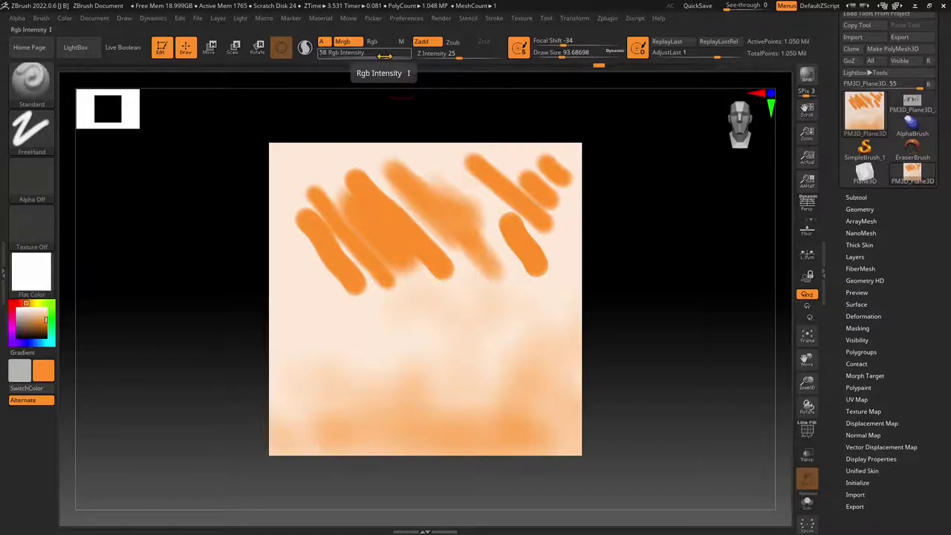
pyautogui.moveTo(355, 58); pyautogui.dragTo(394, 58)
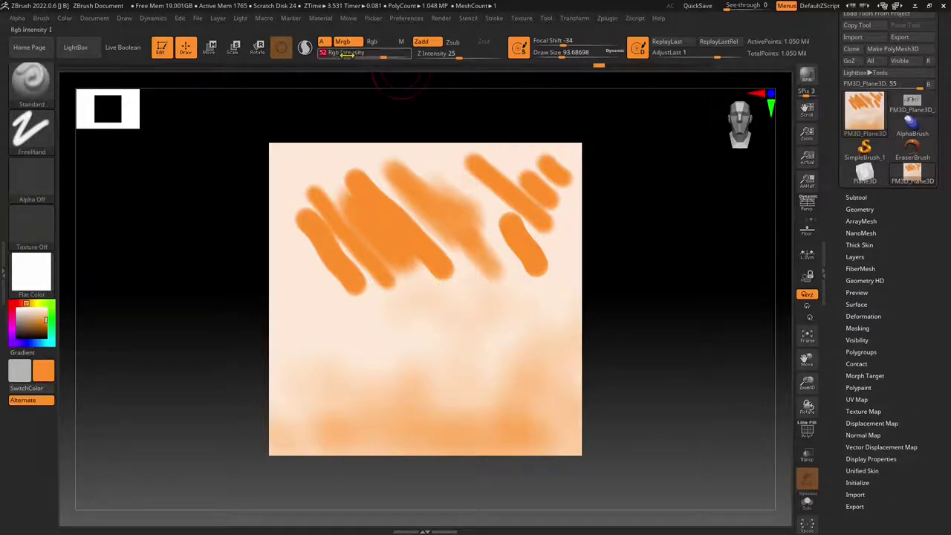
pyautogui.moveTo(462, 55); pyautogui.dragTo(480, 59)
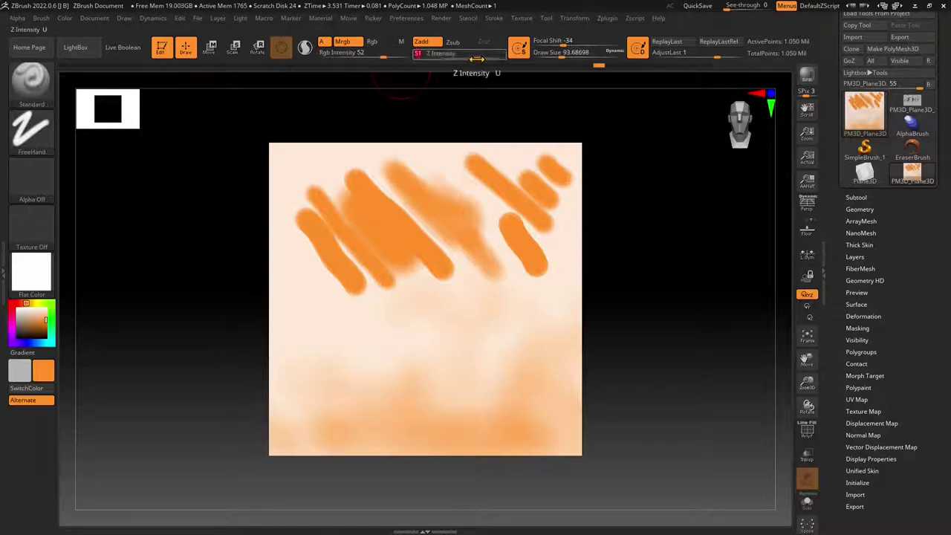
pyautogui.click(437, 54)
pyautogui.write('51')
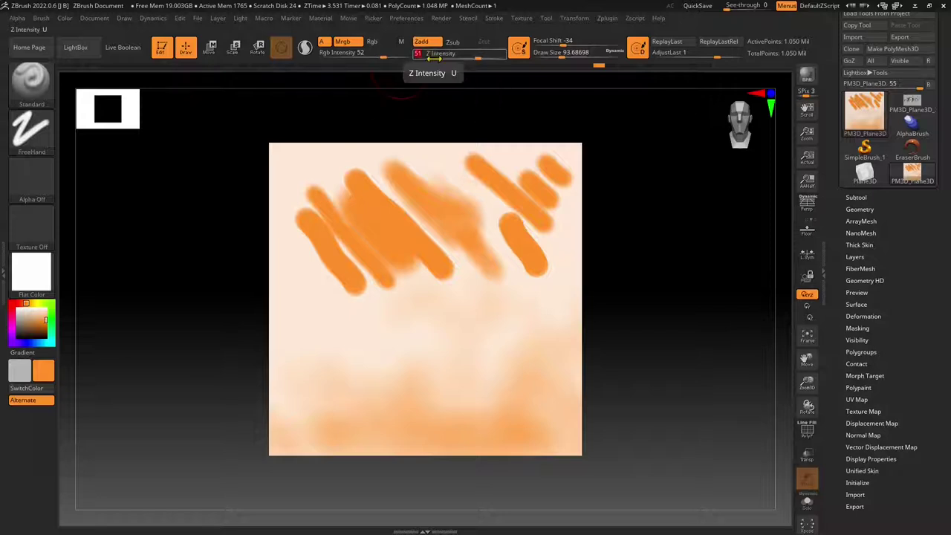
pyautogui.press('Return')
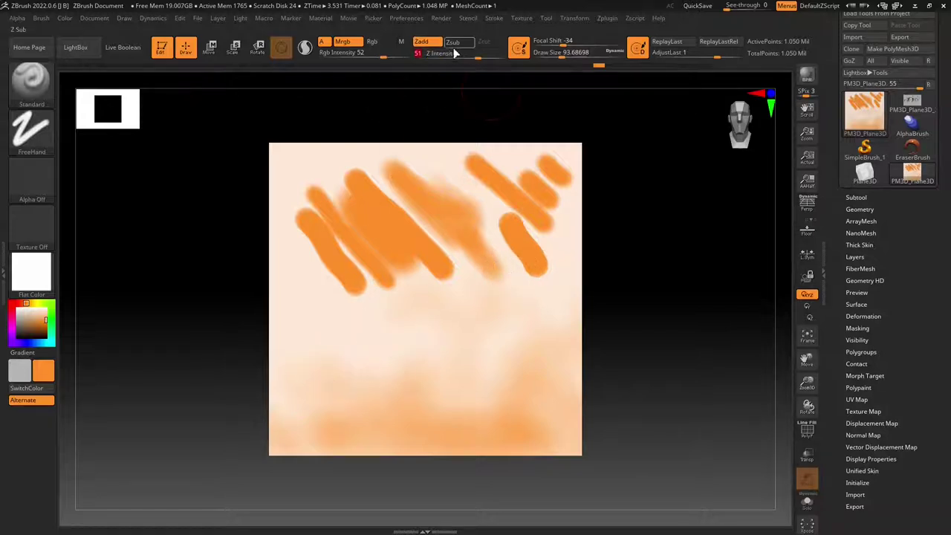
# Paint a soft stroke, raise Z intensity to 99, then paint raised orange strokes across the lower middle.
pyautogui.moveTo(346, 364)
pyautogui.mouseDown()
pyautogui.moveTo(403, 333)
pyautogui.moveTo(473, 319)
pyautogui.moveTo(483, 289)
pyautogui.mouseUp()
pyautogui.click(472, 58)
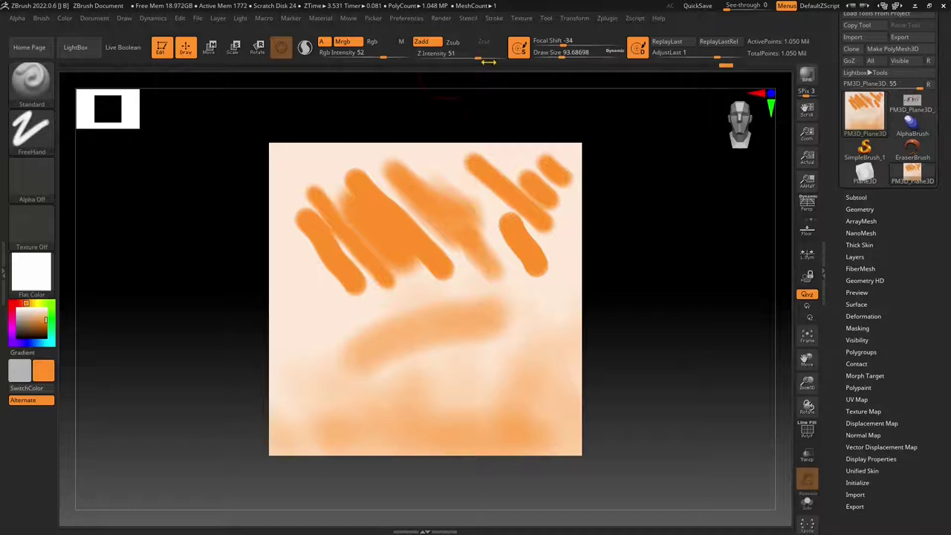
pyautogui.moveTo(488, 62); pyautogui.dragTo(505, 62)
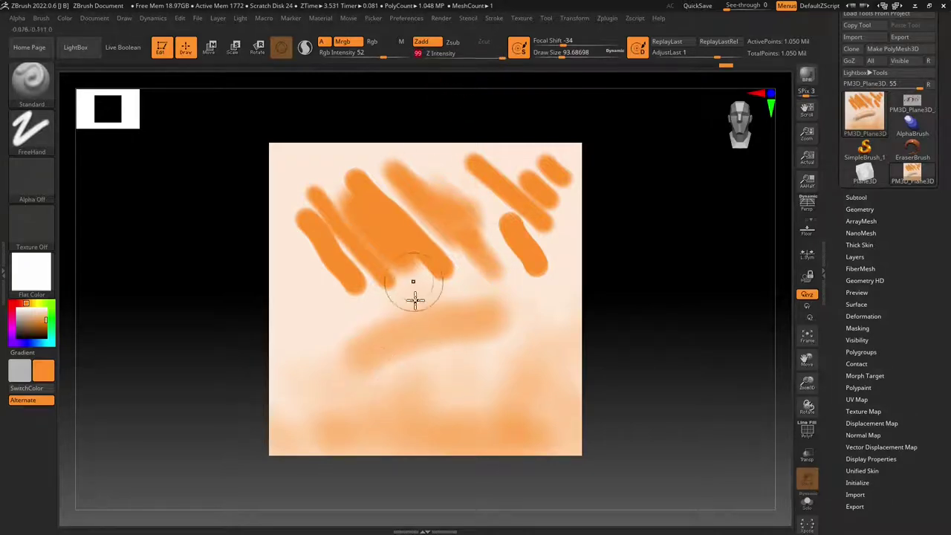
pyautogui.moveTo(365, 359)
pyautogui.mouseDown()
pyautogui.moveTo(446, 321)
pyautogui.moveTo(450, 330)
pyautogui.mouseUp()
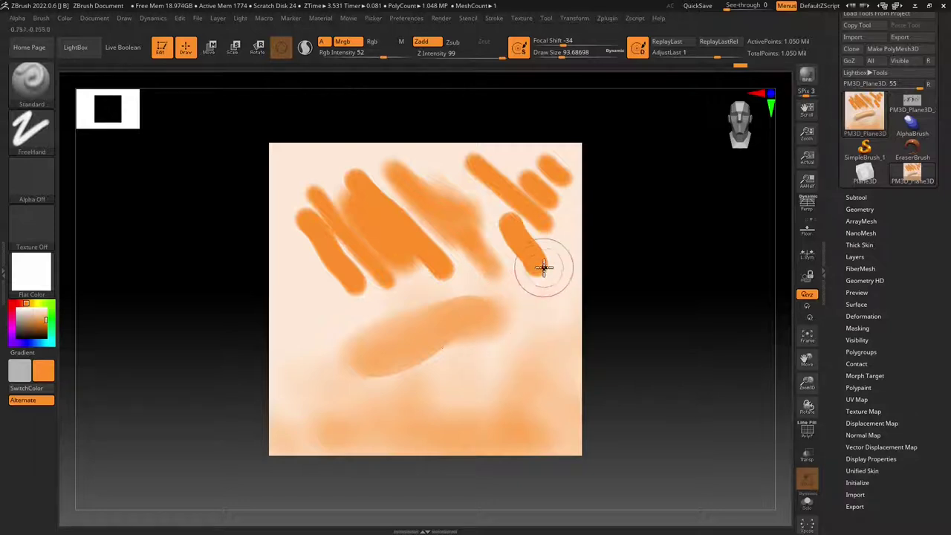
pyautogui.moveTo(543, 267); pyautogui.dragTo(539, 270)
pyautogui.moveTo(816, 407)
pyautogui.mouseDown()
pyautogui.moveTo(794, 413)
pyautogui.moveTo(815, 407)
pyautogui.mouseUp()
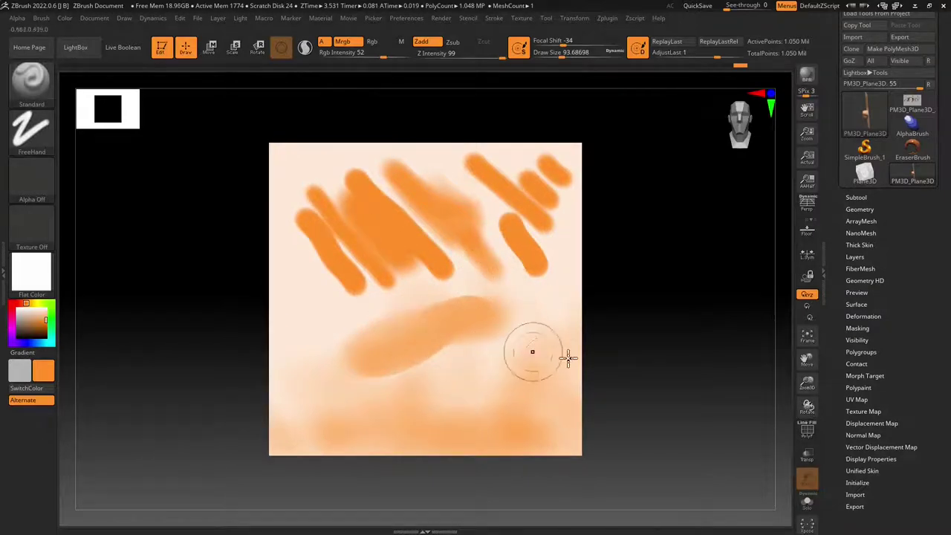
# Render the plane in MatCap Red Wax after briefly trying MatCap Gray.
pyautogui.click(40, 277)
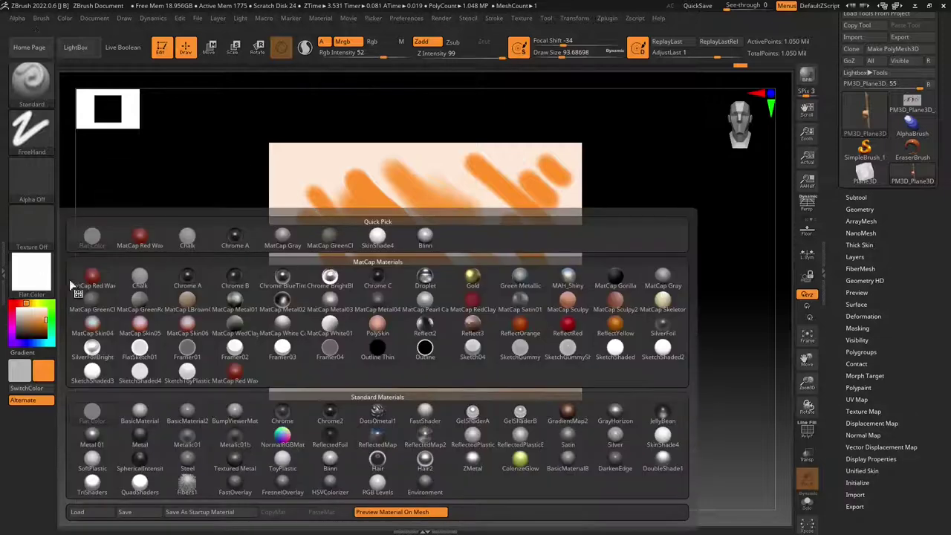
pyautogui.click(283, 239)
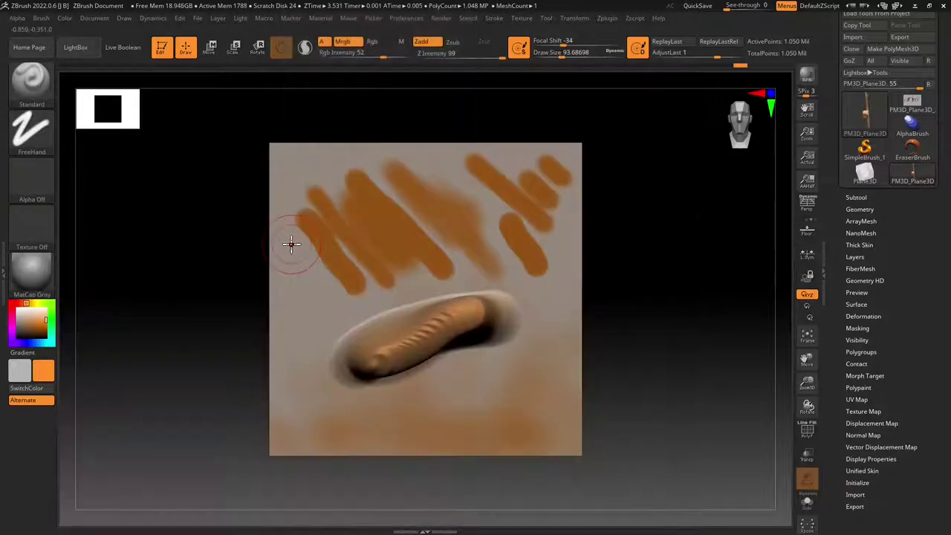
pyautogui.click(49, 272)
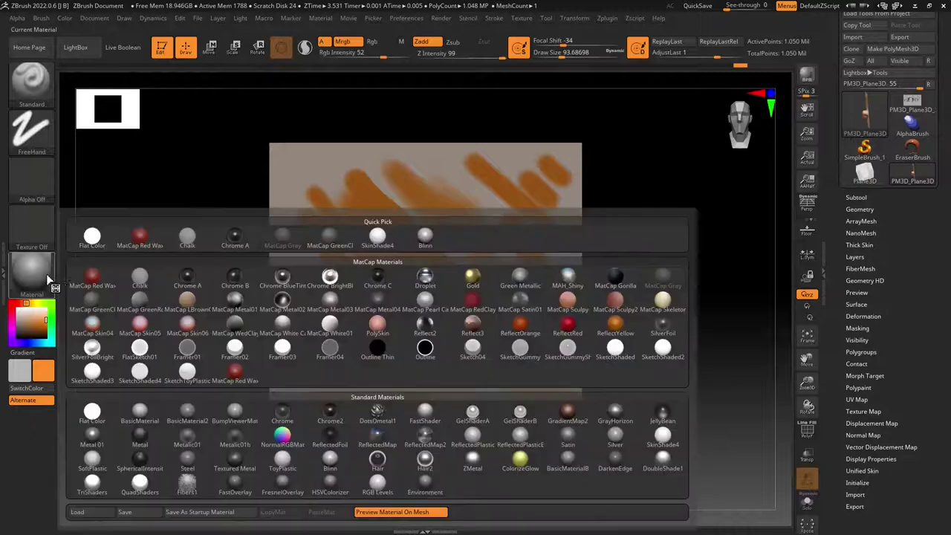
pyautogui.click(147, 244)
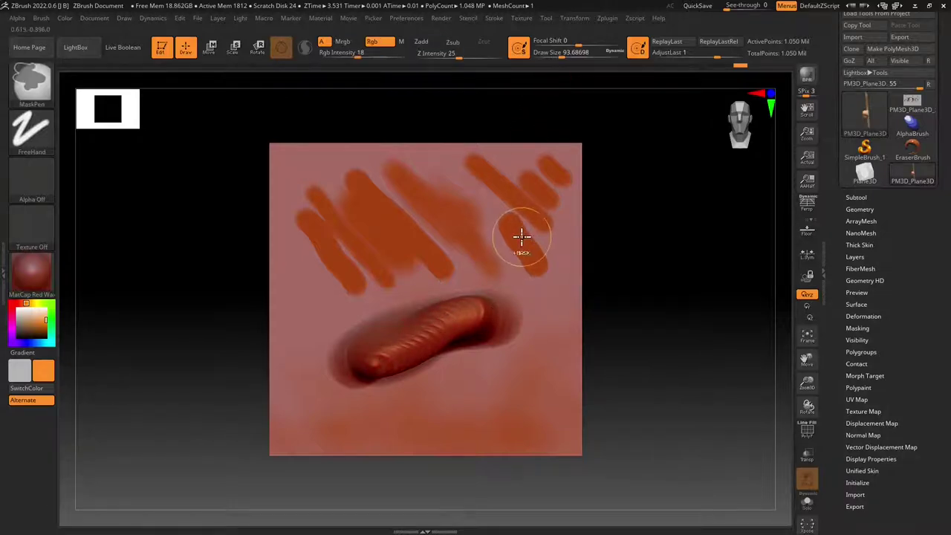
# Smooth away the sculpted bump, then set Z intensity 25 and draw size about 100.81.
pyautogui.moveTo(520, 235)
pyautogui.keyDown('shift'); pyautogui.mouseDown()
pyautogui.moveTo(489, 347)
pyautogui.moveTo(495, 372)
pyautogui.mouseUp(); pyautogui.keyUp('shift')
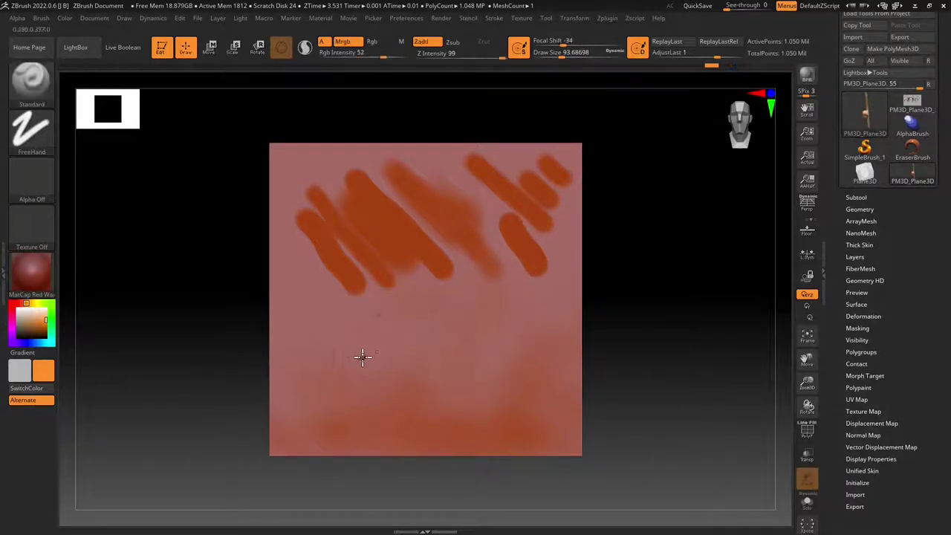
pyautogui.moveTo(361, 357)
pyautogui.mouseDown()
pyautogui.moveTo(386, 339)
pyautogui.moveTo(484, 319)
pyautogui.mouseUp()
pyautogui.hotkey('ctrl', 'z')
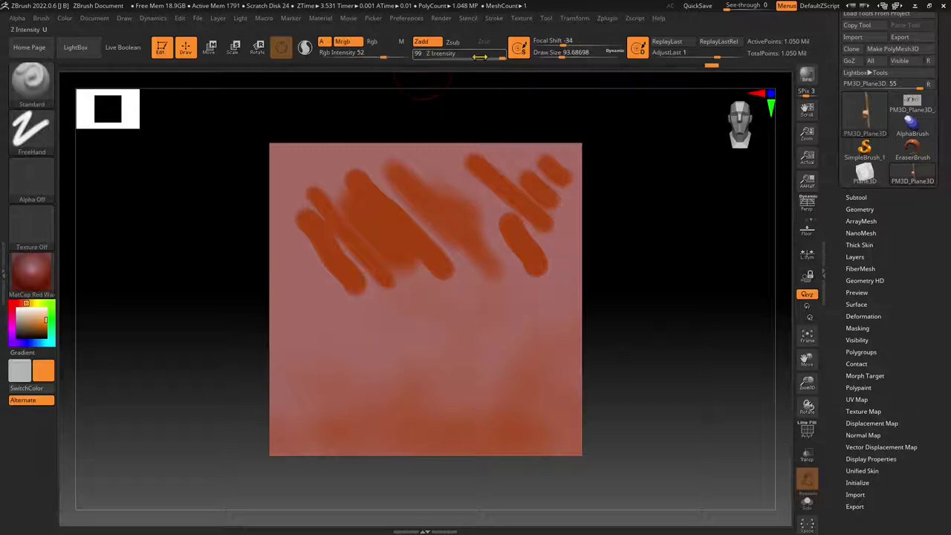
pyautogui.click(480, 56)
pyautogui.write('54')
pyautogui.press('Return')
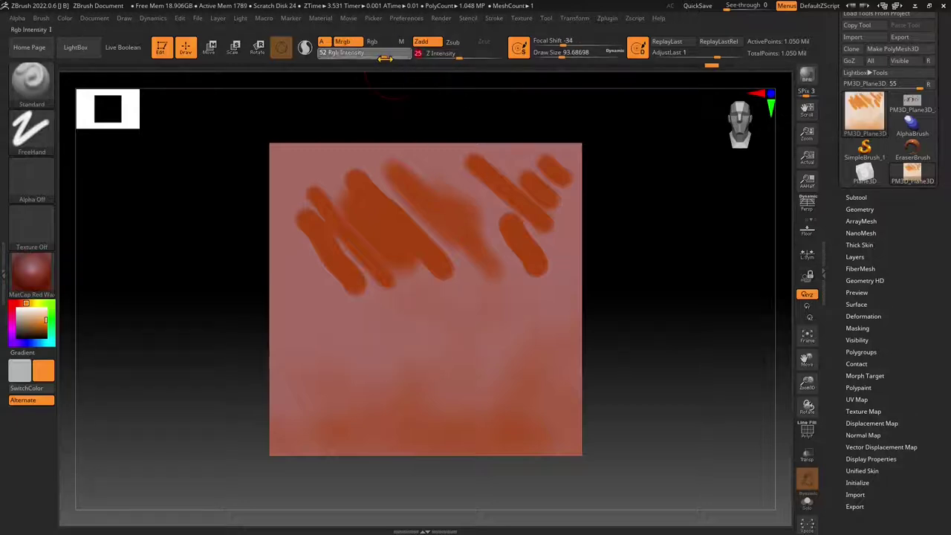
pyautogui.moveTo(562, 54); pyautogui.dragTo(564, 54)
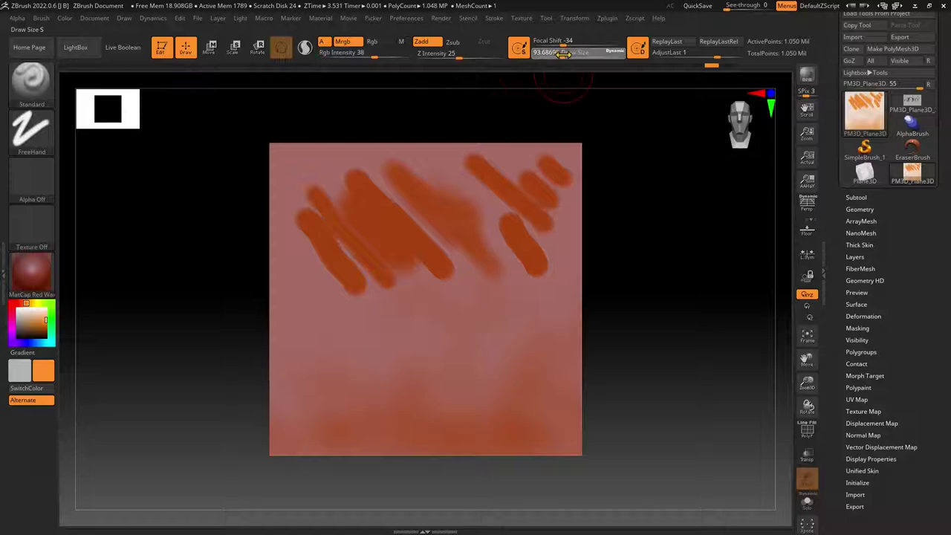
pyautogui.click(48, 140)
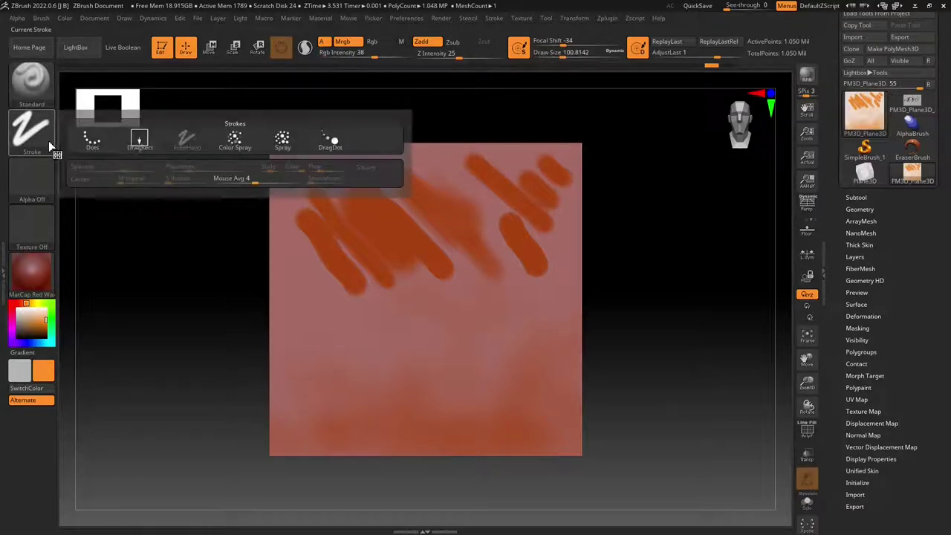
# With the Dots stroke, paint a red stroke across the middle and deepen it with ReplayLast.
pyautogui.click(109, 143)
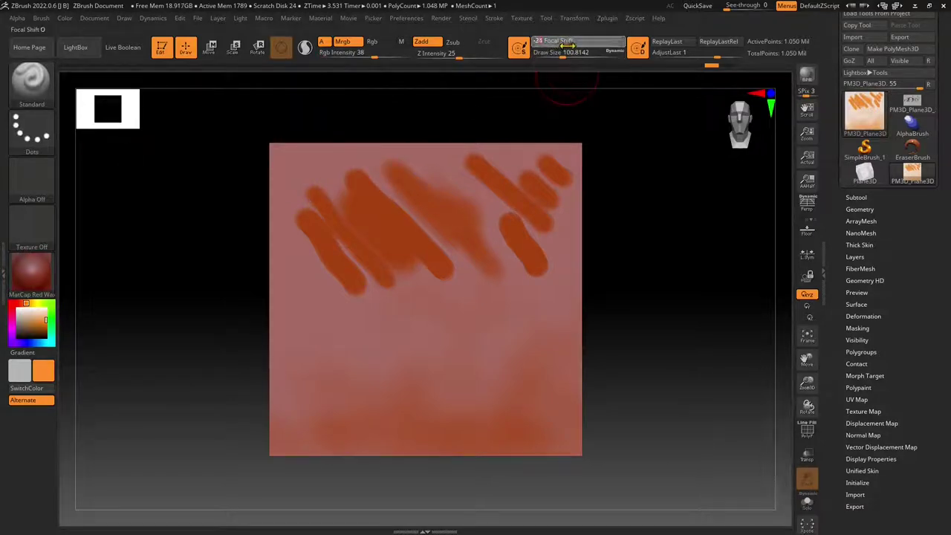
pyautogui.moveTo(350, 344); pyautogui.dragTo(497, 319)
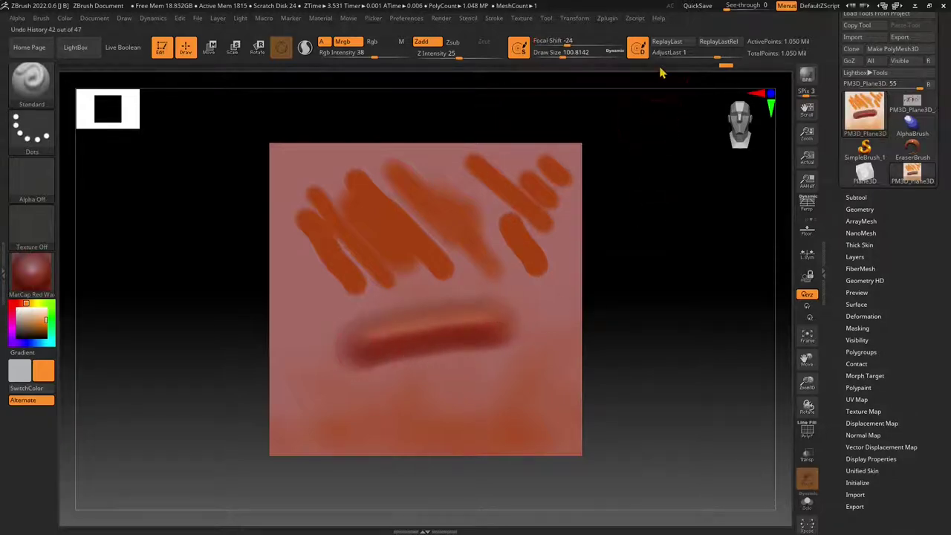
pyautogui.moveTo(715, 56)
pyautogui.mouseDown()
pyautogui.moveTo(699, 56)
pyautogui.moveTo(739, 64)
pyautogui.moveTo(703, 72)
pyautogui.moveTo(727, 72)
pyautogui.mouseUp()
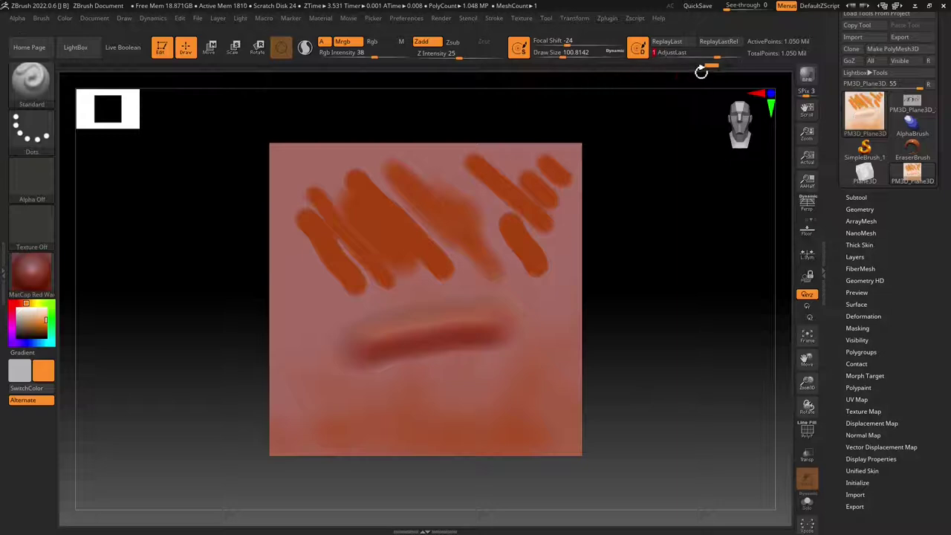
pyautogui.click(667, 42)
pyautogui.click(667, 42)
pyautogui.click(667, 42)
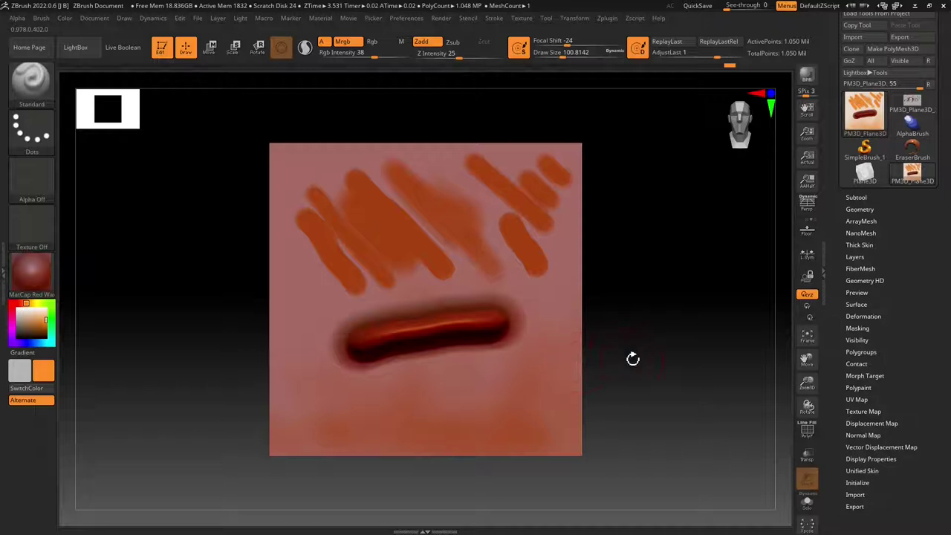
# Return the plane to a front view, undo the red sculpted stroke, and apply Flat Color.
pyautogui.moveTo(649, 356)
pyautogui.keyDown('ctrl'); pyautogui.mouseDown(button='right')
pyautogui.moveTo(626, 341)
pyautogui.moveTo(586, 355)
pyautogui.moveTo(420, 341)
pyautogui.moveTo(454, 327)
pyautogui.mouseUp(button='right'); pyautogui.keyUp('ctrl')
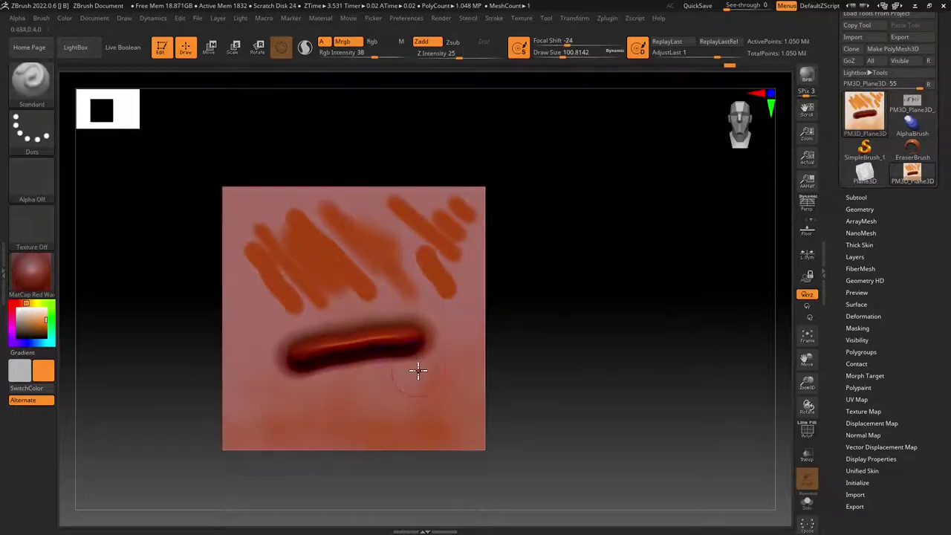
pyautogui.moveTo(418, 372)
pyautogui.keyDown('alt'); pyautogui.mouseDown(button='right')
pyautogui.moveTo(510, 352)
pyautogui.moveTo(505, 360)
pyautogui.moveTo(557, 388)
pyautogui.moveTo(556, 308)
pyautogui.mouseUp(button='right'); pyautogui.keyUp('alt')
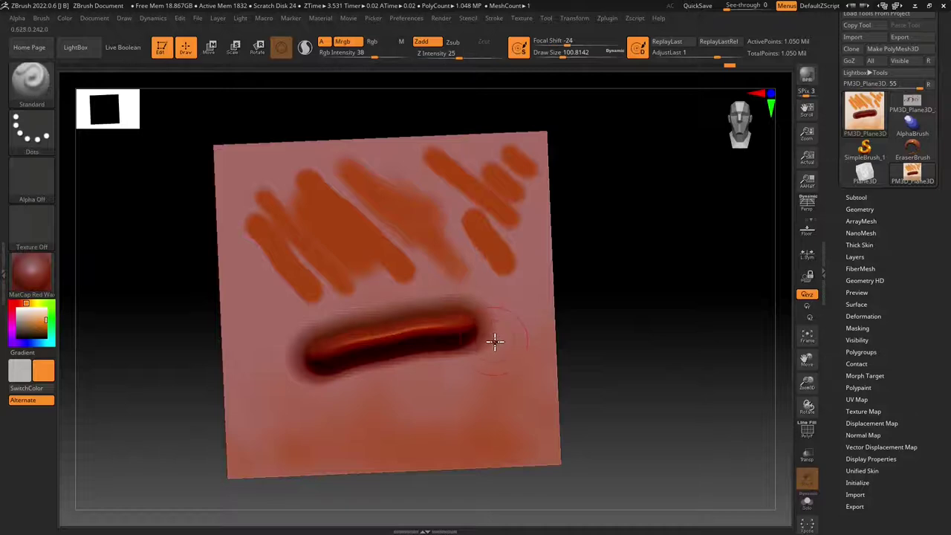
pyautogui.moveTo(492, 335)
pyautogui.keyDown('shift'); pyautogui.mouseDown(button='right')
pyautogui.moveTo(495, 352)
pyautogui.moveTo(503, 346)
pyautogui.mouseUp(button='right'); pyautogui.keyUp('shift')
pyautogui.press('ctrl')
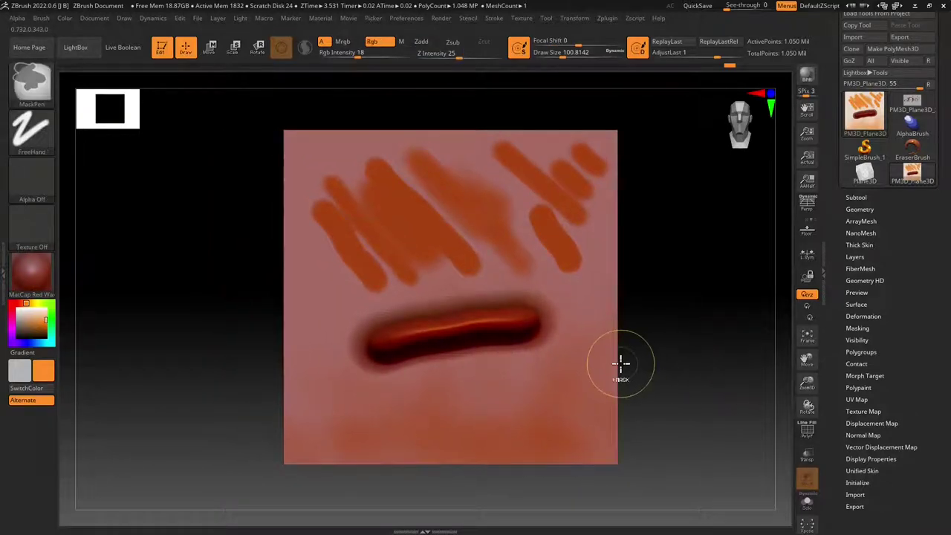
pyautogui.hotkey('ctrl', 'z')
pyautogui.hotkey('ctrl', 'z')
pyautogui.hotkey('ctrl', 'z')
pyautogui.hotkey('ctrl', 'z')
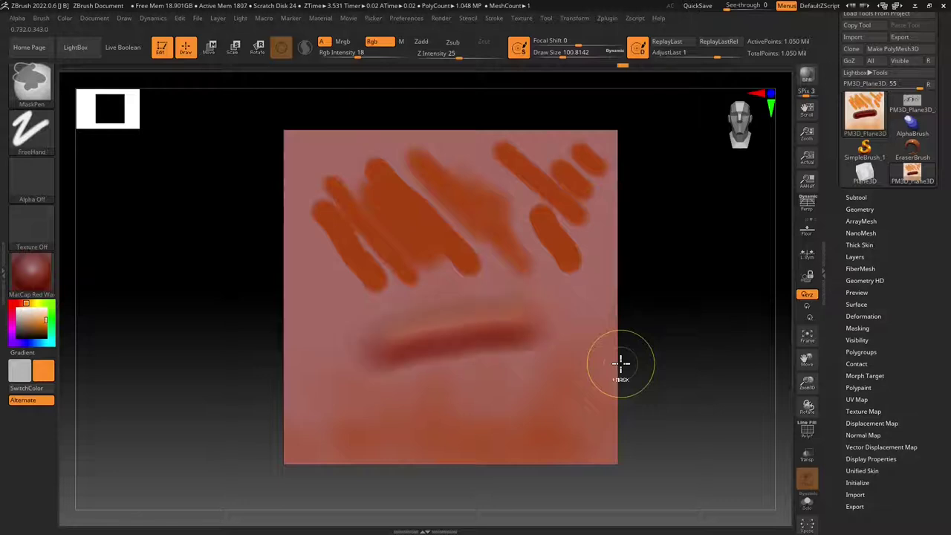
pyautogui.click(43, 259)
pyautogui.click(98, 244)
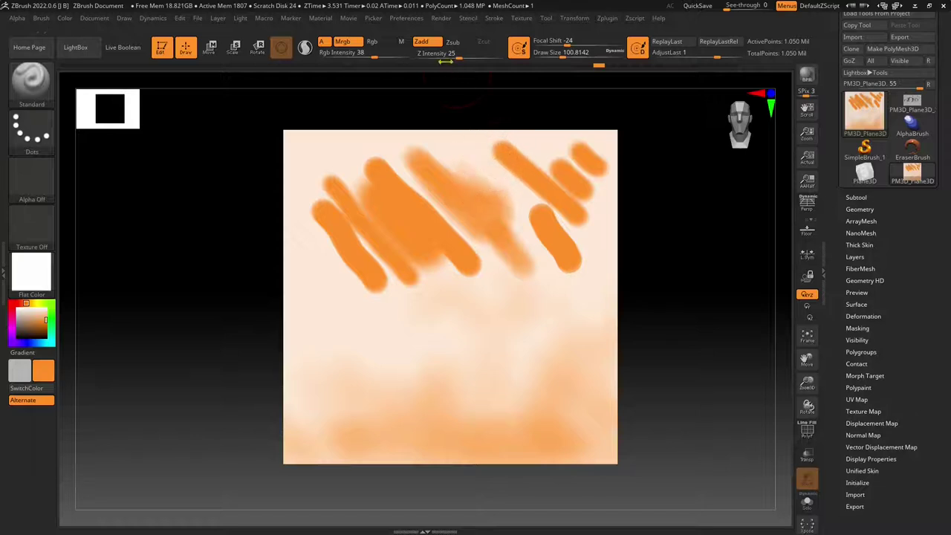
# Turn off Zadd and paint several orange strokes with Alpha 15 at RGB intensity 76.
pyautogui.click(421, 43)
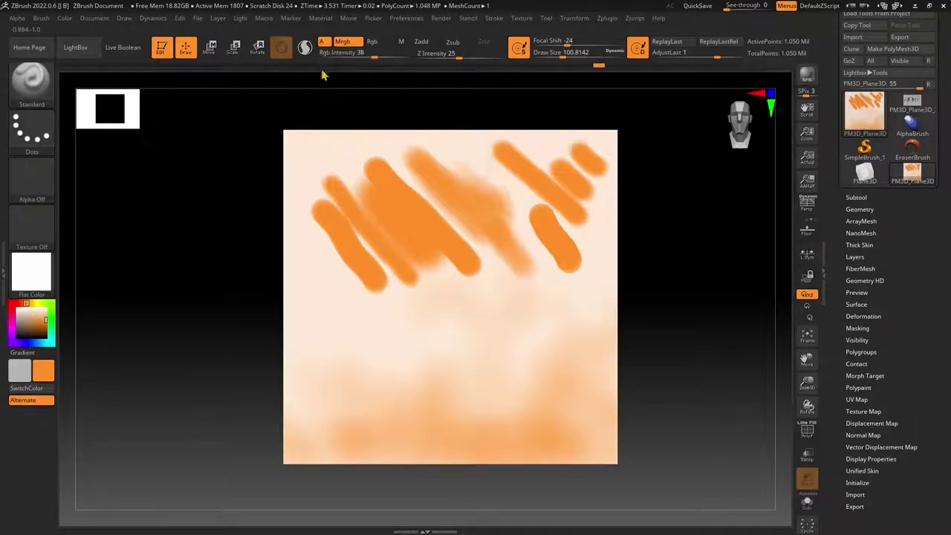
pyautogui.click(35, 178)
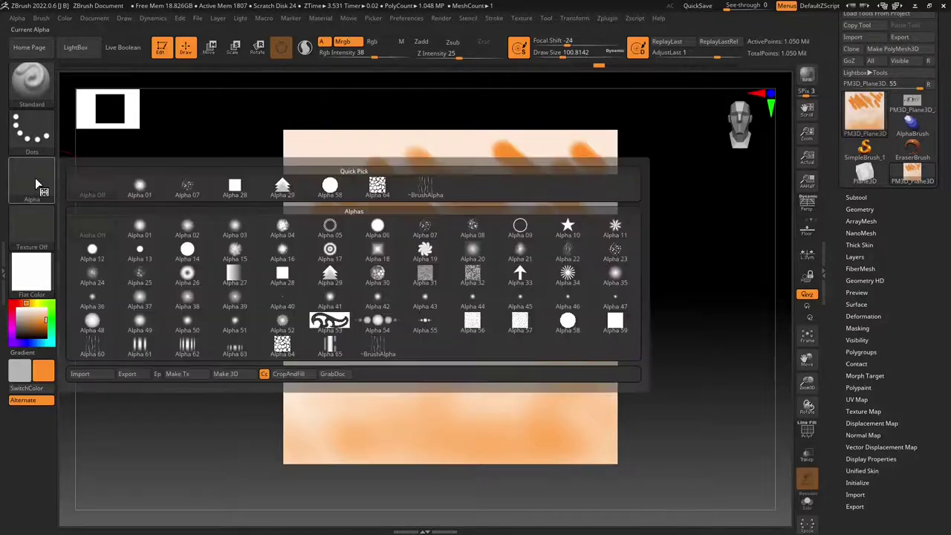
pyautogui.click(240, 254)
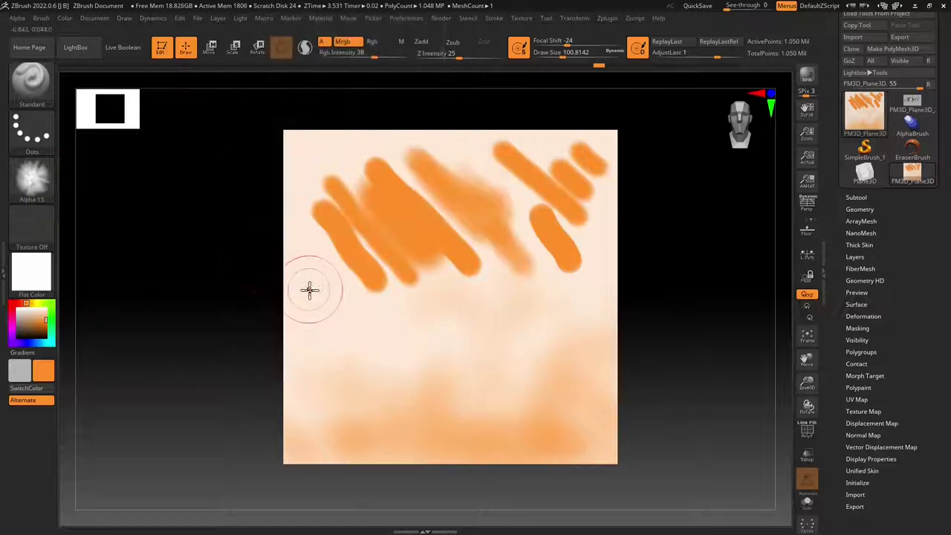
pyautogui.moveTo(401, 353); pyautogui.dragTo(502, 307)
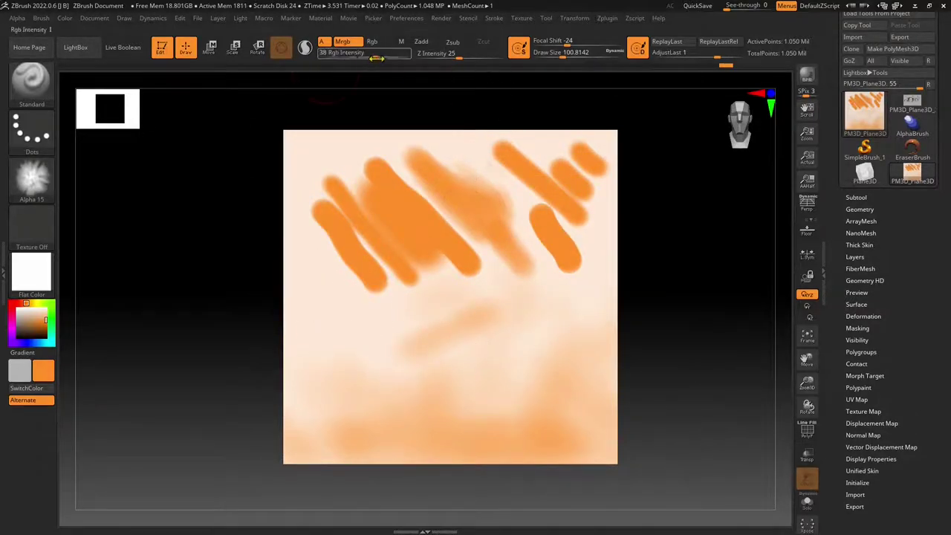
pyautogui.moveTo(378, 58); pyautogui.dragTo(396, 58)
pyautogui.moveTo(355, 348); pyautogui.dragTo(322, 263)
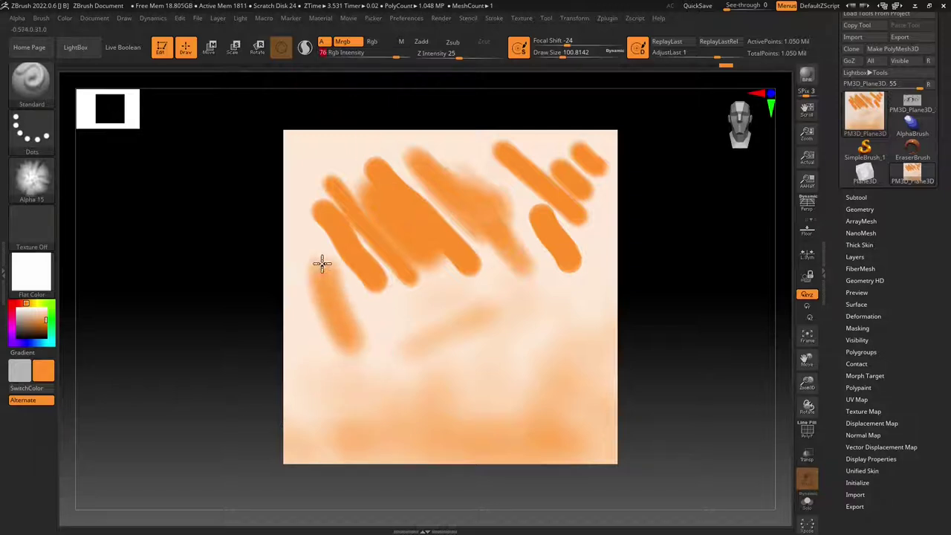
pyautogui.moveTo(376, 352); pyautogui.dragTo(462, 315)
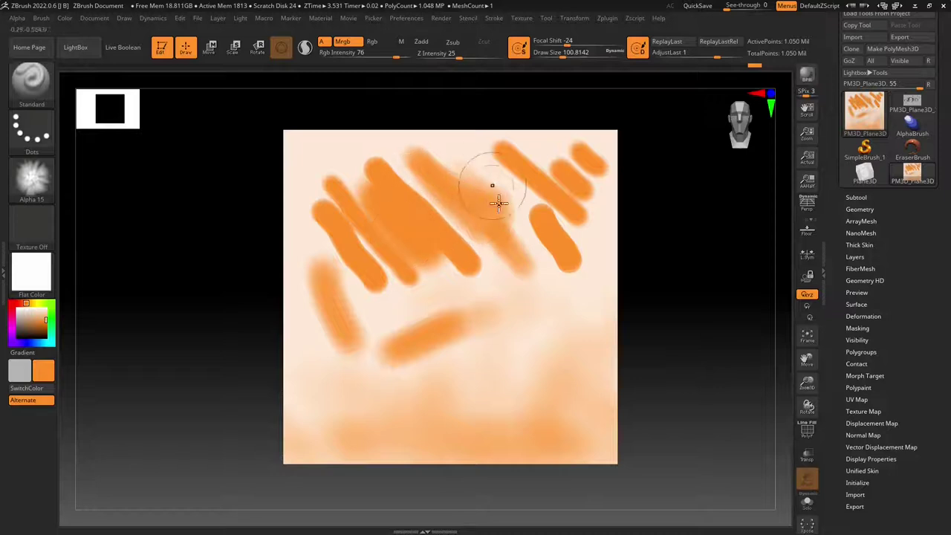
pyautogui.moveTo(498, 202)
pyautogui.mouseDown()
pyautogui.moveTo(437, 227)
pyautogui.moveTo(467, 160)
pyautogui.mouseUp()
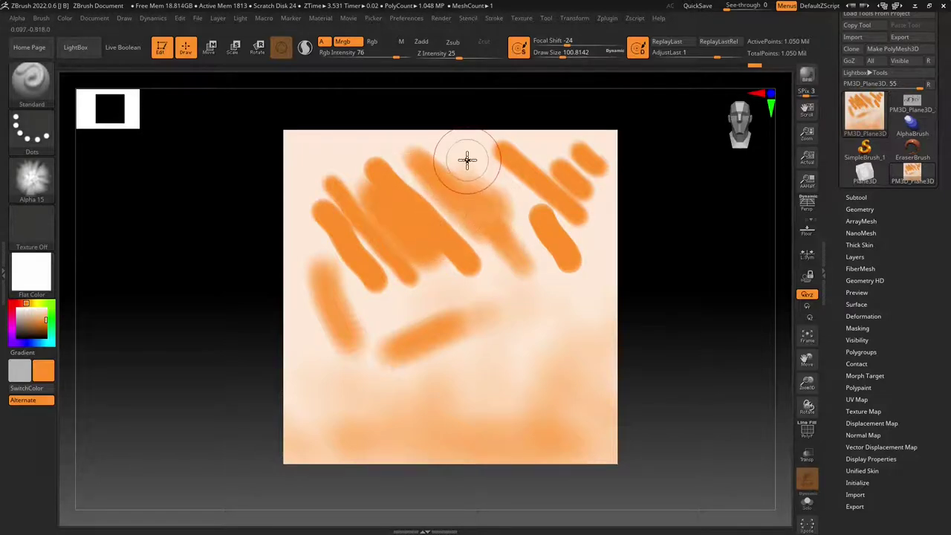
# Stamp a rotated square with Alpha 28, a curved stroke with Alpha 19, and a broad mark with Alpha 57.
pyautogui.click(31, 182)
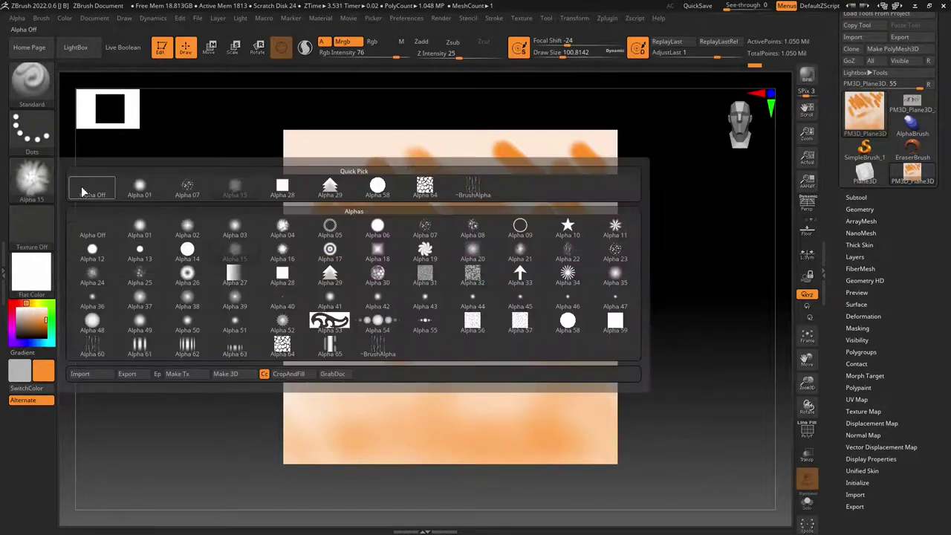
pyautogui.click(283, 274)
pyautogui.moveTo(526, 340)
pyautogui.mouseDown()
pyautogui.moveTo(434, 354)
pyautogui.moveTo(490, 364)
pyautogui.mouseUp()
pyautogui.click(41, 186)
pyautogui.click(430, 257)
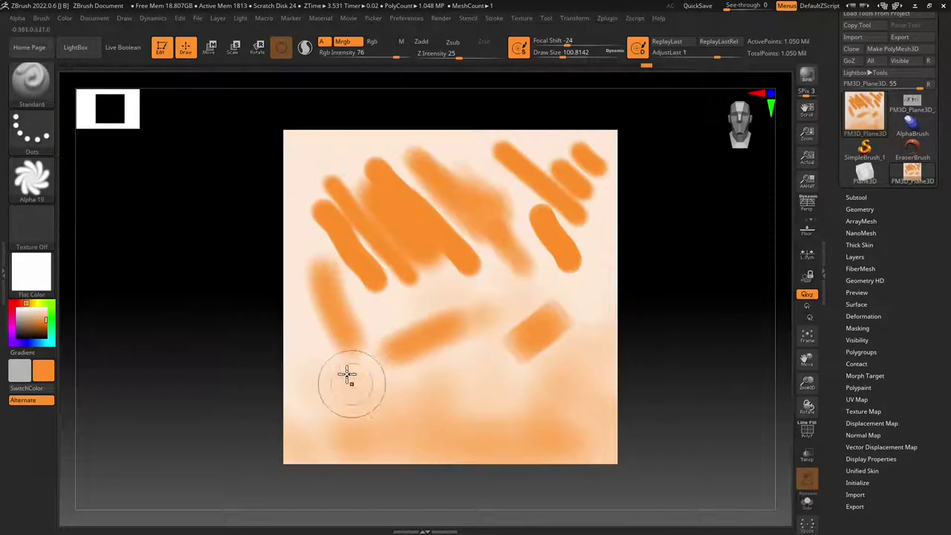
pyautogui.moveTo(344, 378)
pyautogui.mouseDown()
pyautogui.moveTo(366, 395)
pyautogui.moveTo(457, 403)
pyautogui.mouseUp()
pyautogui.click(31, 182)
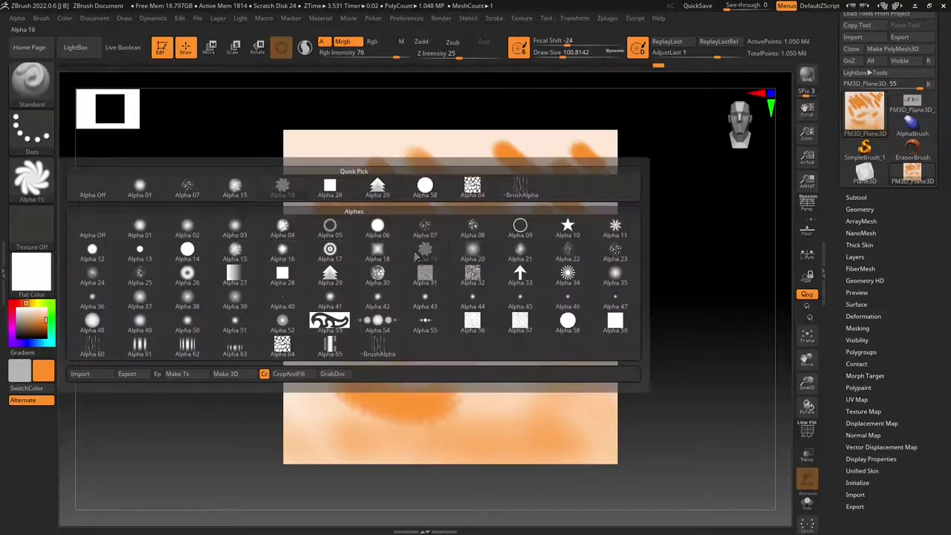
pyautogui.click(567, 319)
pyautogui.moveTo(535, 365)
pyautogui.mouseDown()
pyautogui.moveTo(547, 369)
pyautogui.moveTo(527, 318)
pyautogui.mouseUp()
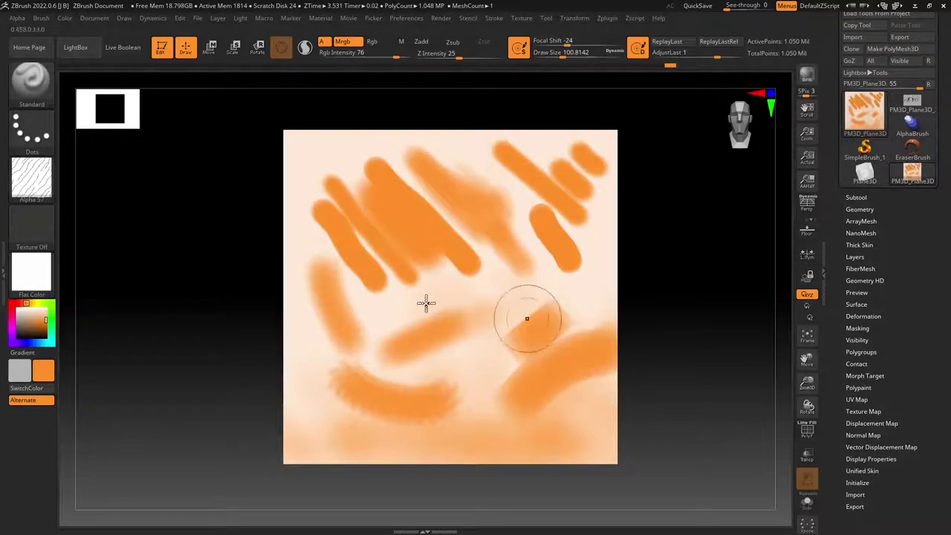
# Paint two dotted strokes with Alpha 25, then soft strokes with the alpha no longer shaping colour.
pyautogui.click(32, 180)
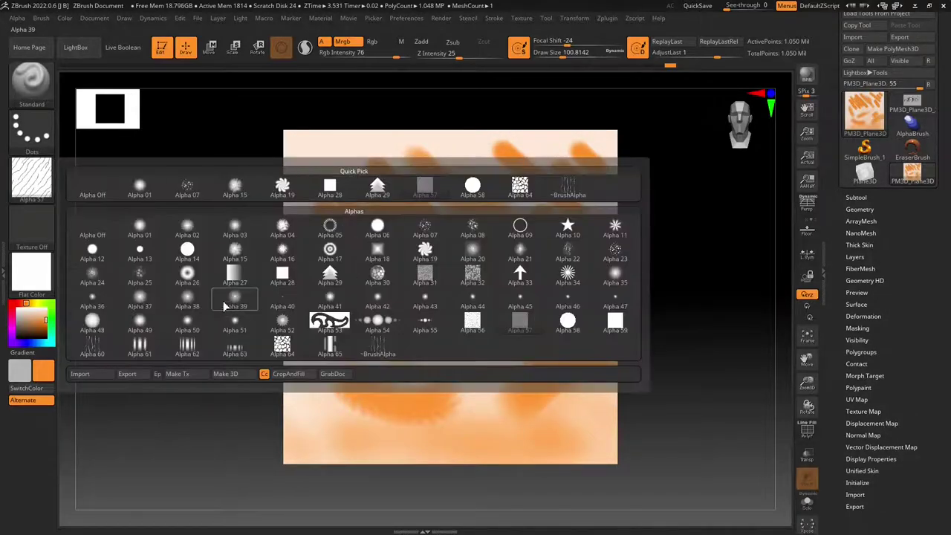
pyautogui.click(140, 273)
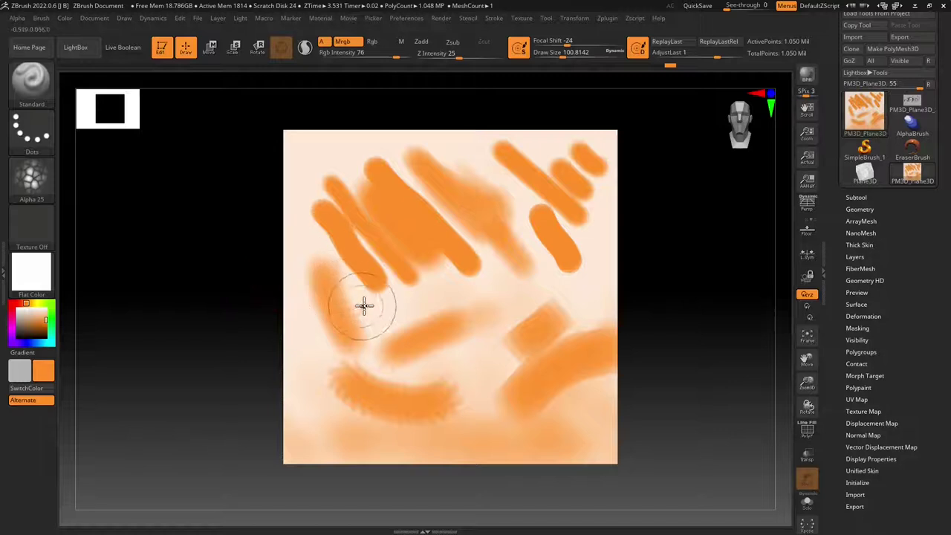
pyautogui.moveTo(365, 304); pyautogui.dragTo(453, 288)
pyautogui.moveTo(349, 312); pyautogui.dragTo(481, 282)
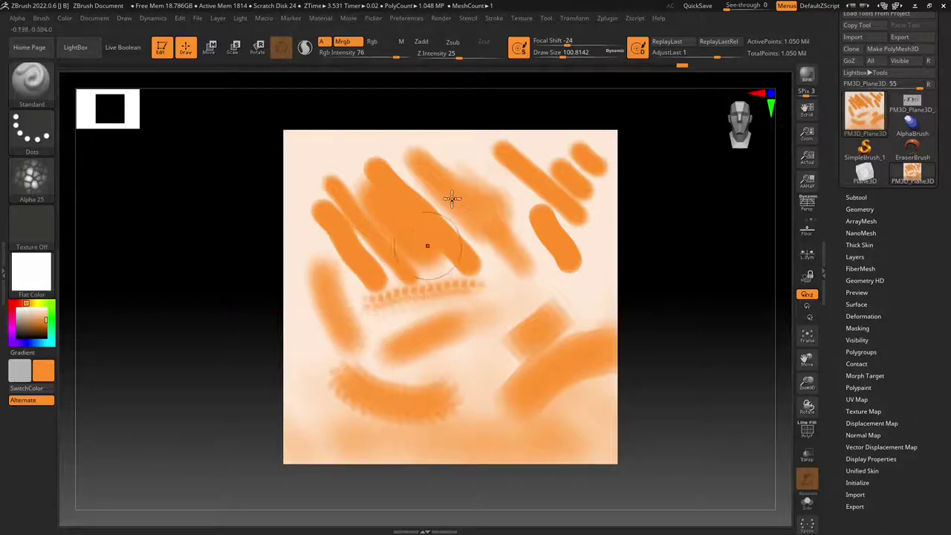
pyautogui.click(324, 45)
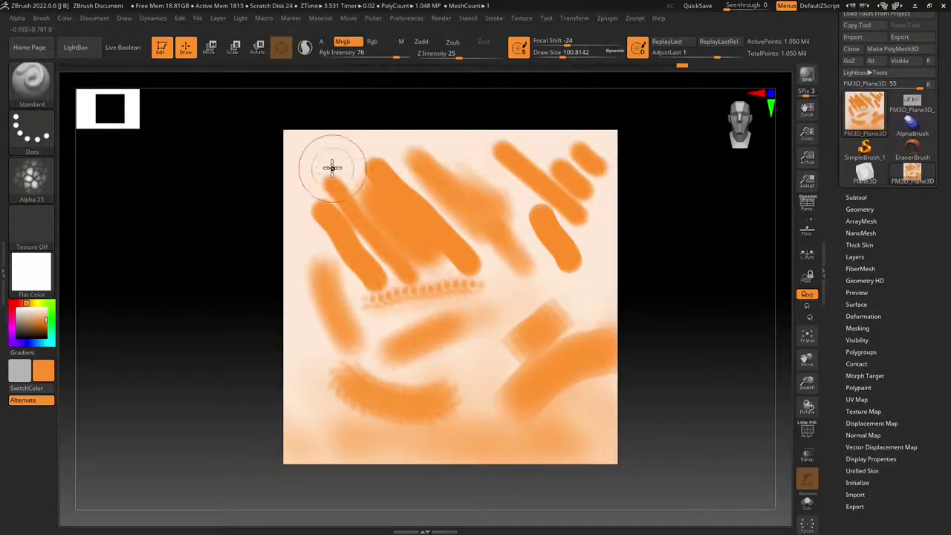
pyautogui.moveTo(329, 166)
pyautogui.mouseDown()
pyautogui.moveTo(443, 156)
pyautogui.moveTo(526, 245)
pyautogui.moveTo(532, 299)
pyautogui.moveTo(577, 299)
pyautogui.moveTo(482, 305)
pyautogui.mouseUp()
pyautogui.moveTo(466, 232); pyautogui.dragTo(480, 378)
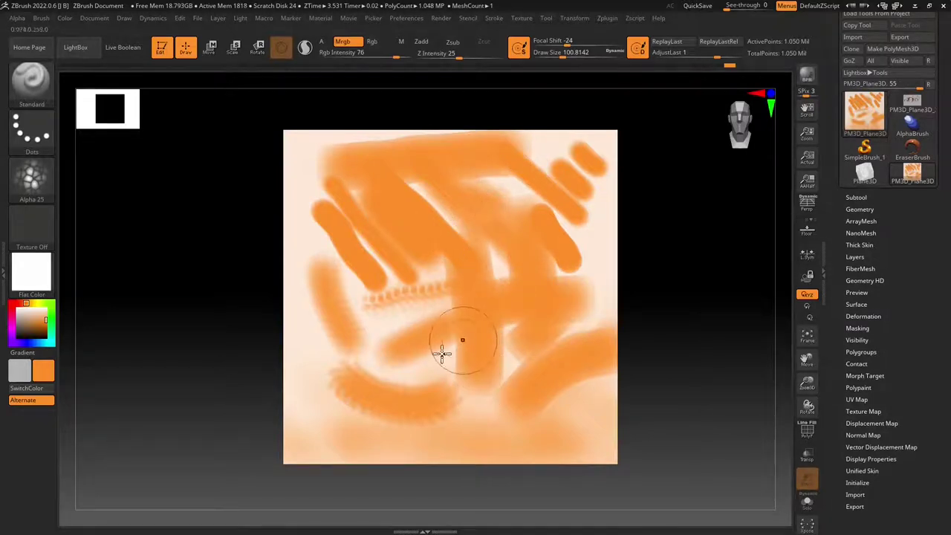
pyautogui.moveTo(363, 363); pyautogui.dragTo(434, 350)
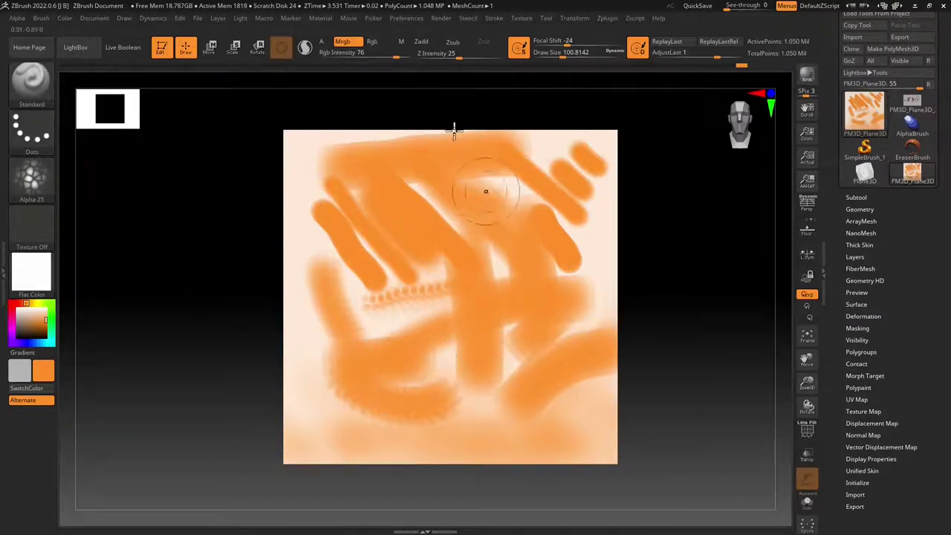
# Set the brush to Alpha Off and paint a soft stroke from lower right to upper left.
pyautogui.click(31, 175)
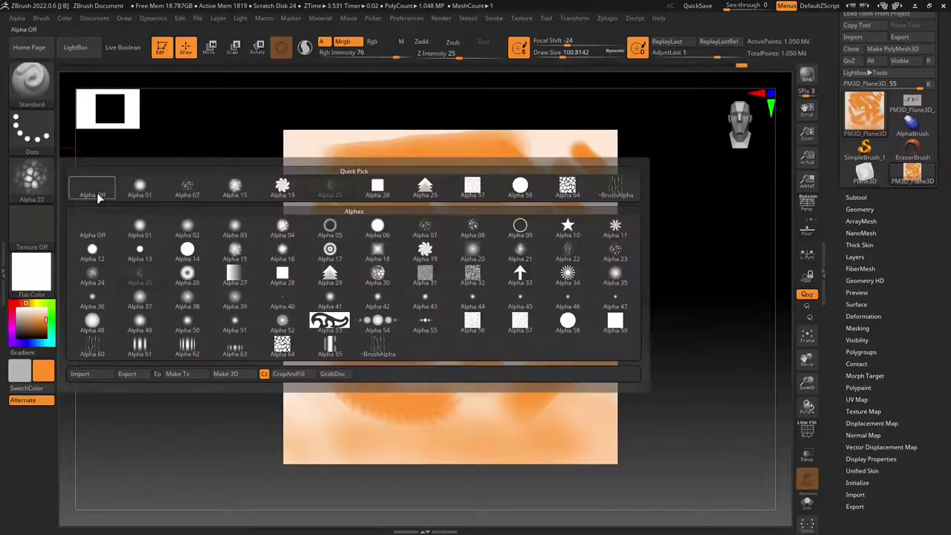
pyautogui.click(95, 195)
pyautogui.moveTo(466, 338)
pyautogui.mouseDown()
pyautogui.moveTo(384, 304)
pyautogui.moveTo(293, 183)
pyautogui.mouseUp()
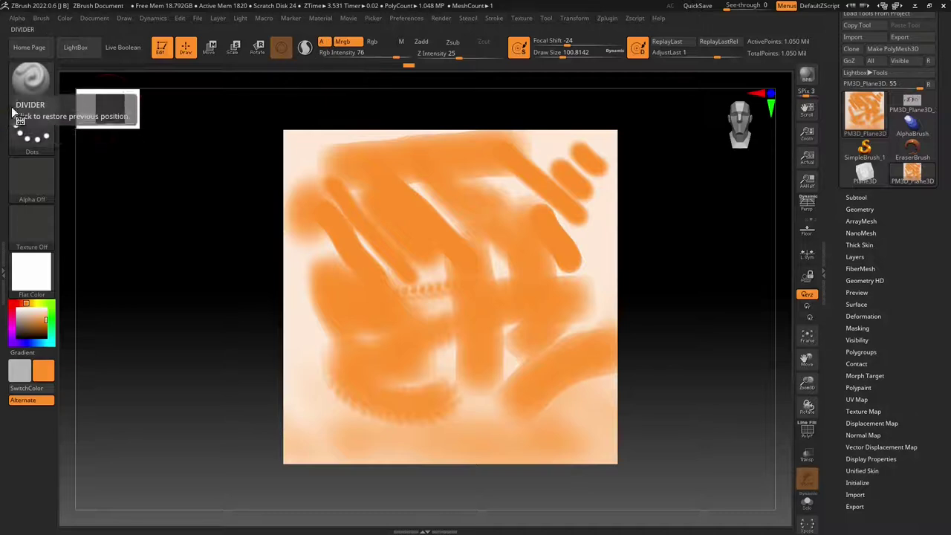
pyautogui.click(39, 180)
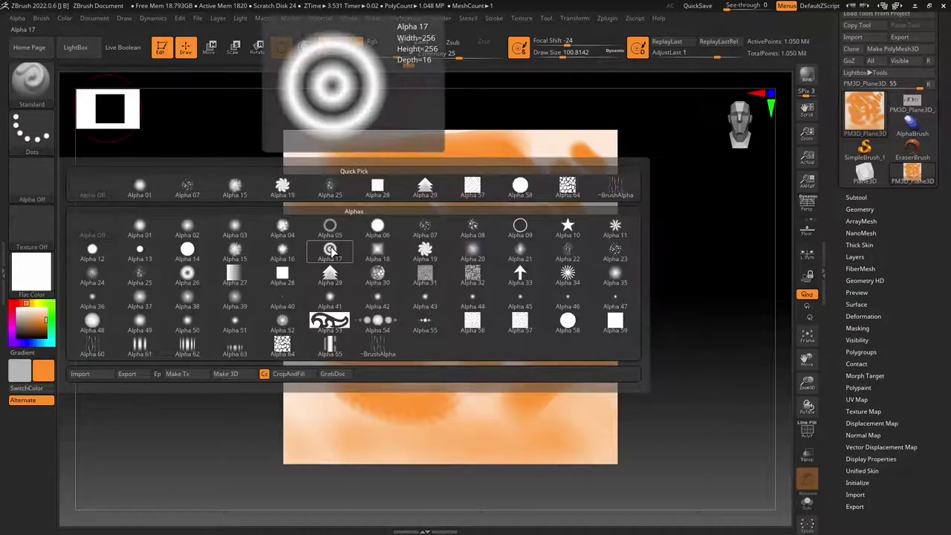
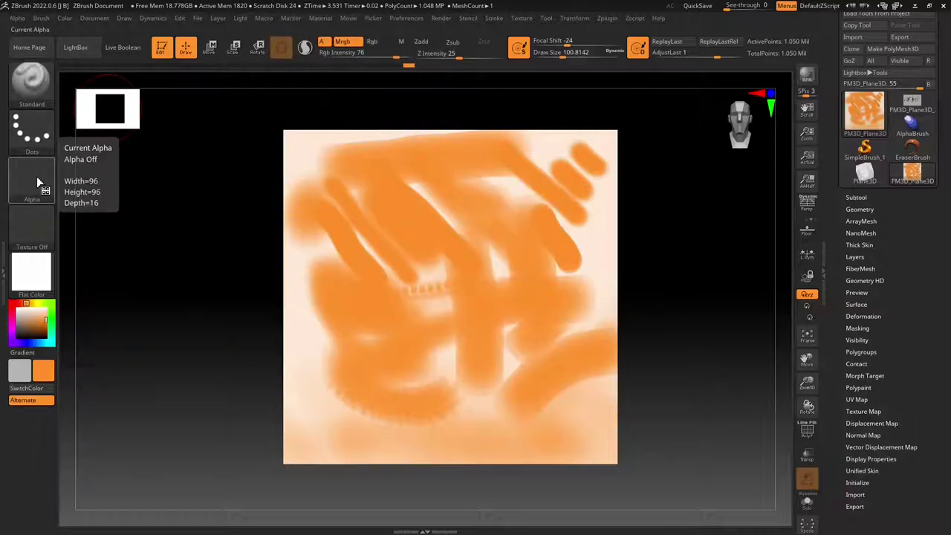
# Set white as the secondary colour, raise RGB Intensity to 100, and fill the plane solid white.
pyautogui.click(18, 383)
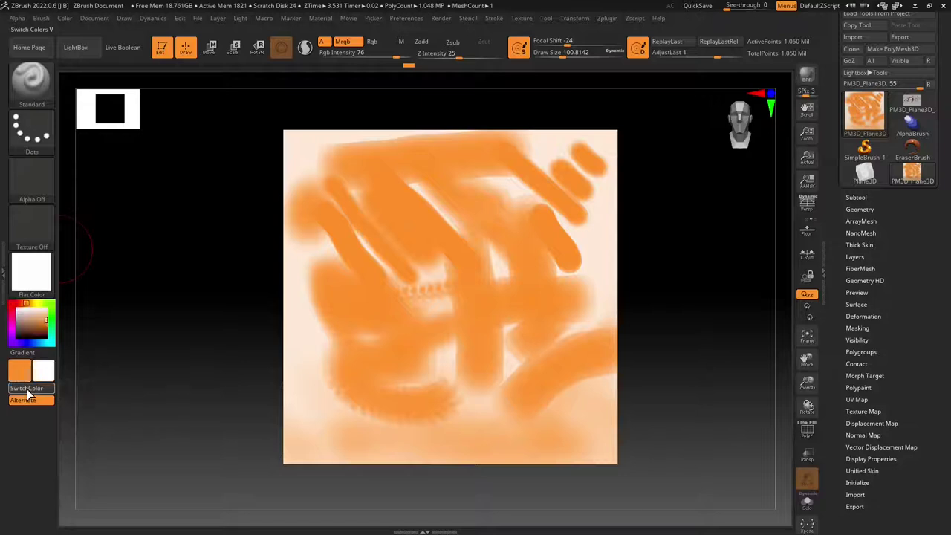
pyautogui.click(63, 20)
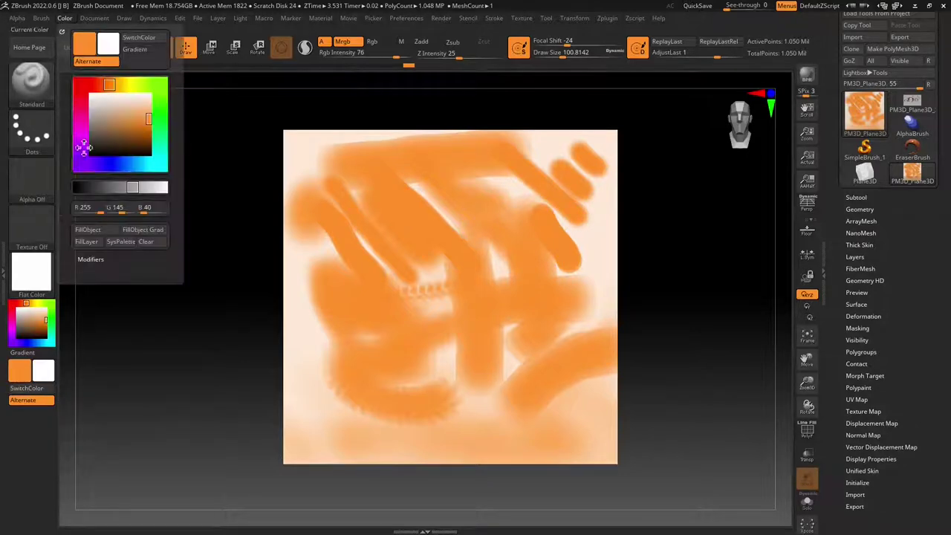
pyautogui.click(95, 233)
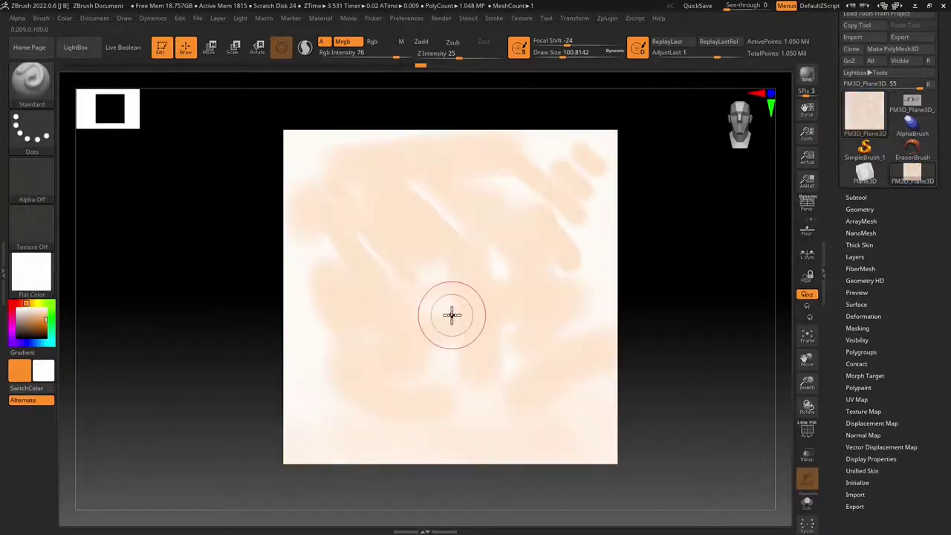
pyautogui.moveTo(385, 57); pyautogui.dragTo(414, 56)
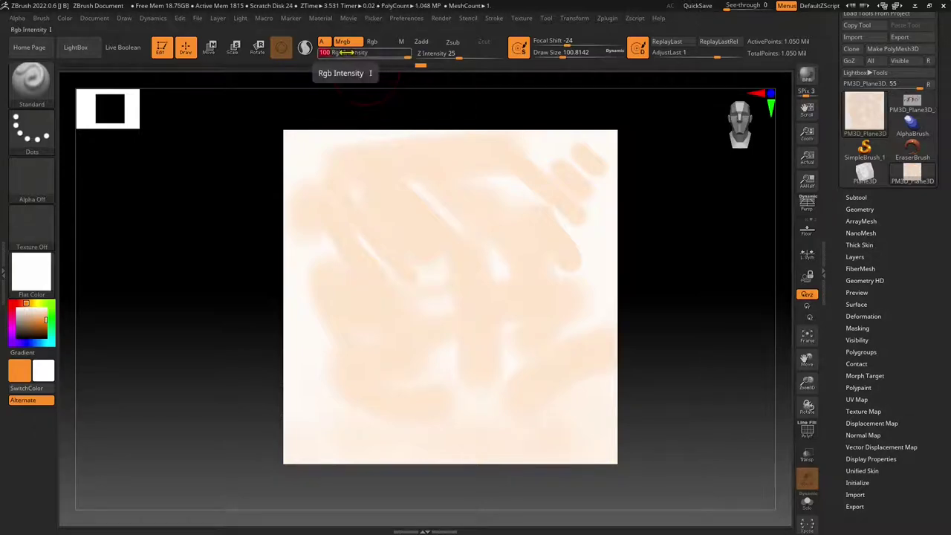
pyautogui.click(66, 18)
pyautogui.click(97, 229)
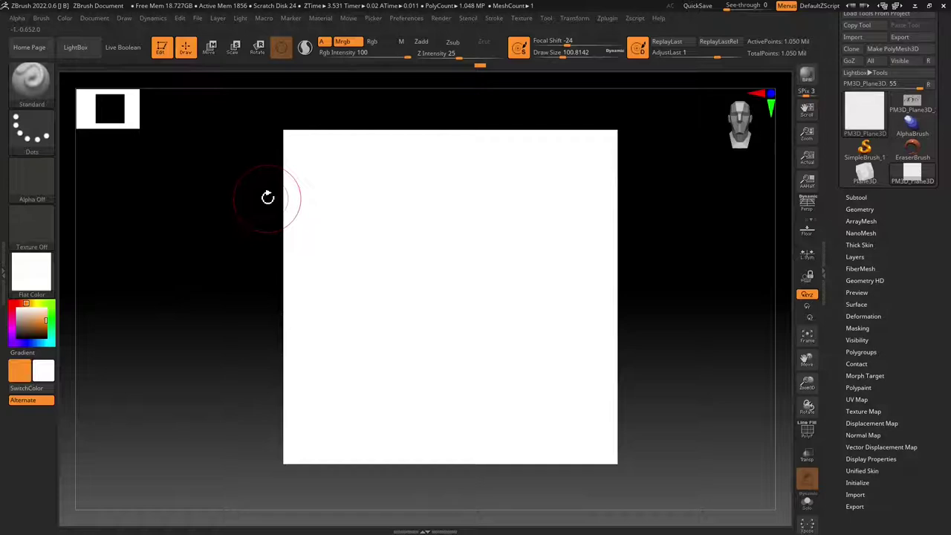
# Swap to orange and paint a diagonal stroke across the plane's upper left.
pyautogui.click(51, 281)
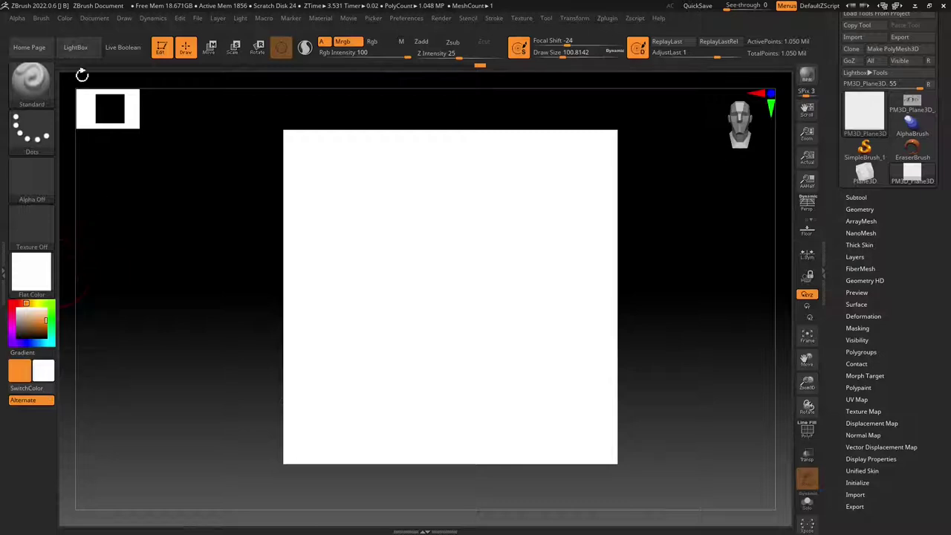
pyautogui.click(66, 18)
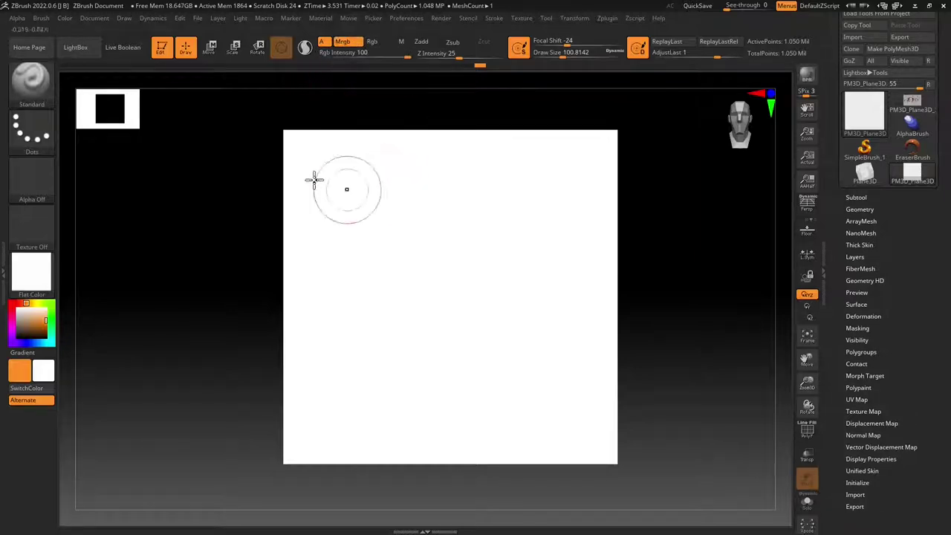
pyautogui.click(65, 18)
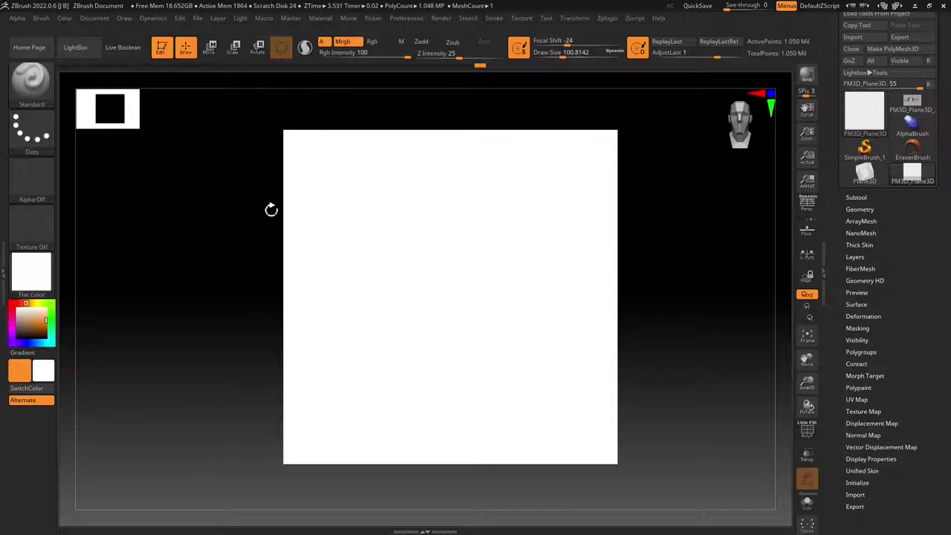
pyautogui.click(30, 381)
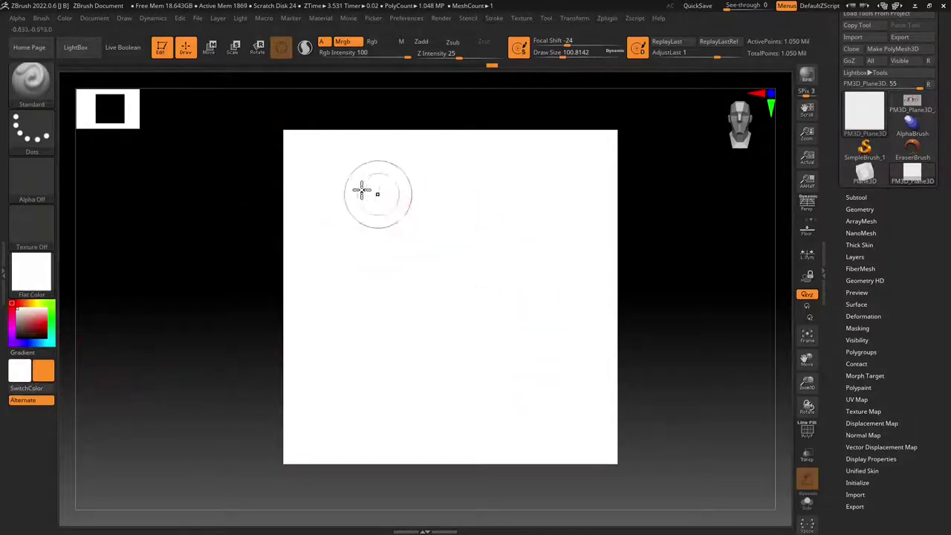
pyautogui.keyDown('alt'); pyautogui.moveTo(316, 156); pyautogui.dragTo(425, 242); pyautogui.keyUp('alt')
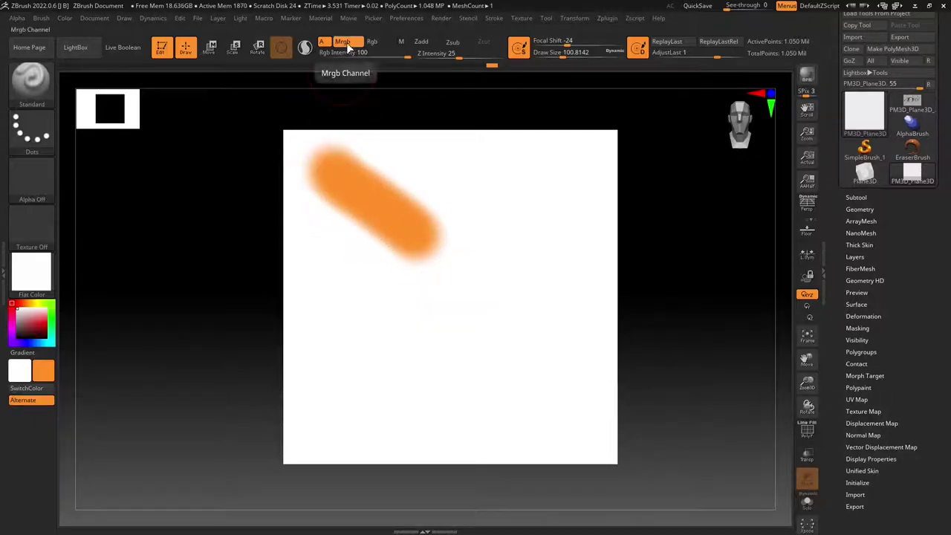
# Paint a second orange stroke rising right in RGB-only mode to form the V, then switch to material-only painting.
pyautogui.click(367, 43)
pyautogui.keyDown('alt'); pyautogui.moveTo(490, 232); pyautogui.dragTo(559, 161); pyautogui.keyUp('alt')
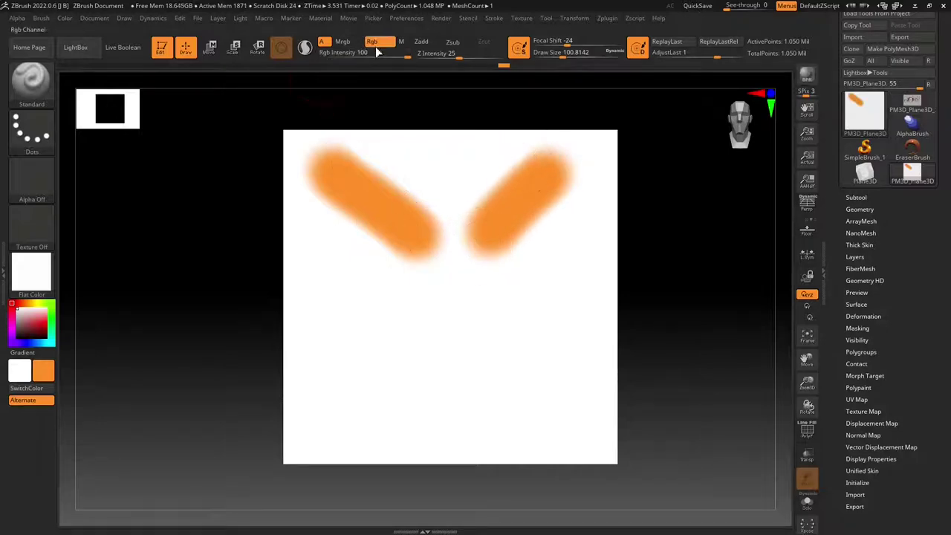
pyautogui.click(349, 43)
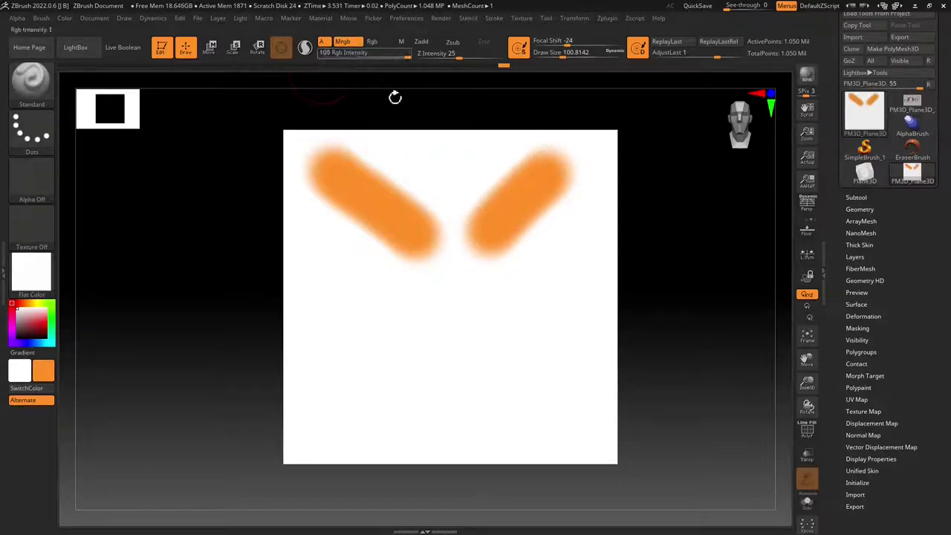
pyautogui.click(401, 42)
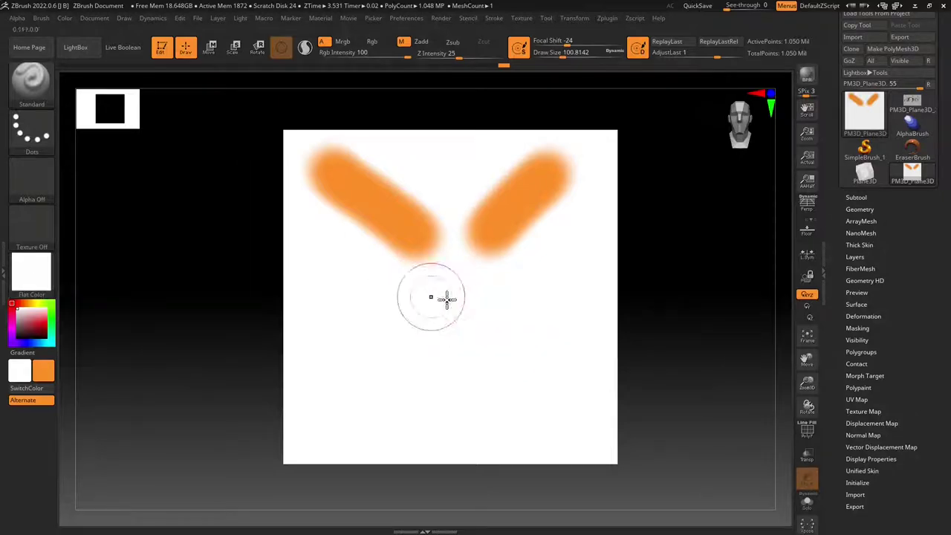
pyautogui.click(43, 286)
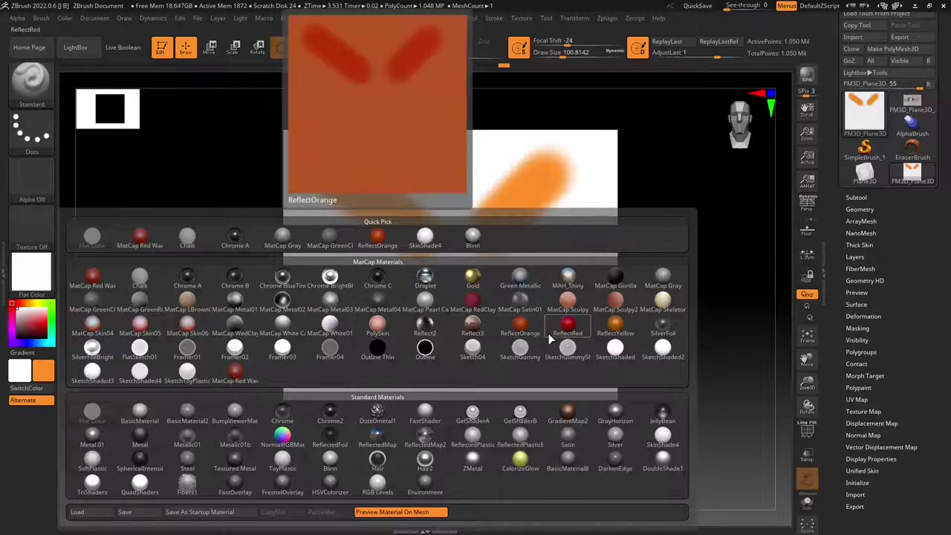
# Apply ReflectOrange with Mrgb on and fill the whole plane solid orange.
pyautogui.click(520, 326)
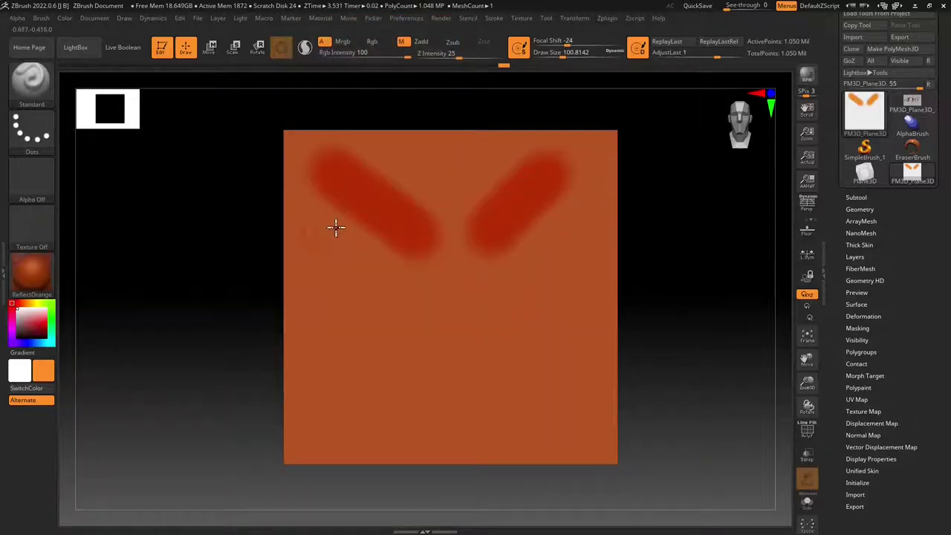
pyautogui.click(351, 44)
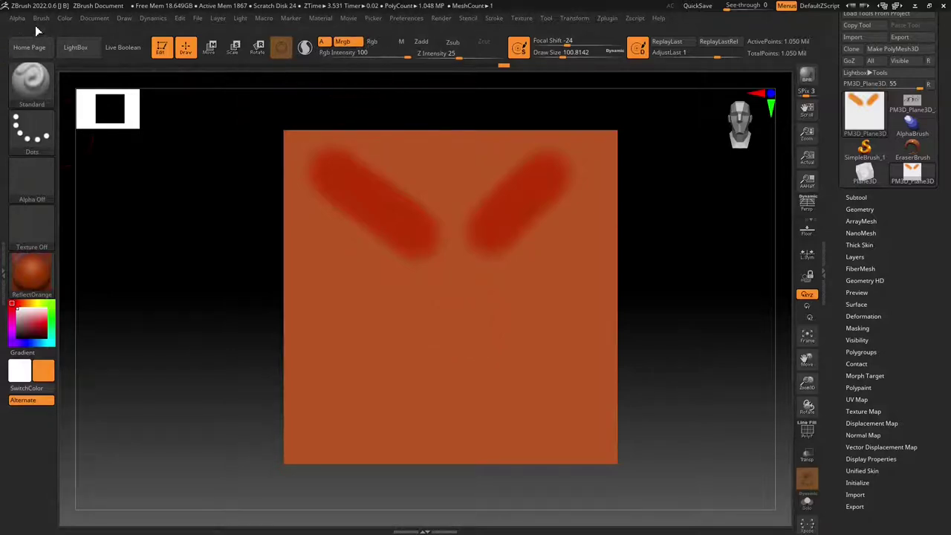
pyautogui.click(64, 18)
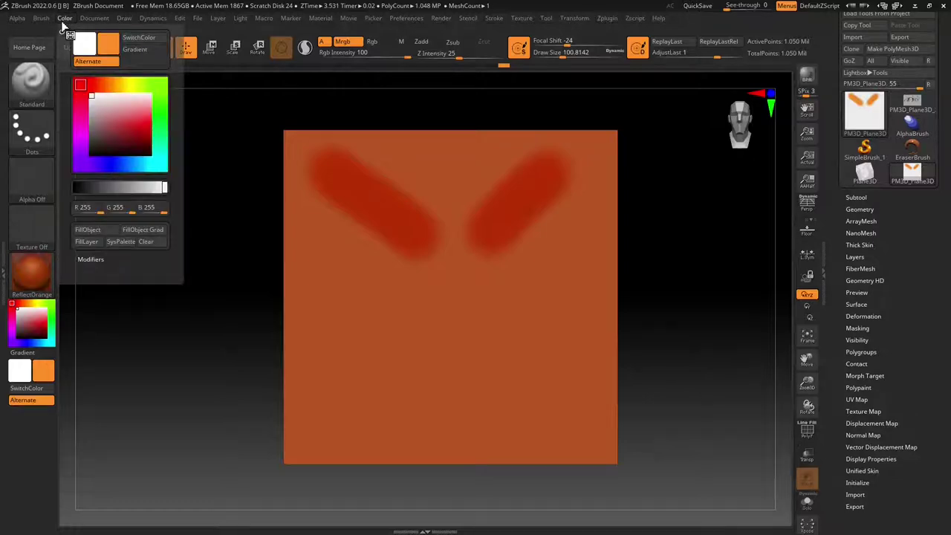
pyautogui.click(94, 230)
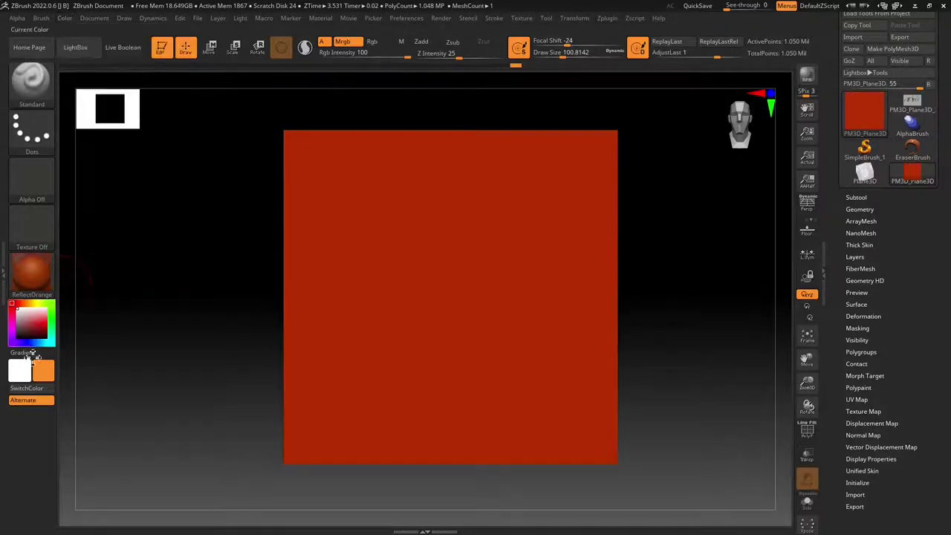
pyautogui.click(30, 388)
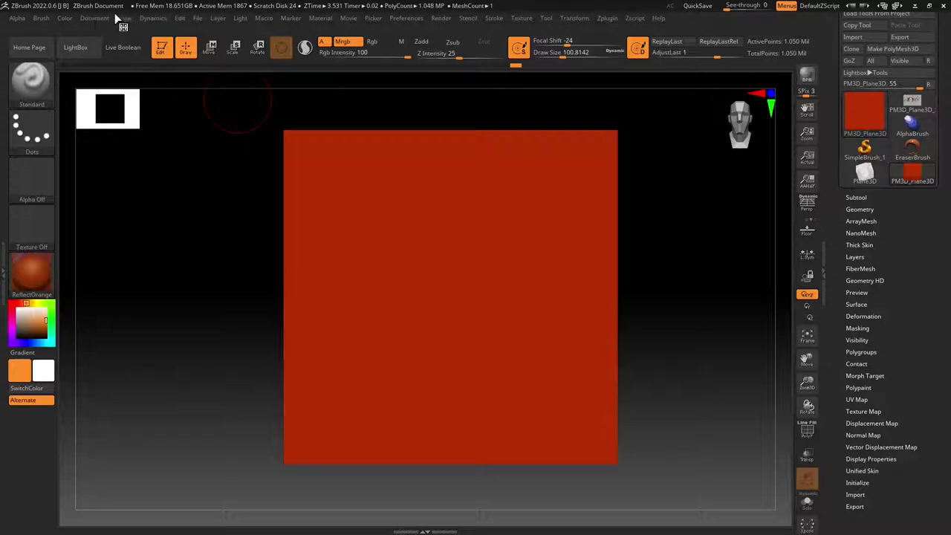
pyautogui.click(65, 19)
pyautogui.click(94, 233)
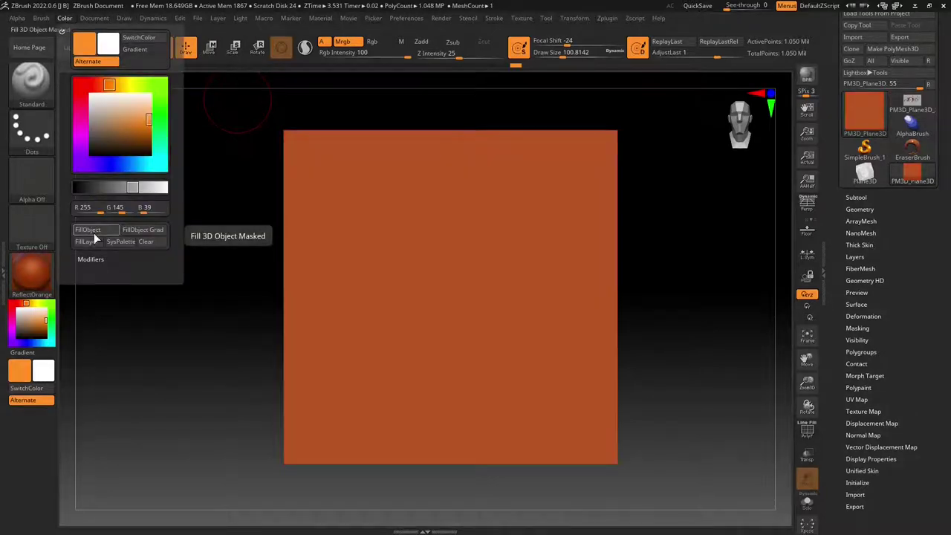
# Pick Flat Color, then Chrome BlueTint as the painting material.
pyautogui.click(37, 272)
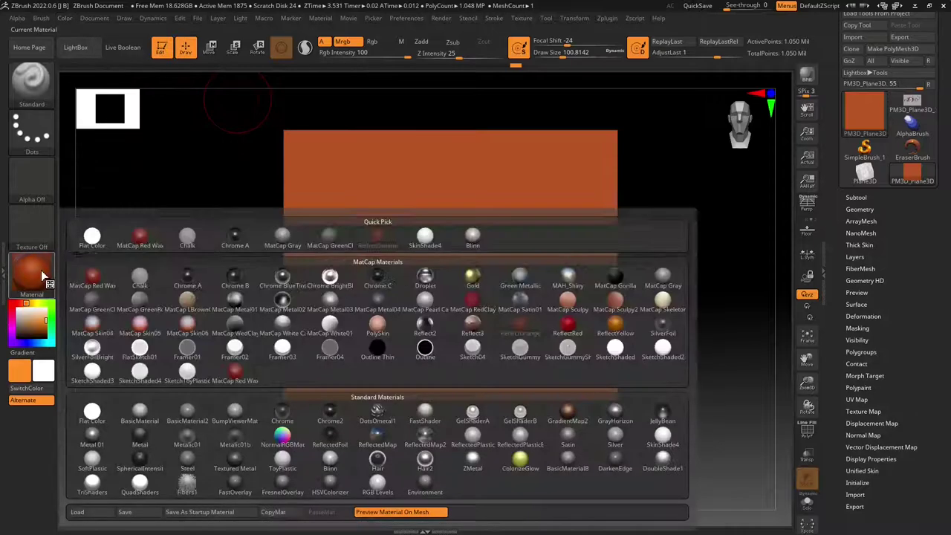
pyautogui.click(91, 237)
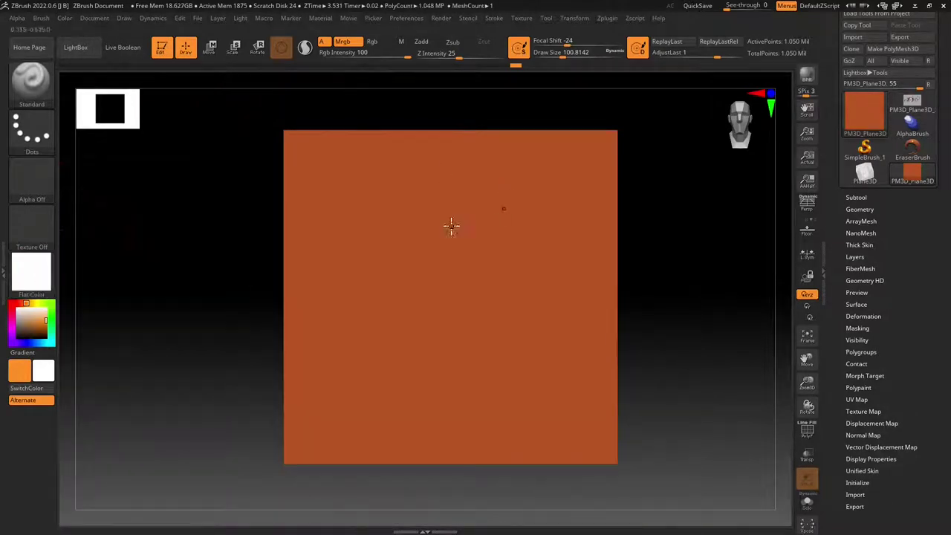
pyautogui.click(37, 283)
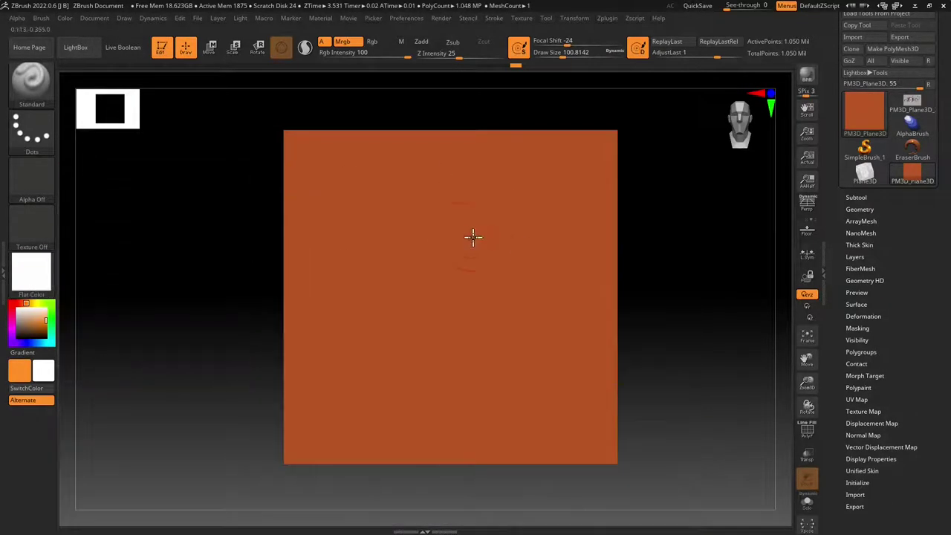
pyautogui.click(37, 273)
pyautogui.click(288, 281)
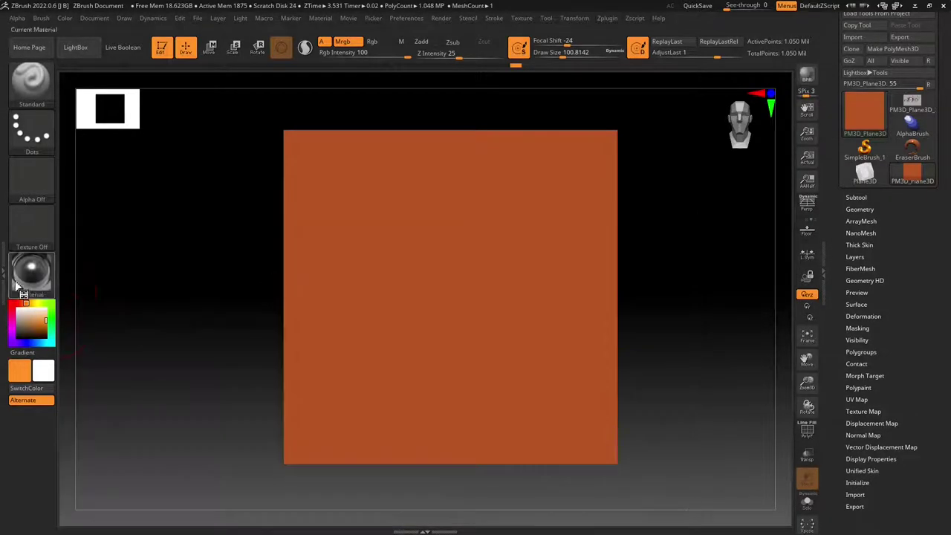
# Paint a grey stroke, then a soft muted-brown RGB-only stroke below it.
pyautogui.moveTo(390, 214); pyautogui.dragTo(512, 251)
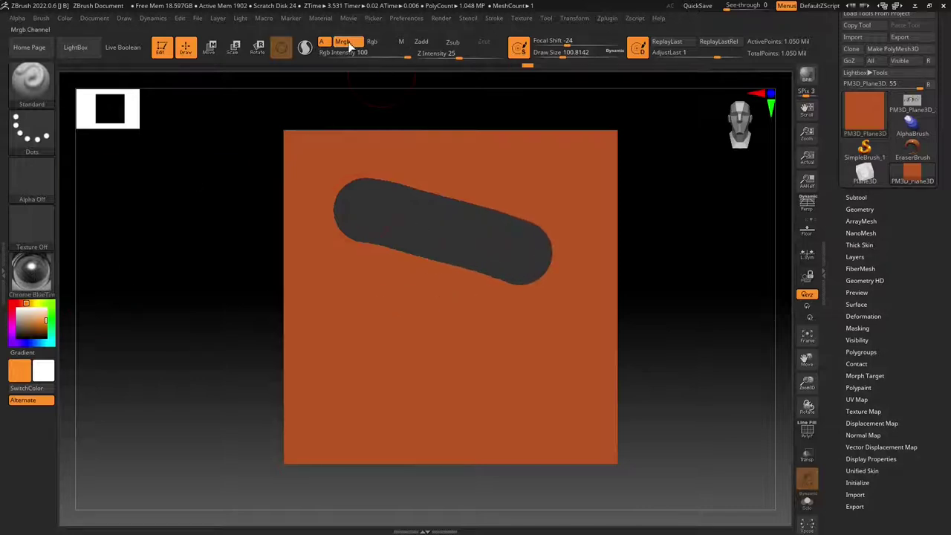
pyautogui.click(374, 43)
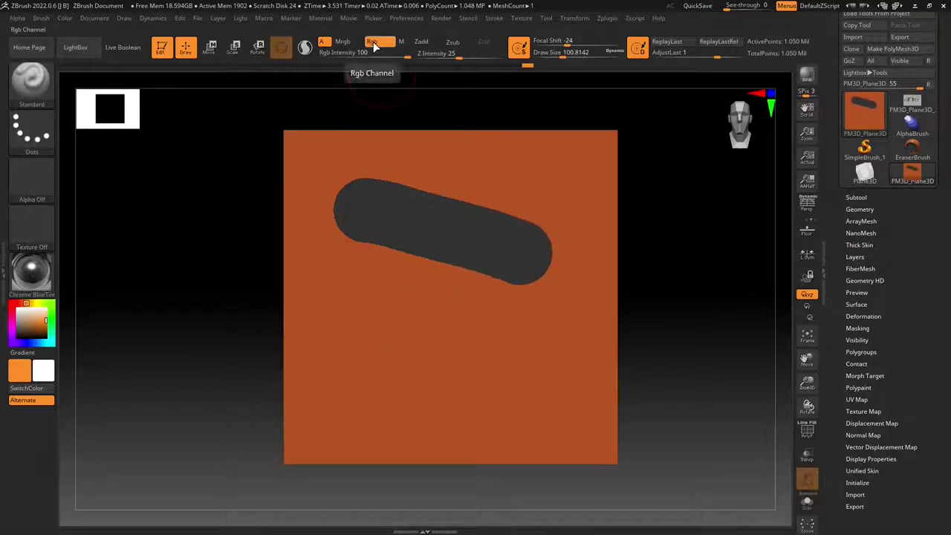
pyautogui.moveTo(59, 319); pyautogui.dragTo(354, 318)
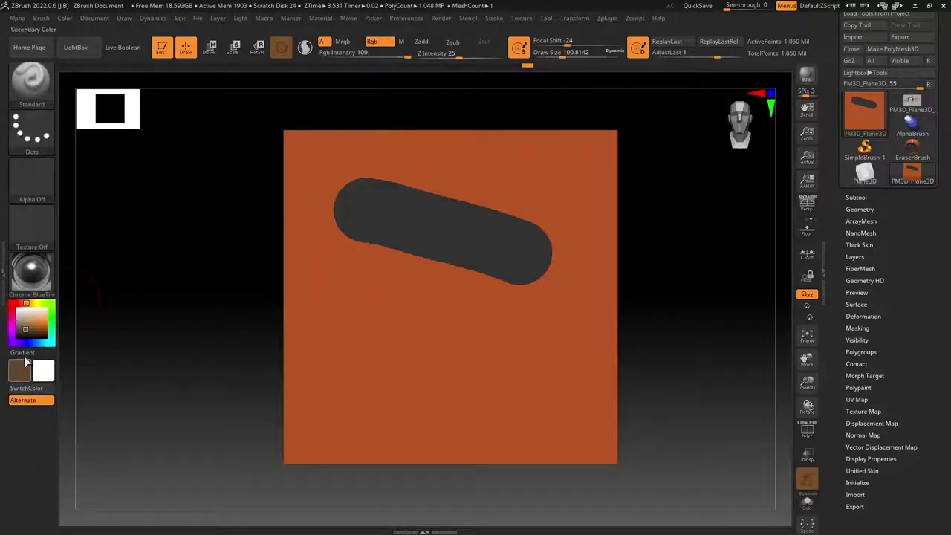
pyautogui.click(37, 388)
pyautogui.moveTo(334, 278); pyautogui.dragTo(533, 348)
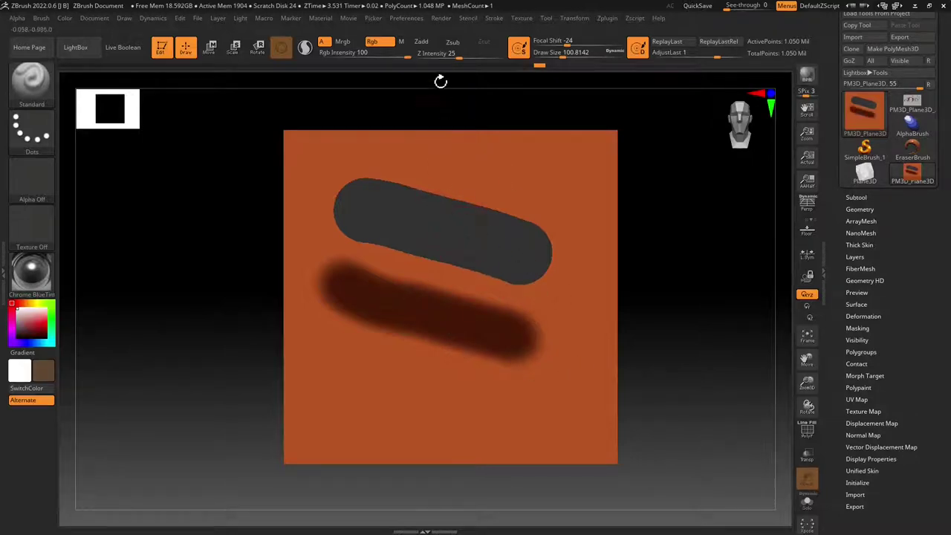
# Paint a raised chrome stroke across the lower plane with Mrgb and Zadd, inspect it, then undo.
pyautogui.click(343, 41)
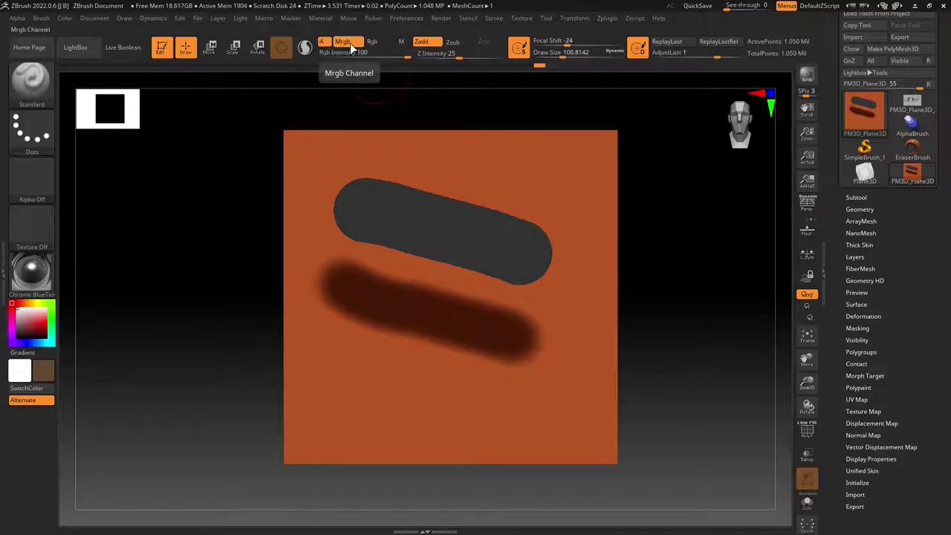
pyautogui.click(425, 43)
pyautogui.moveTo(336, 361); pyautogui.dragTo(550, 405)
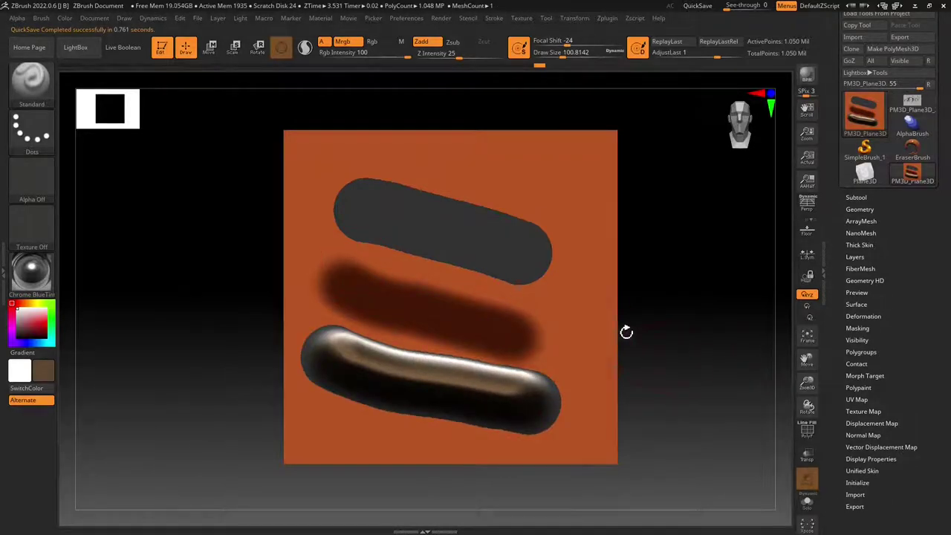
pyautogui.moveTo(627, 332); pyautogui.dragTo(374, 383)
pyautogui.moveTo(404, 436); pyautogui.dragTo(419, 354)
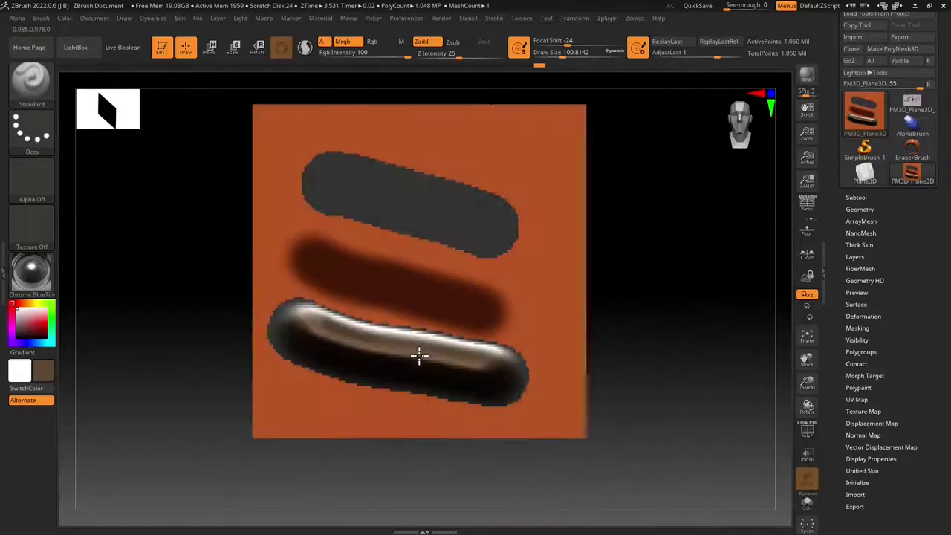
pyautogui.keyDown('alt'); pyautogui.moveTo(440, 323); pyautogui.dragTo(498, 330, button='right'); pyautogui.keyUp('alt')
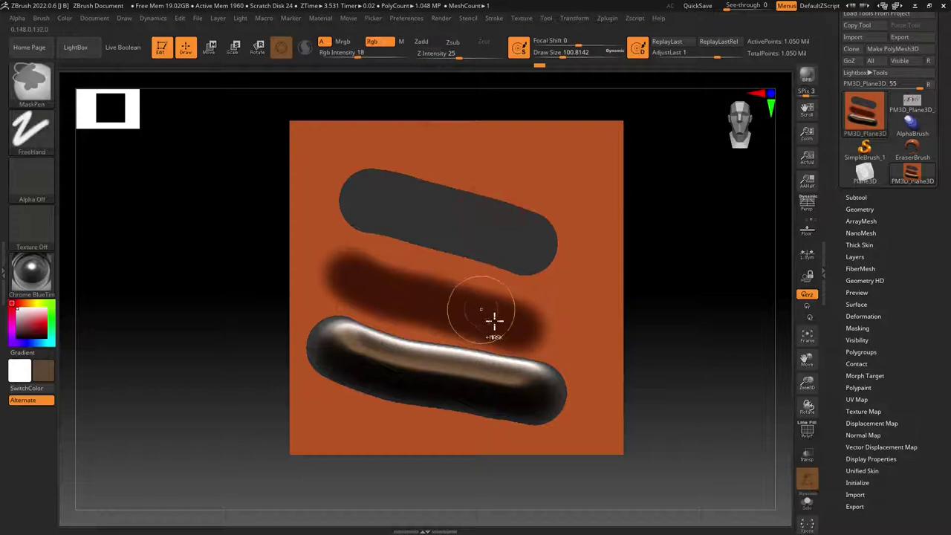
pyautogui.hotkey('ctrl', 'z')
pyautogui.hotkey('ctrl', 'z')
pyautogui.hotkey('ctrl', 'z')
pyautogui.hotkey('ctrl', 'z')
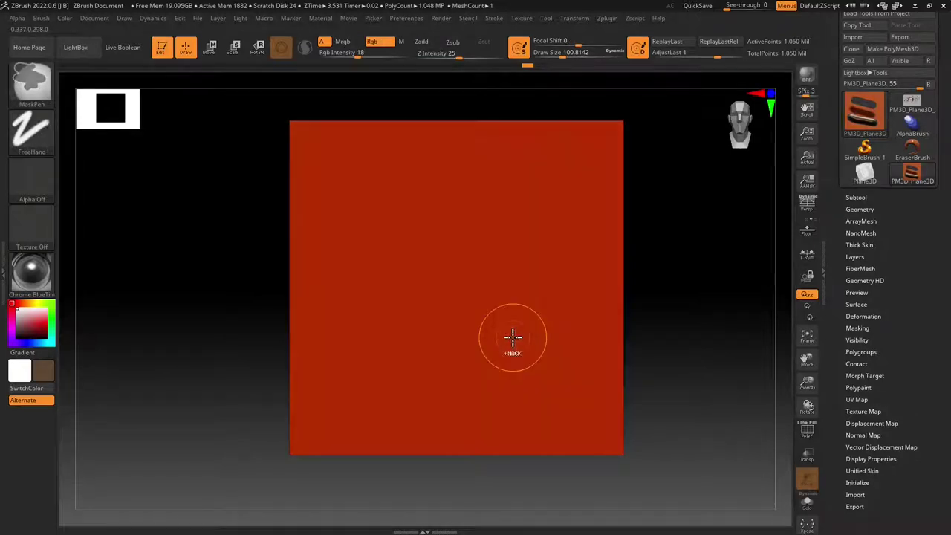
# Switch to Flat Color, fill the plane with the current colour, and swap main and secondary colours.
pyautogui.click(32, 271)
pyautogui.click(91, 240)
pyautogui.click(65, 18)
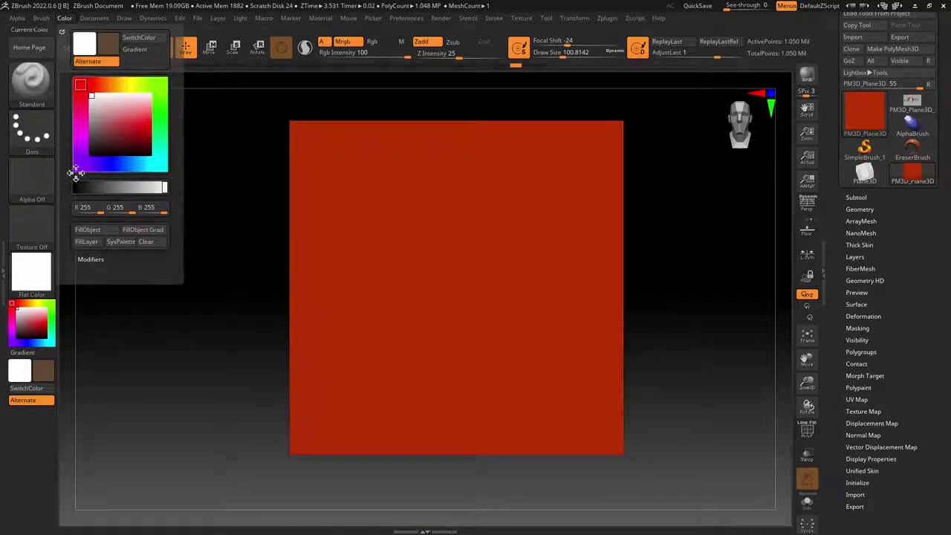
pyautogui.click(88, 230)
pyautogui.click(20, 388)
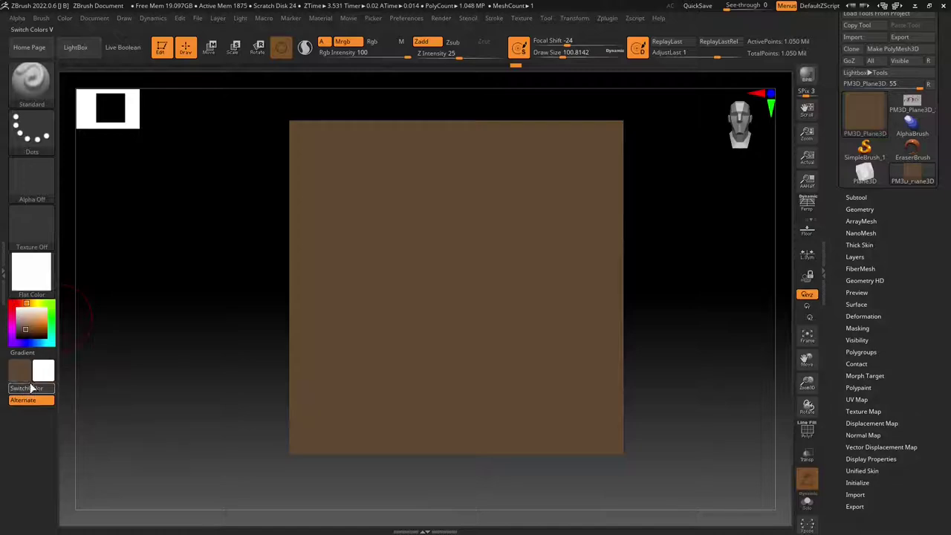
pyautogui.click(65, 19)
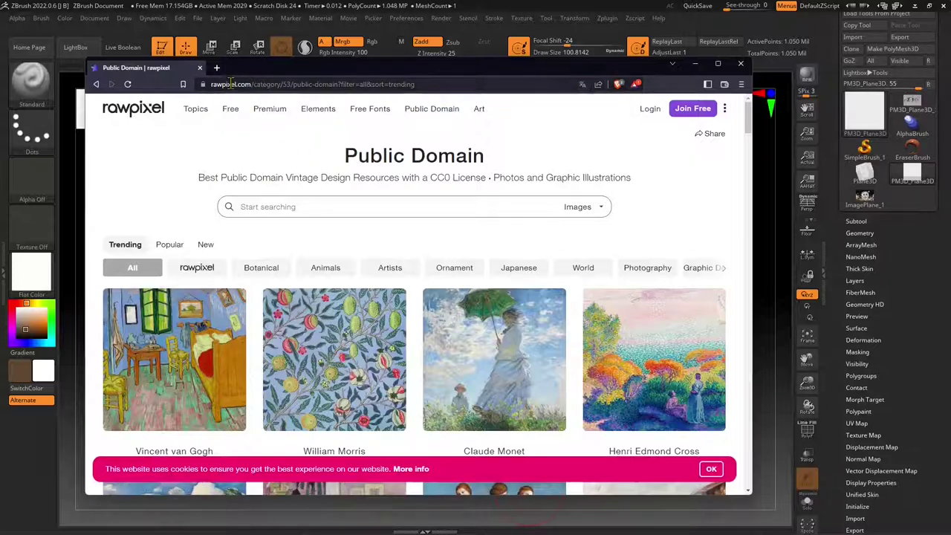
# Find Van Gogh's The Bedroom on rawpixel and save it as JPG 'van gogh room' in ZTextures.
pyautogui.click(262, 84)
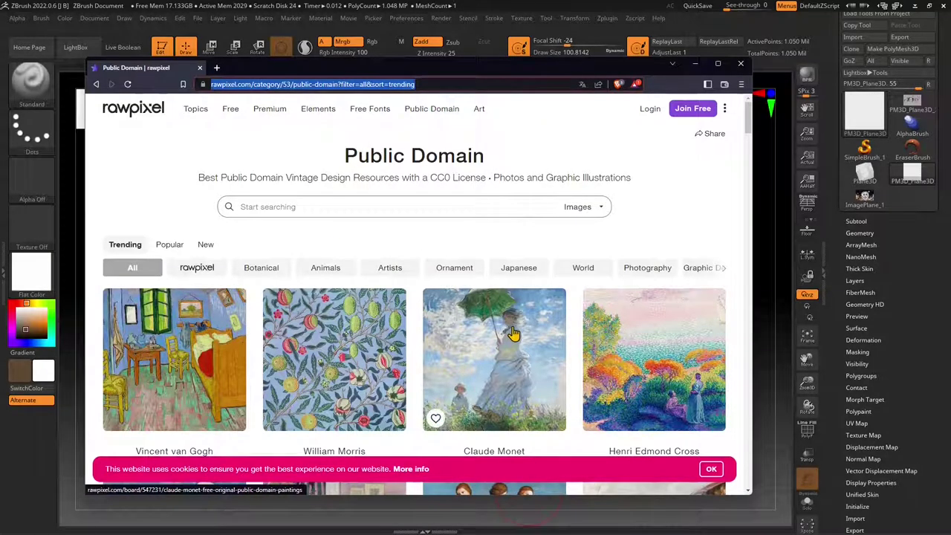
pyautogui.click(168, 348)
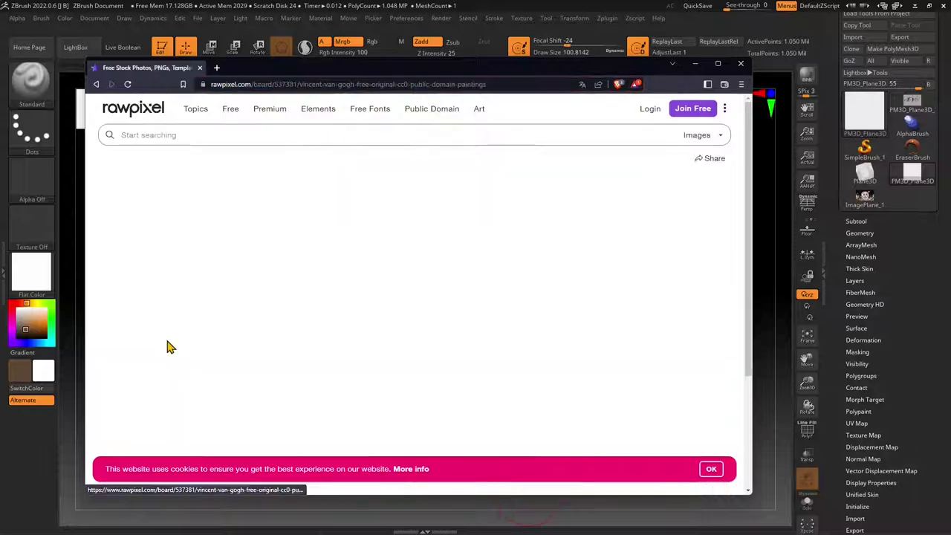
pyautogui.scroll(-3, 437, 251)
pyautogui.scroll(-3, 436, 252)
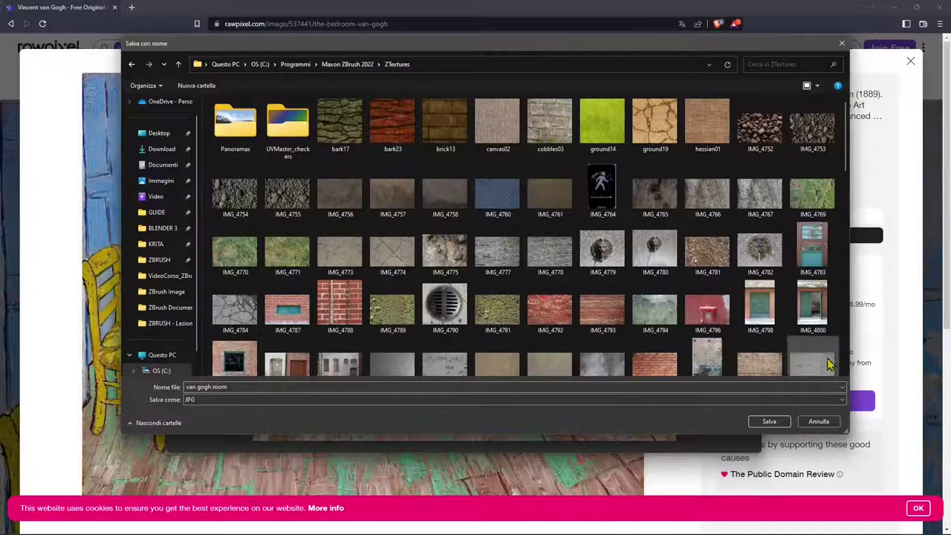
pyautogui.click(769, 421)
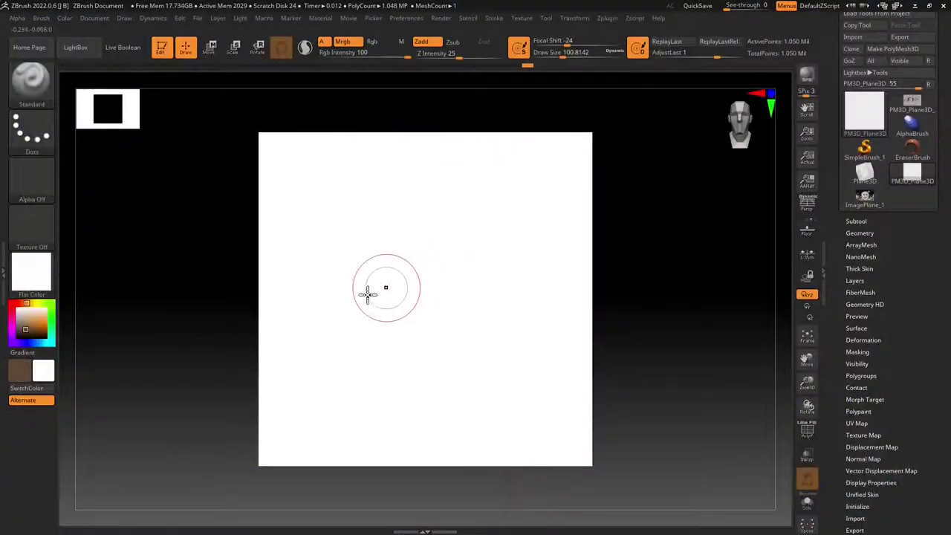
# Load 'van gogh room.jpg' from LightBox's Texture library as the current texture.
pyautogui.click(75, 47)
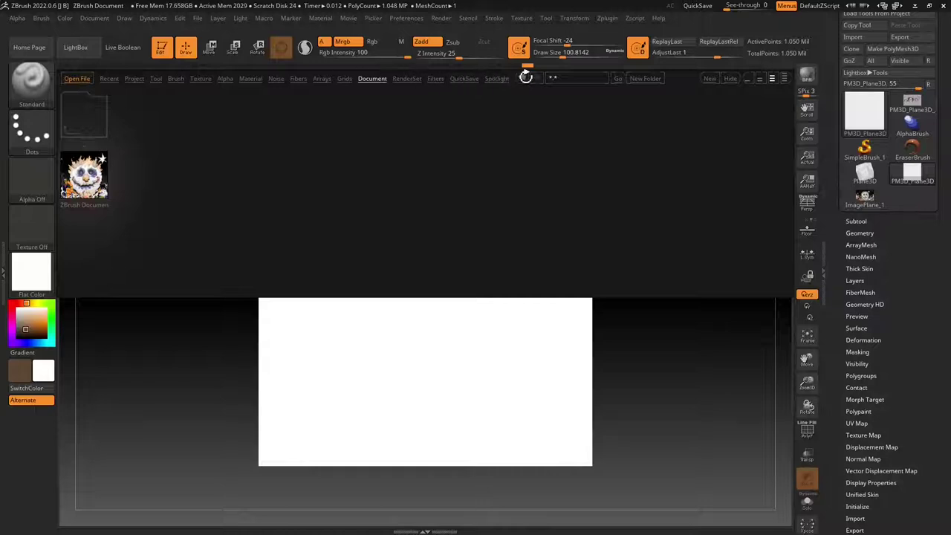
pyautogui.click(522, 79)
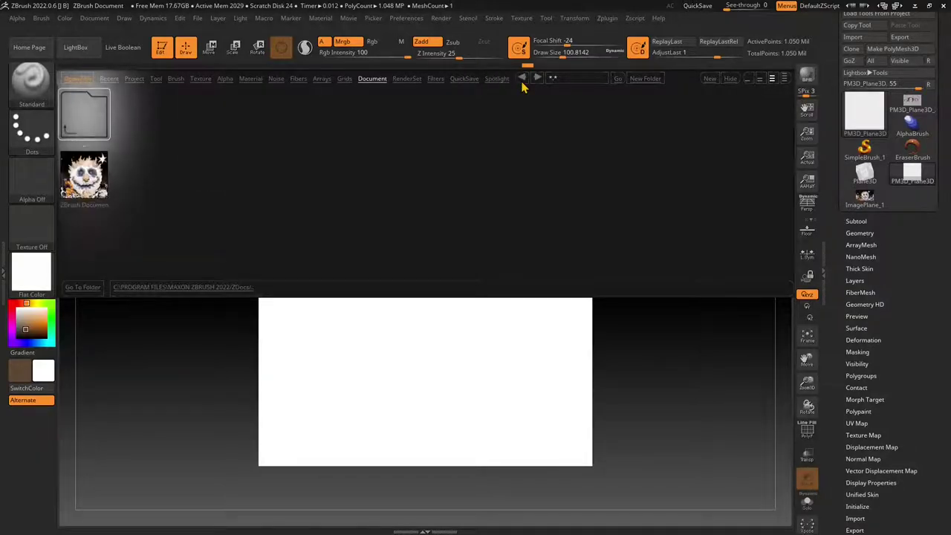
pyautogui.click(198, 80)
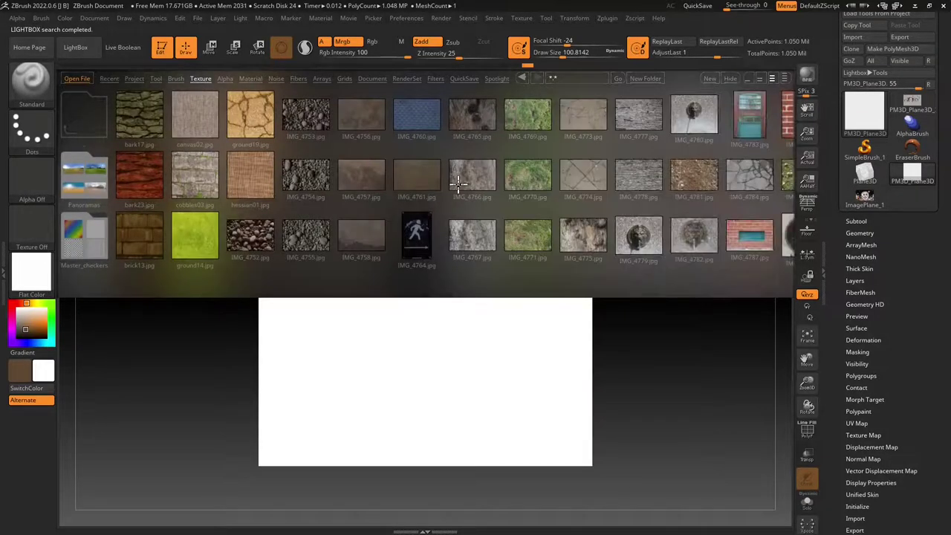
pyautogui.scroll(-5, 472, 256)
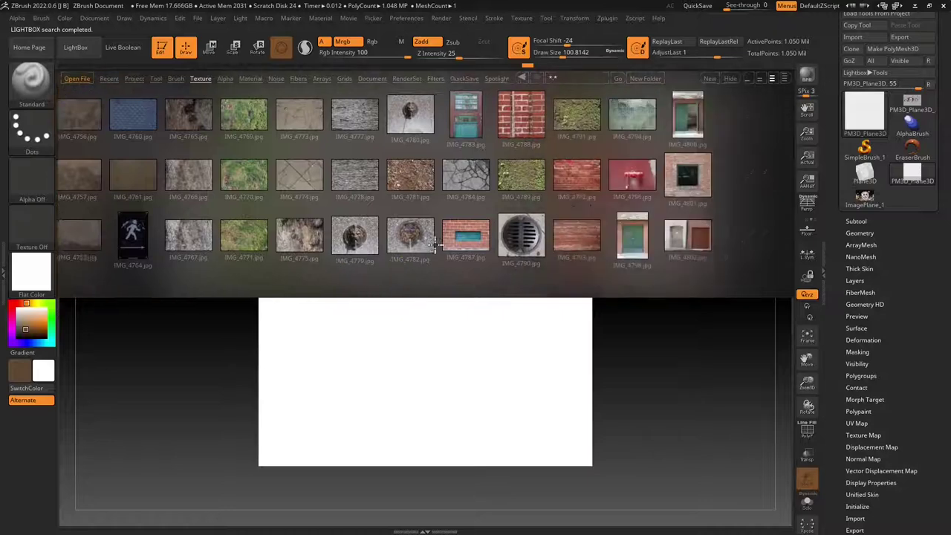
pyautogui.scroll(-8, 581, 256)
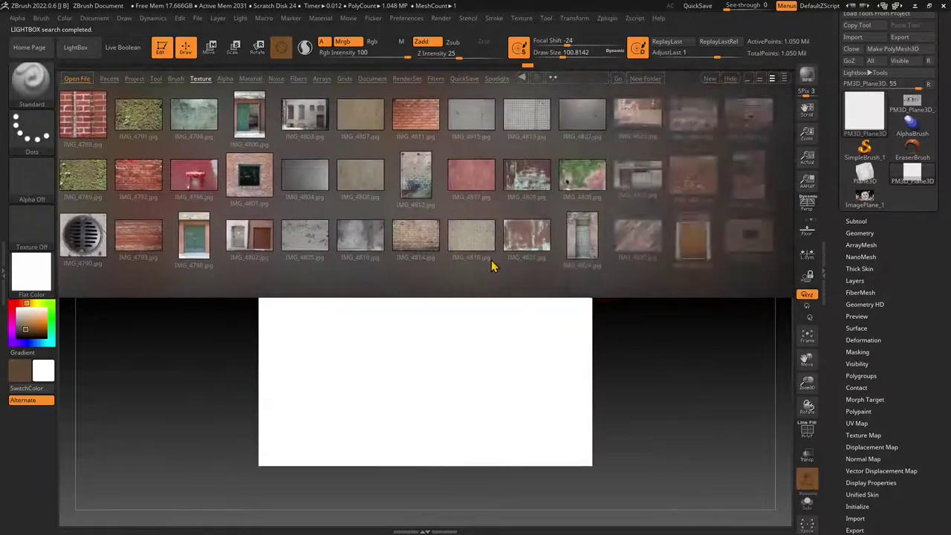
pyautogui.scroll(-10, 386, 263)
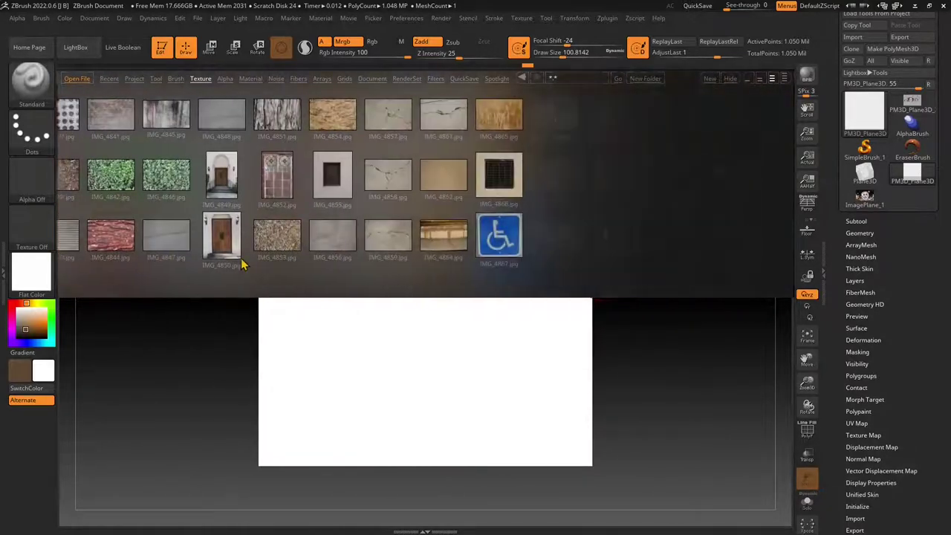
pyautogui.scroll(-12, 228, 263)
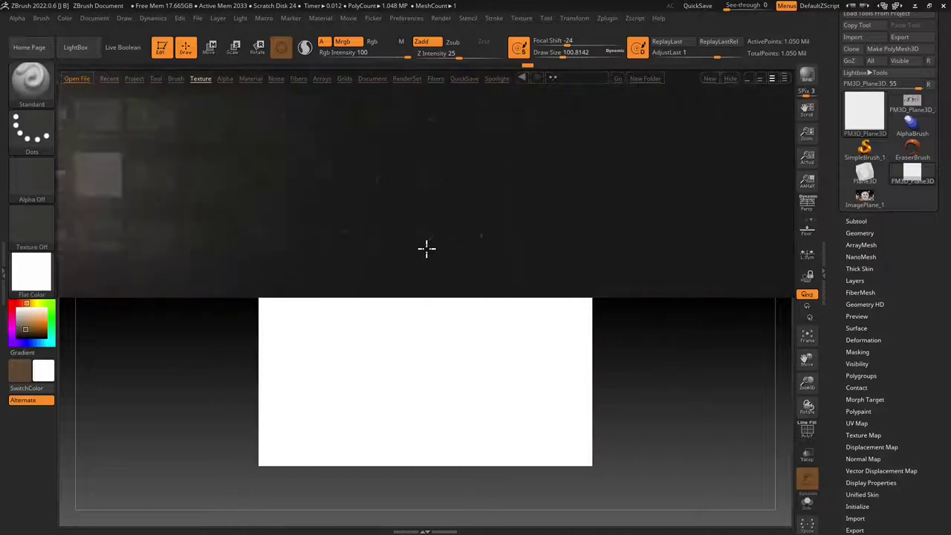
pyautogui.scroll(-10, 394, 248)
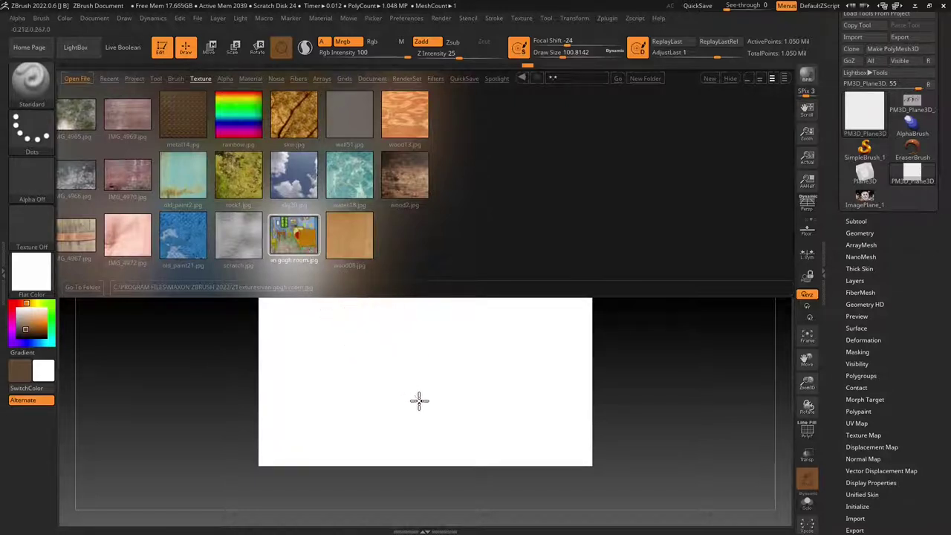
pyautogui.doubleClick(292, 249)
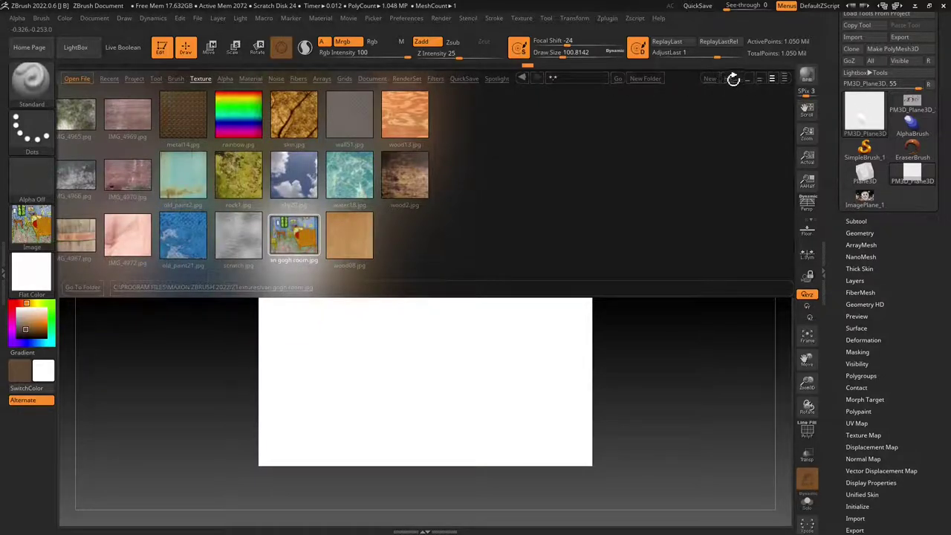
pyautogui.press(',')
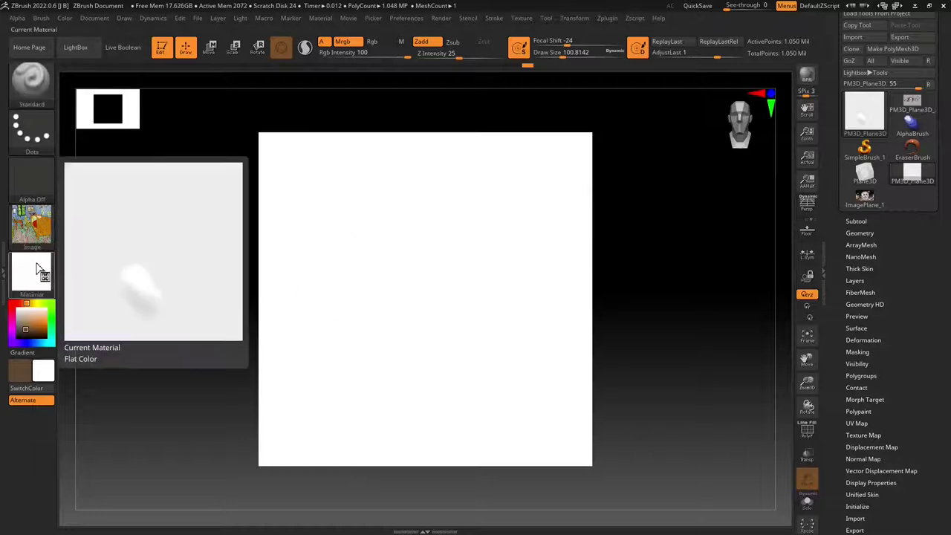
# Stamp the Van Gogh bedroom texture onto the plane's centre with the DragRect stroke.
pyautogui.click(31, 131)
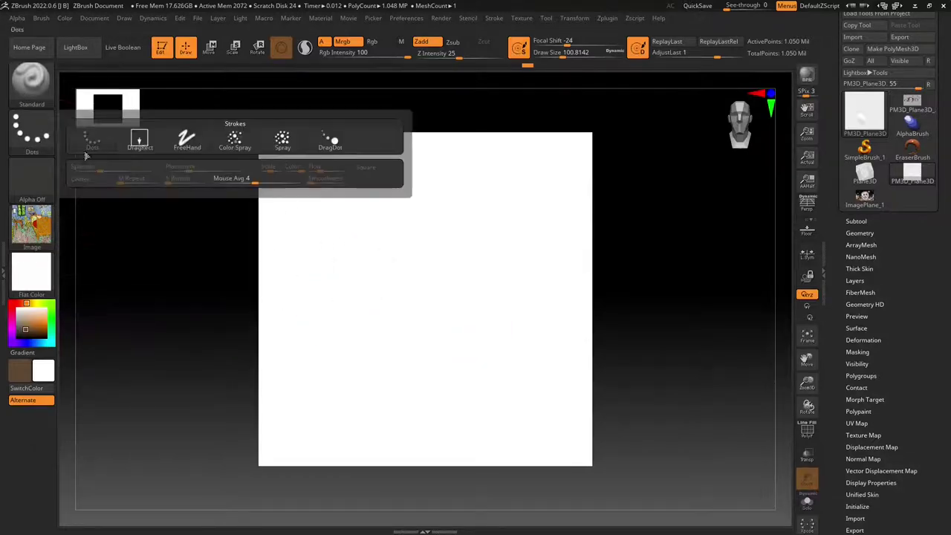
pyautogui.click(149, 145)
pyautogui.moveTo(388, 283)
pyautogui.mouseDown()
pyautogui.moveTo(403, 388)
pyautogui.moveTo(490, 253)
pyautogui.moveTo(448, 104)
pyautogui.moveTo(386, 91)
pyautogui.mouseUp()
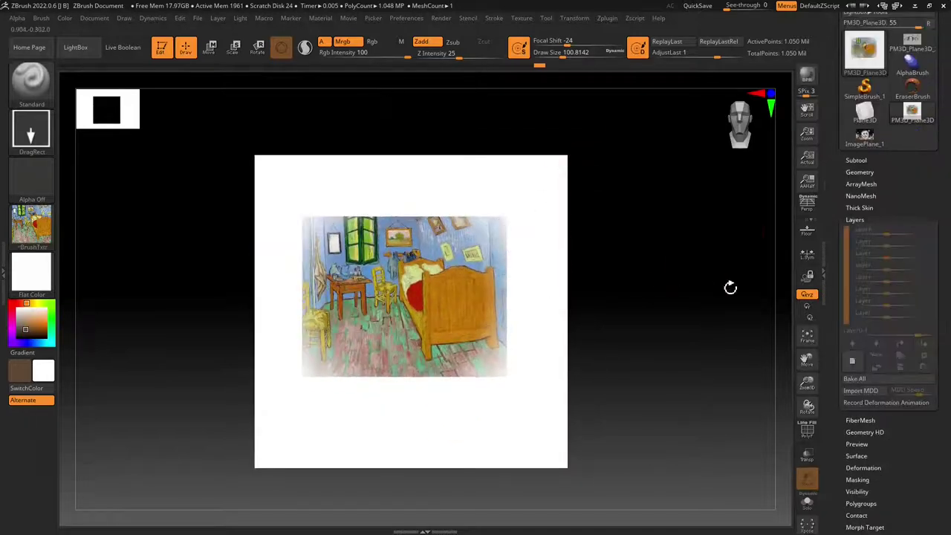
# Add 'Untitled Layer 1' in Tool > Layers and frame the plane in view.
pyautogui.moveTo(900, 169); pyautogui.dragTo(906, 252)
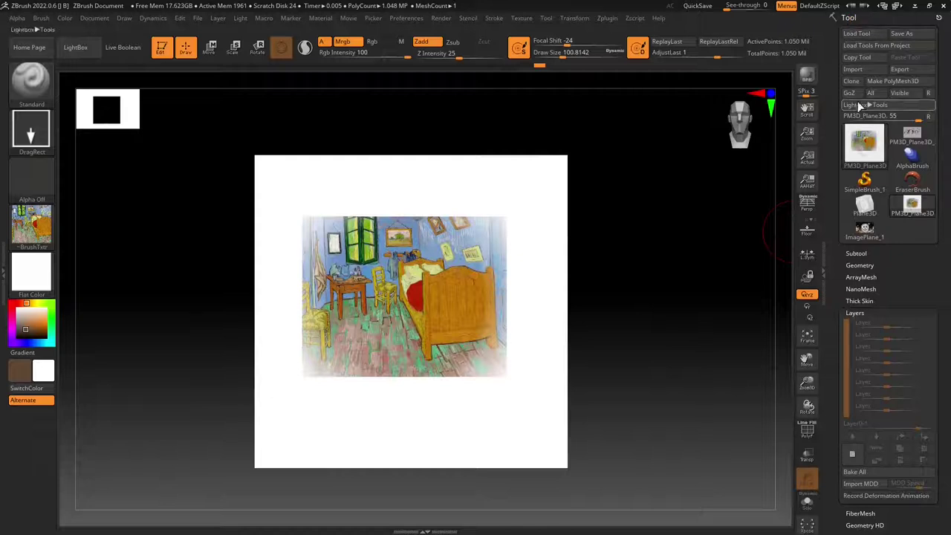
pyautogui.moveTo(874, 307); pyautogui.dragTo(850, 249)
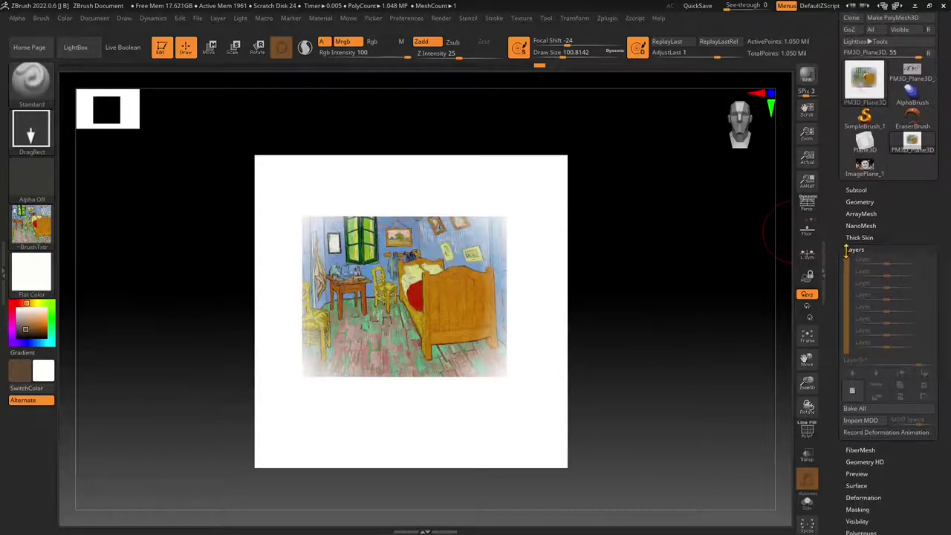
pyautogui.click(850, 248)
pyautogui.click(856, 249)
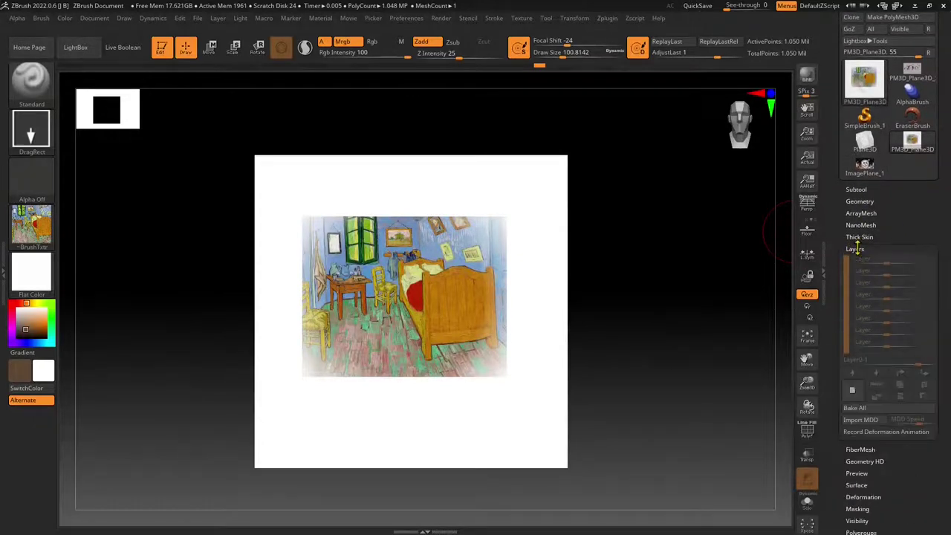
pyautogui.click(853, 394)
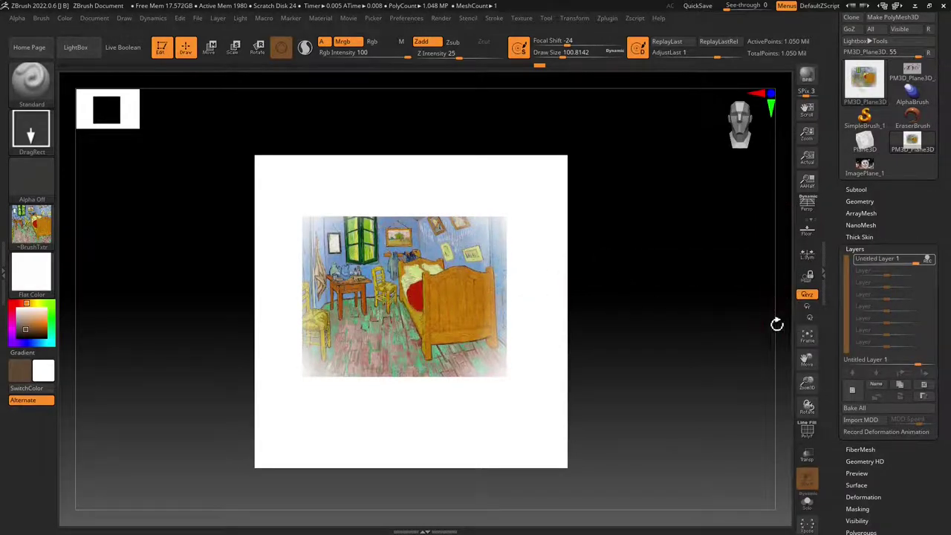
pyautogui.press('f')
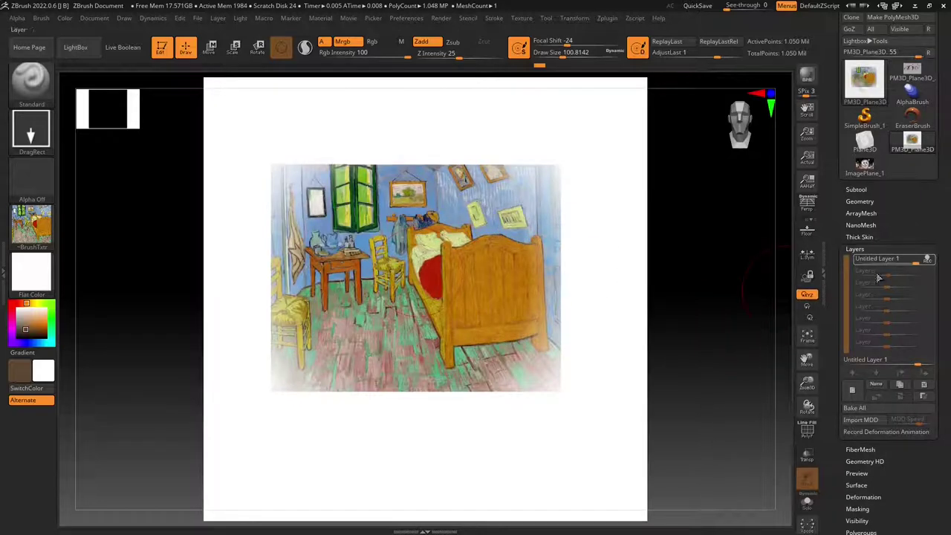
# Add another layer and set up a small FreeHand brush with Zadd and Mrgb off.
pyautogui.click(853, 391)
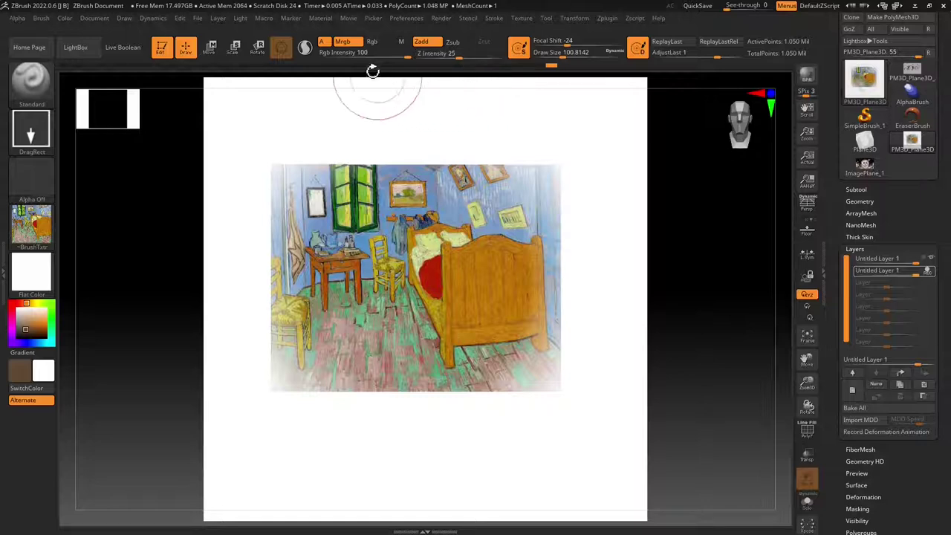
pyautogui.click(31, 128)
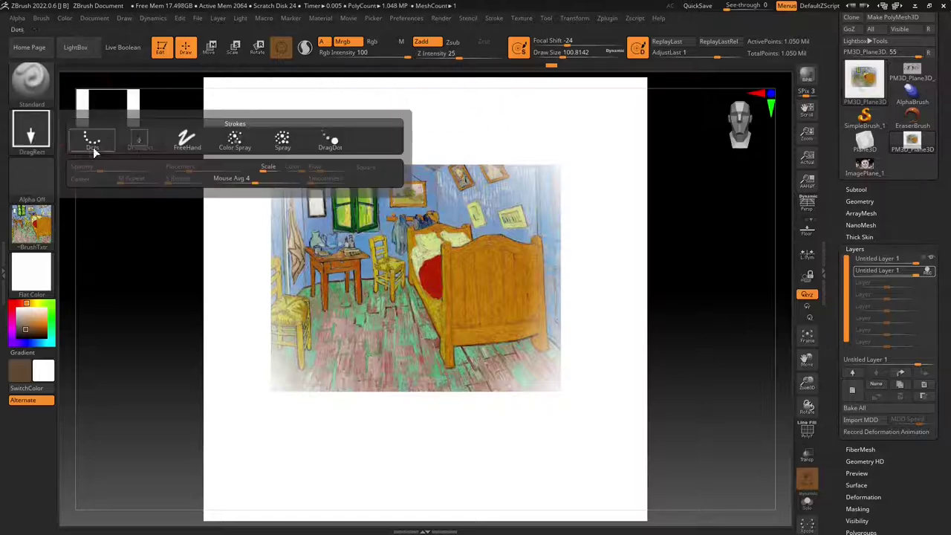
pyautogui.click(182, 141)
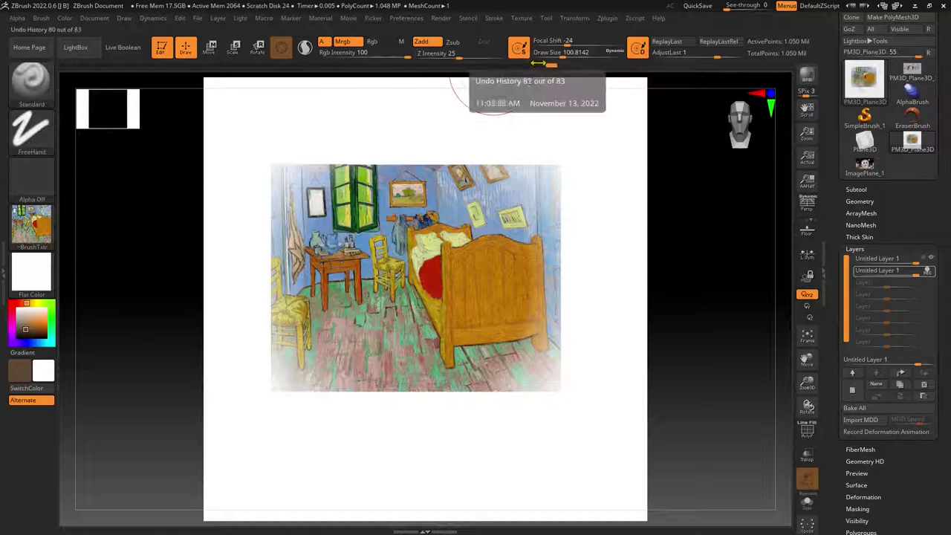
pyautogui.moveTo(552, 57); pyautogui.dragTo(536, 56)
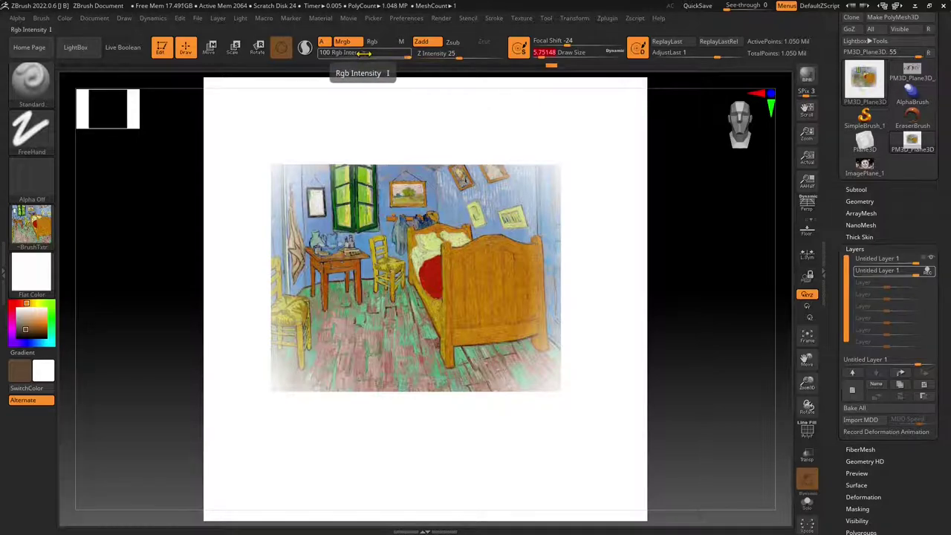
pyautogui.click(421, 41)
pyautogui.click(341, 42)
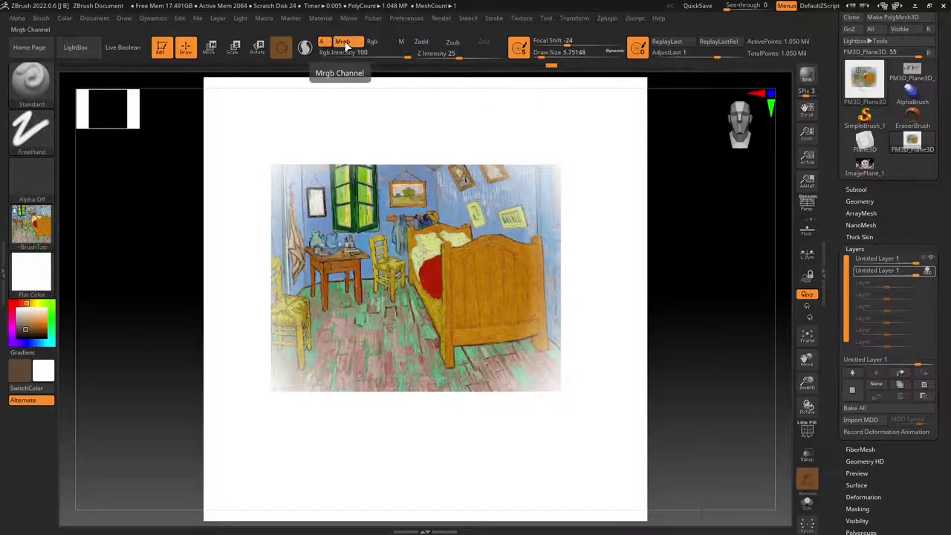
# Turn off the brush texture, pick black as the paint colour, and make white the main colour.
pyautogui.click(46, 221)
pyautogui.click(80, 235)
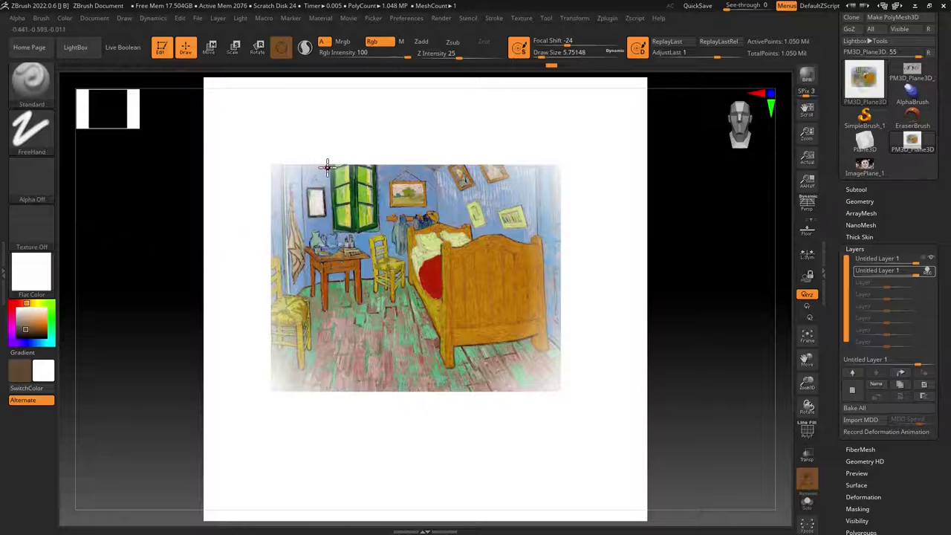
pyautogui.click(8, 344)
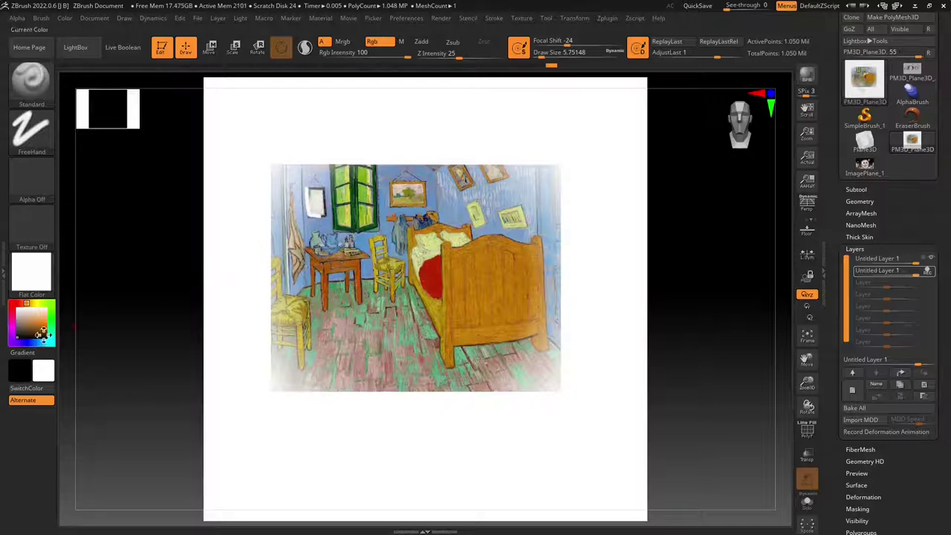
pyautogui.click(34, 385)
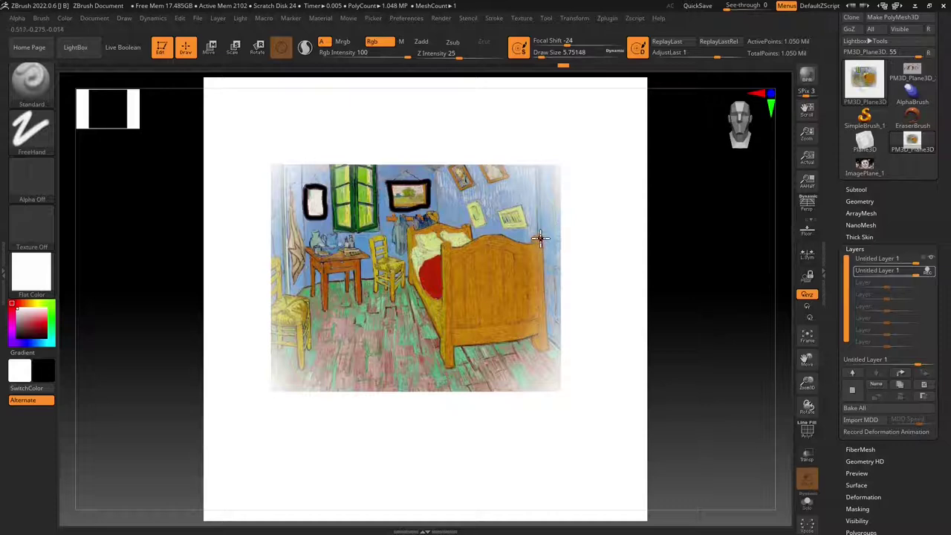
# Trace the bed's right edge and footboard in black, then check visibility and order of the two layers.
pyautogui.moveTo(549, 291); pyautogui.dragTo(555, 352)
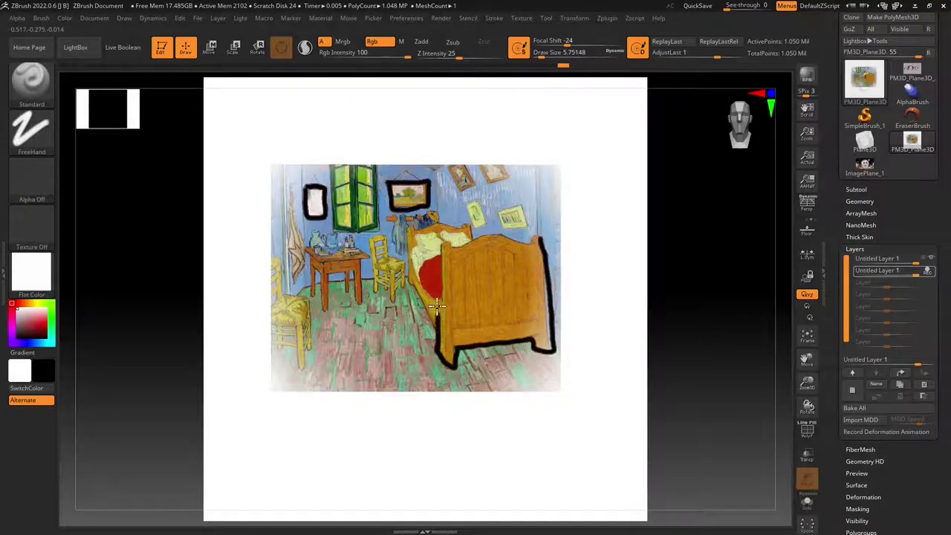
pyautogui.moveTo(436, 305); pyautogui.dragTo(441, 248)
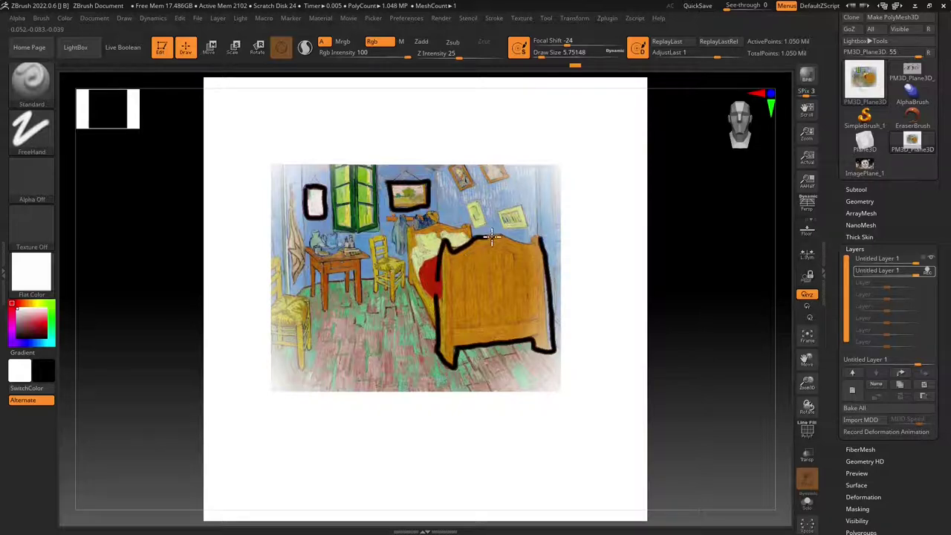
pyautogui.scroll(1, 888, 223)
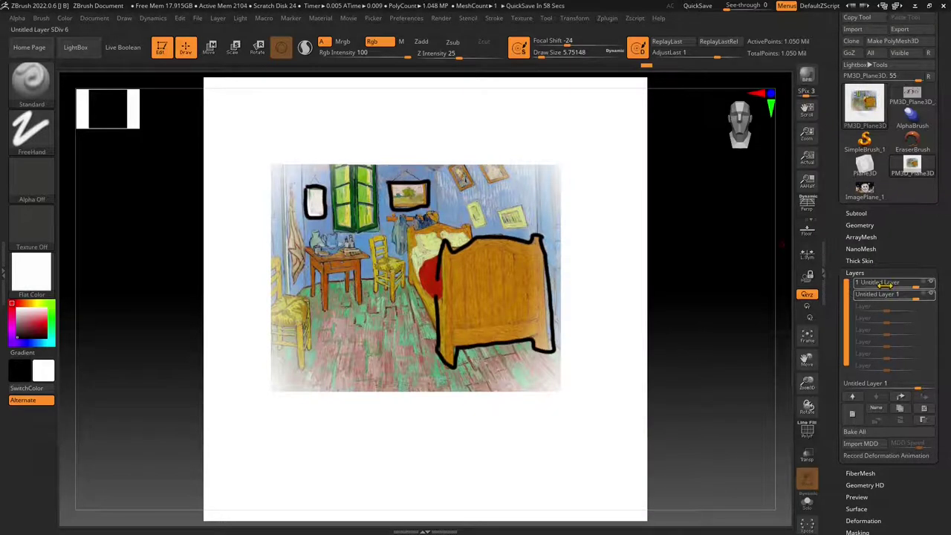
pyautogui.moveTo(885, 283)
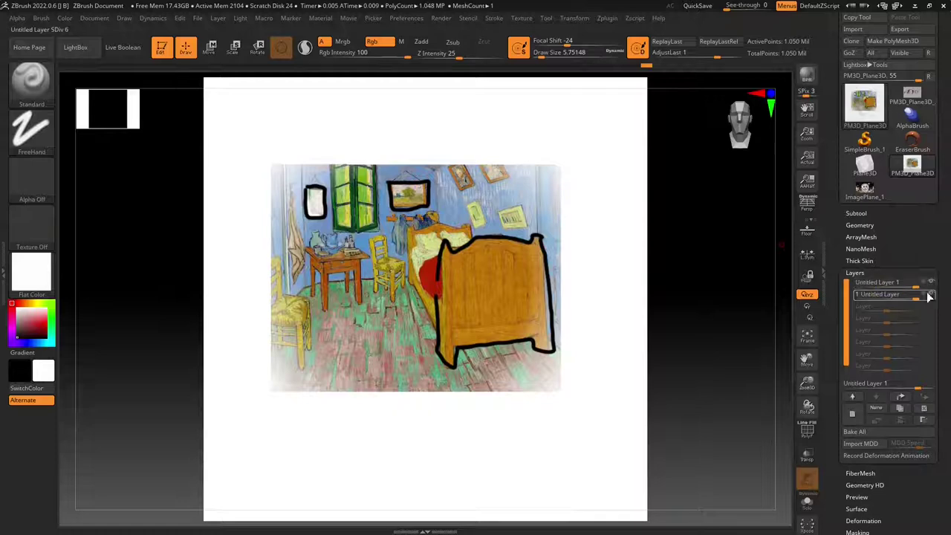
pyautogui.click(932, 296)
pyautogui.click(933, 296)
pyautogui.click(933, 296)
pyautogui.click(932, 295)
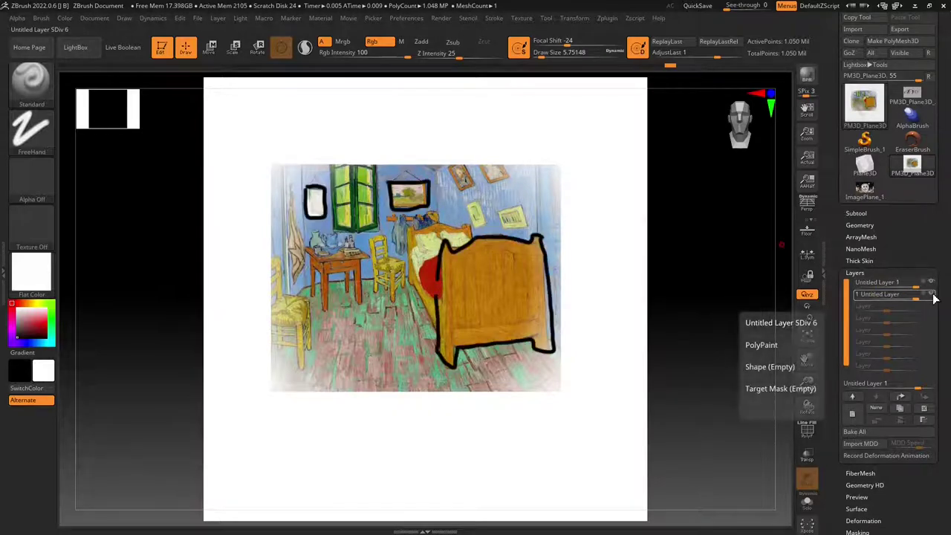
pyautogui.moveTo(934, 296); pyautogui.dragTo(935, 287)
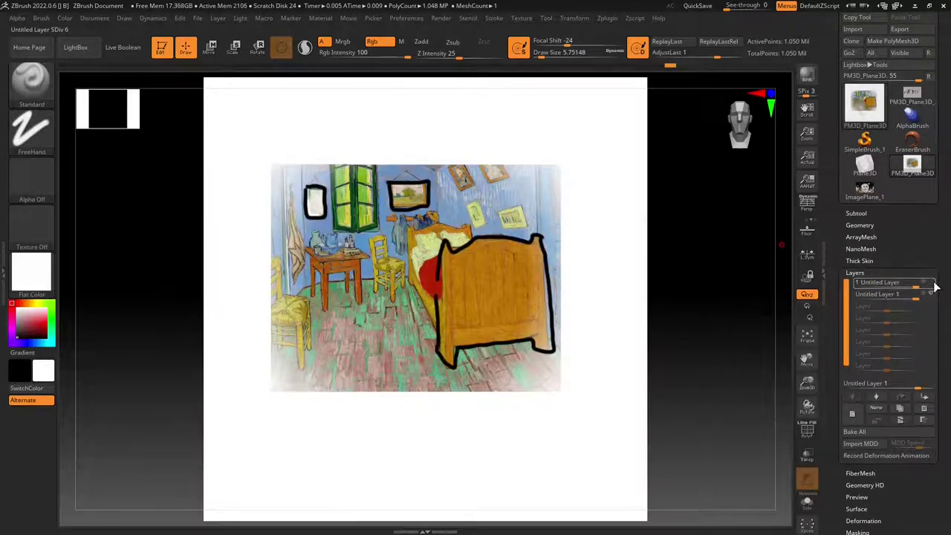
pyautogui.moveTo(871, 283); pyautogui.dragTo(870, 294)
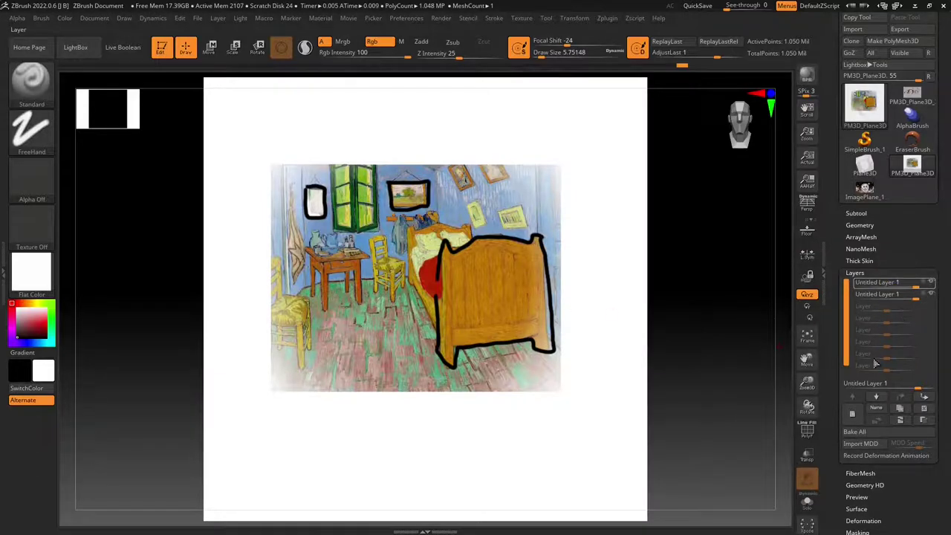
# Add a new layer, paint a white line along the table top, and check its visibility.
pyautogui.click(852, 413)
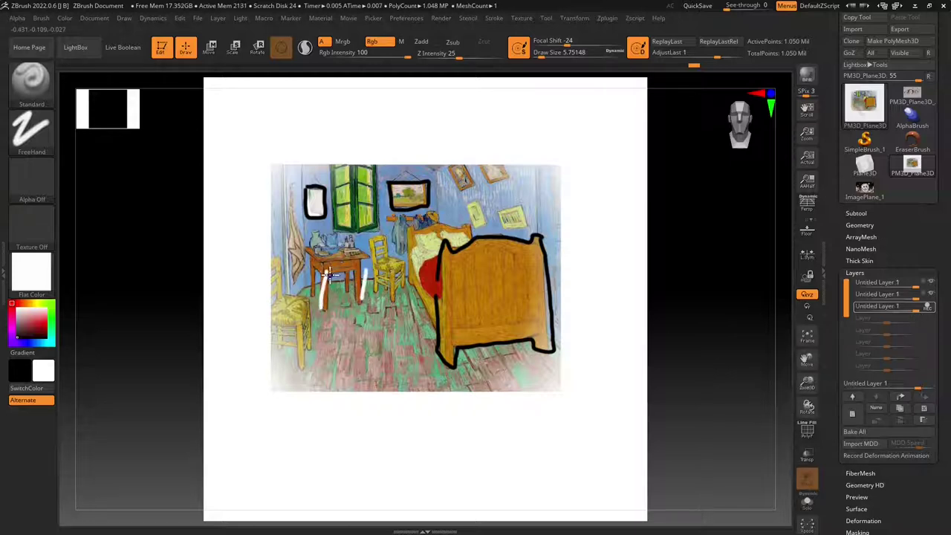
pyautogui.moveTo(382, 250)
pyautogui.mouseDown()
pyautogui.moveTo(302, 252)
pyautogui.moveTo(323, 275)
pyautogui.moveTo(371, 276)
pyautogui.mouseUp()
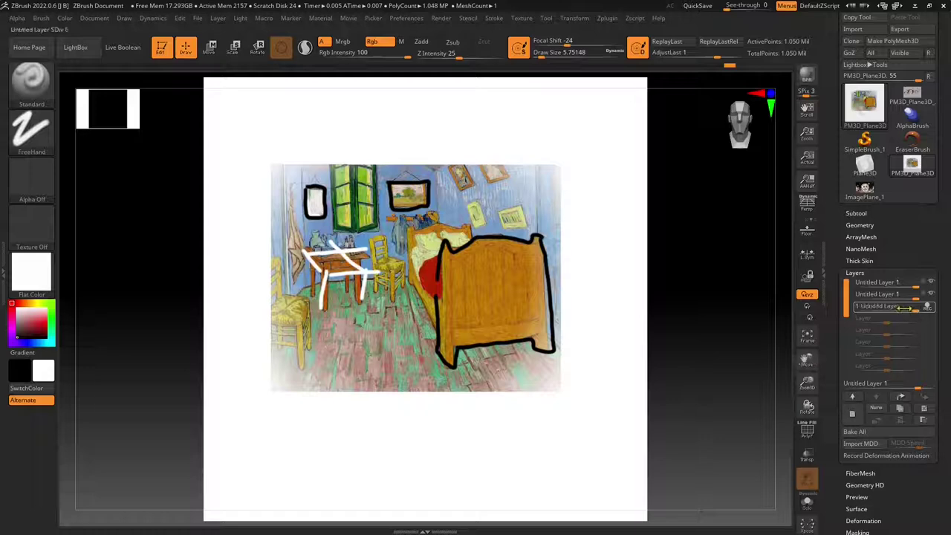
pyautogui.click(933, 307)
pyautogui.click(932, 306)
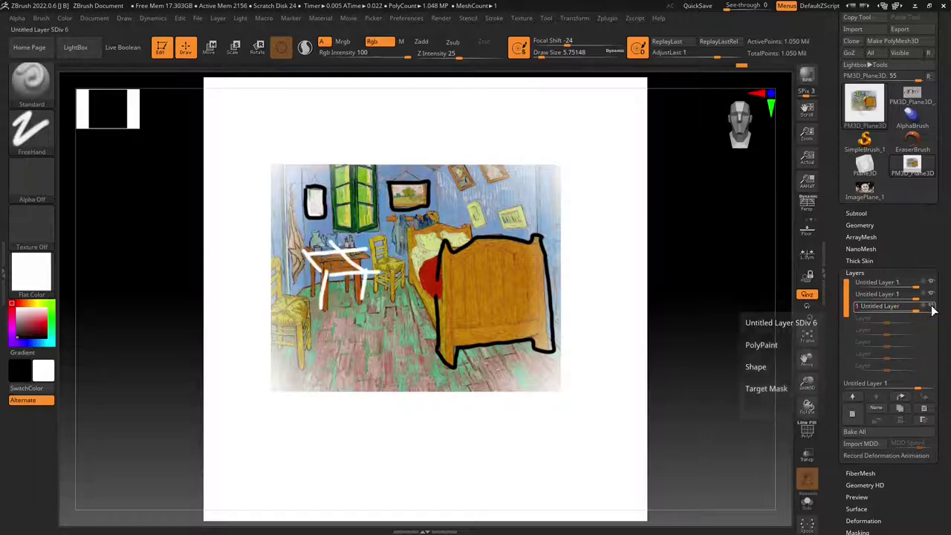
pyautogui.click(932, 307)
pyautogui.click(932, 306)
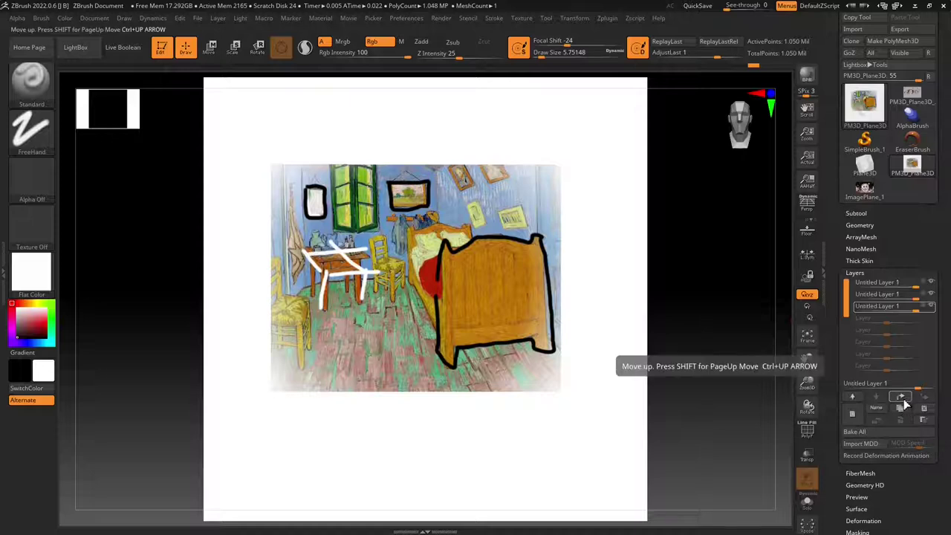
pyautogui.click(856, 273)
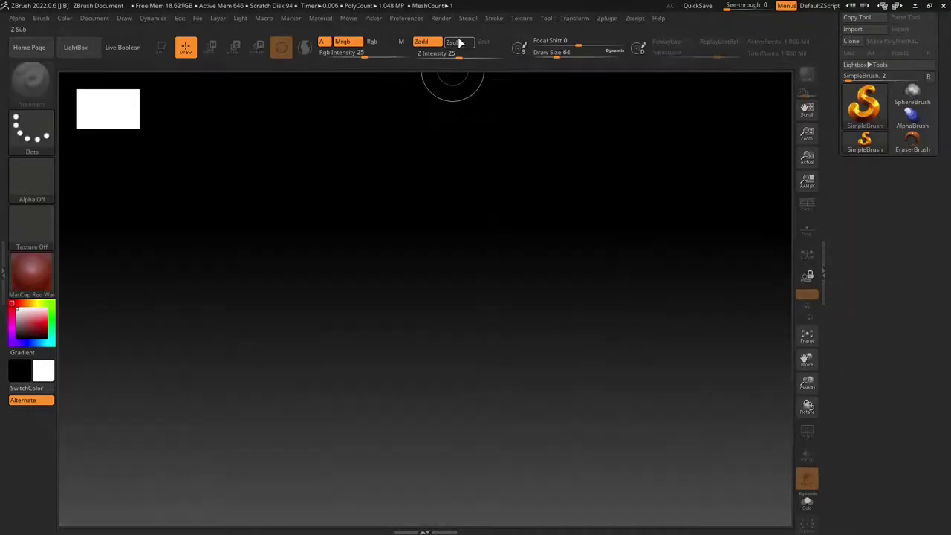
# Set Texture Off and load 'van gogh room' through Image Plane > Load Image to fill the canvas.
pyautogui.click(521, 21)
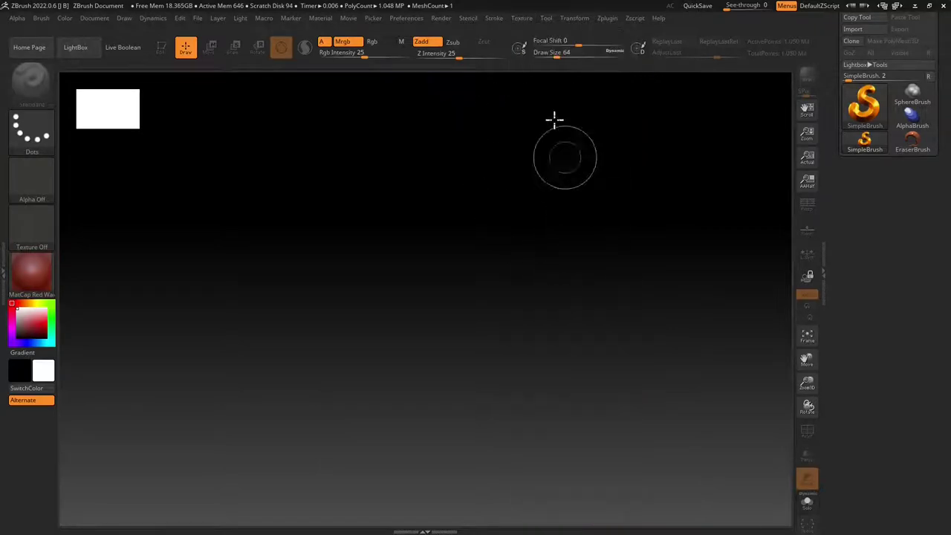
pyautogui.click(520, 20)
pyautogui.click(573, 208)
pyautogui.click(587, 135)
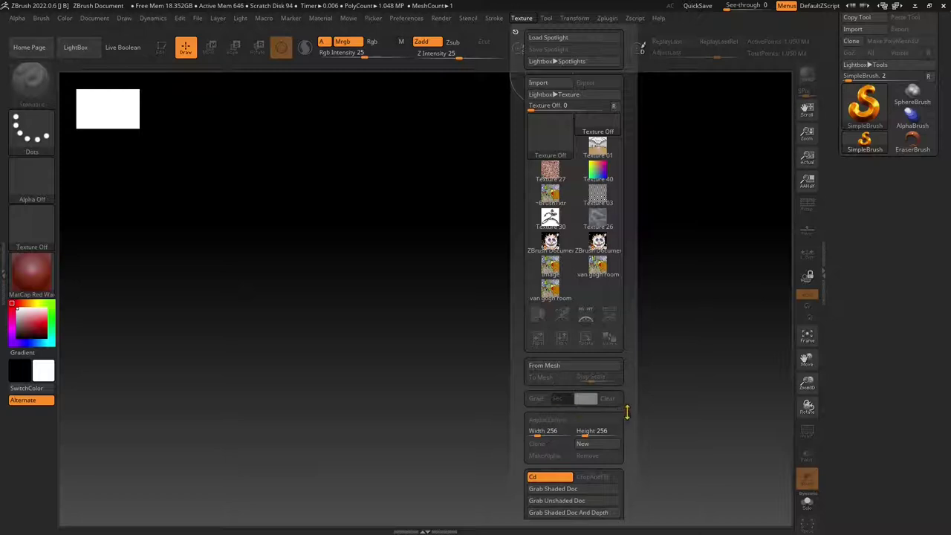
pyautogui.scroll(-5, 626, 412)
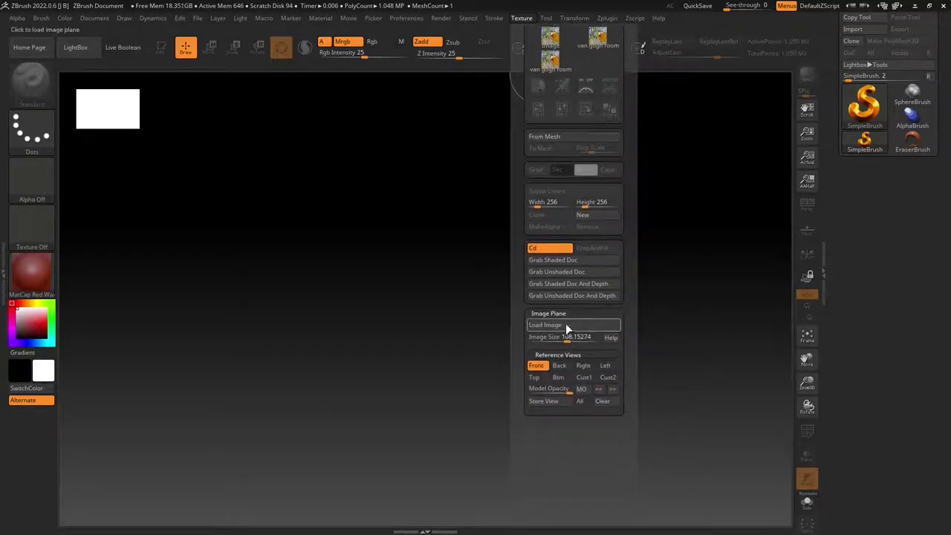
pyautogui.click(563, 330)
pyautogui.click(367, 202)
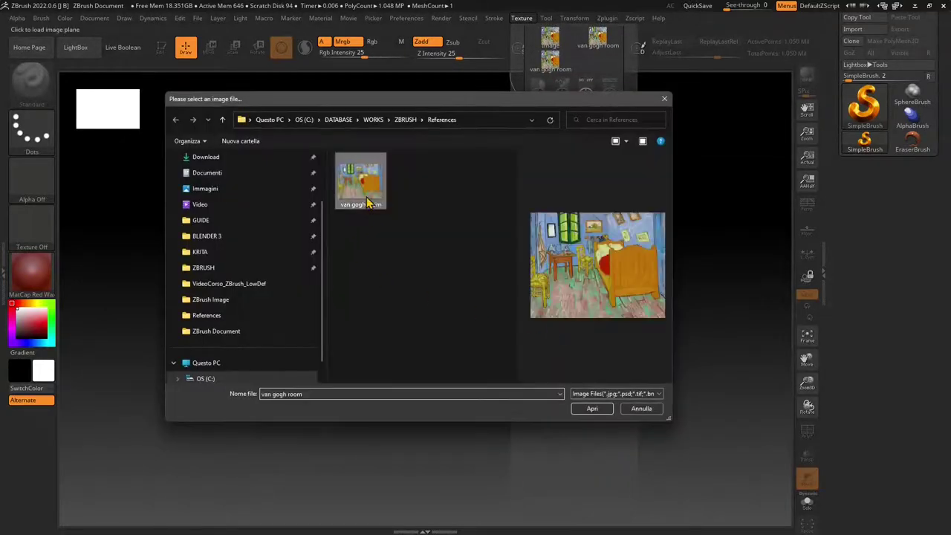
pyautogui.click(591, 409)
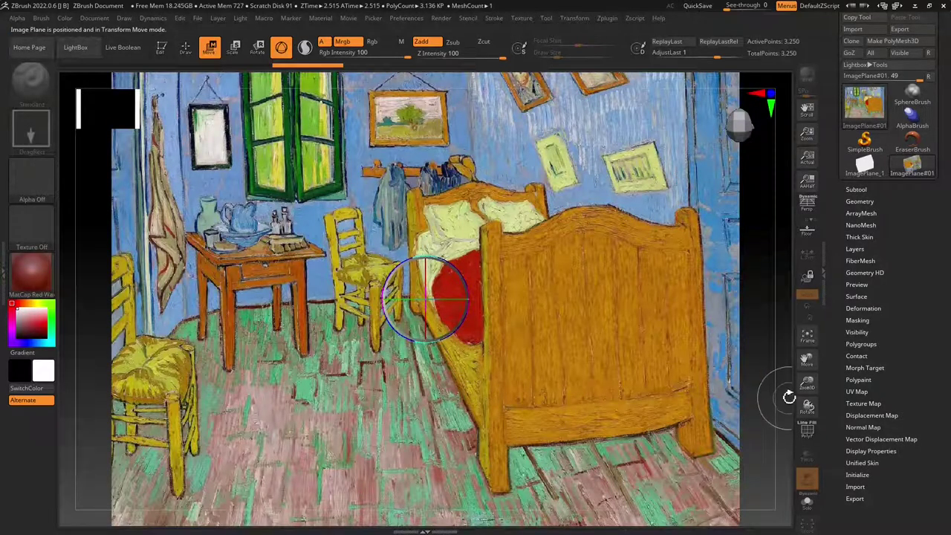
# Reposition, scale and rotate the image plane, and give it a flat colour material.
pyautogui.moveTo(448, 276); pyautogui.dragTo(464, 266)
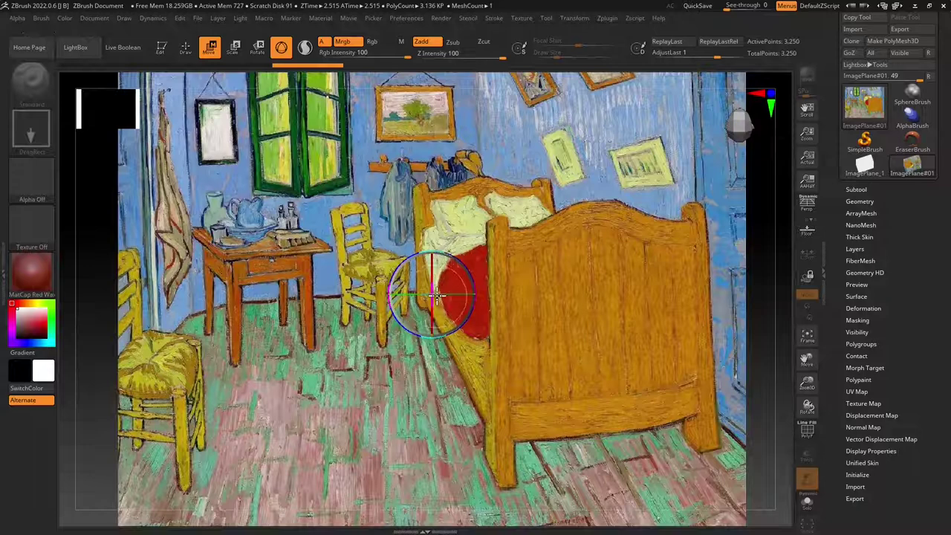
pyautogui.moveTo(436, 295)
pyautogui.mouseDown()
pyautogui.moveTo(445, 301)
pyautogui.moveTo(412, 305)
pyautogui.moveTo(433, 315)
pyautogui.moveTo(416, 308)
pyautogui.moveTo(435, 300)
pyautogui.moveTo(431, 308)
pyautogui.mouseUp()
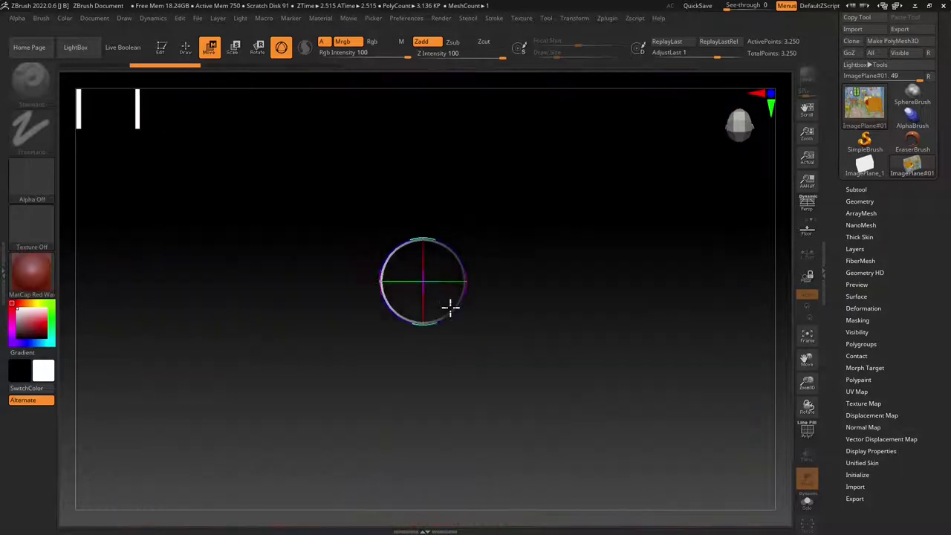
pyautogui.moveTo(450, 307)
pyautogui.mouseDown()
pyautogui.moveTo(456, 350)
pyautogui.moveTo(428, 248)
pyautogui.moveTo(446, 318)
pyautogui.mouseUp()
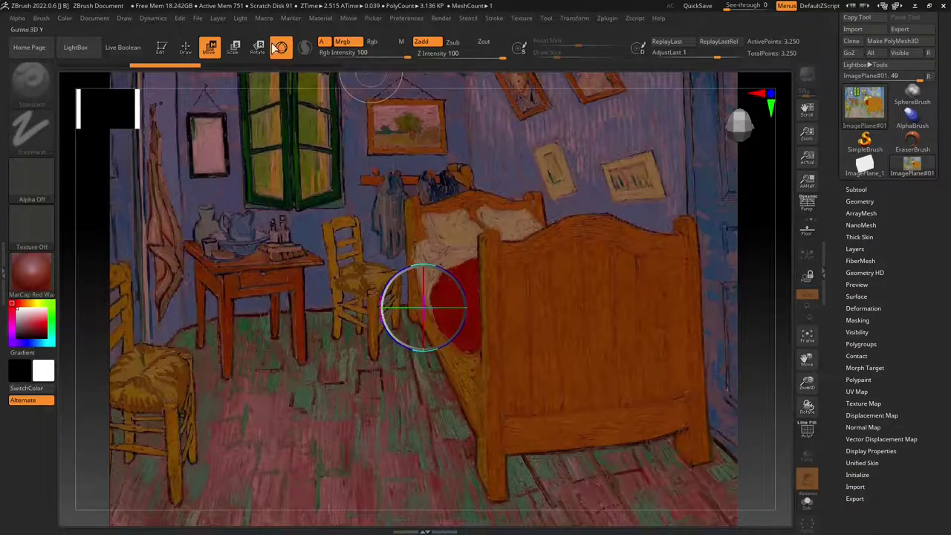
pyautogui.press('e')
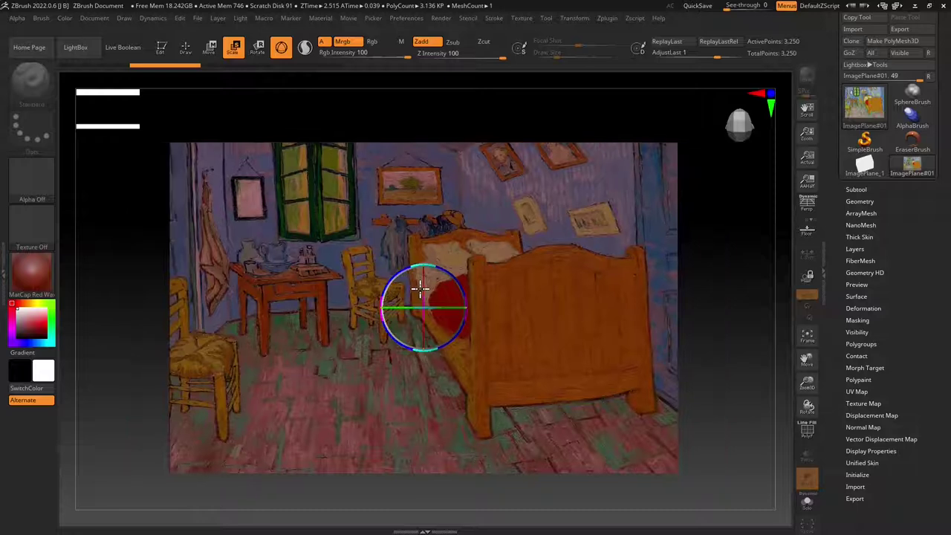
pyautogui.click(257, 47)
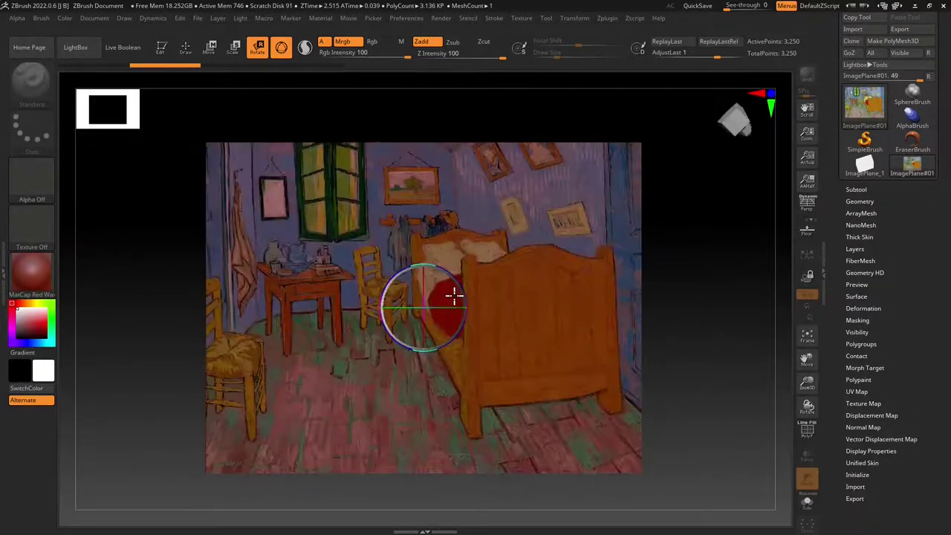
pyautogui.click(16, 284)
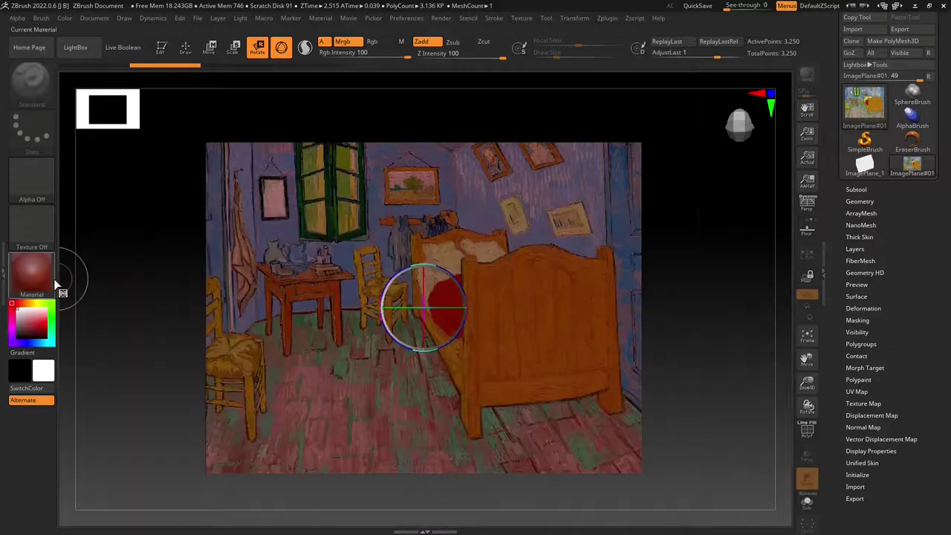
pyautogui.click(52, 282)
pyautogui.click(92, 238)
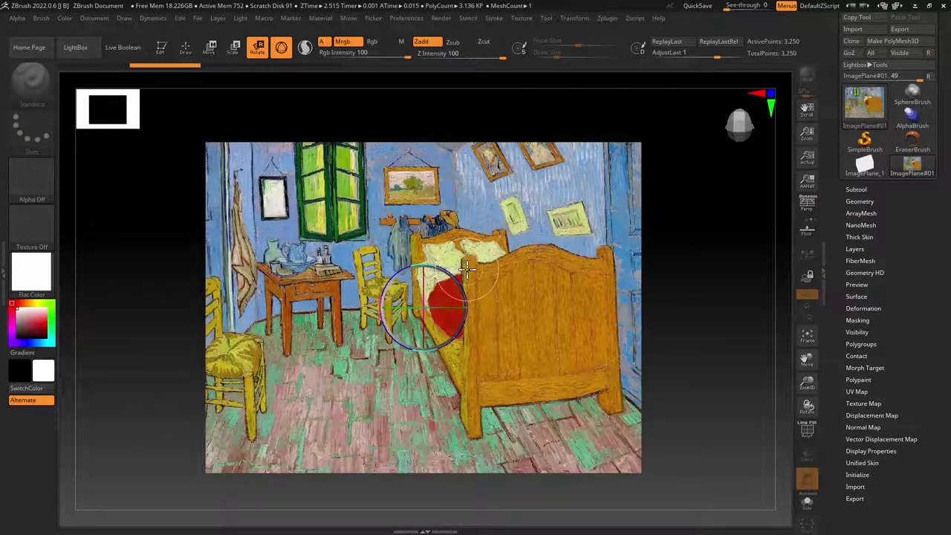
pyautogui.press('w')
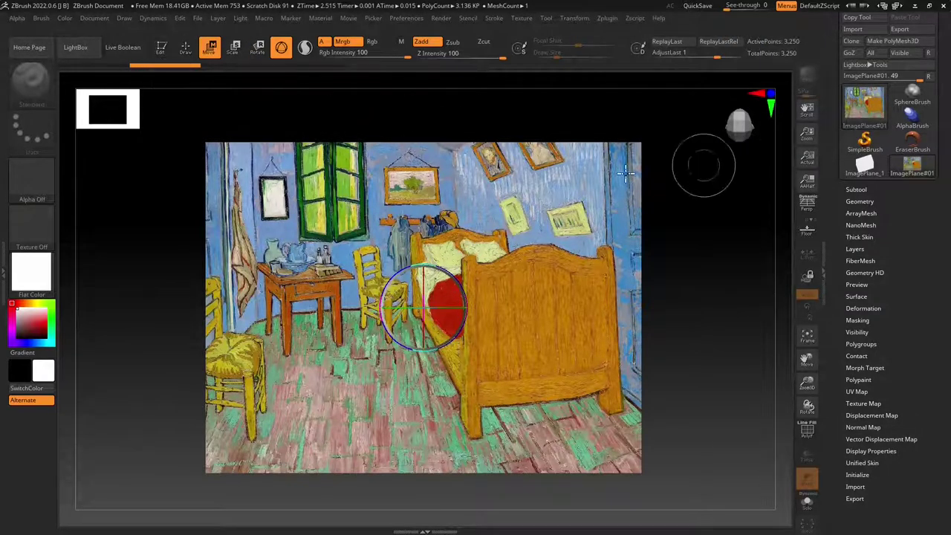
# Enter edit mode, try a few brush strokes on the picture, then undo them.
pyautogui.click(161, 53)
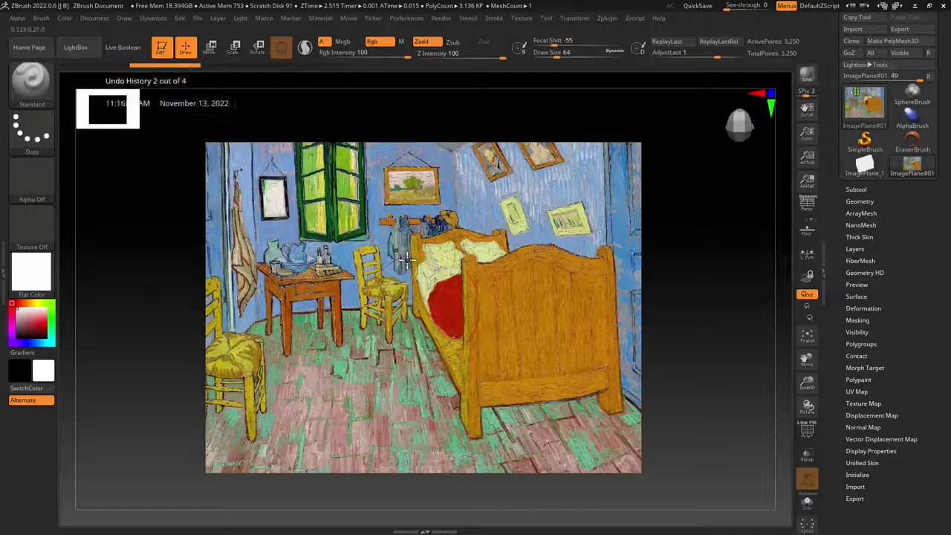
pyautogui.moveTo(295, 226)
pyautogui.mouseDown()
pyautogui.moveTo(348, 235)
pyautogui.moveTo(358, 261)
pyautogui.moveTo(508, 283)
pyautogui.moveTo(485, 249)
pyautogui.moveTo(537, 284)
pyautogui.moveTo(520, 338)
pyautogui.moveTo(463, 348)
pyautogui.moveTo(454, 316)
pyautogui.moveTo(385, 363)
pyautogui.moveTo(365, 337)
pyautogui.moveTo(444, 252)
pyautogui.mouseUp()
pyautogui.hotkey('ctrl', 'z')
pyautogui.hotkey('ctrl', 'z')
pyautogui.hotkey('ctrl', 'z')
pyautogui.hotkey('ctrl', 'z')
pyautogui.hotkey('ctrl', 'z')
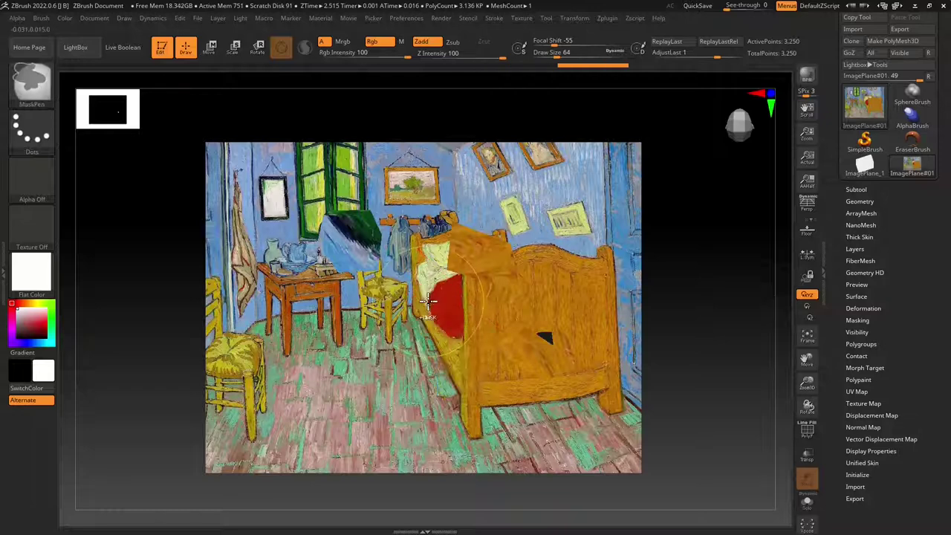
pyautogui.hotkey('ctrl', 'z')
pyautogui.hotkey('ctrl', 'z')
pyautogui.hotkey('ctrl', 'z')
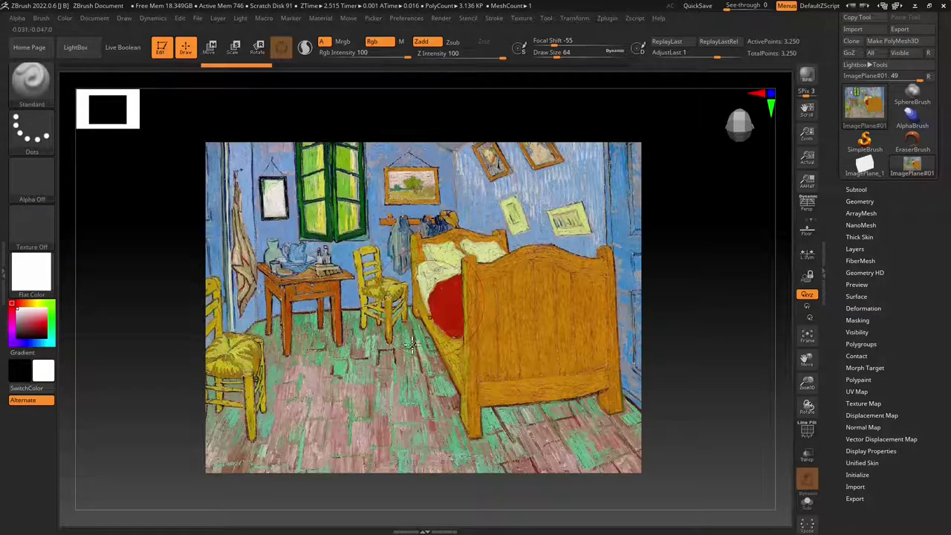
pyautogui.hotkey('ctrl', 'z')
pyautogui.hotkey('ctrl', 'z')
pyautogui.hotkey('ctrl', 'z')
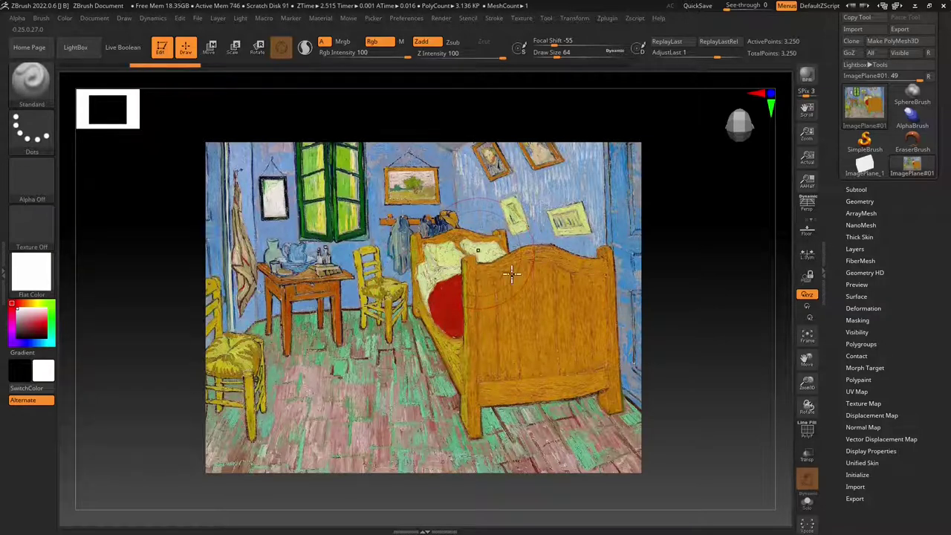
# Leave edit mode and choose Do not Switch at the 2.5D prompt.
pyautogui.click(855, 190)
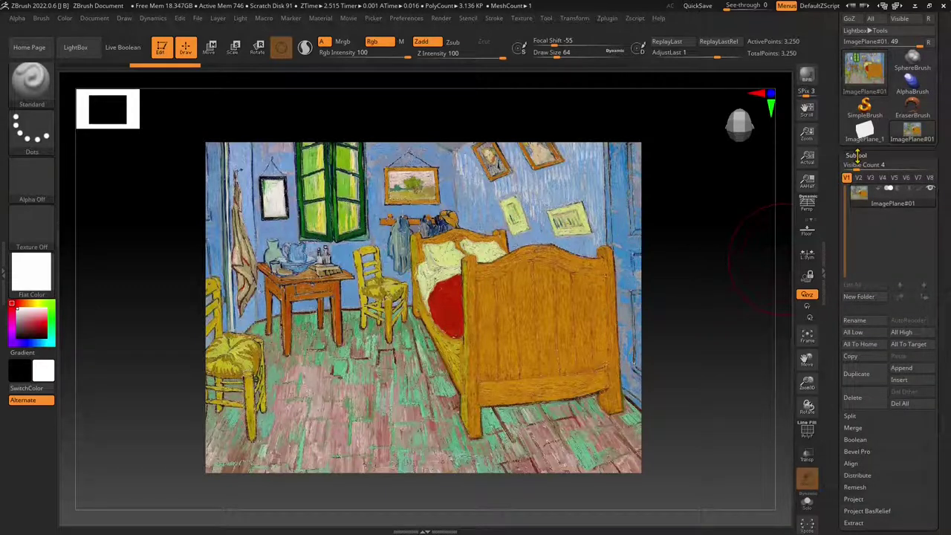
pyautogui.click(856, 156)
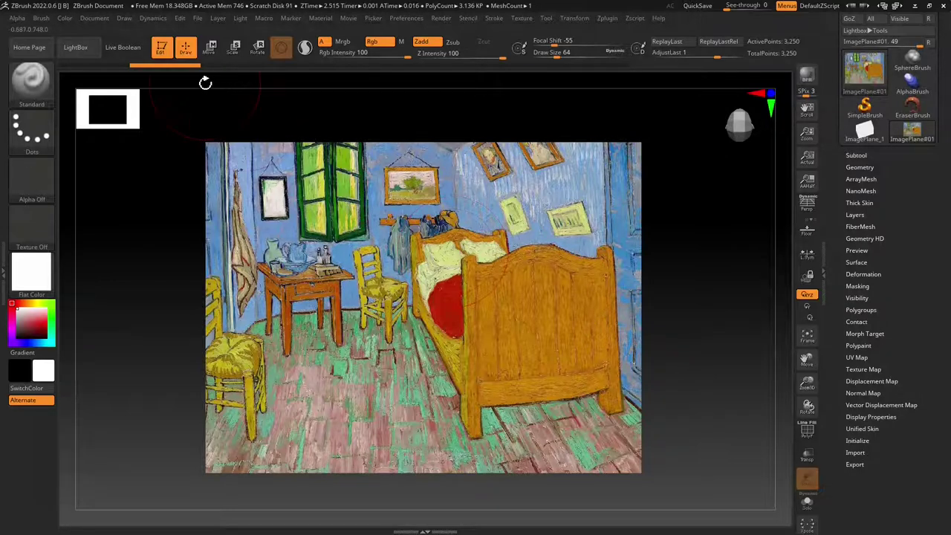
pyautogui.click(162, 53)
pyautogui.click(108, 79)
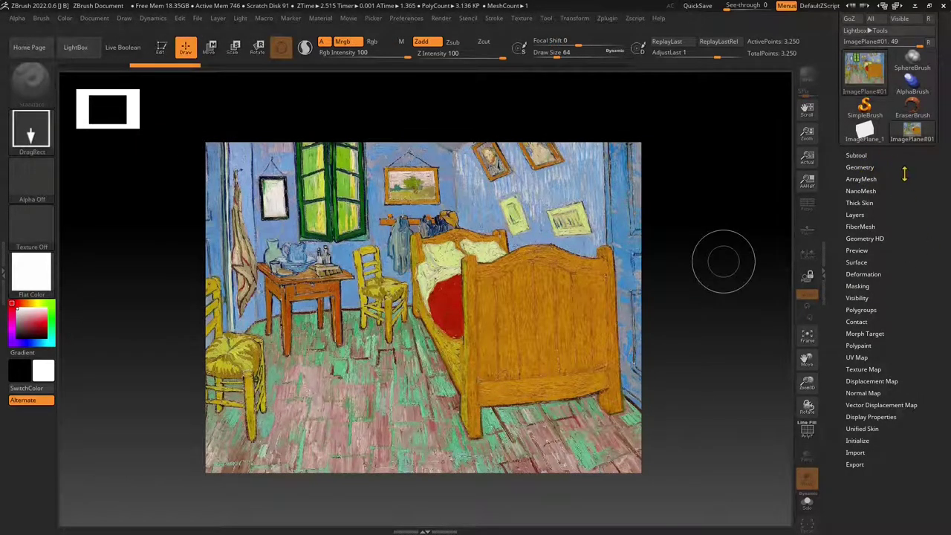
# Pick Plane3D from the Tool picker and draw it over the painting.
pyautogui.moveTo(904, 173); pyautogui.dragTo(907, 199)
pyautogui.moveTo(866, 171)
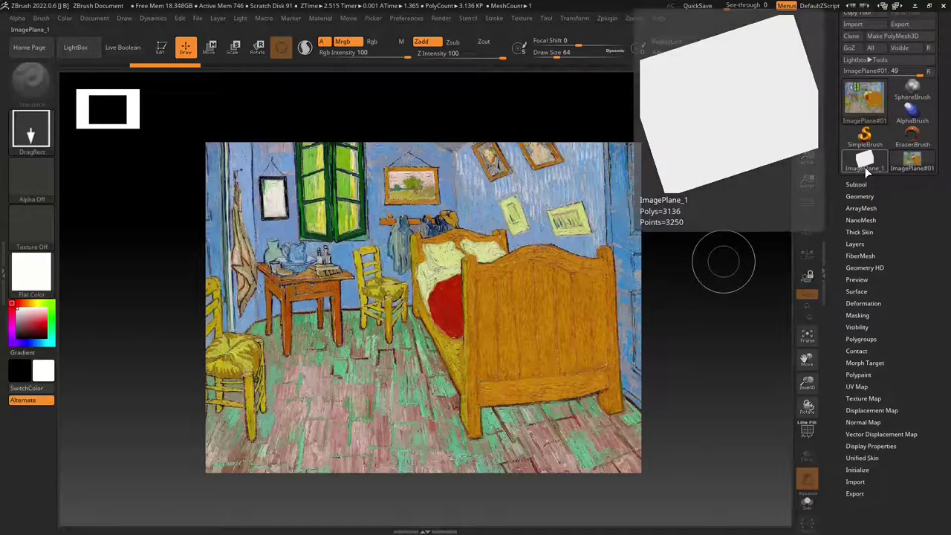
pyautogui.click(864, 98)
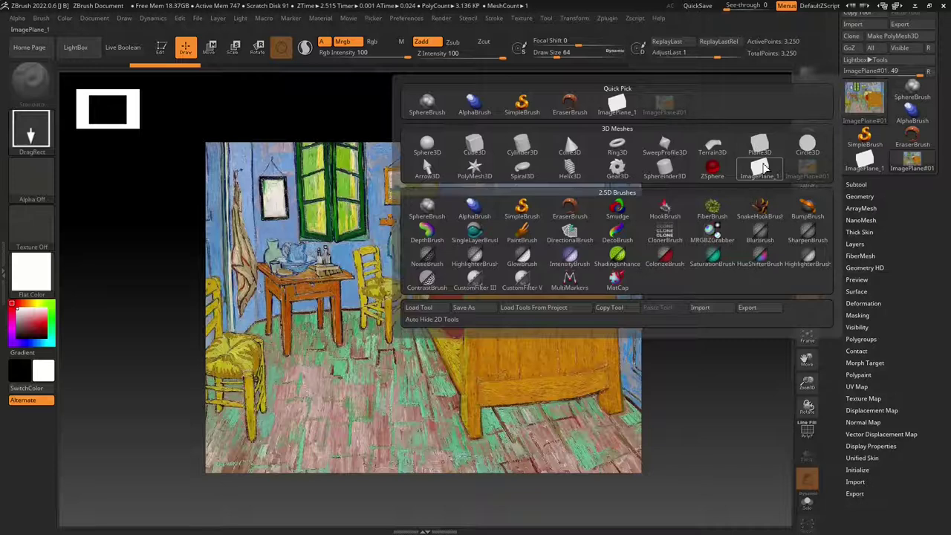
pyautogui.moveTo(763, 169)
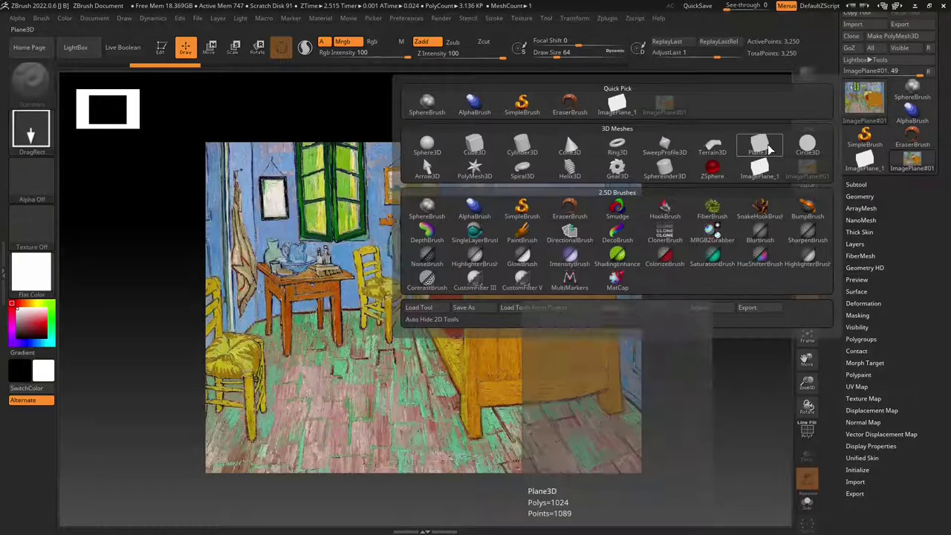
pyautogui.click(759, 145)
pyautogui.moveTo(414, 286)
pyautogui.mouseDown()
pyautogui.moveTo(415, 529)
pyautogui.moveTo(457, 512)
pyautogui.moveTo(425, 527)
pyautogui.moveTo(413, 516)
pyautogui.mouseUp()
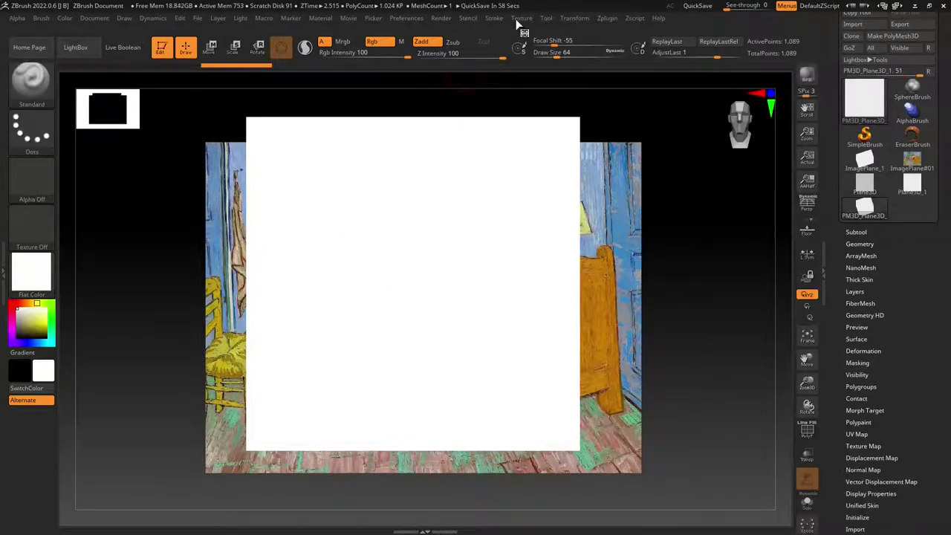
# Lower Texture > Image Plane > Model Opacity to about 79.
pyautogui.click(520, 19)
pyautogui.scroll(-5, 628, 345)
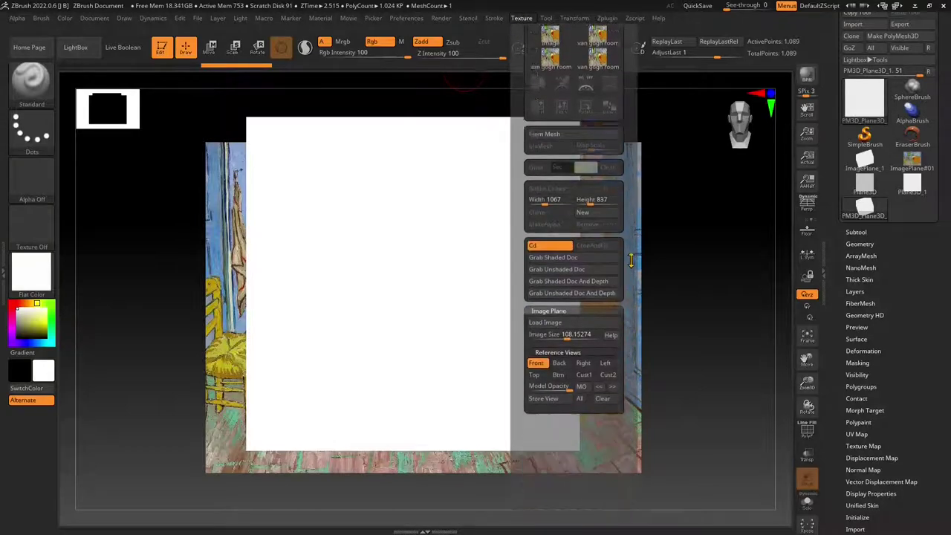
pyautogui.moveTo(564, 383)
pyautogui.mouseDown()
pyautogui.moveTo(546, 388)
pyautogui.moveTo(558, 390)
pyautogui.mouseUp()
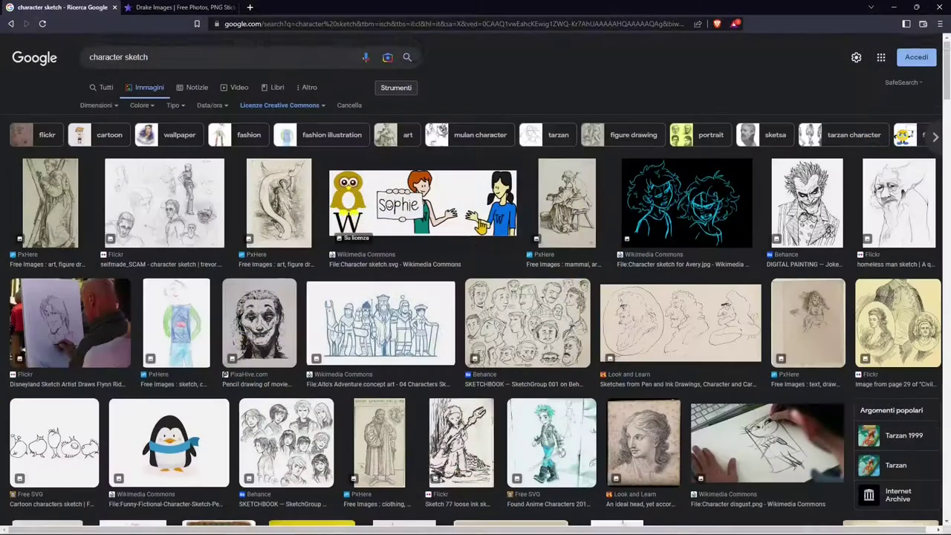
# Scroll far down the 'character sketch' image results, then switch to the rawpixel tab.
pyautogui.scroll(-1, 170, 177)
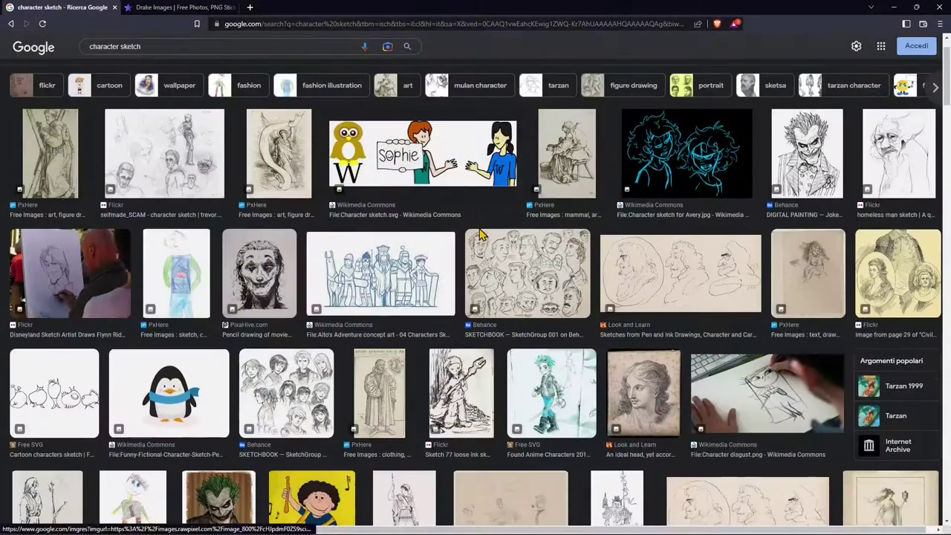
pyautogui.scroll(-7, 367, 276)
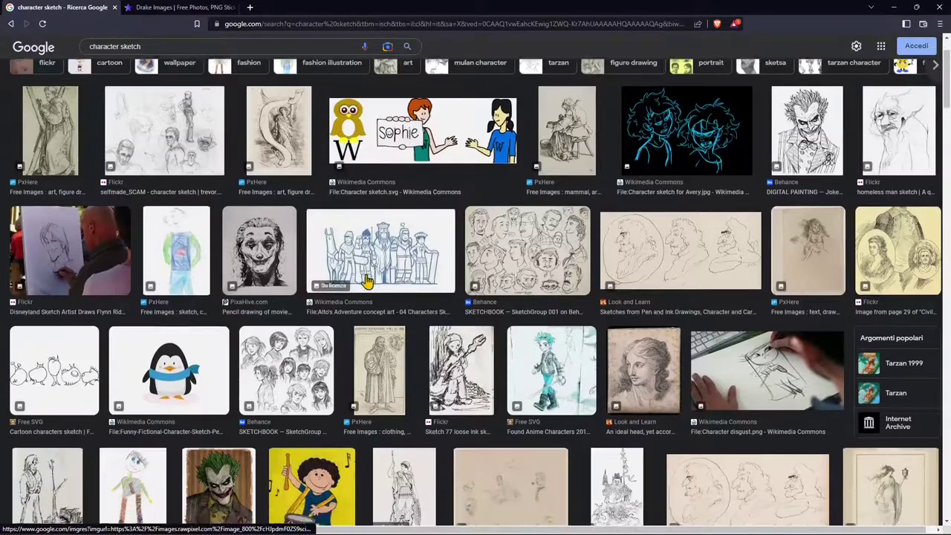
pyautogui.scroll(-6, 374, 275)
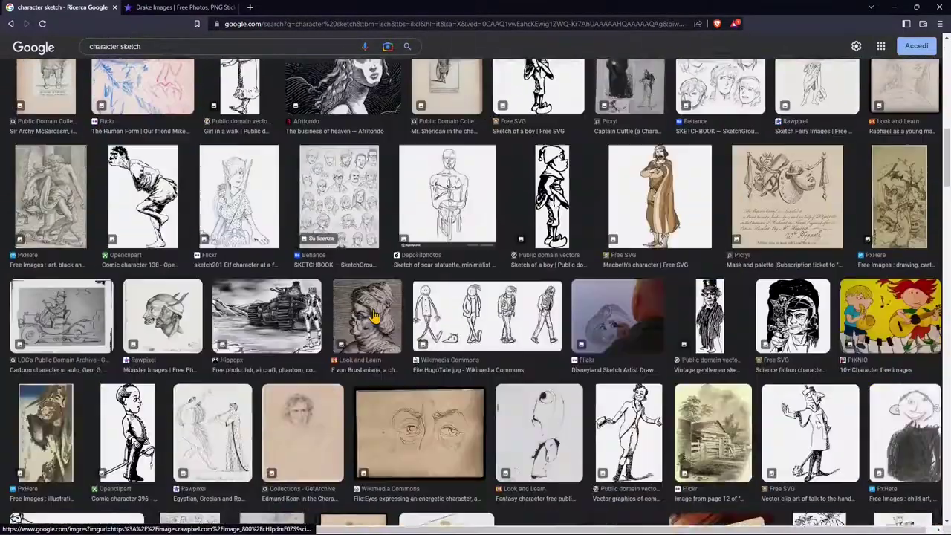
pyautogui.scroll(-8, 483, 362)
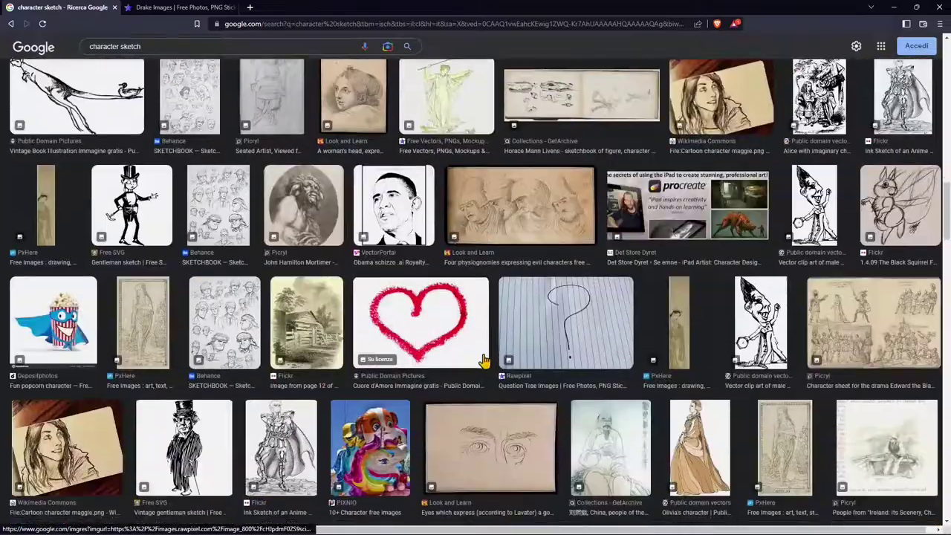
pyautogui.scroll(-10, 146, 232)
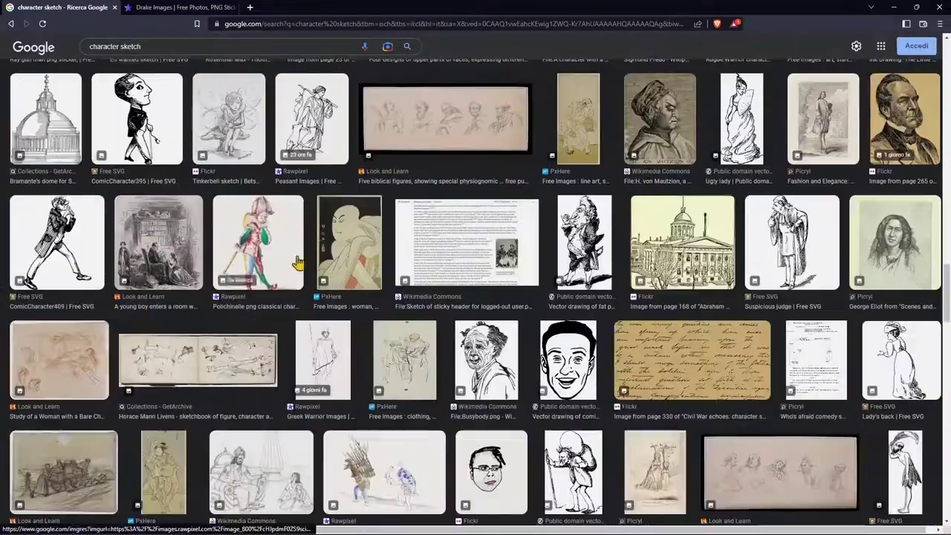
pyautogui.scroll(-10, 497, 338)
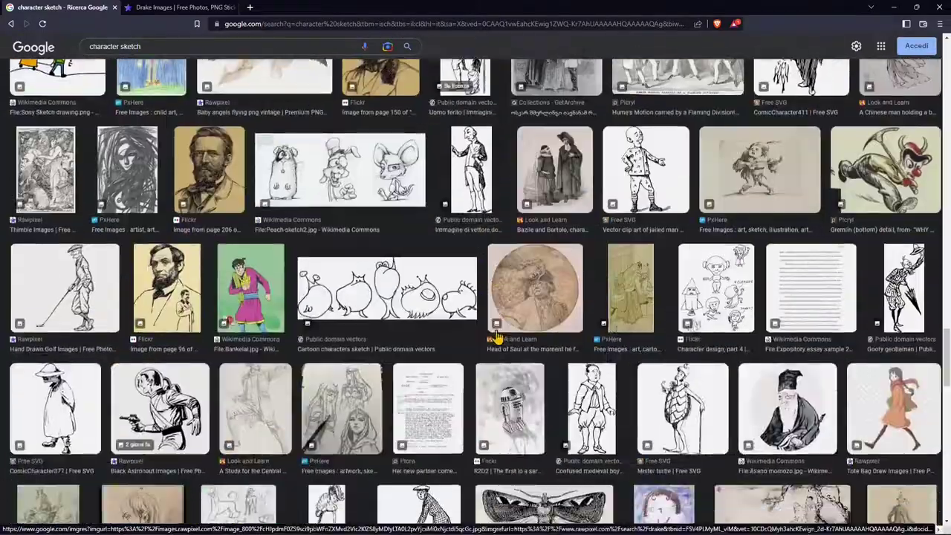
pyautogui.scroll(-5, 497, 338)
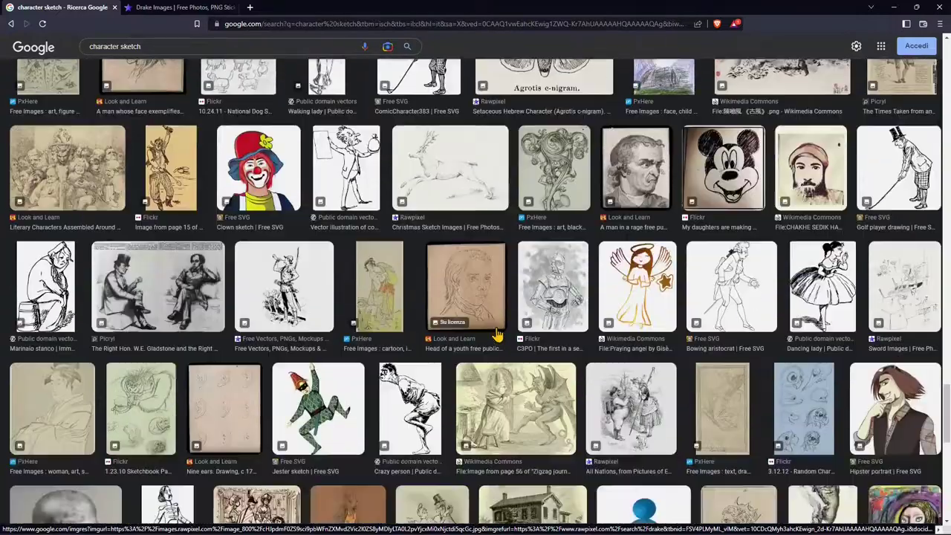
pyautogui.hotkey('ctrl', 'Tab')
# Dismiss the cookie banner, select the illustration's description, and close the browser.
pyautogui.click(919, 509)
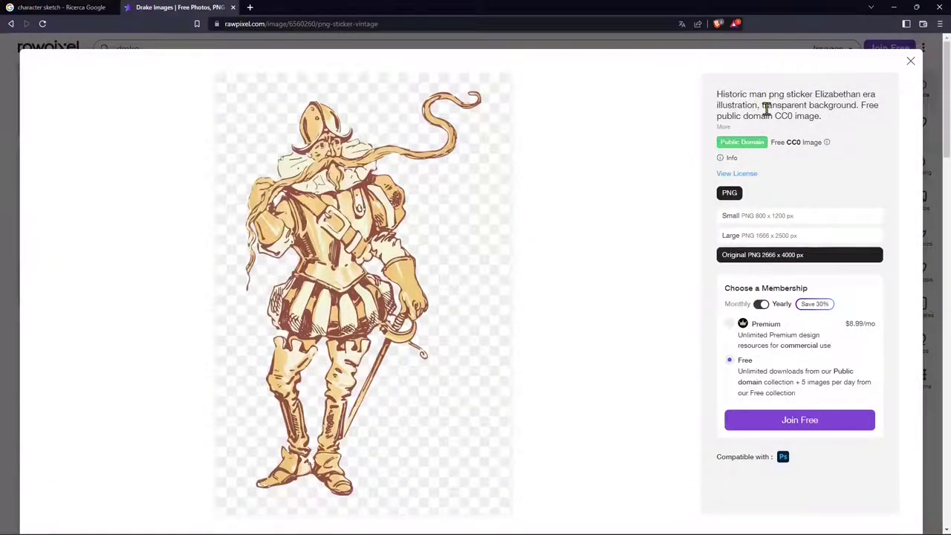
pyautogui.moveTo(771, 107); pyautogui.dragTo(775, 128)
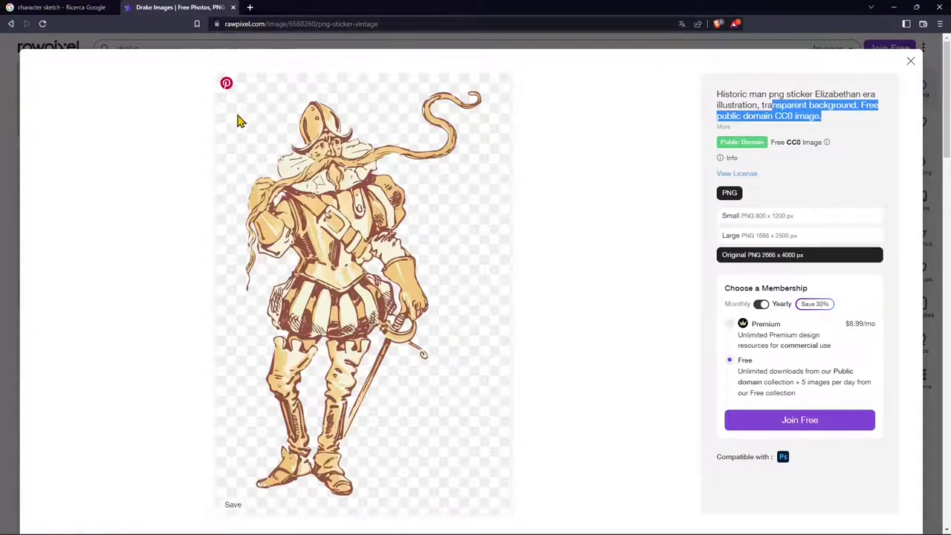
pyautogui.click(942, 7)
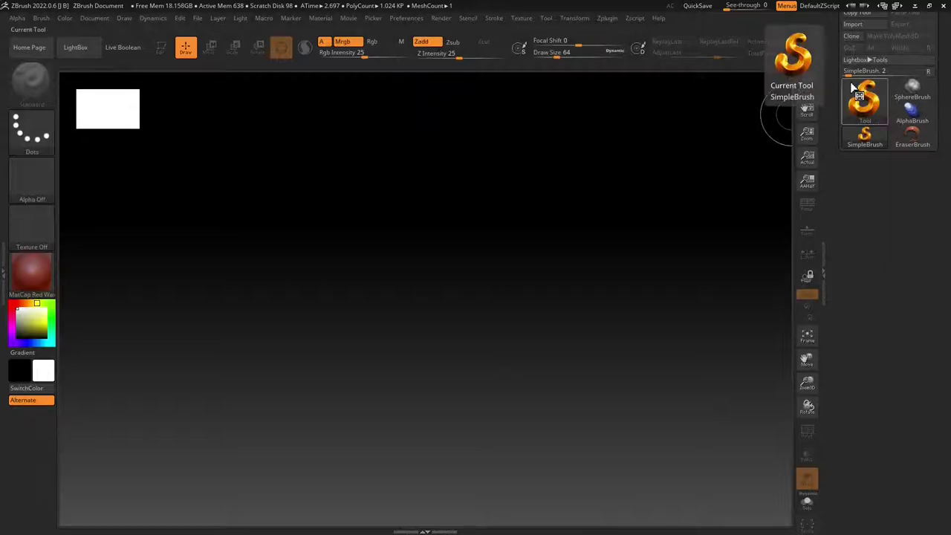
# Draw a new Plane3D on the canvas and enter edit mode.
pyautogui.scroll(2, 864, 133)
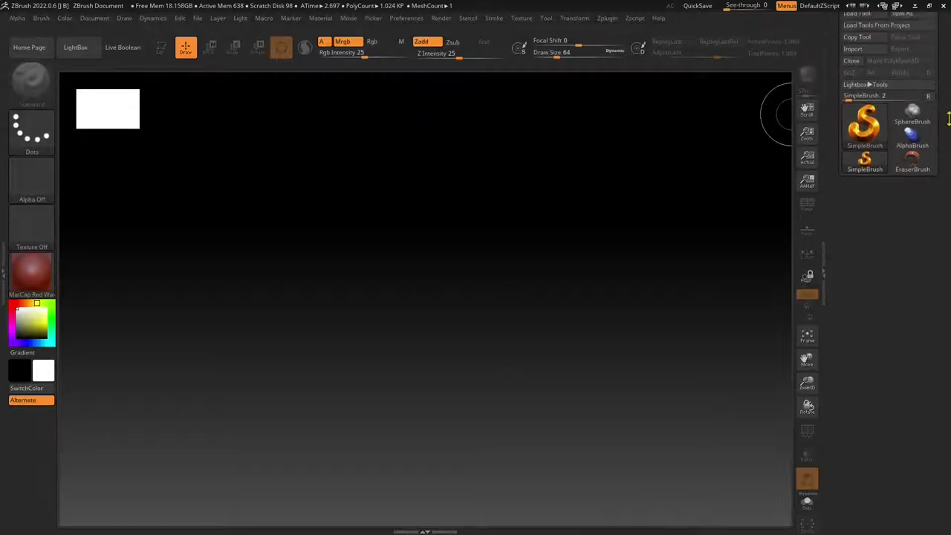
pyautogui.click(864, 133)
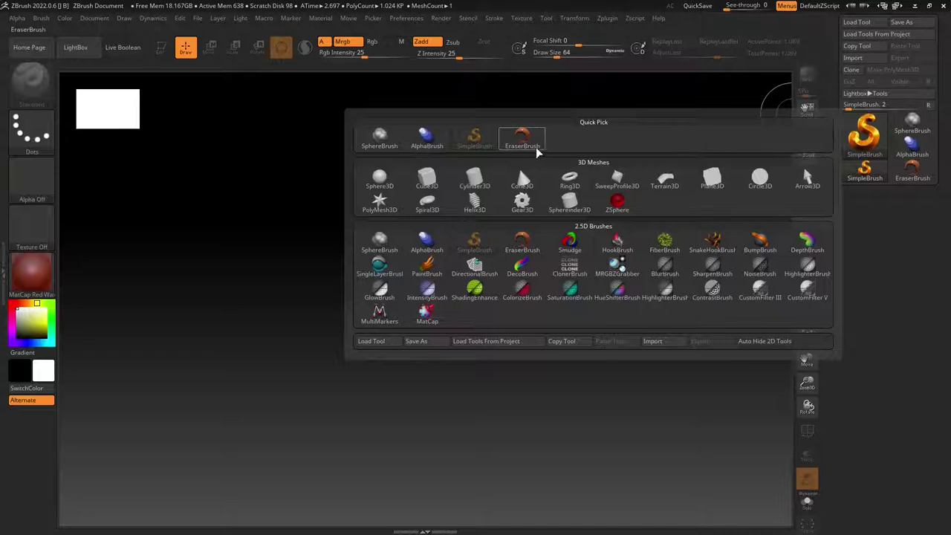
pyautogui.click(712, 181)
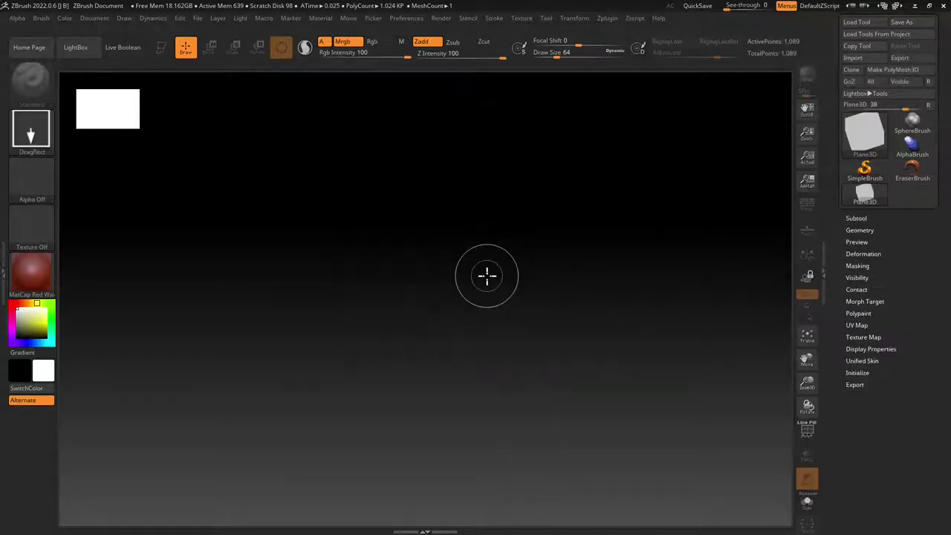
pyautogui.moveTo(435, 282); pyautogui.dragTo(429, 508)
pyautogui.press('t')
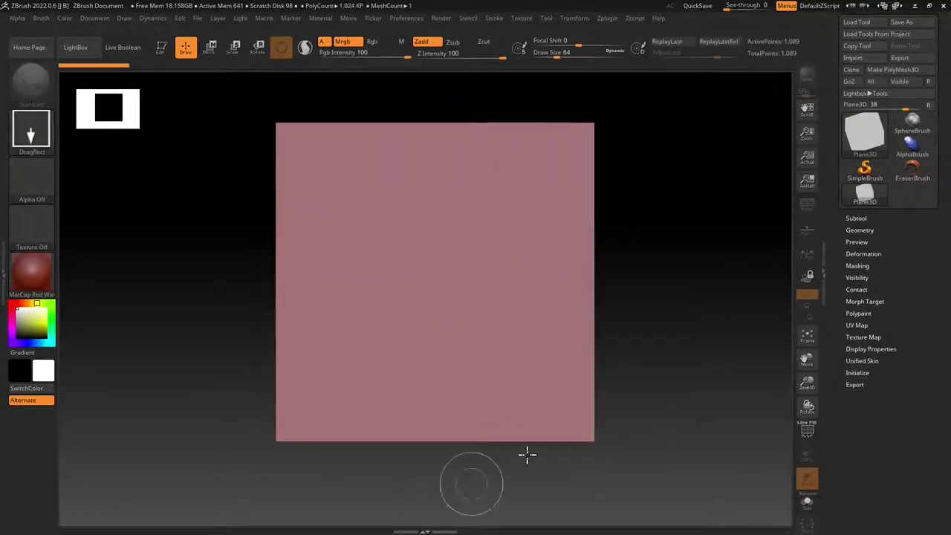
# Set Initialize HDivide 307 and VDivide 319, then make PolyMesh3D with PolyF off.
pyautogui.click(857, 372)
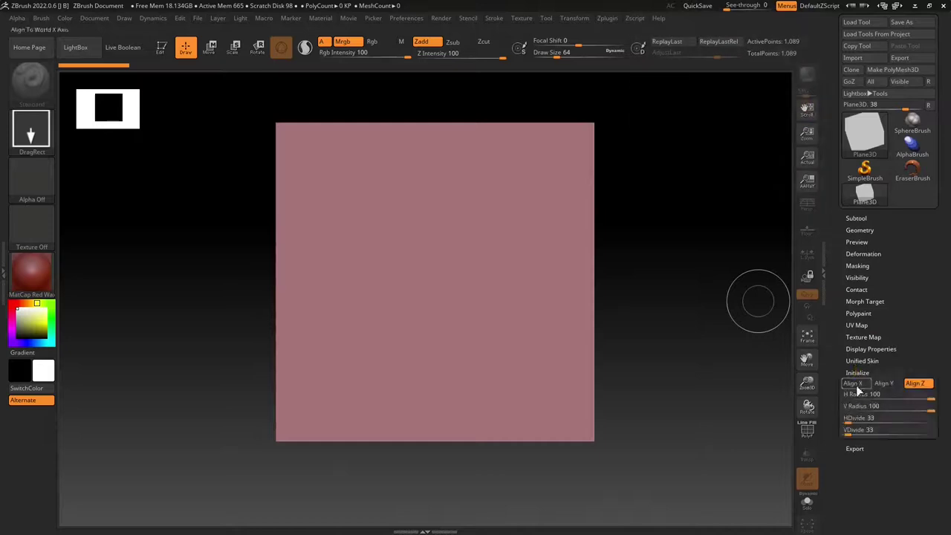
pyautogui.moveTo(854, 418)
pyautogui.mouseDown()
pyautogui.moveTo(880, 418)
pyautogui.moveTo(864, 421)
pyautogui.moveTo(856, 435)
pyautogui.moveTo(864, 436)
pyautogui.moveTo(862, 419)
pyautogui.moveTo(871, 419)
pyautogui.moveTo(872, 436)
pyautogui.mouseUp()
pyautogui.click(807, 431)
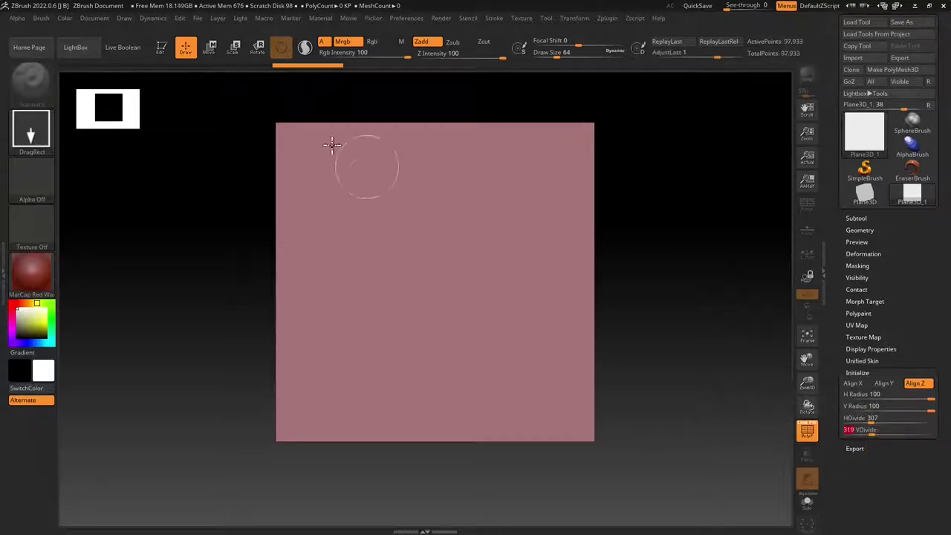
pyautogui.moveTo(874, 139)
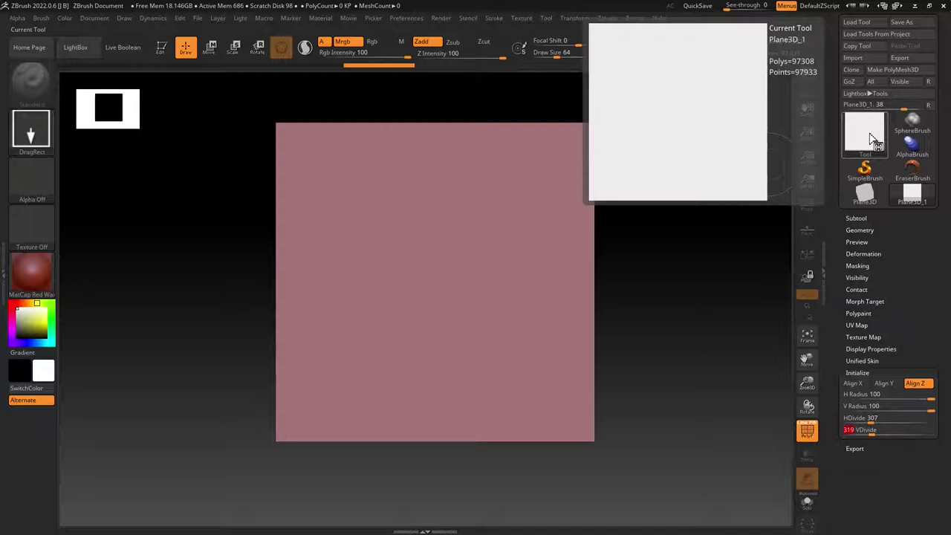
pyautogui.press('t')
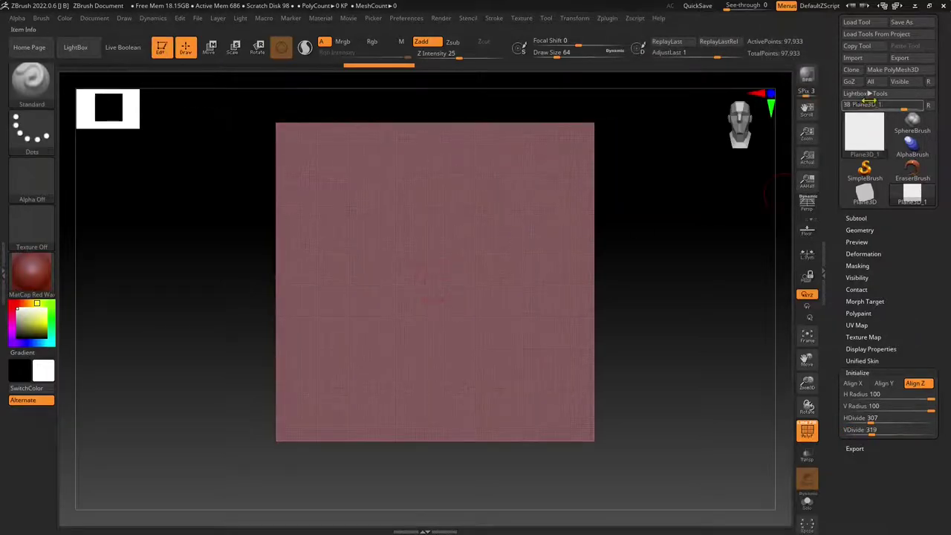
pyautogui.click(892, 69)
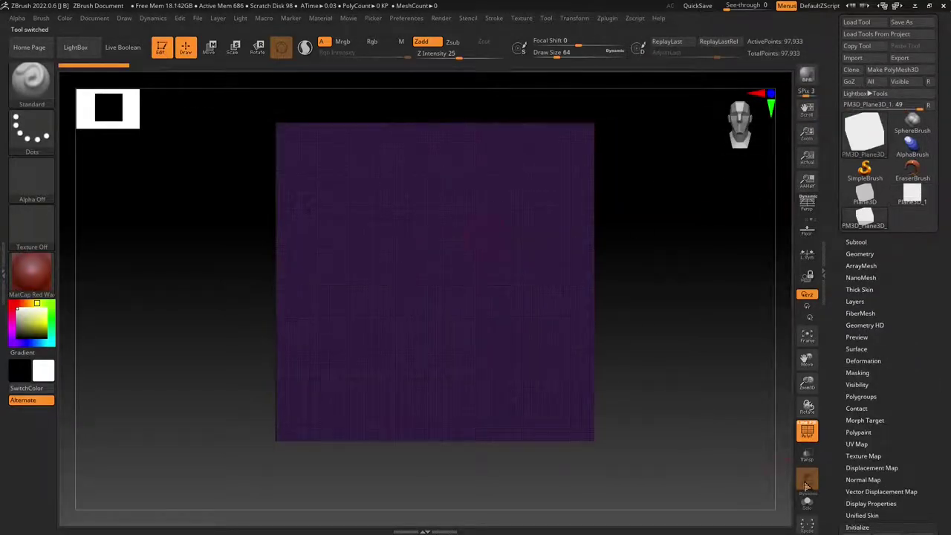
pyautogui.hotkey('shift', 'f')
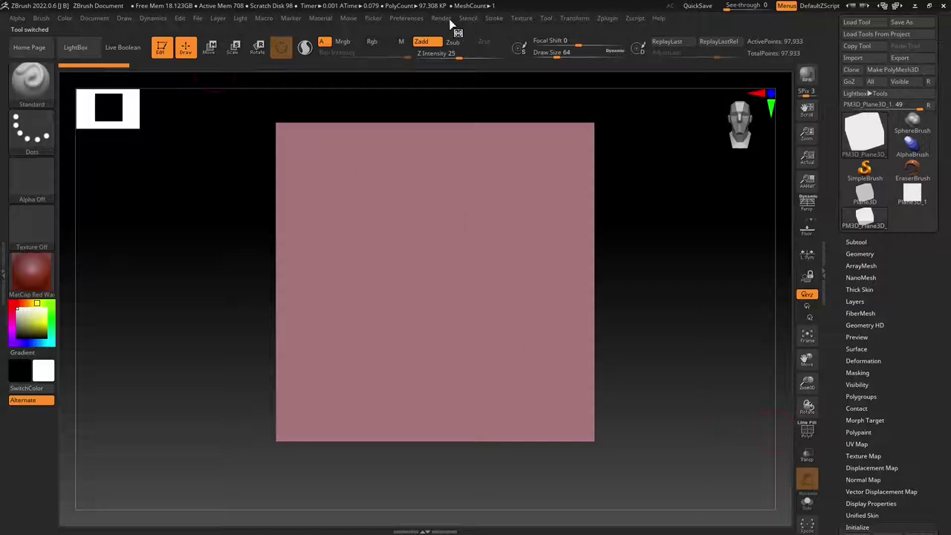
pyautogui.click(521, 19)
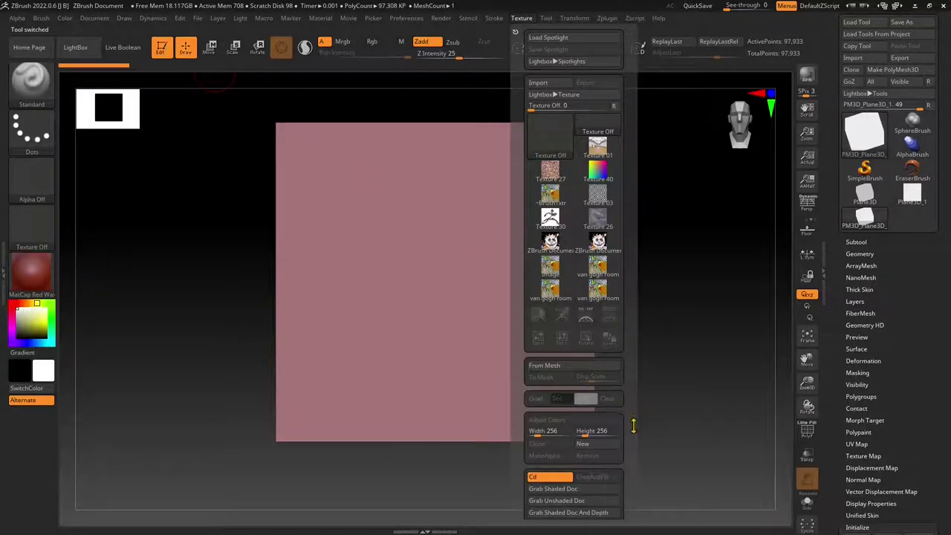
# Load the rawpixel historic-man image as the reference image plane.
pyautogui.scroll(-5, 633, 425)
pyautogui.click(544, 280)
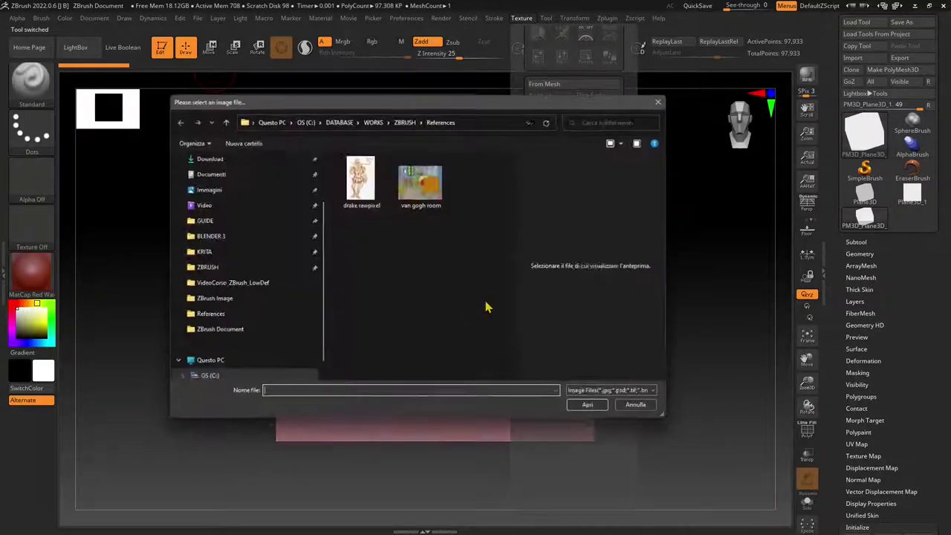
pyautogui.click(370, 199)
pyautogui.click(589, 409)
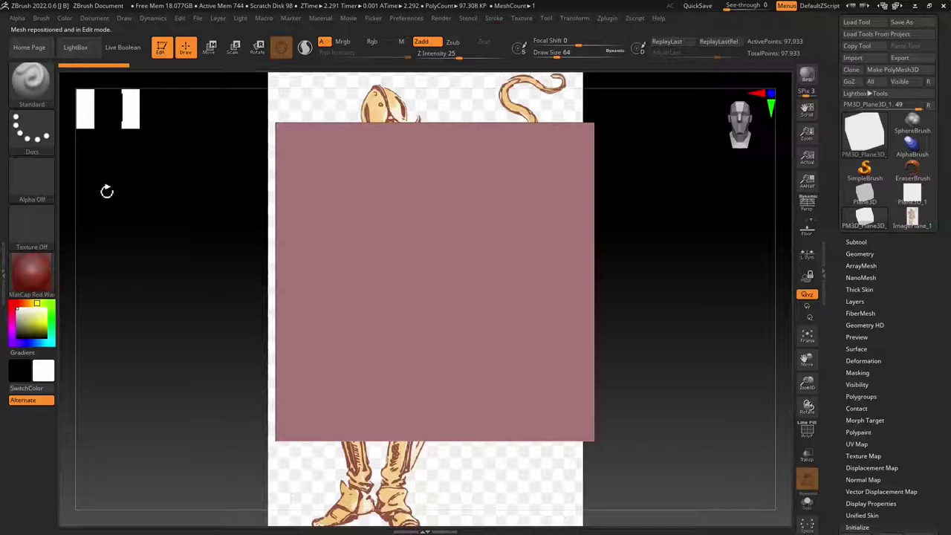
# Give the plane a flat colour material and raise Model Opacity to about 63.
pyautogui.click(38, 281)
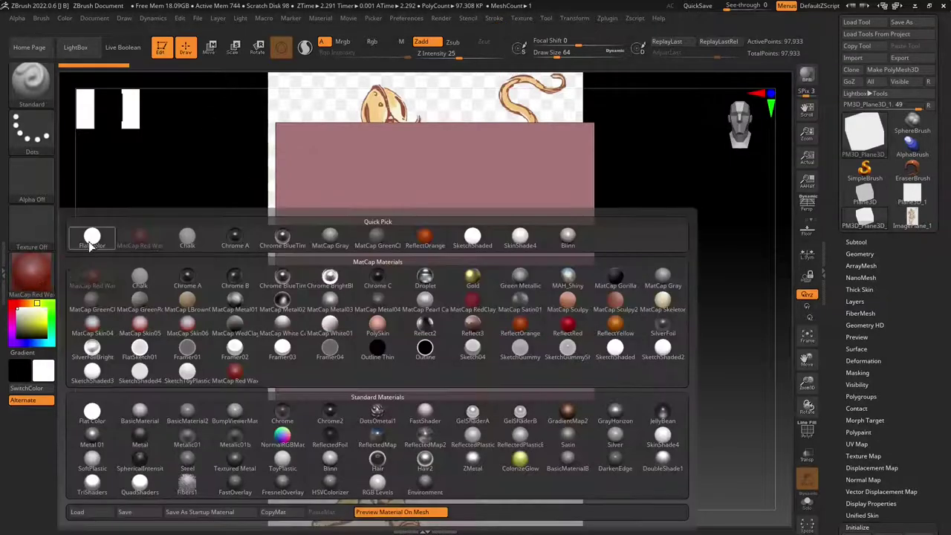
pyautogui.click(90, 244)
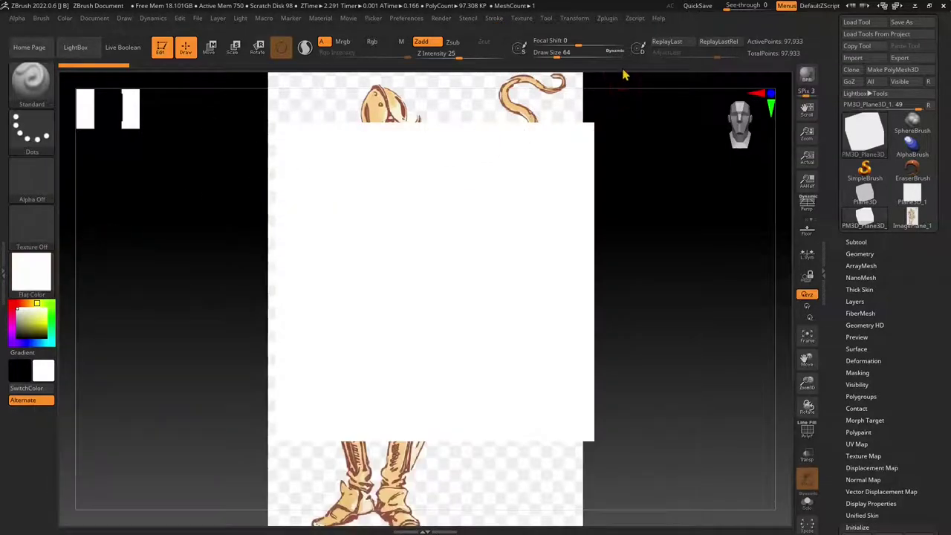
pyautogui.click(522, 18)
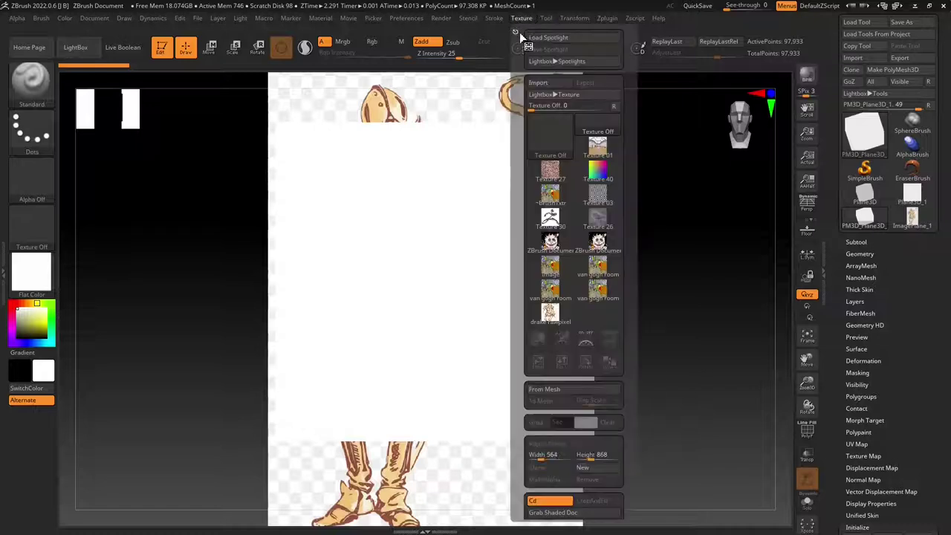
pyautogui.scroll(-5, 631, 380)
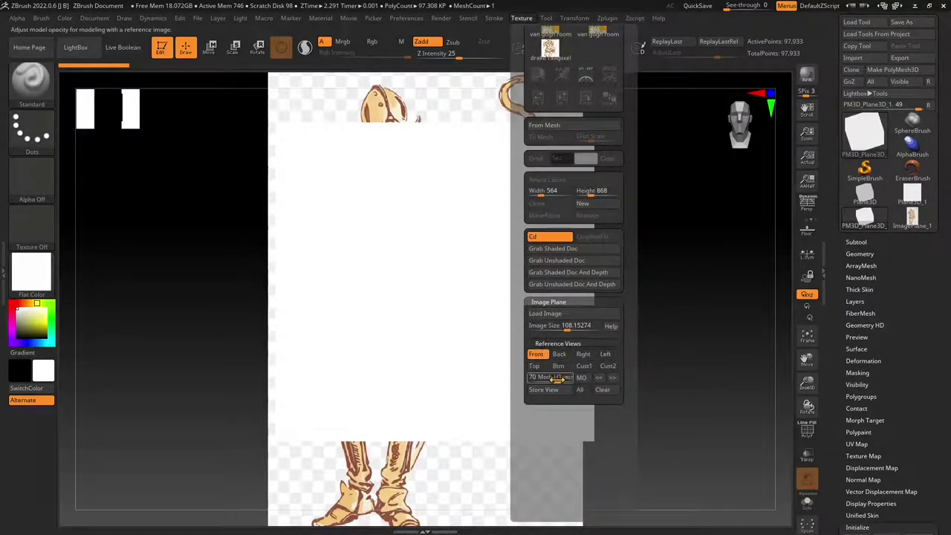
pyautogui.moveTo(546, 379); pyautogui.dragTo(555, 382)
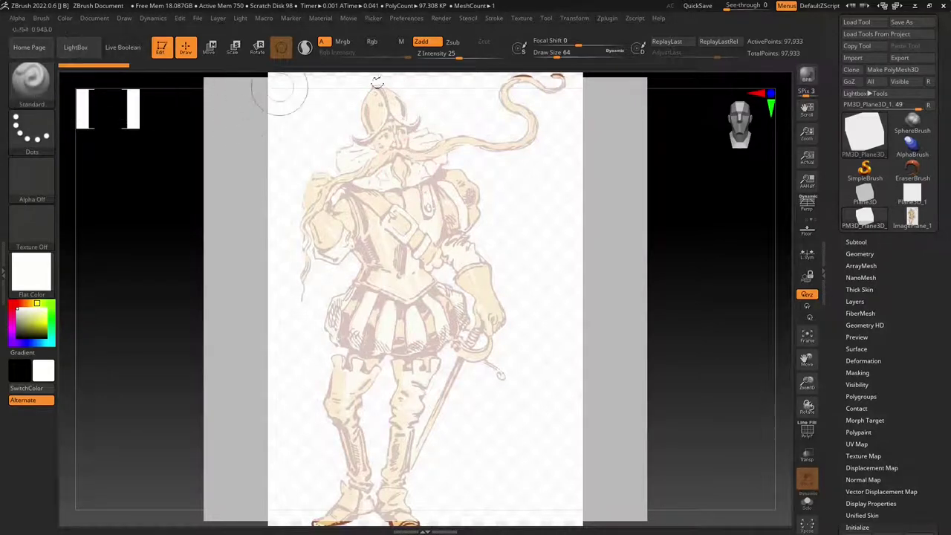
# Select the Pen Shadow brush from the brush picker.
pyautogui.click(33, 94)
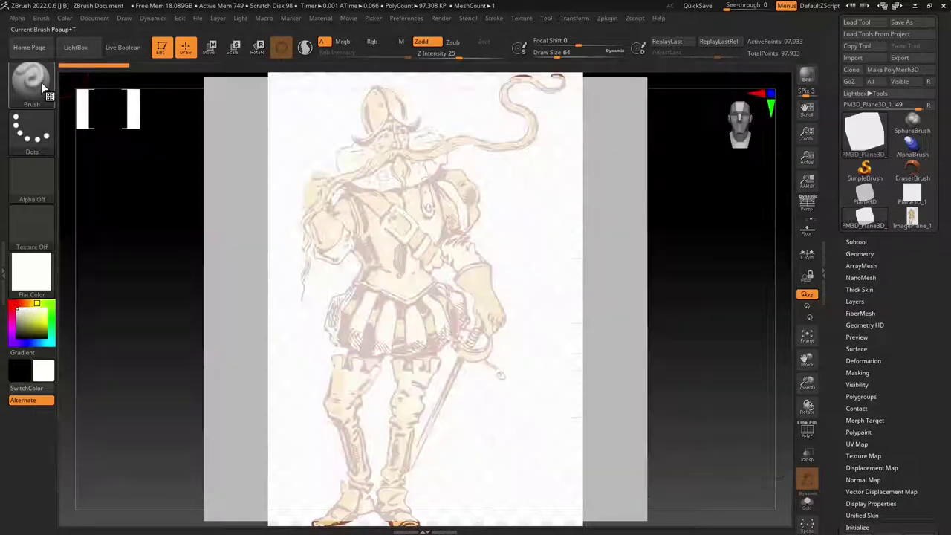
pyautogui.press('b')
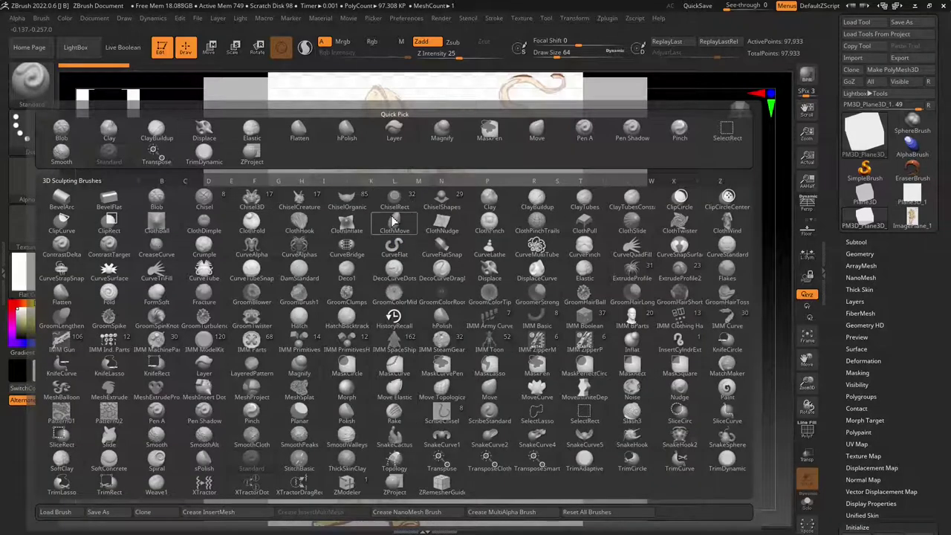
pyautogui.press('p')
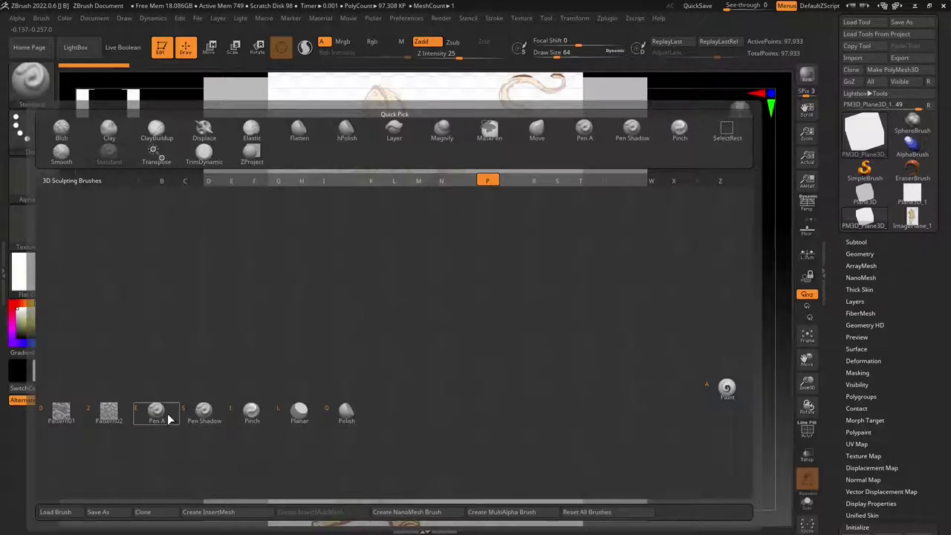
pyautogui.press('s')
pyautogui.press('b')
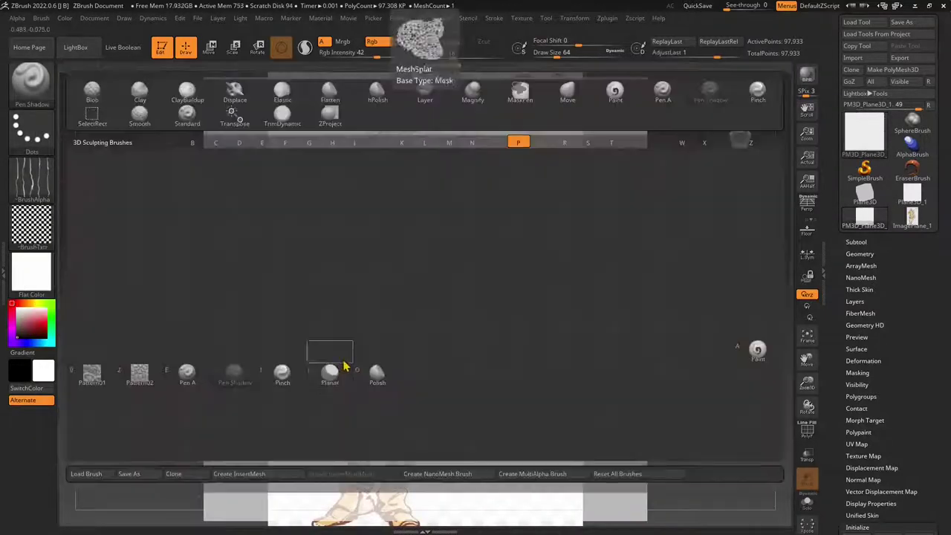
pyautogui.click(235, 380)
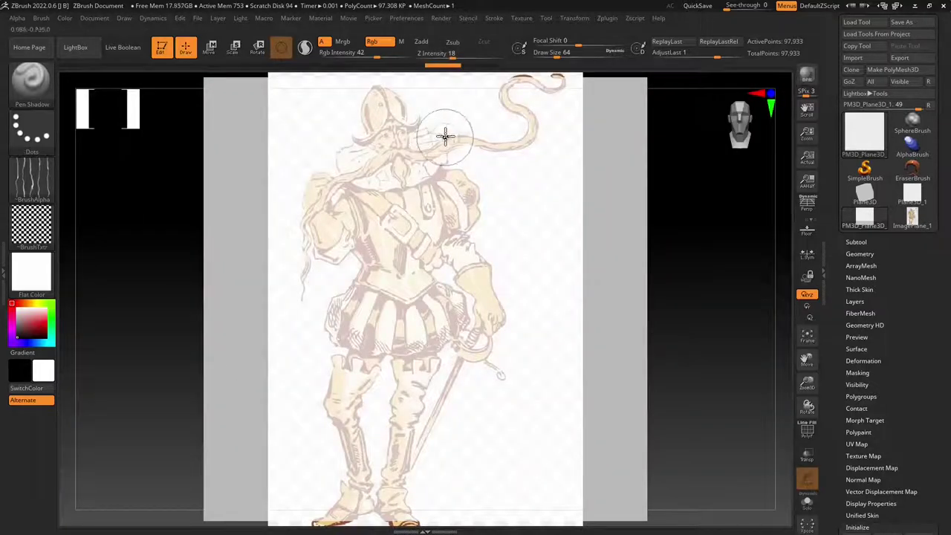
# Enable Remember Draw Size Per Brush, use a fine draw size, and set Rgb Intensity 89 while testing plume strokes.
pyautogui.moveTo(563, 50); pyautogui.dragTo(545, 52)
pyautogui.click(519, 52)
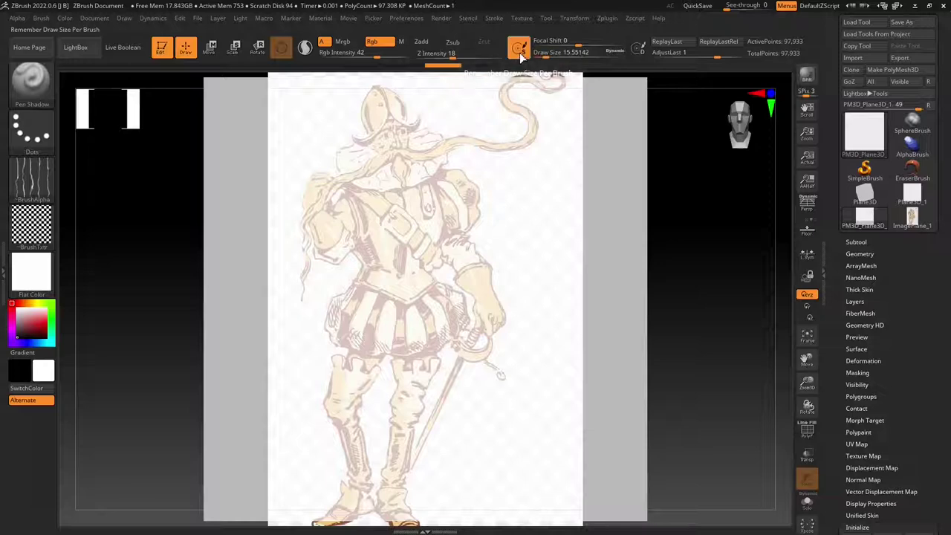
pyautogui.moveTo(546, 57); pyautogui.dragTo(544, 58)
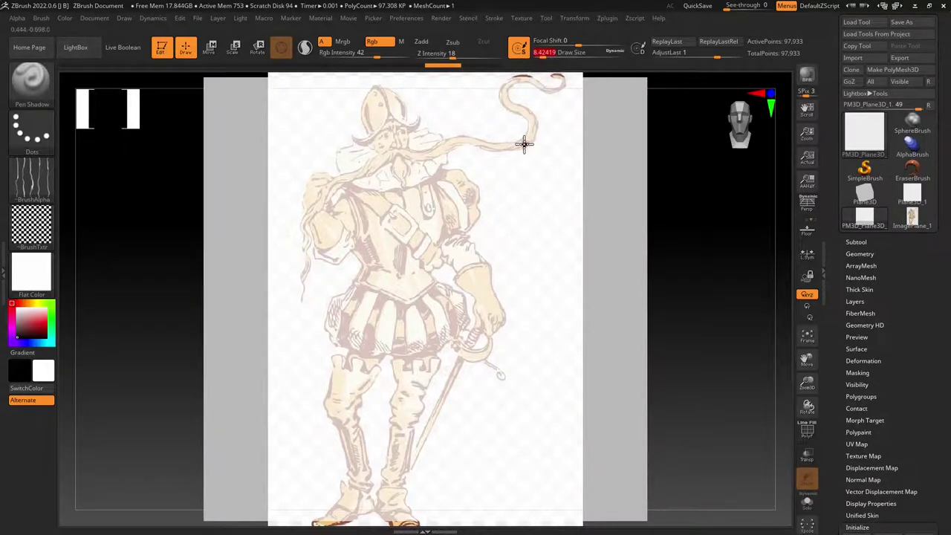
pyautogui.moveTo(510, 96)
pyautogui.mouseDown()
pyautogui.moveTo(538, 118)
pyautogui.moveTo(503, 153)
pyautogui.moveTo(527, 163)
pyautogui.mouseUp()
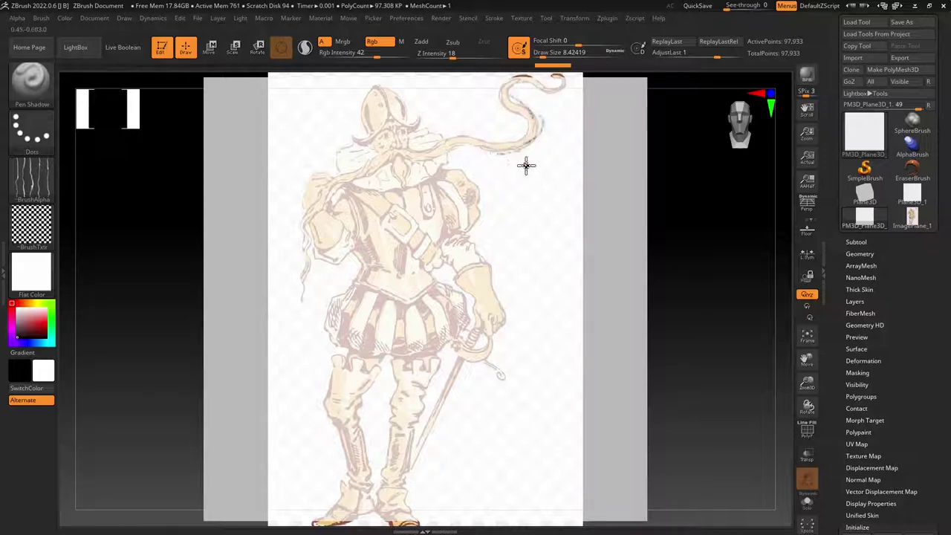
pyautogui.moveTo(378, 57); pyautogui.dragTo(399, 57)
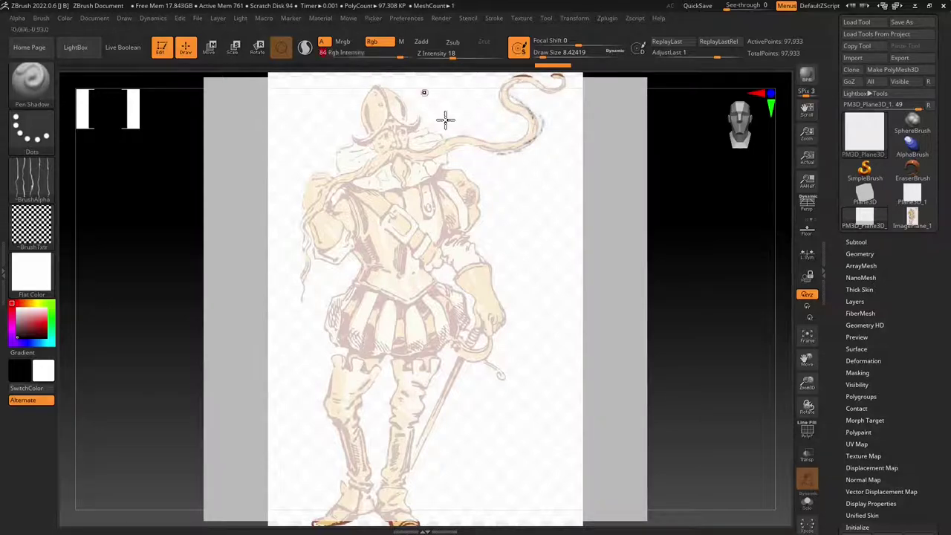
pyautogui.moveTo(510, 153); pyautogui.dragTo(458, 146)
pyautogui.moveTo(399, 57); pyautogui.dragTo(403, 57)
pyautogui.press('space')
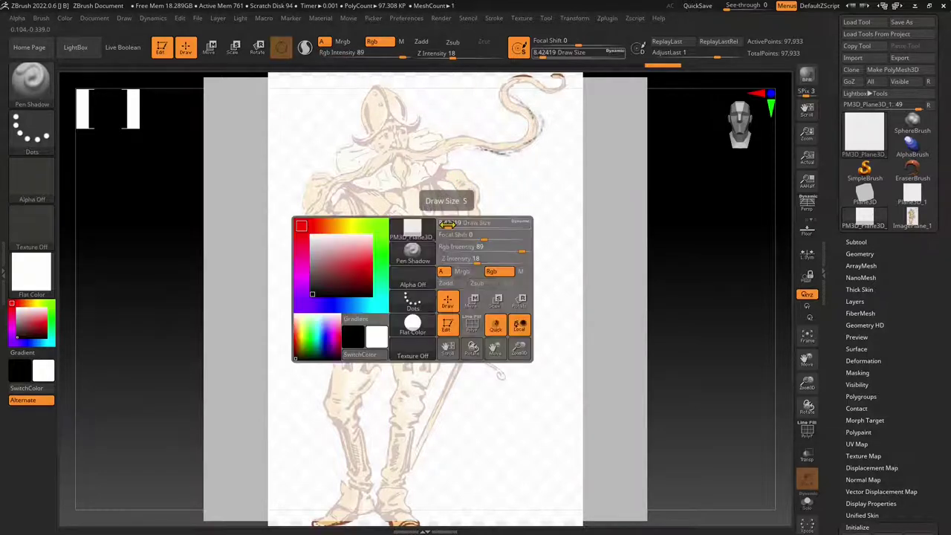
pyautogui.moveTo(416, 235)
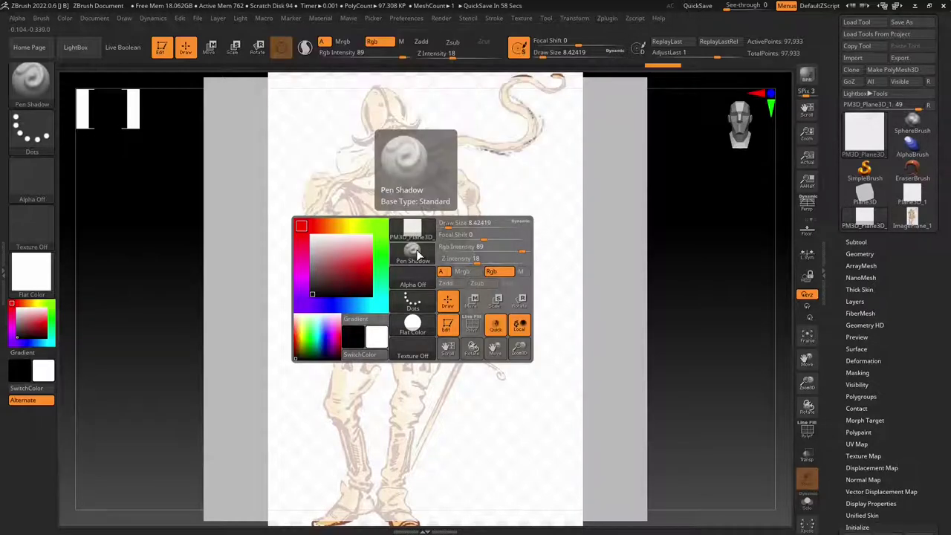
pyautogui.click(417, 254)
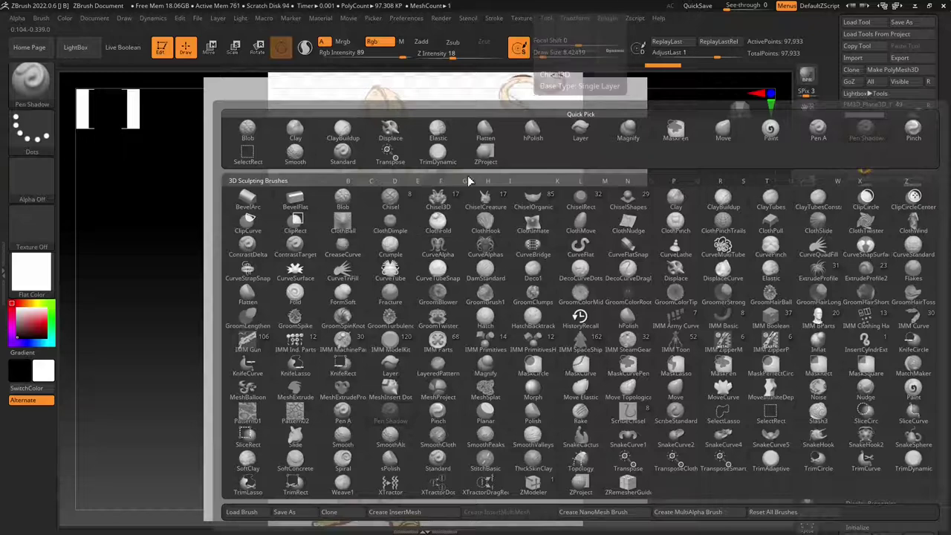
# Switch to the Standard brush with negative Focal Shift, then undo a test stroke.
pyautogui.click(342, 154)
pyautogui.press('space')
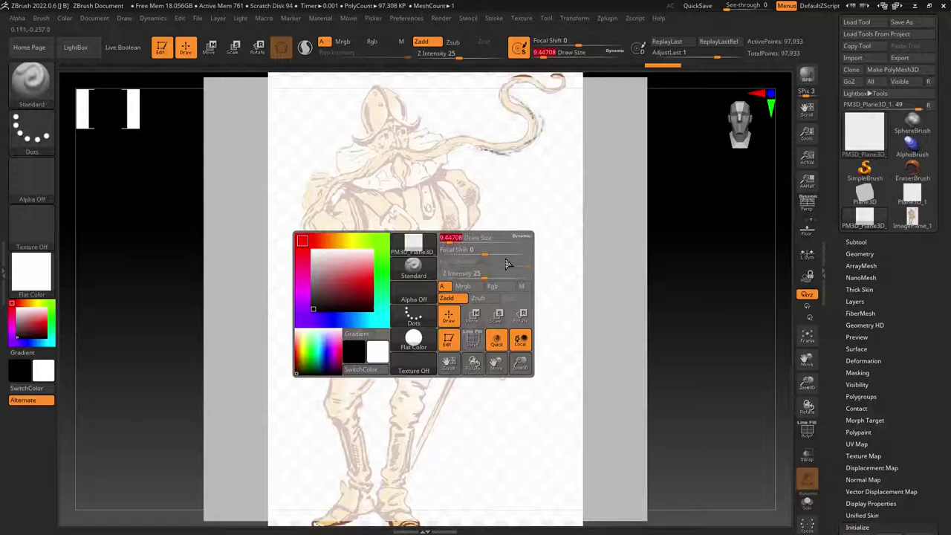
pyautogui.moveTo(446, 251)
pyautogui.mouseDown()
pyautogui.moveTo(499, 258)
pyautogui.moveTo(463, 259)
pyautogui.mouseUp()
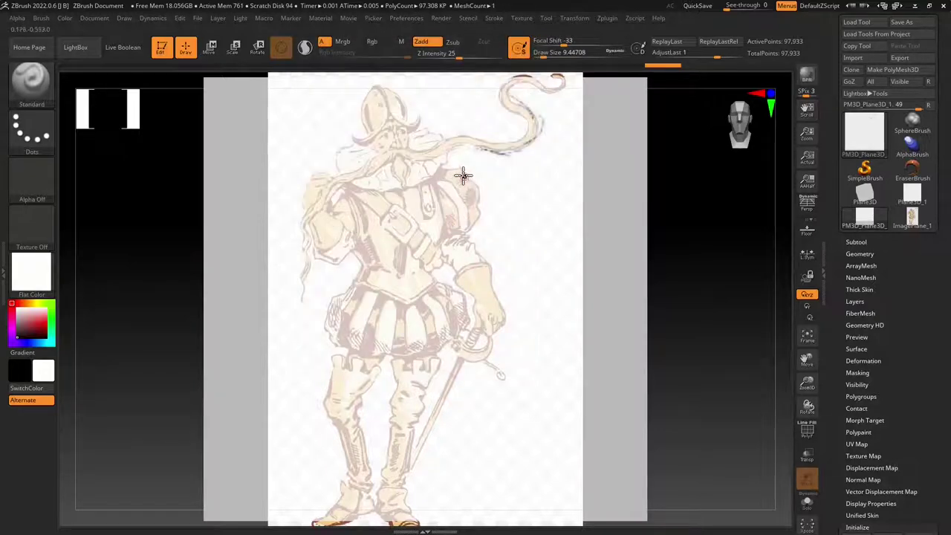
pyautogui.click(26, 388)
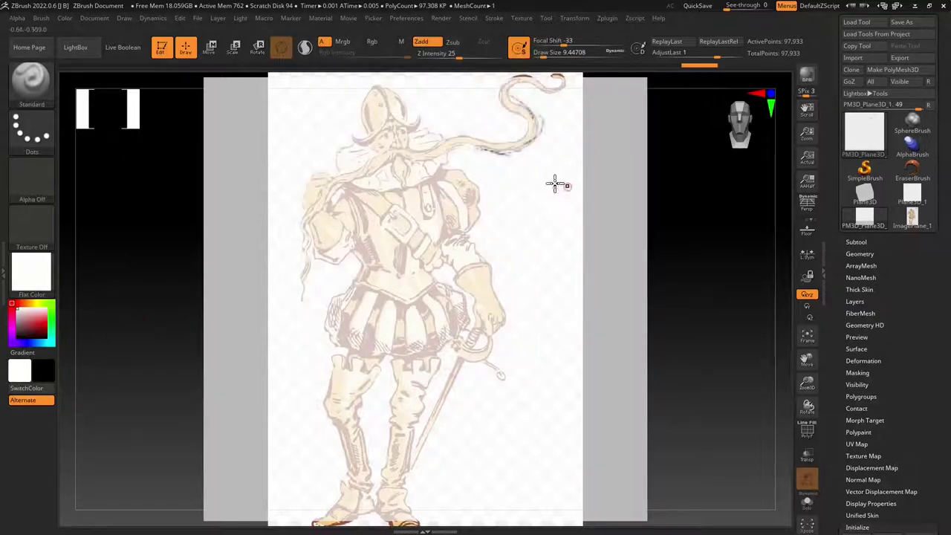
pyautogui.moveTo(461, 175); pyautogui.dragTo(483, 201)
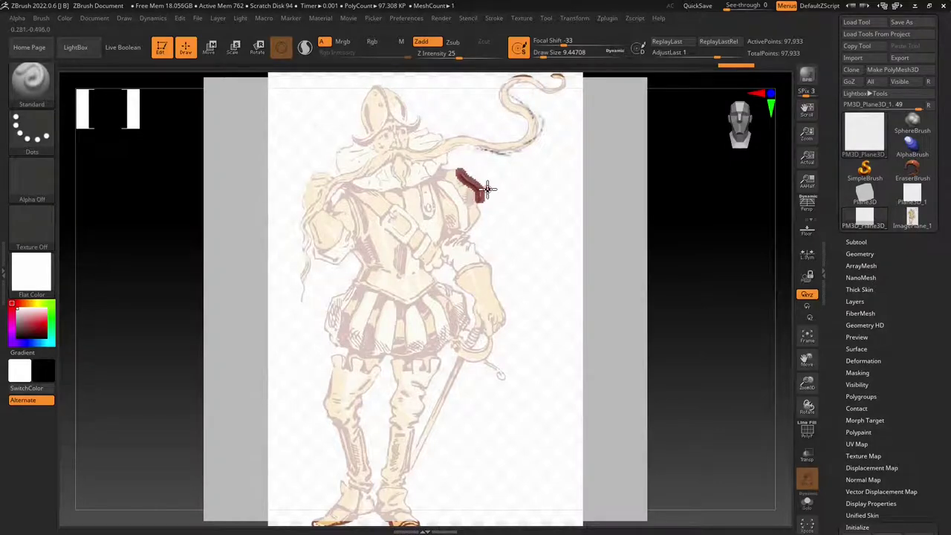
pyautogui.hotkey('ctrl', 'z')
pyautogui.press('v')
# Turn off Zadd, enable Rgb at intensity 100, and paint a dark stroke near the beard tip.
pyautogui.press('space')
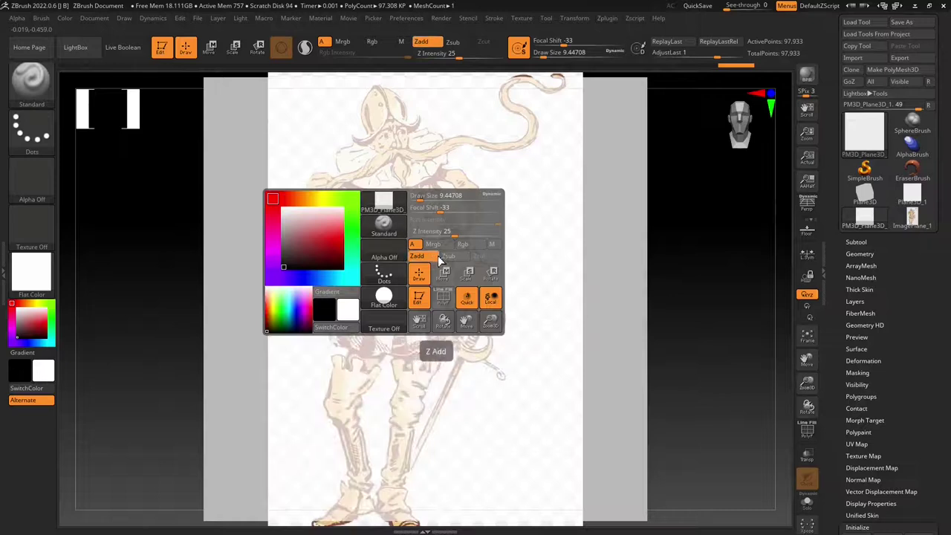
pyautogui.click(428, 259)
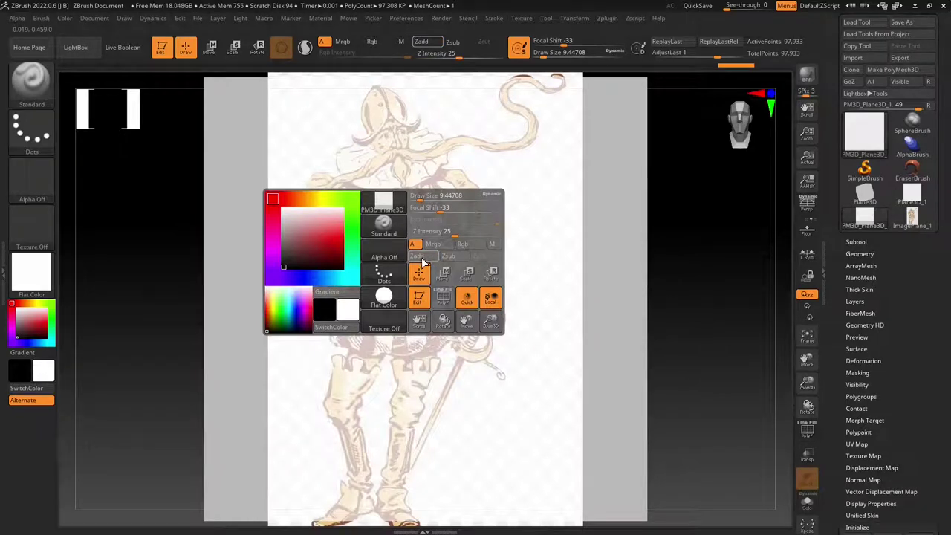
pyautogui.click(462, 246)
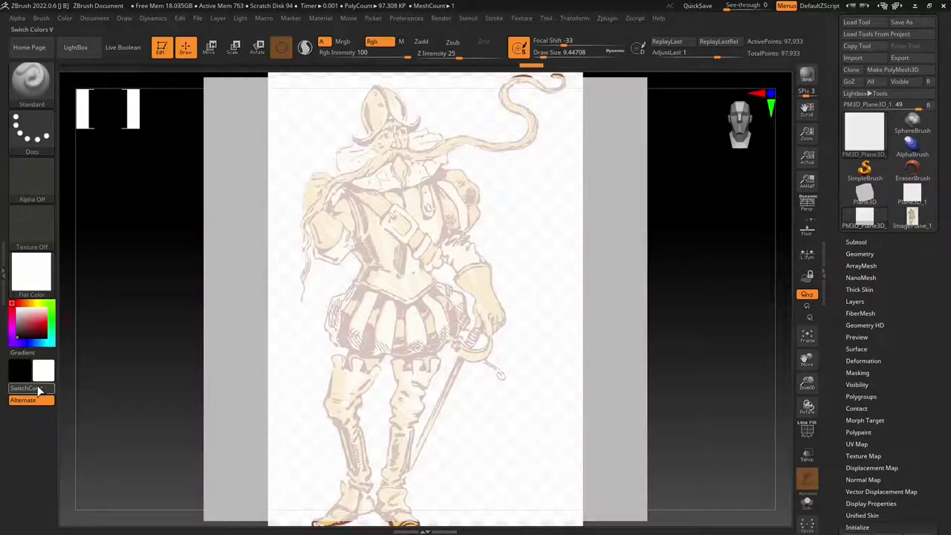
pyautogui.press('v')
pyautogui.moveTo(503, 141); pyautogui.dragTo(524, 141)
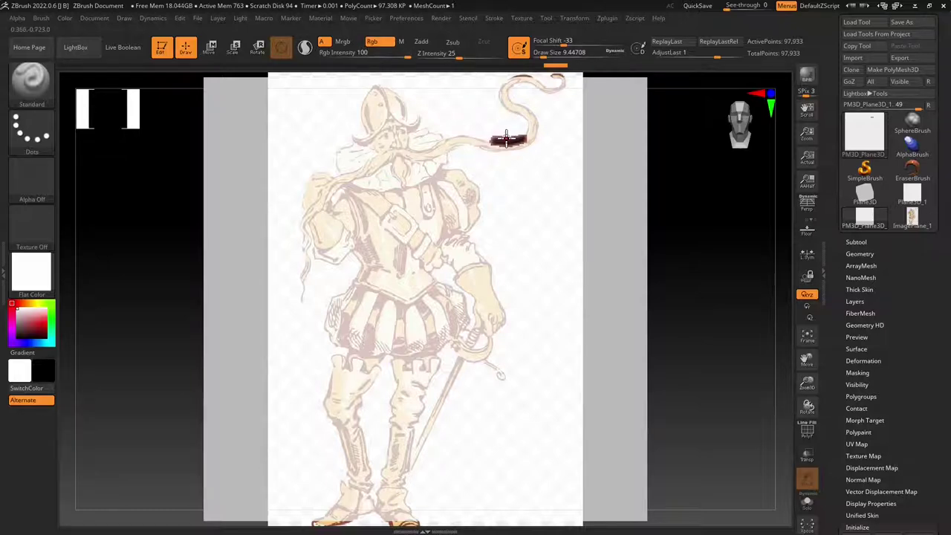
# Undo the test stroke, Divide the plane to about 24.9 million polygons, and expand Tool > Layers.
pyautogui.hotkey('ctrl', 'z')
pyautogui.click(860, 254)
pyautogui.click(868, 268)
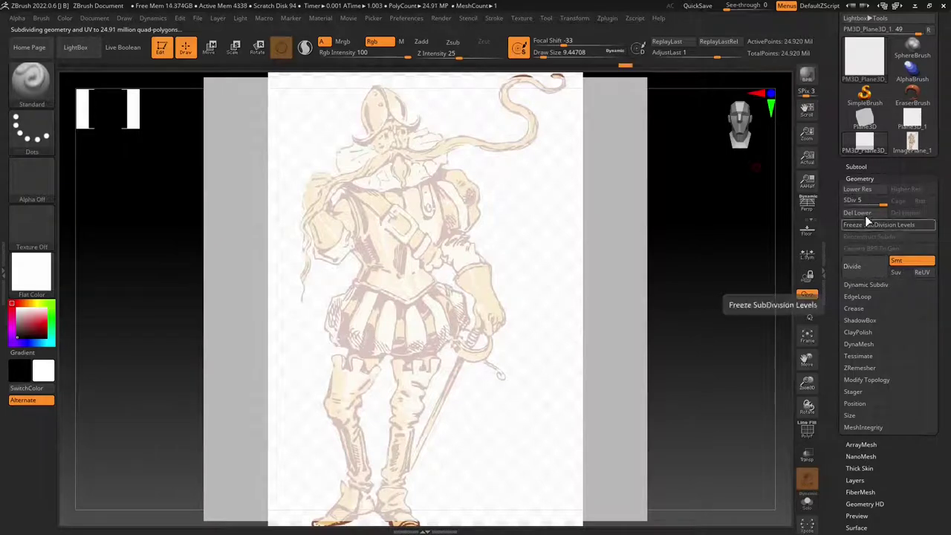
pyautogui.click(862, 178)
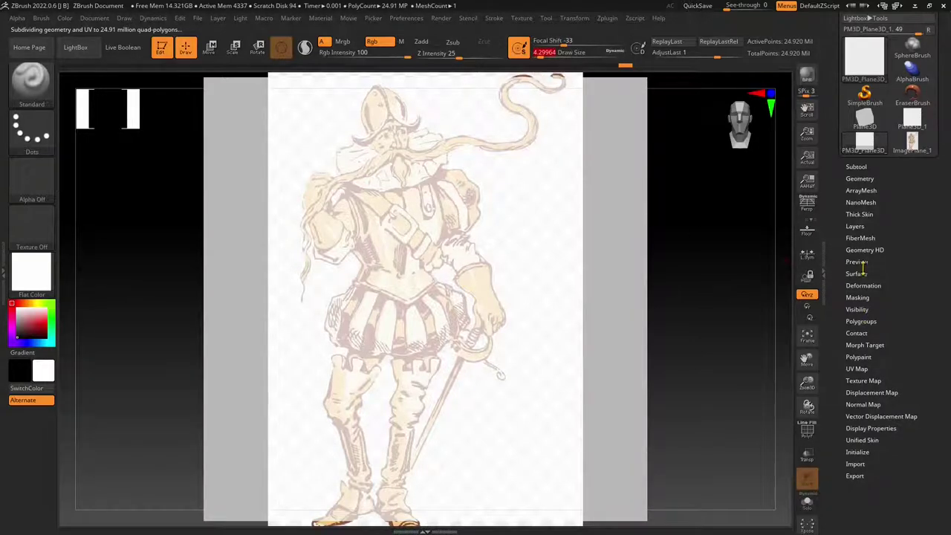
pyautogui.click(856, 226)
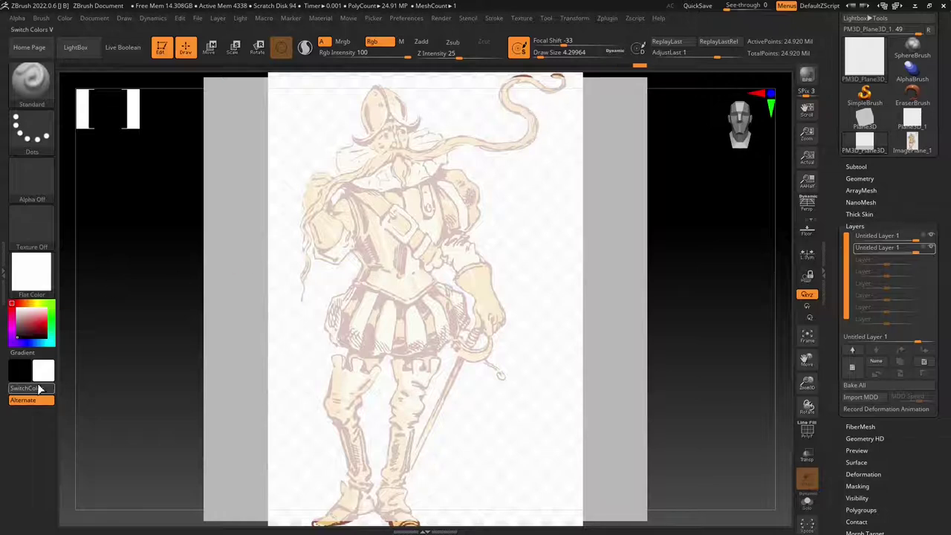
# Switch to black and ink outlines over the plume, helmet crest, left arm, beard and helmet face.
pyautogui.press('v')
pyautogui.moveTo(531, 111)
pyautogui.mouseDown()
pyautogui.moveTo(539, 121)
pyautogui.moveTo(526, 146)
pyautogui.moveTo(444, 148)
pyautogui.moveTo(430, 157)
pyautogui.mouseUp()
pyautogui.moveTo(531, 110)
pyautogui.mouseDown()
pyautogui.moveTo(509, 88)
pyautogui.moveTo(517, 88)
pyautogui.moveTo(505, 114)
pyautogui.moveTo(523, 134)
pyautogui.moveTo(448, 136)
pyautogui.mouseUp()
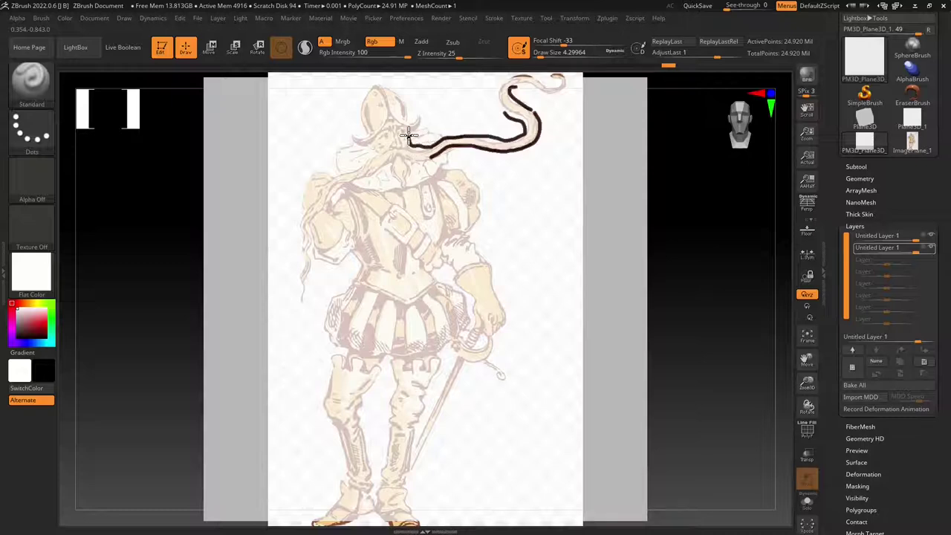
pyautogui.moveTo(408, 119)
pyautogui.mouseDown()
pyautogui.moveTo(389, 83)
pyautogui.moveTo(367, 93)
pyautogui.moveTo(366, 133)
pyautogui.moveTo(349, 131)
pyautogui.moveTo(368, 151)
pyautogui.moveTo(309, 210)
pyautogui.moveTo(302, 299)
pyautogui.mouseUp()
pyautogui.moveTo(382, 162)
pyautogui.mouseDown()
pyautogui.moveTo(320, 205)
pyautogui.moveTo(306, 235)
pyautogui.moveTo(306, 288)
pyautogui.mouseUp()
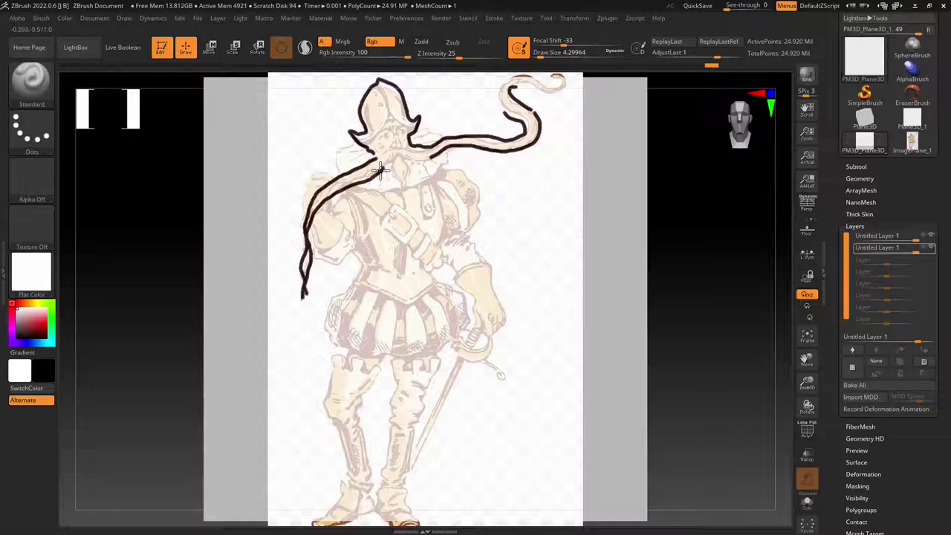
pyautogui.moveTo(392, 159); pyautogui.dragTo(404, 196)
pyautogui.moveTo(387, 132); pyautogui.dragTo(399, 135)
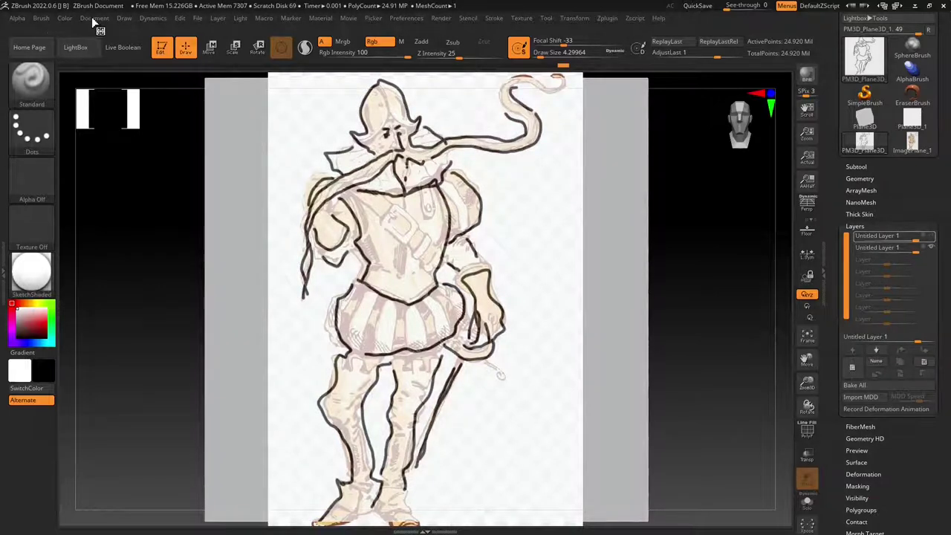
pyautogui.click(94, 18)
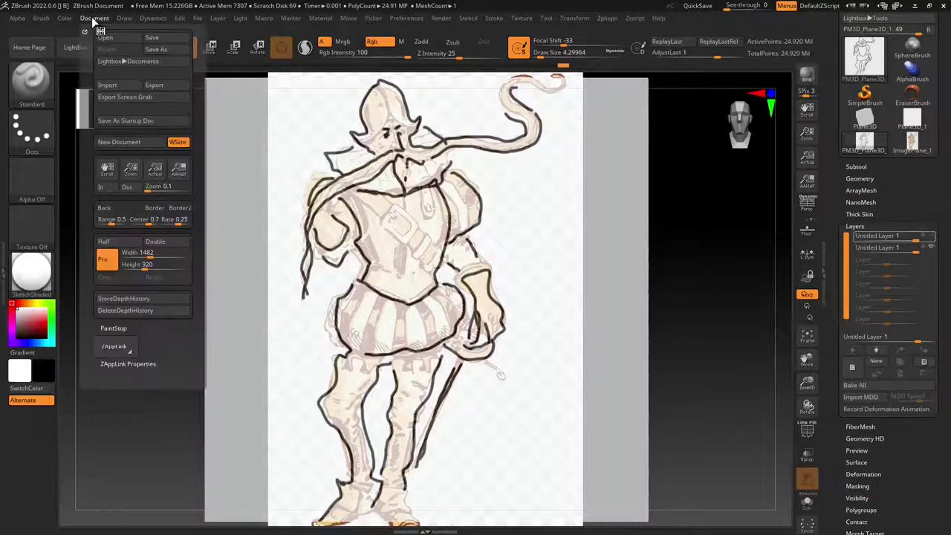
# Save the document as a ZBR in the ZBrush Document folder.
pyautogui.click(157, 49)
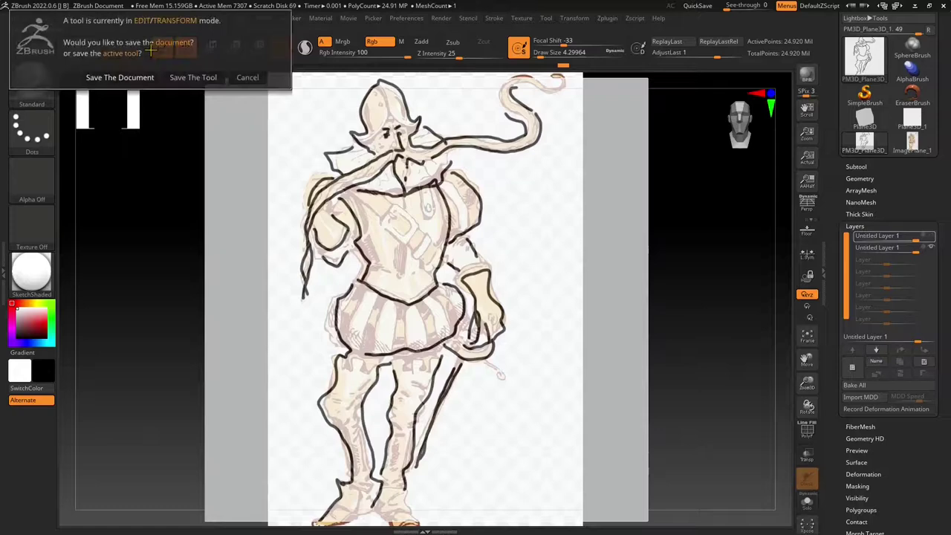
pyautogui.click(122, 78)
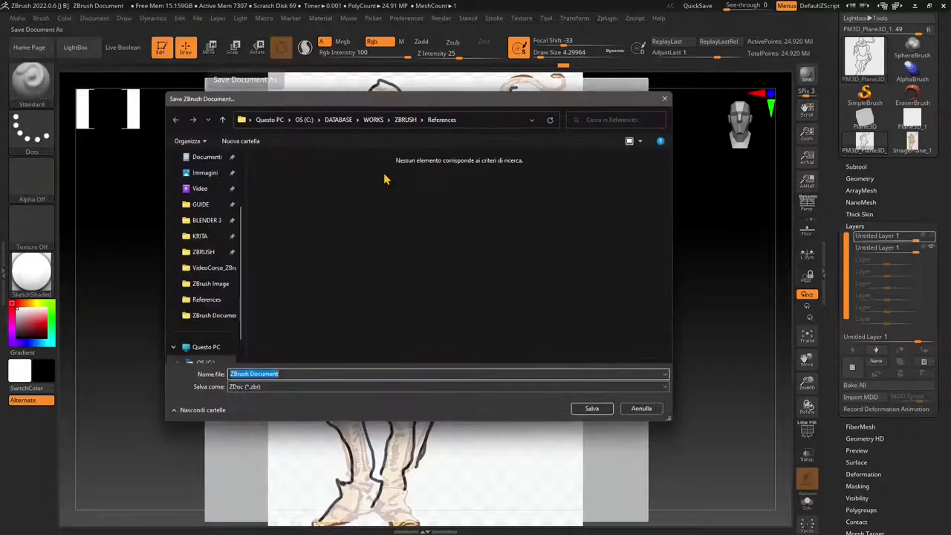
pyautogui.click(406, 121)
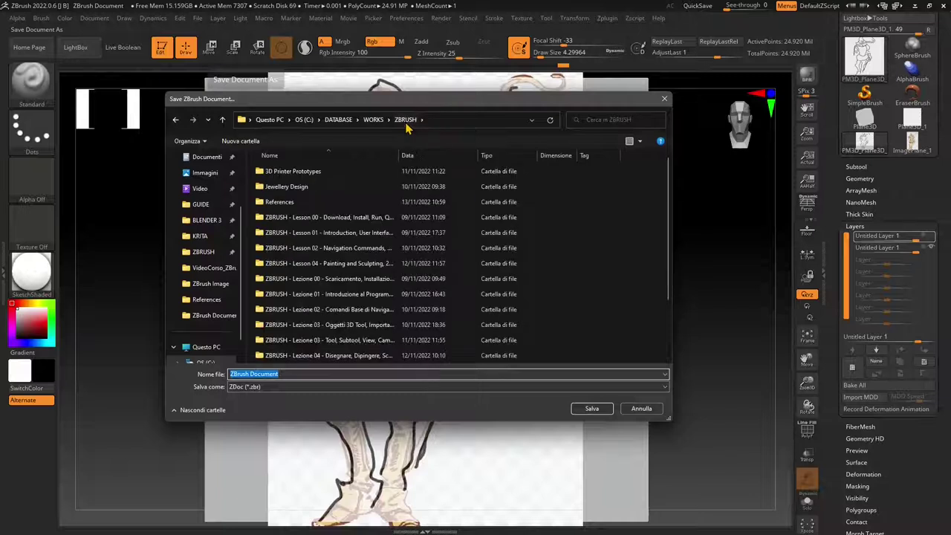
pyautogui.click(308, 204)
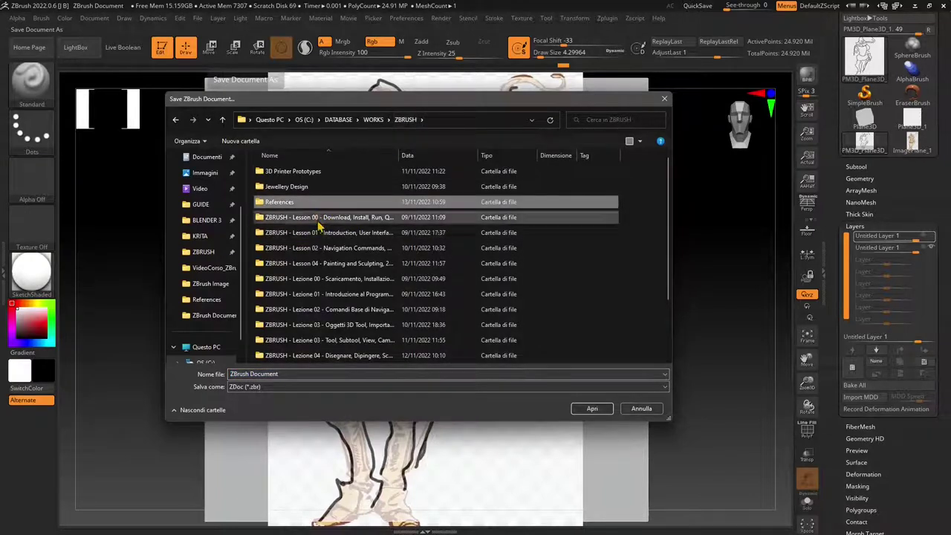
pyautogui.scroll(-2, 335, 292)
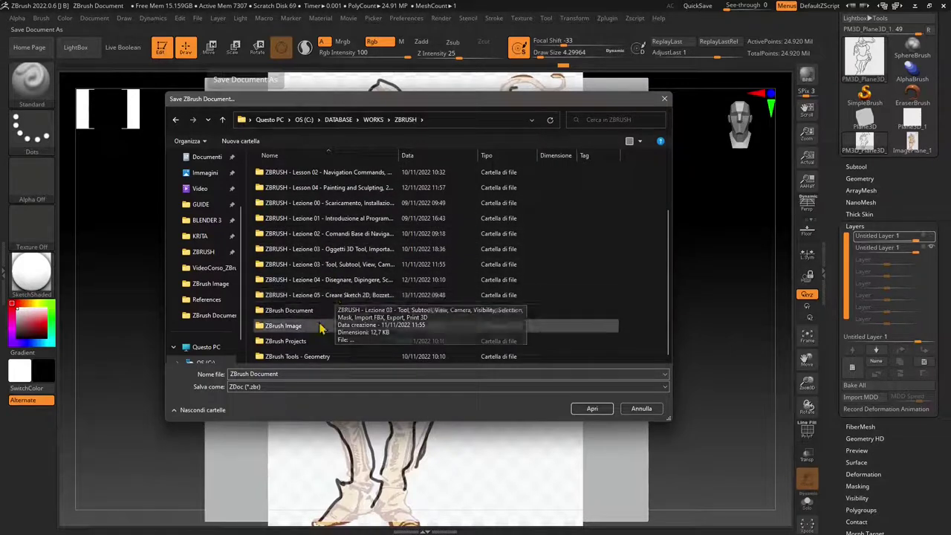
pyautogui.doubleClick(289, 310)
pyautogui.click(305, 375)
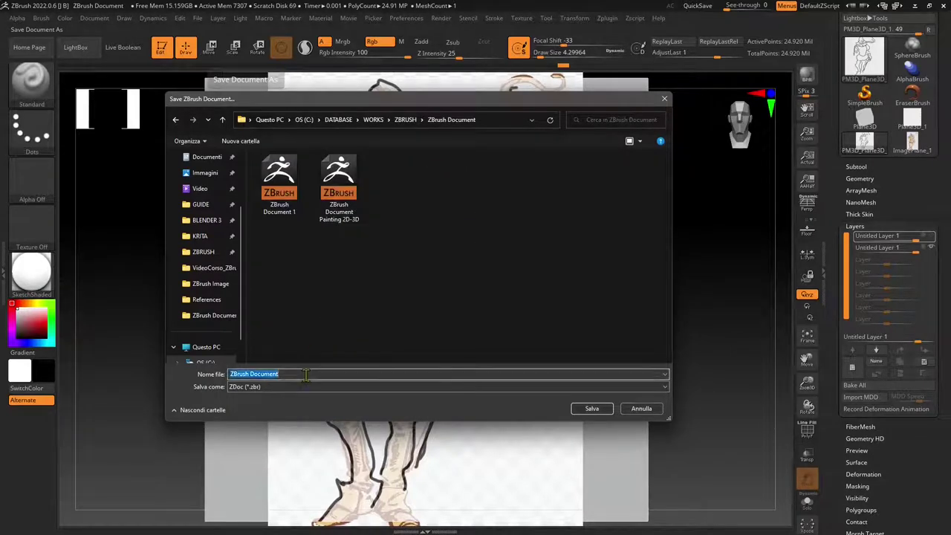
pyautogui.press('End')
pyautogui.press('Return')
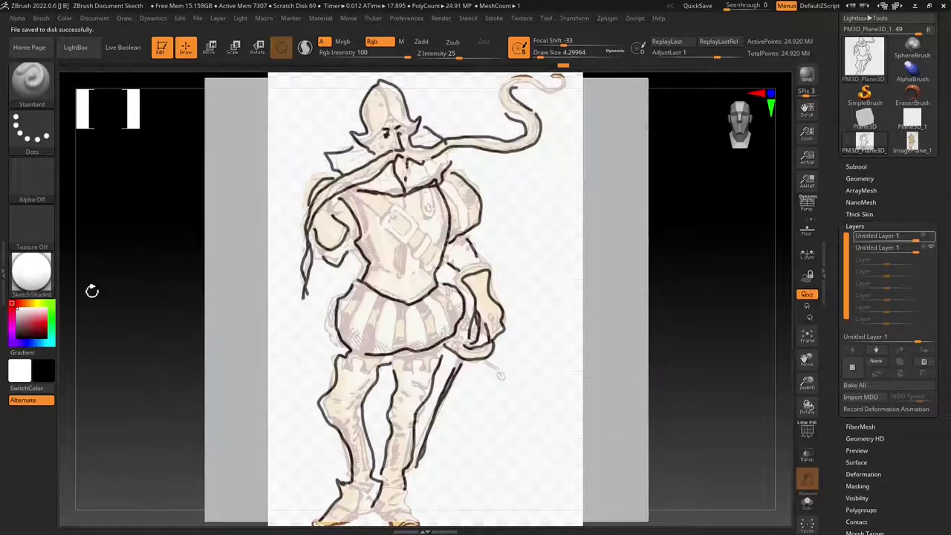
# Export the canvas as a JPG image into the References folder.
pyautogui.click(94, 19)
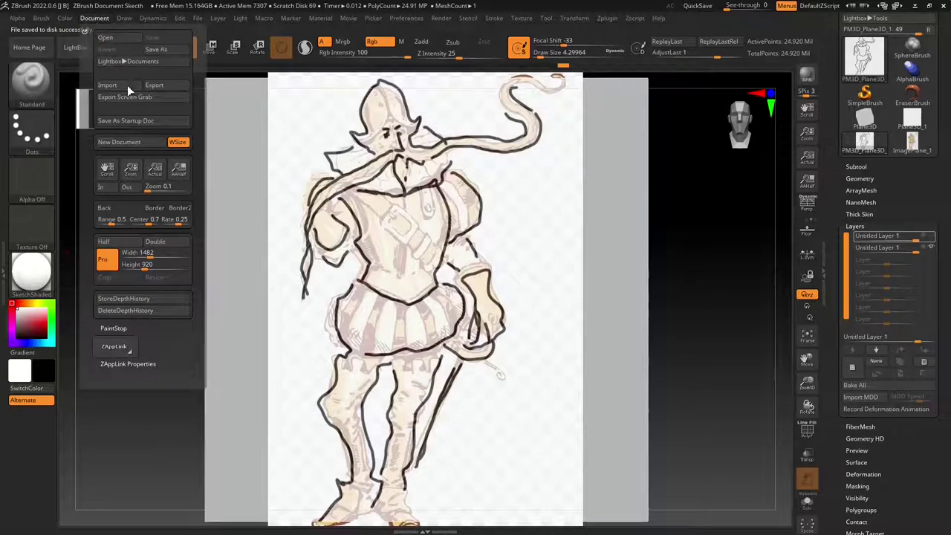
pyautogui.click(156, 87)
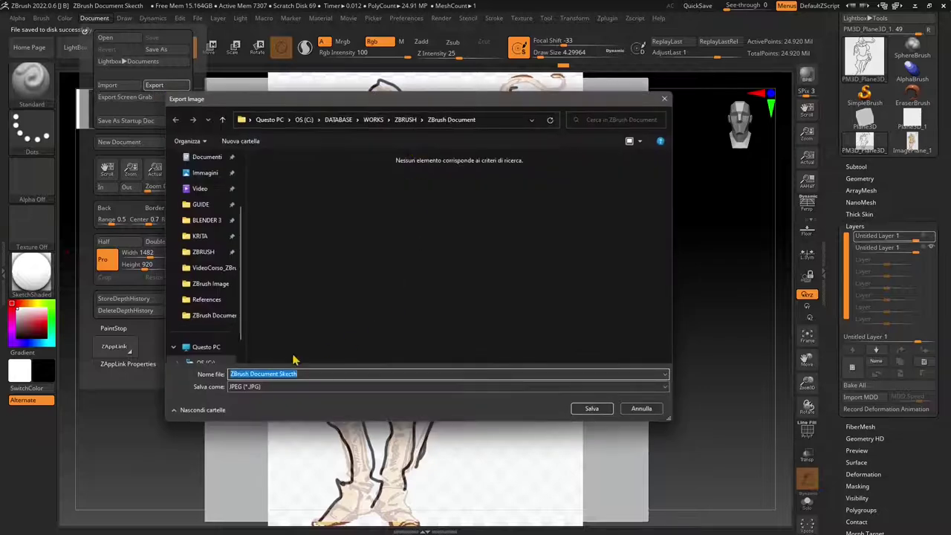
pyautogui.click(405, 120)
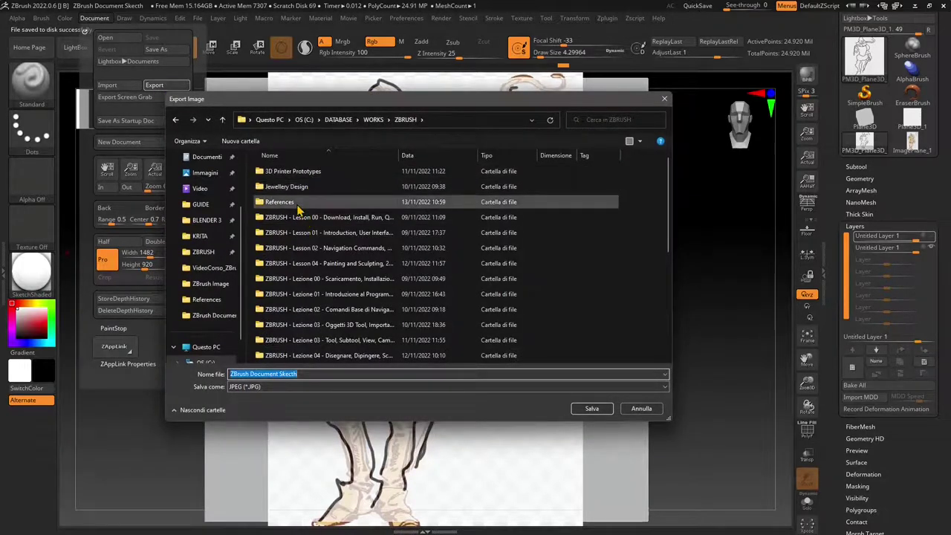
pyautogui.doubleClick(293, 202)
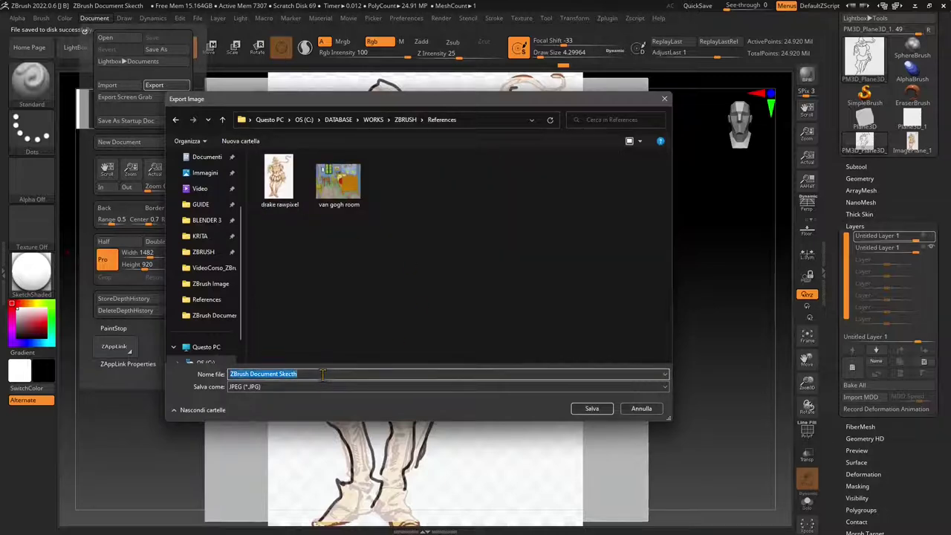
pyautogui.press('Return')
pyautogui.click(45, 93)
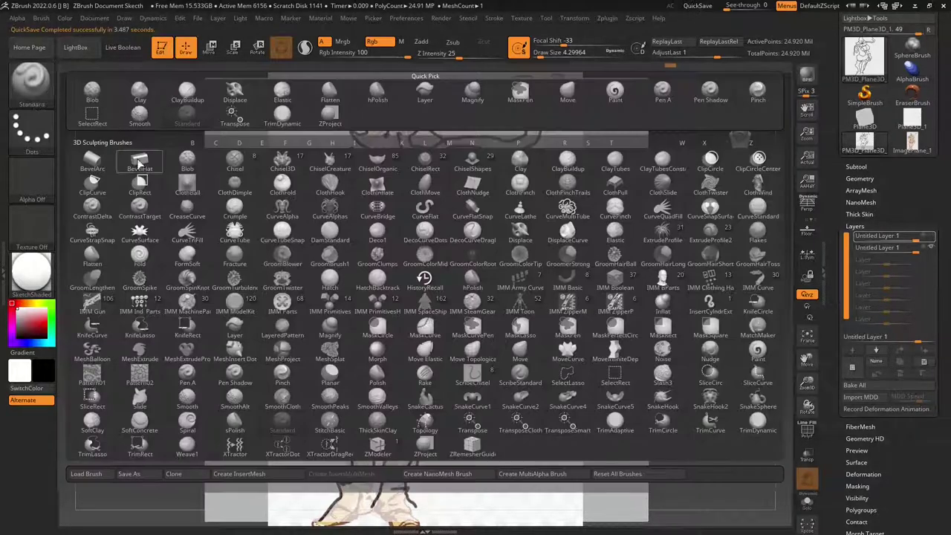
# Start a brush preset save and browse to C: > Programmi > Maxon ZBrush 2022 > ZBrushes.
pyautogui.click(145, 472)
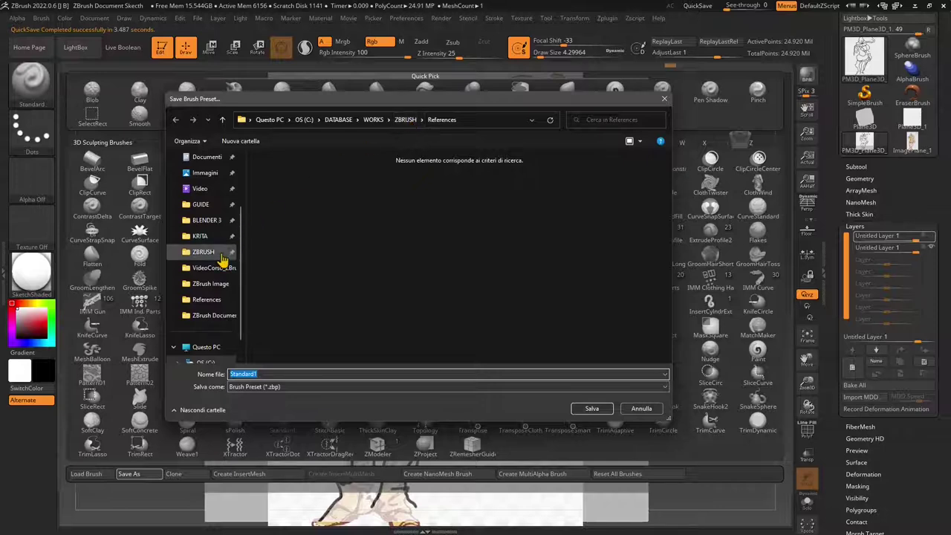
pyautogui.click(219, 315)
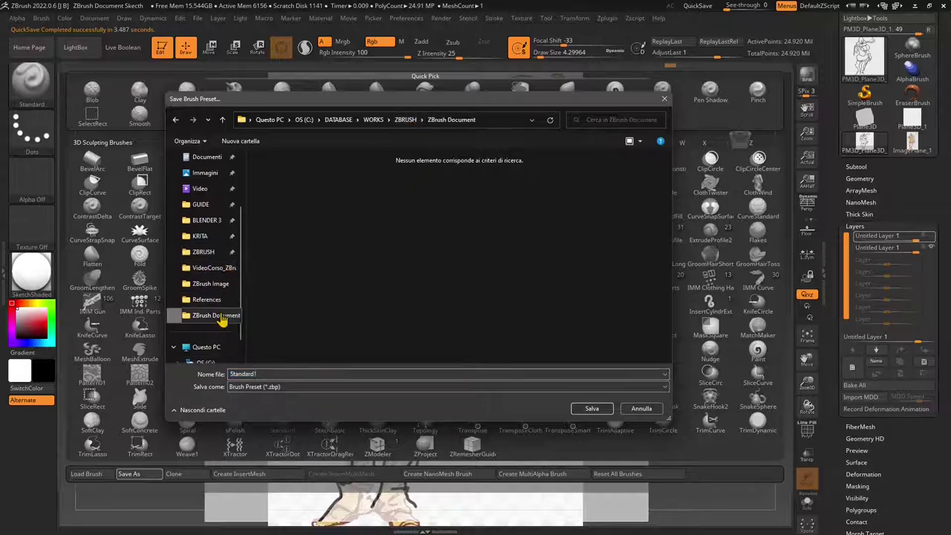
pyautogui.click(304, 120)
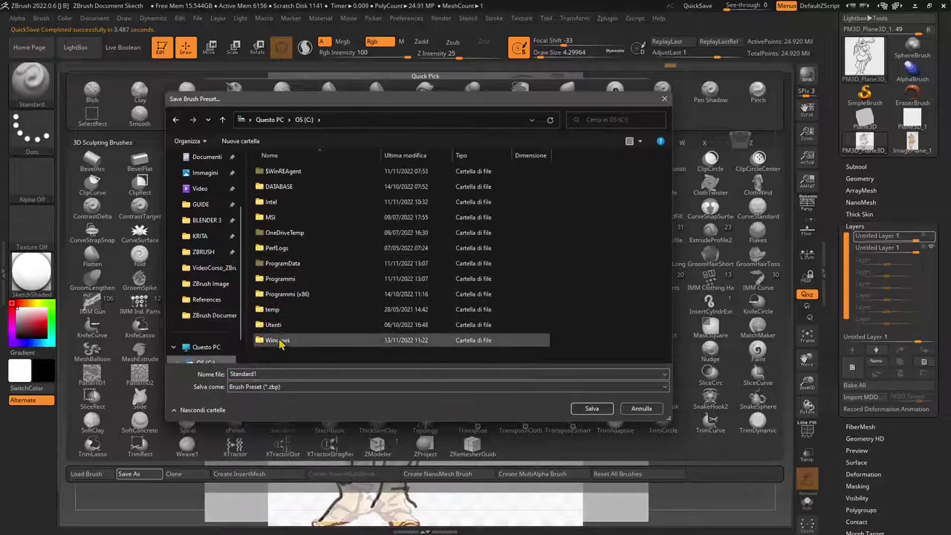
pyautogui.doubleClick(281, 279)
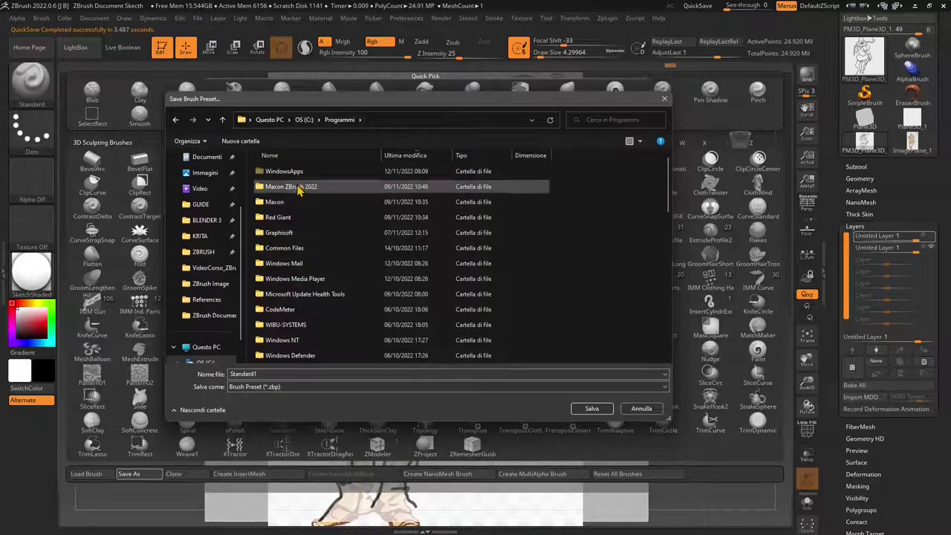
pyautogui.doubleClick(299, 191)
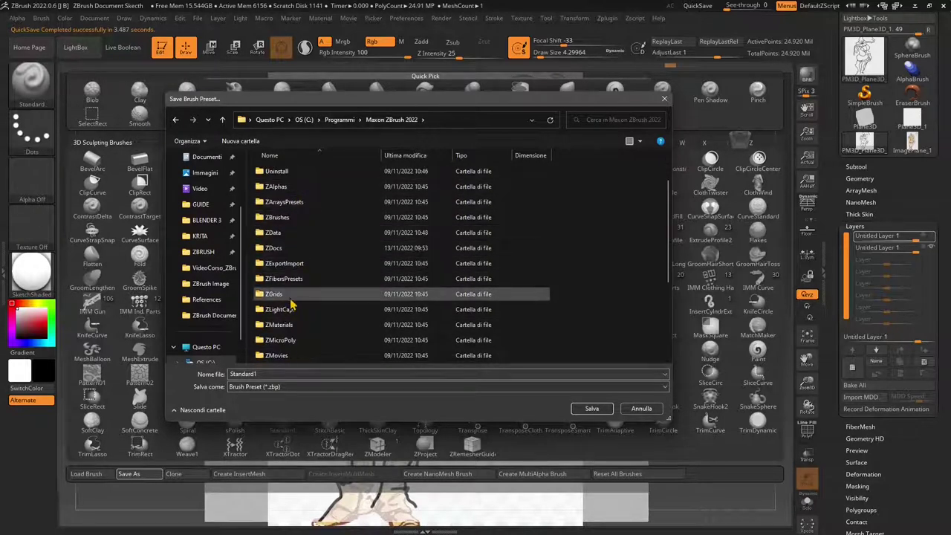
pyautogui.click(292, 297)
pyautogui.press('Down')
pyautogui.press('Down')
pyautogui.press('Down')
pyautogui.press('Down')
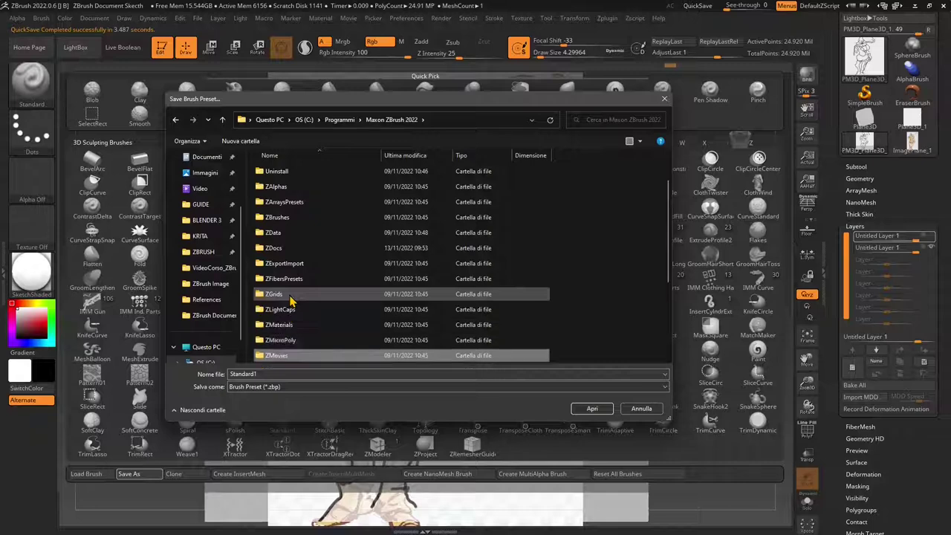
pyautogui.scroll(-3, 291, 299)
pyautogui.press('Down')
pyautogui.press('Down')
pyautogui.press('Down')
pyautogui.press('Down')
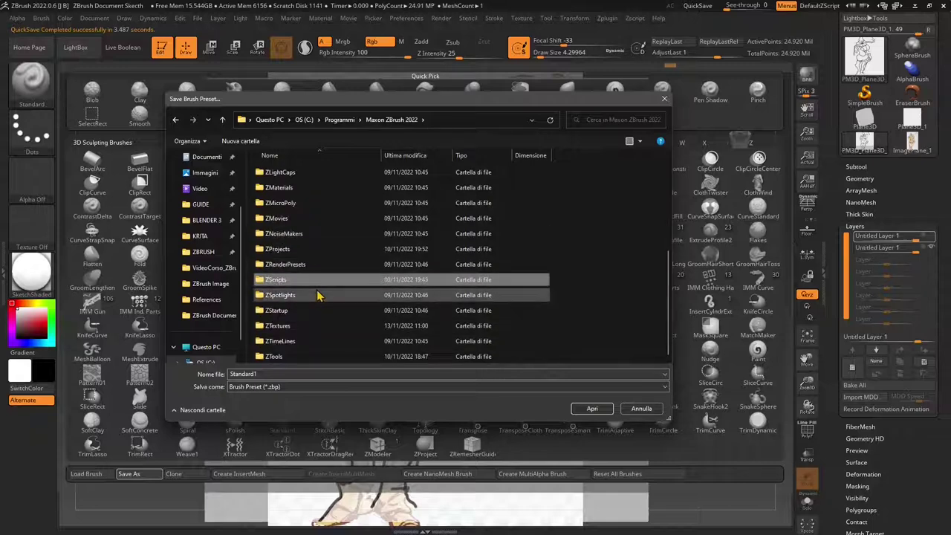
pyautogui.press('Down')
pyautogui.press('Down')
pyautogui.press('Down')
pyautogui.press('Down')
pyautogui.press('Home')
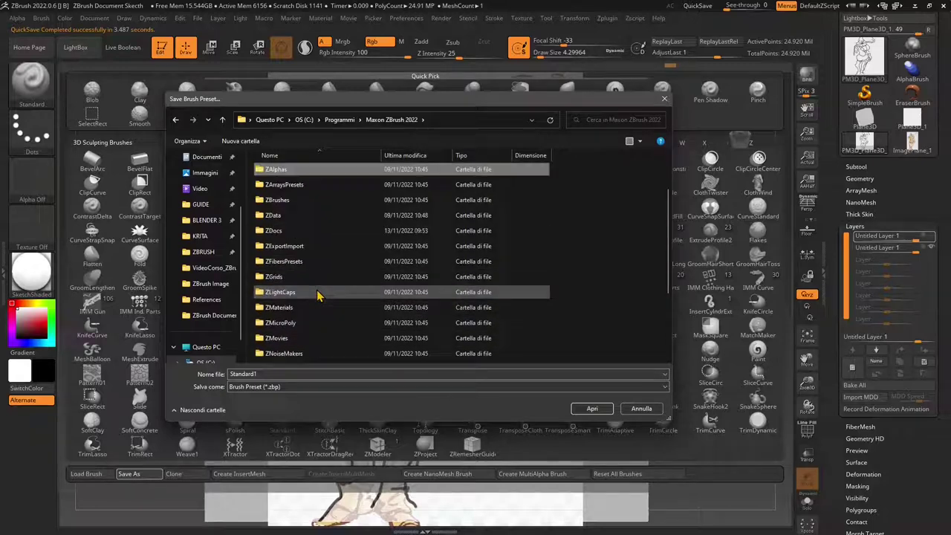
pyautogui.doubleClick(310, 203)
# Name the brush preset 'Standard Sketch' and save it, then check the Brush palette.
pyautogui.scroll(-3, 372, 321)
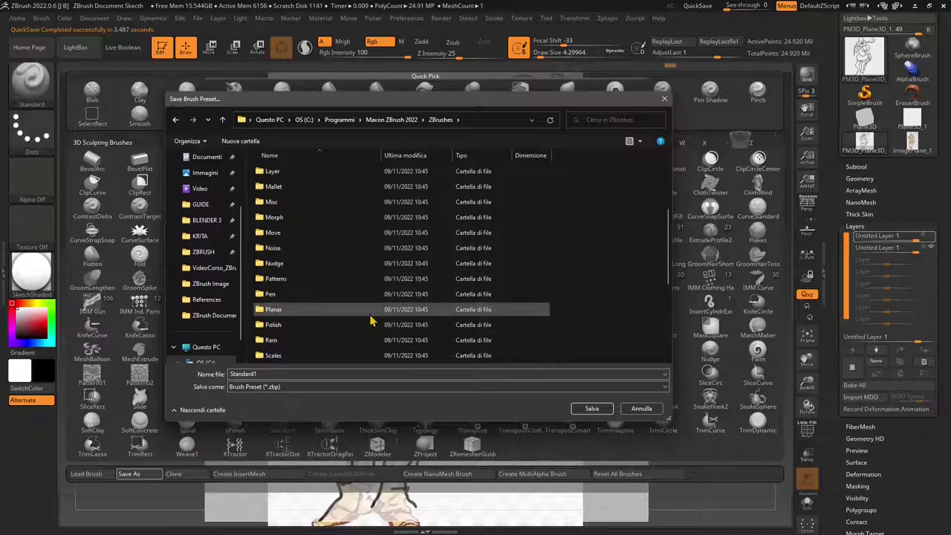
pyautogui.scroll(3, 370, 319)
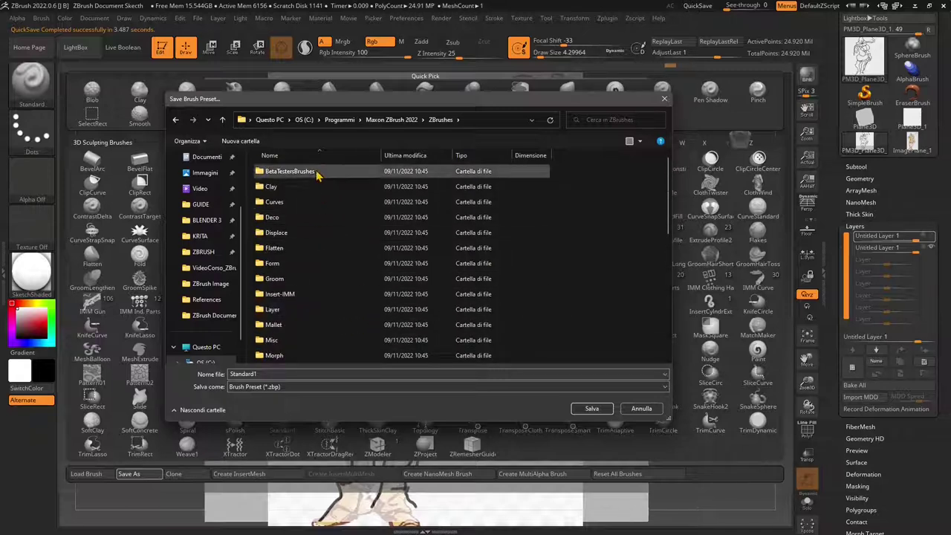
pyautogui.scroll(-6, 334, 312)
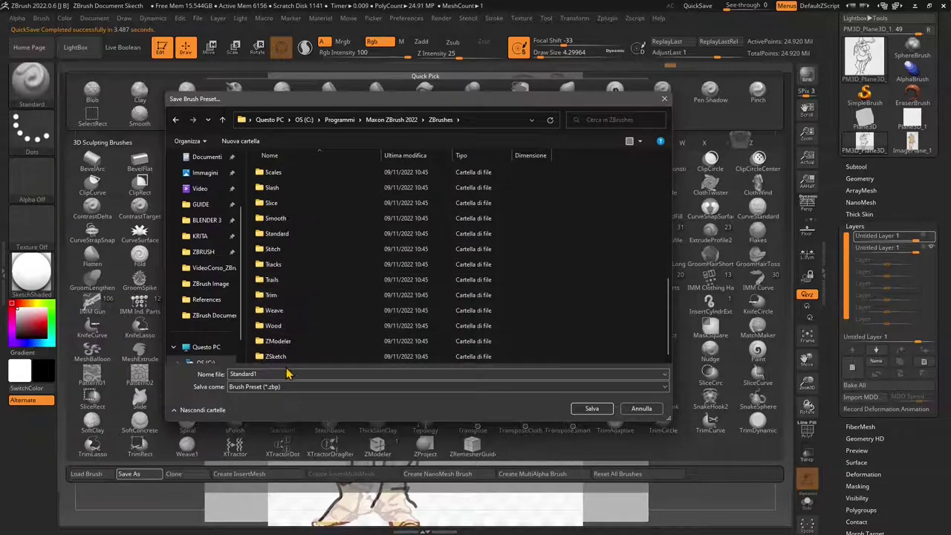
pyautogui.doubleClick(296, 374)
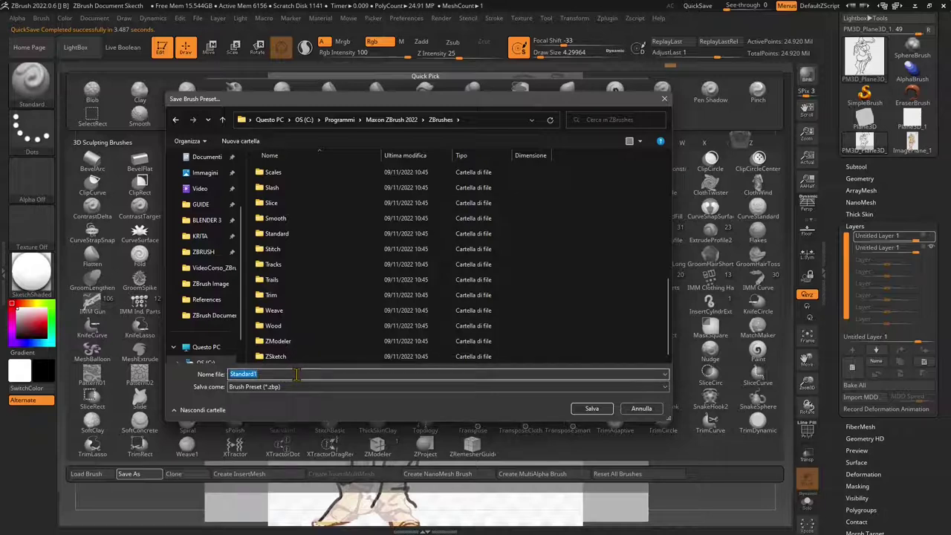
pyautogui.write('Stan')
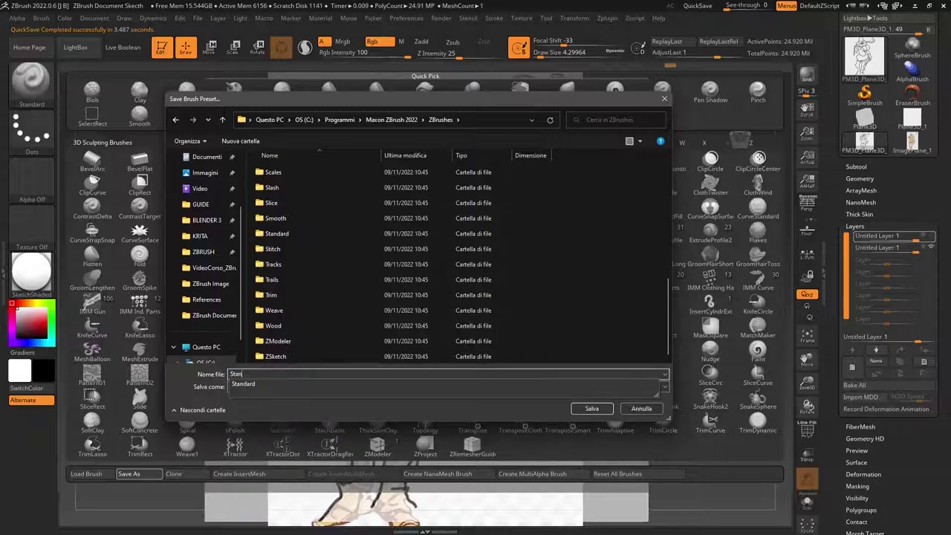
pyautogui.write('dard Sketching')
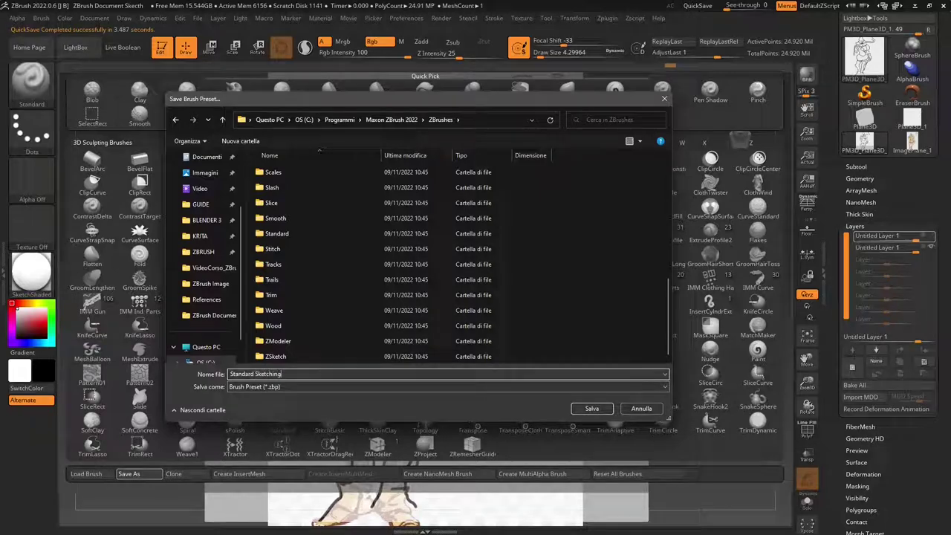
pyautogui.press('Return')
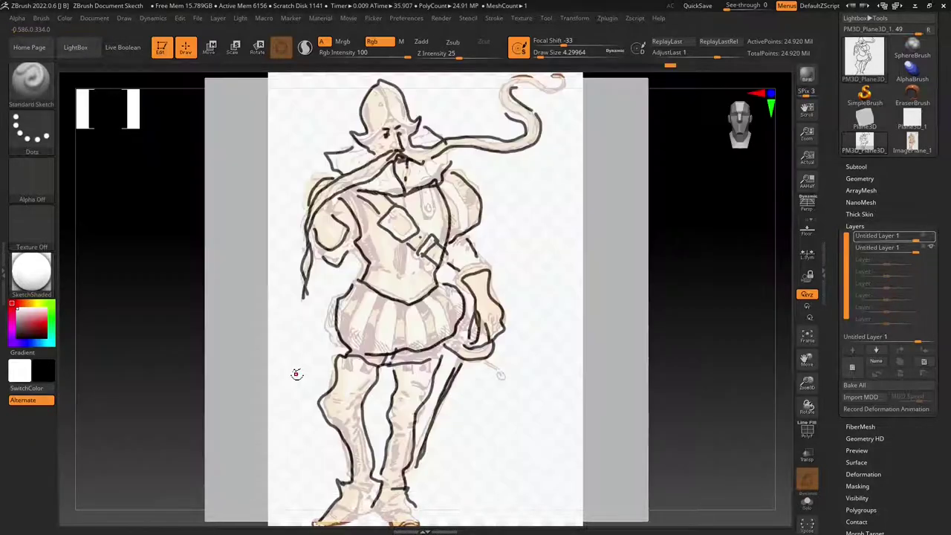
pyautogui.click(31, 80)
pyautogui.click(171, 145)
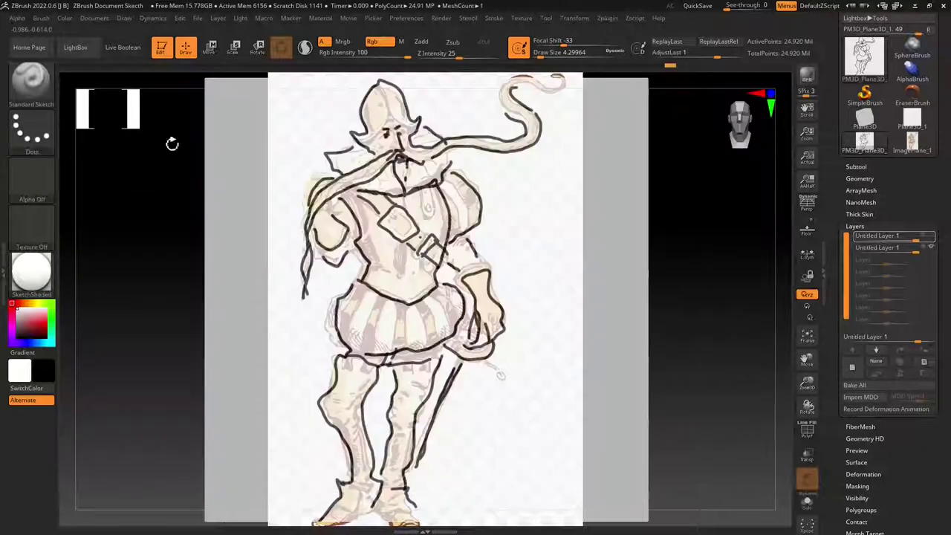